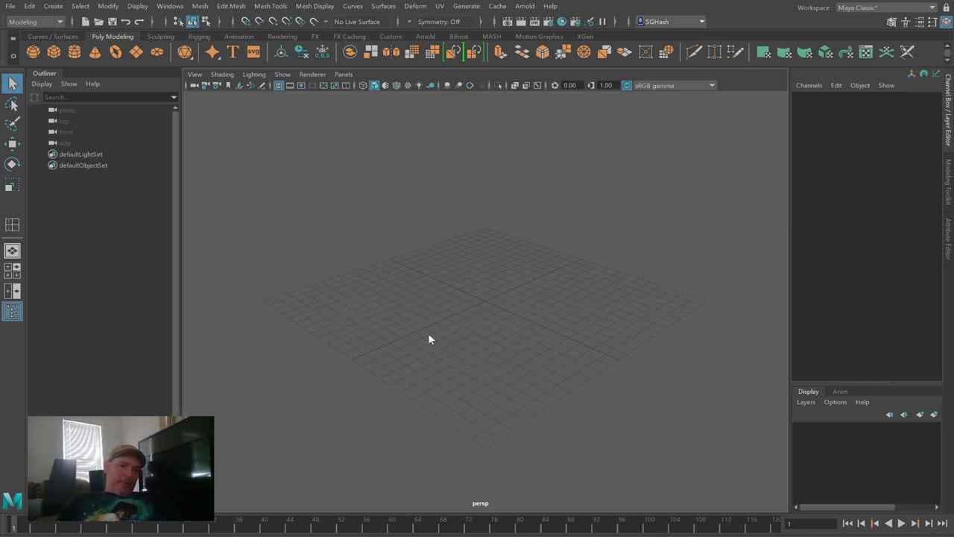
Step: Look over the finished candlestick model and its reference image in the perspective view from several angles
{"action": "key", "text": "ctrl+n"}
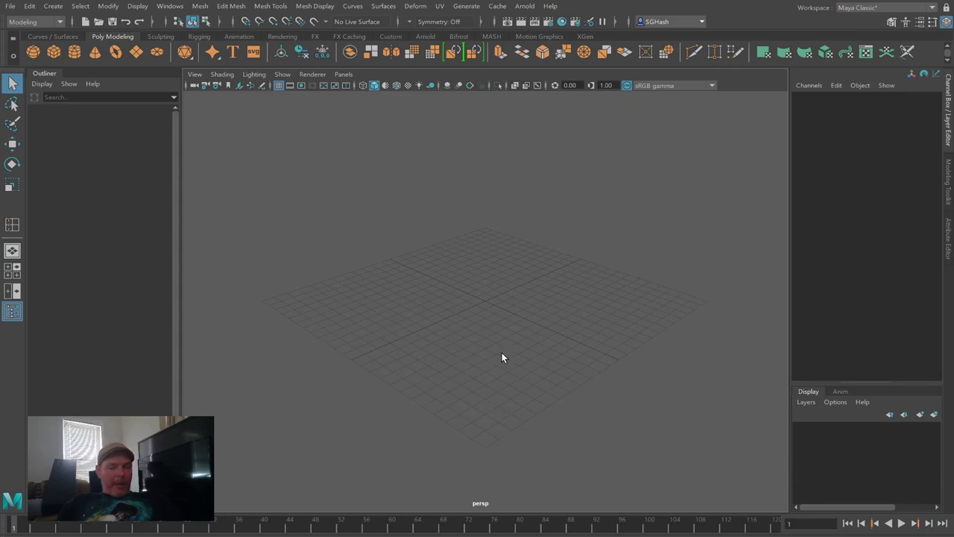
{"action": "right_click_drag", "start_coordinate": [419, 309], "coordinate": [447, 310], "text": "alt"}
{"action": "left_click_drag", "start_coordinate": [447, 309], "coordinate": [376, 303], "text": "alt"}
{"action": "left_click", "coordinate": [438, 331]}
{"action": "left_click_drag", "start_coordinate": [437, 331], "coordinate": [482, 338], "text": "alt"}
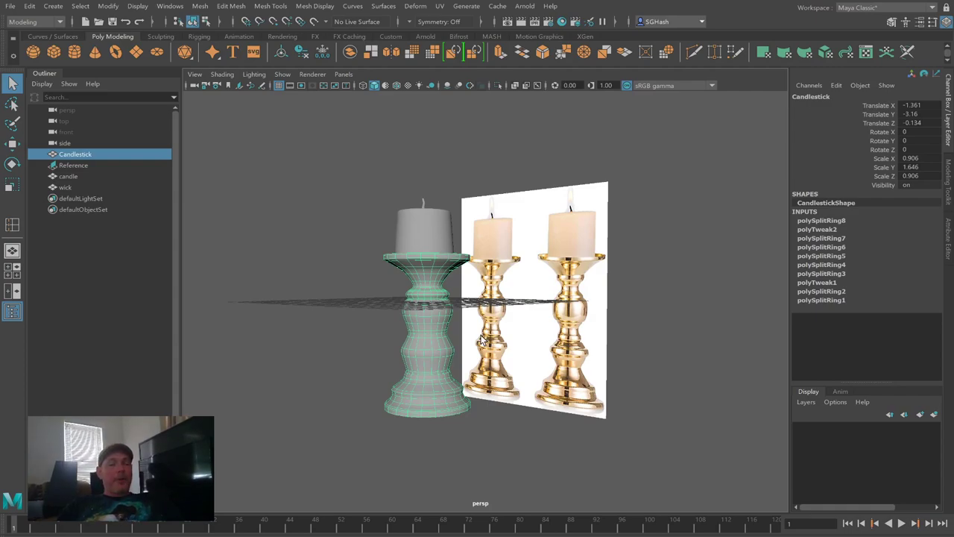
{"action": "left_click", "coordinate": [460, 381]}
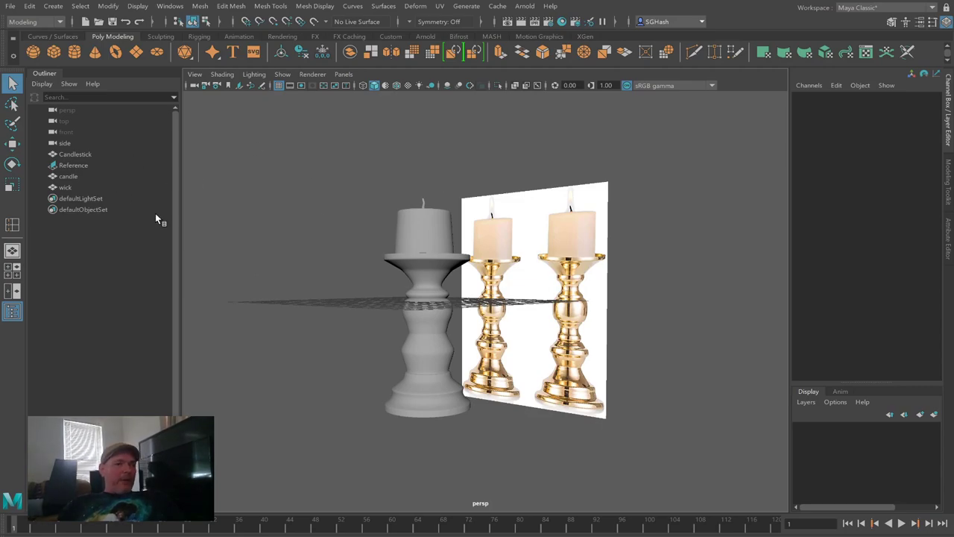
Step: Toggle the Outliner off and back on twice
{"action": "left_click", "coordinate": [12, 312]}
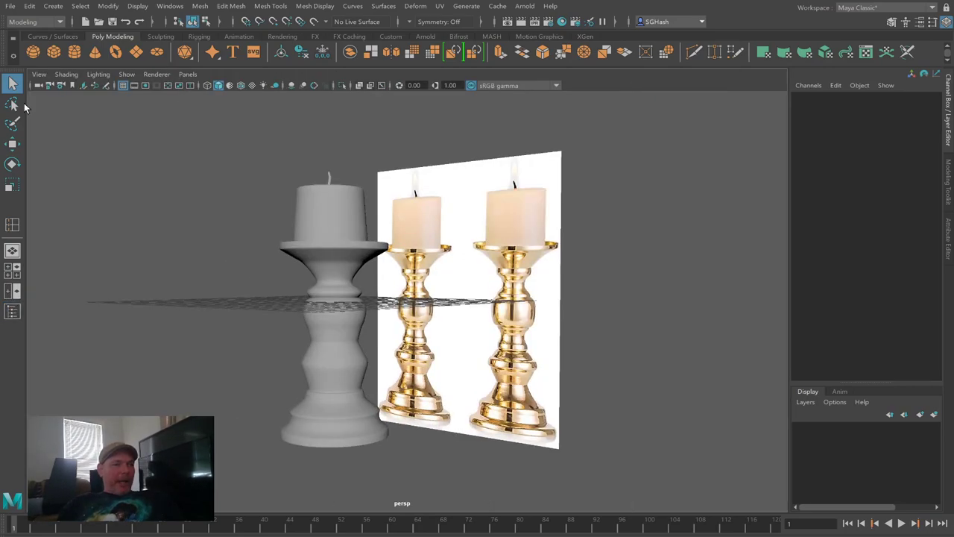
{"action": "left_click", "coordinate": [13, 313]}
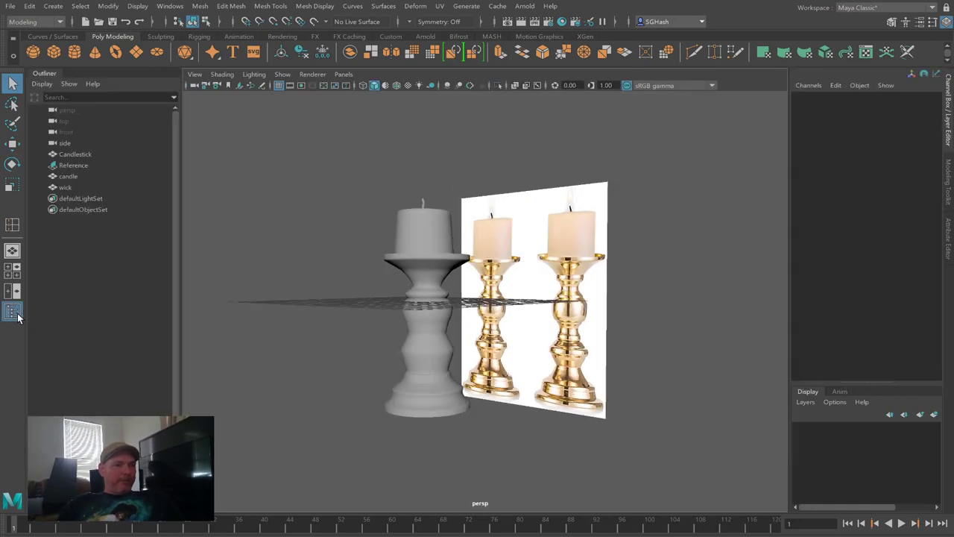
{"action": "left_click", "coordinate": [13, 314]}
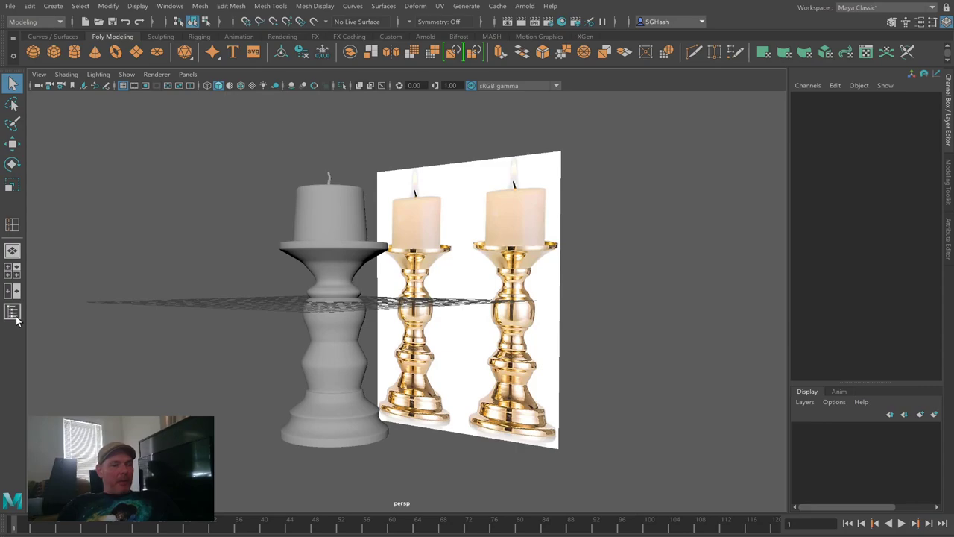
{"action": "left_click", "coordinate": [13, 313]}
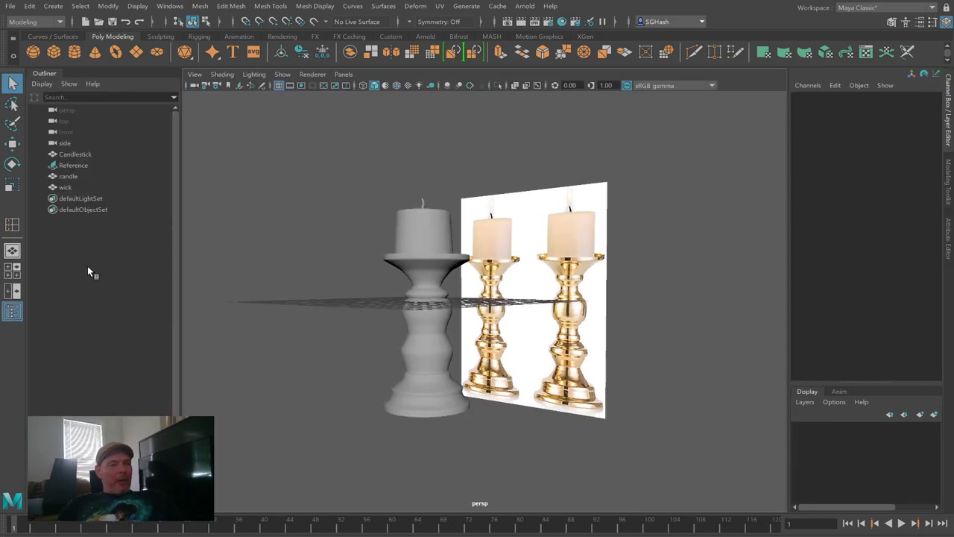
Step: Hide the Candlestick, Reference, candle and wick objects together and unhide them again
{"action": "left_click", "coordinate": [75, 185]}
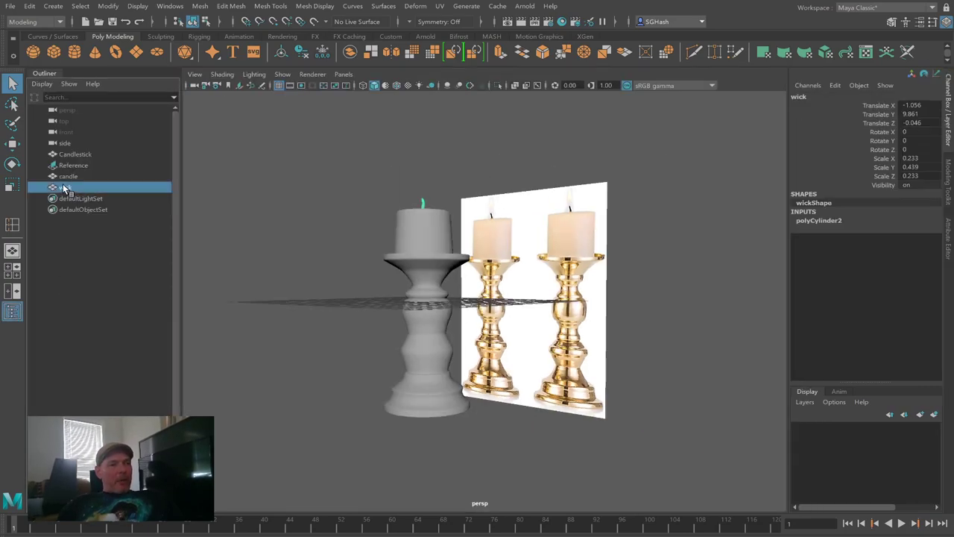
{"action": "left_click", "coordinate": [99, 153], "text": "shift"}
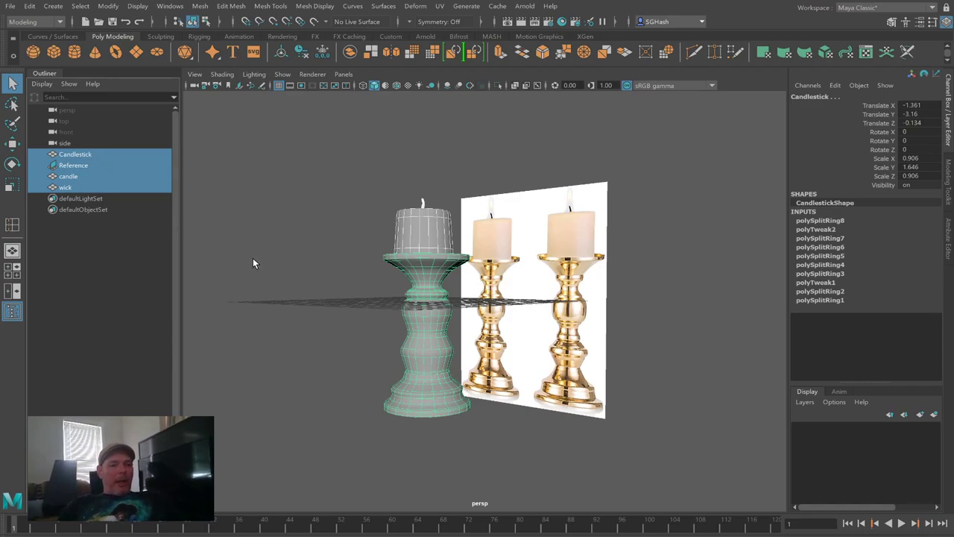
{"action": "key", "text": "ctrl+h"}
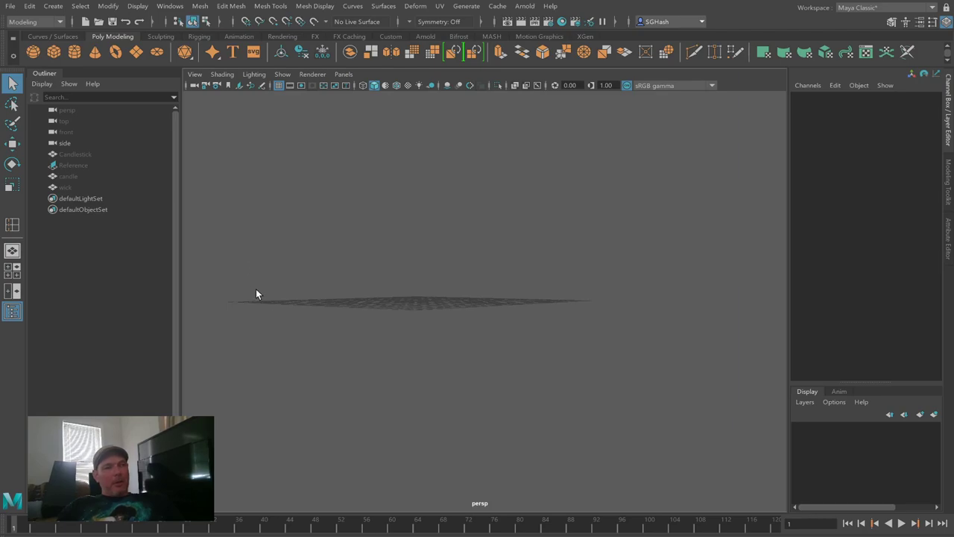
{"action": "key", "text": "ctrl+shift+h"}
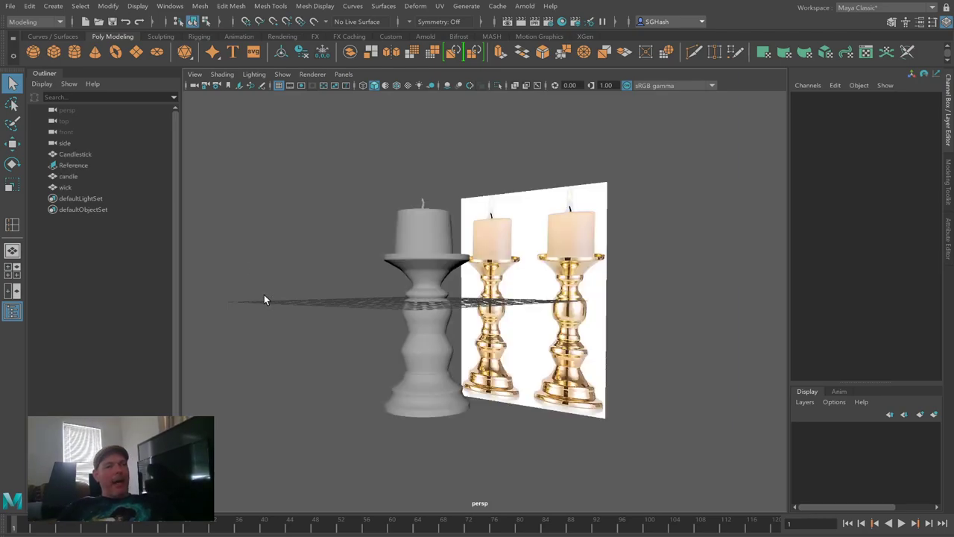
Step: Hide the four scene objects from wick up to Candlestick
{"action": "left_click", "coordinate": [87, 187]}
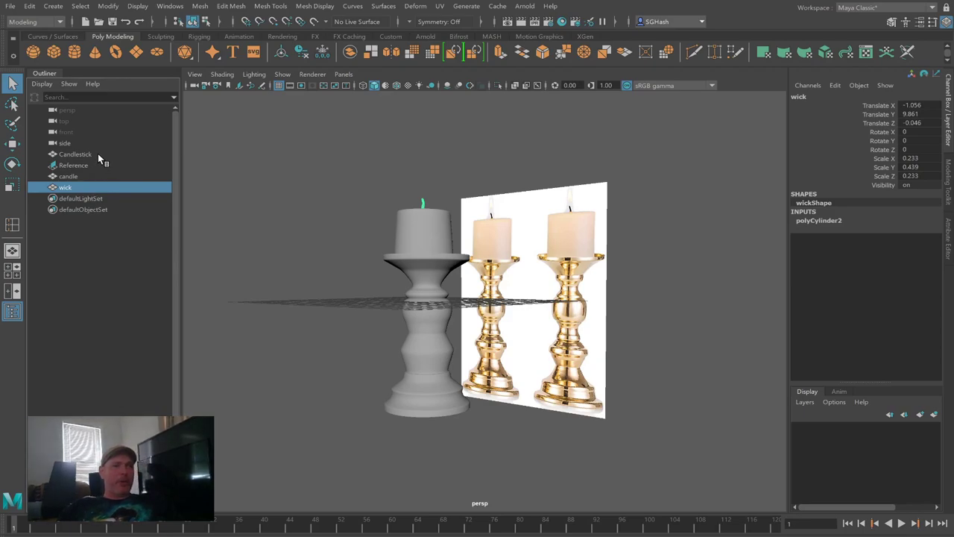
{"action": "left_click", "coordinate": [93, 154], "text": "shift"}
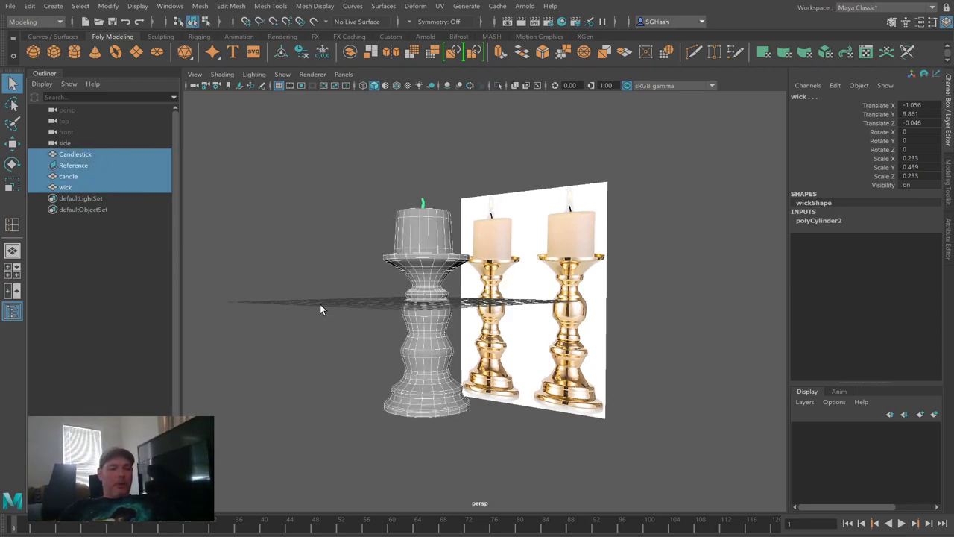
{"action": "key", "text": "ctrl+h"}
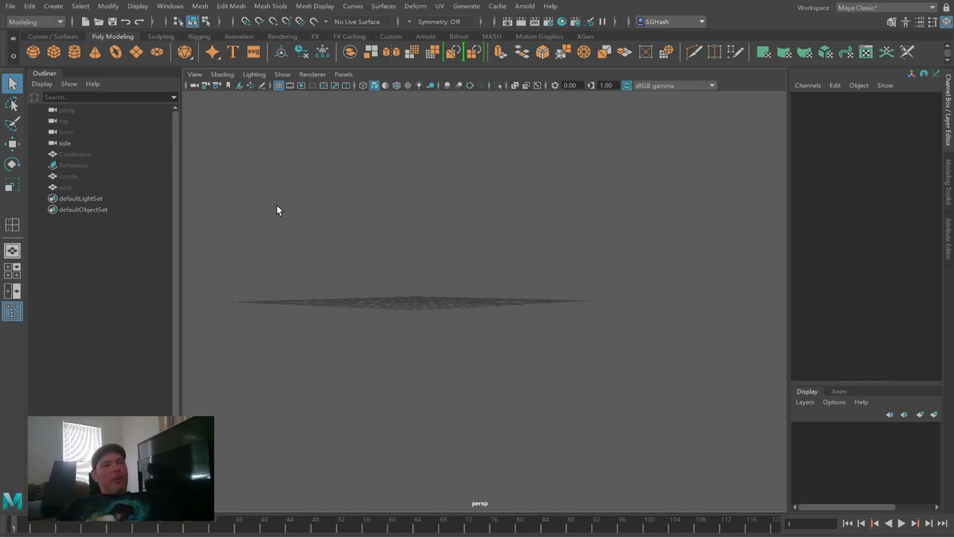
Step: Switch to the four-view layout and import the candlestick picture as an image plane in the side view
{"action": "left_click", "coordinate": [60, 141]}
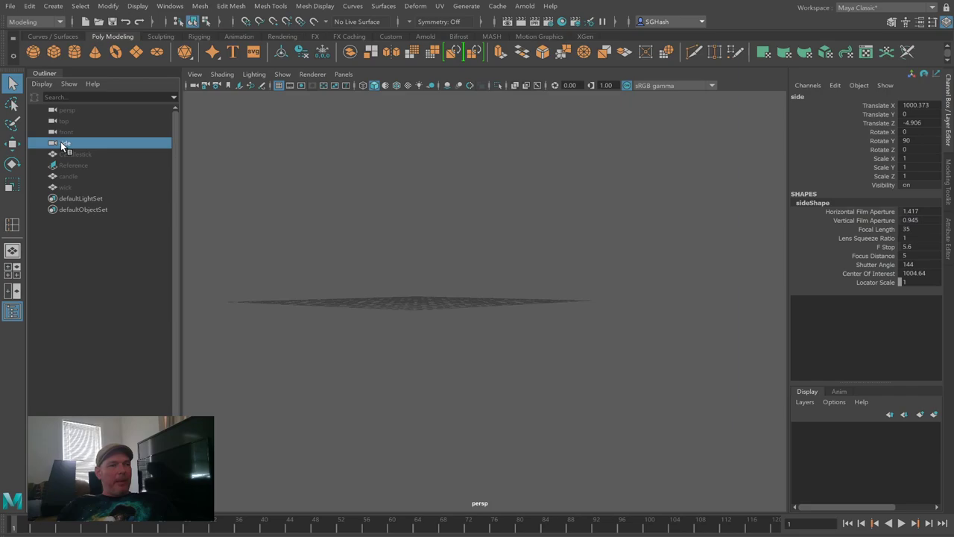
{"action": "left_click", "coordinate": [12, 270]}
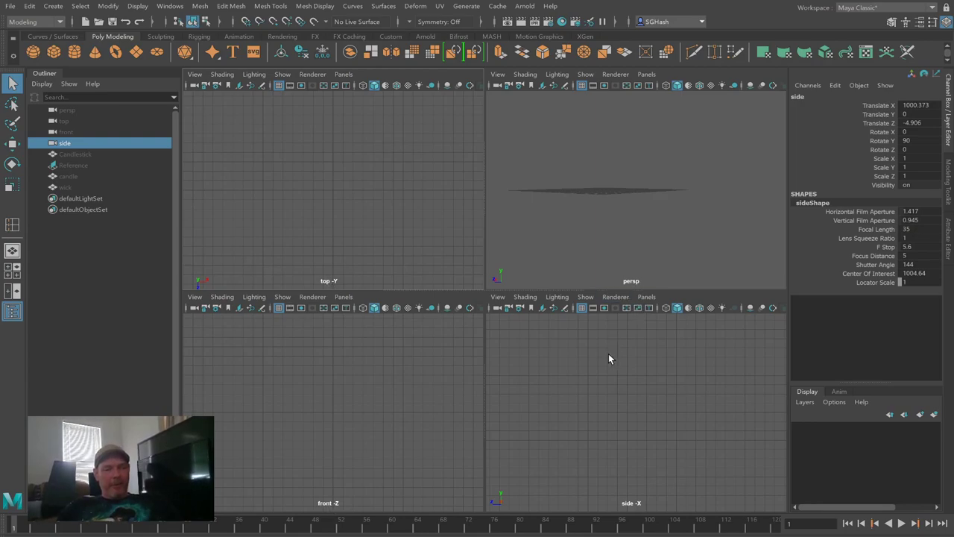
{"action": "left_click", "coordinate": [12, 252]}
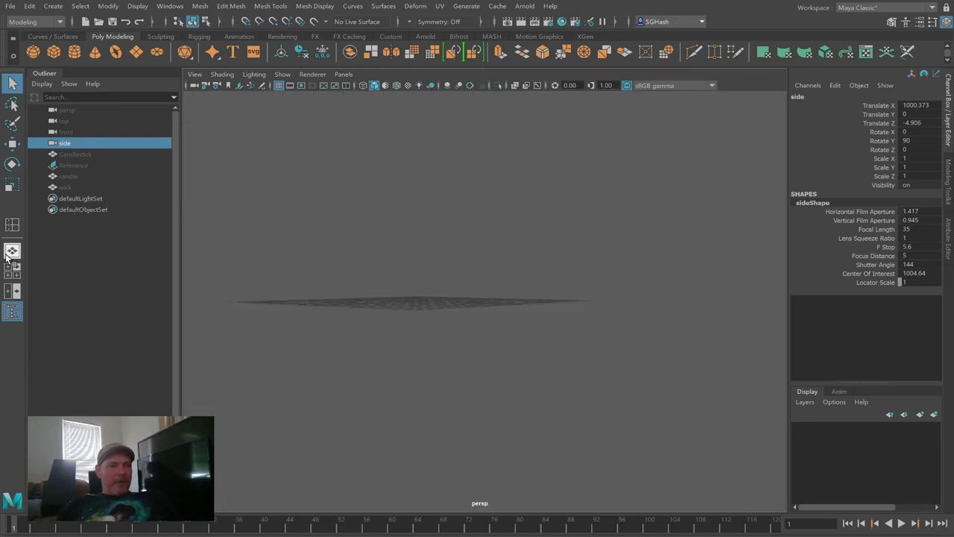
{"action": "left_click", "coordinate": [15, 274]}
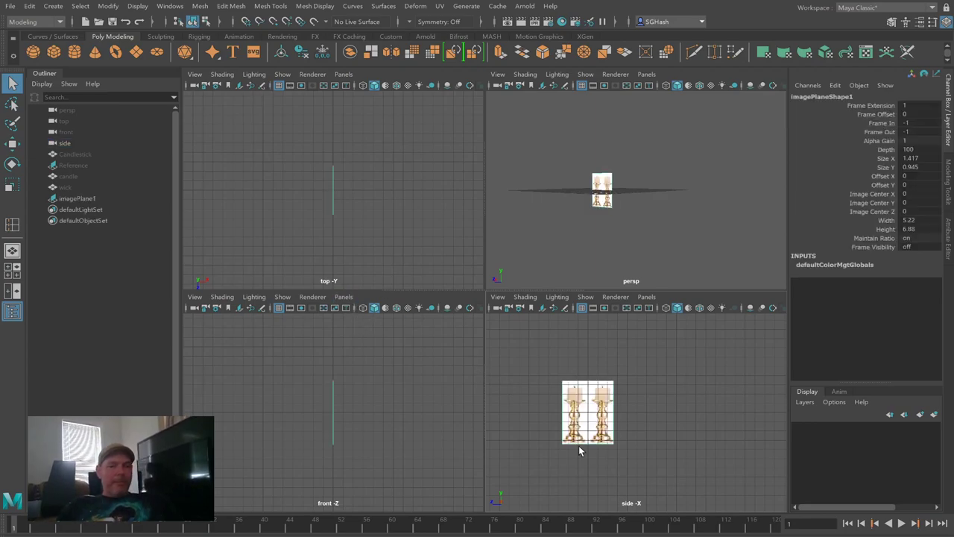
Step: Enlarge the new image plane uniformly to a scale of about 3.426 in the maximized side view
{"action": "left_click", "coordinate": [600, 431]}
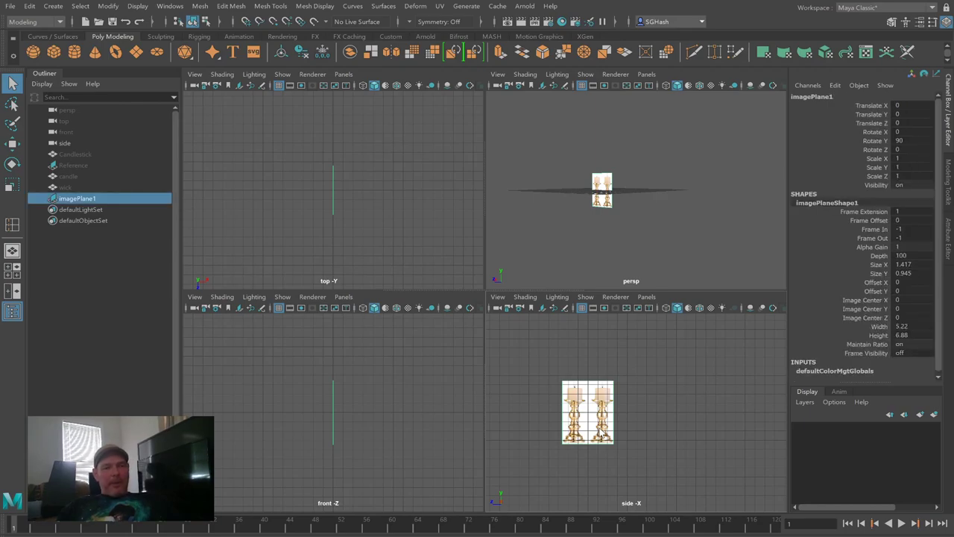
{"action": "key", "text": "space"}
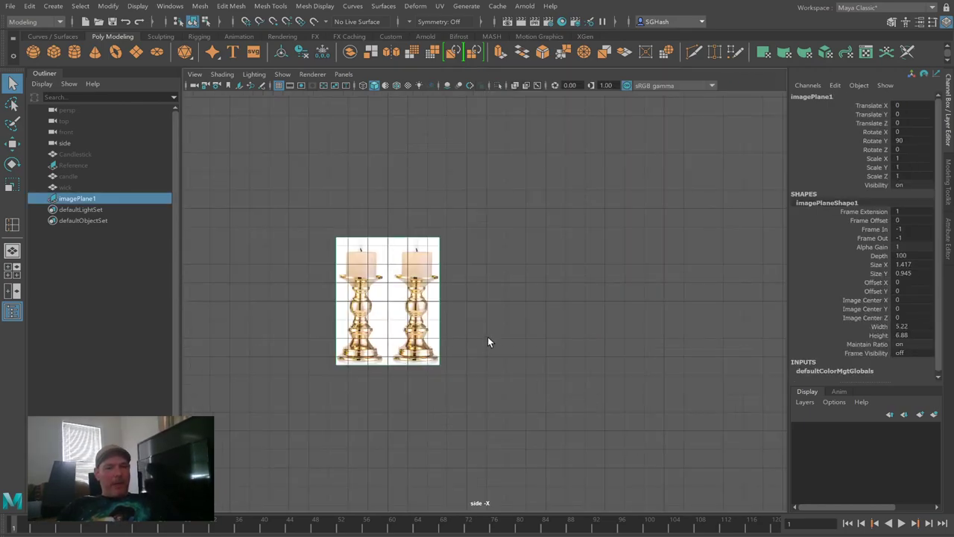
{"action": "scroll", "coordinate": [488, 336], "scroll_direction": "up", "scroll_amount": 1}
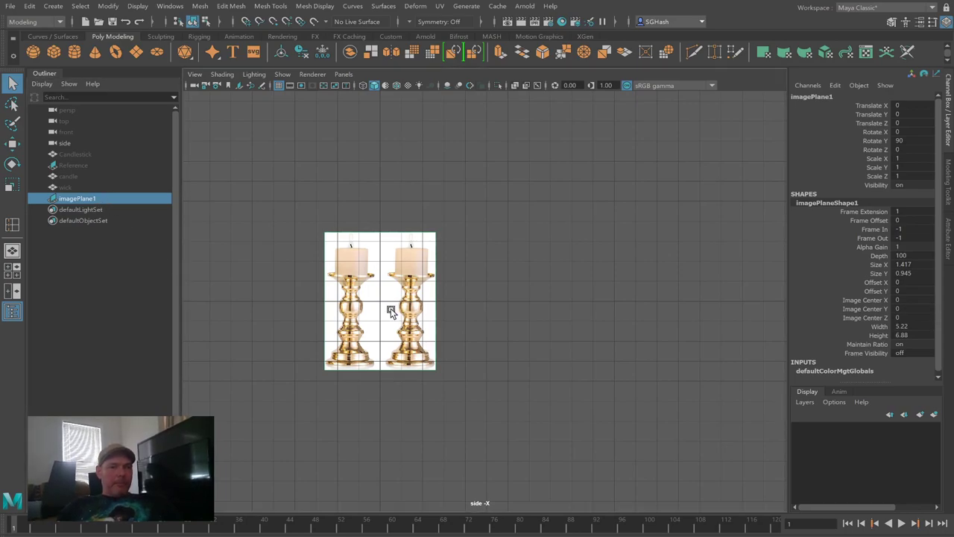
{"action": "key", "text": "r"}
{"action": "left_click_drag", "start_coordinate": [382, 308], "coordinate": [601, 307]}
{"action": "scroll", "coordinate": [529, 292], "scroll_direction": "down", "scroll_amount": 4}
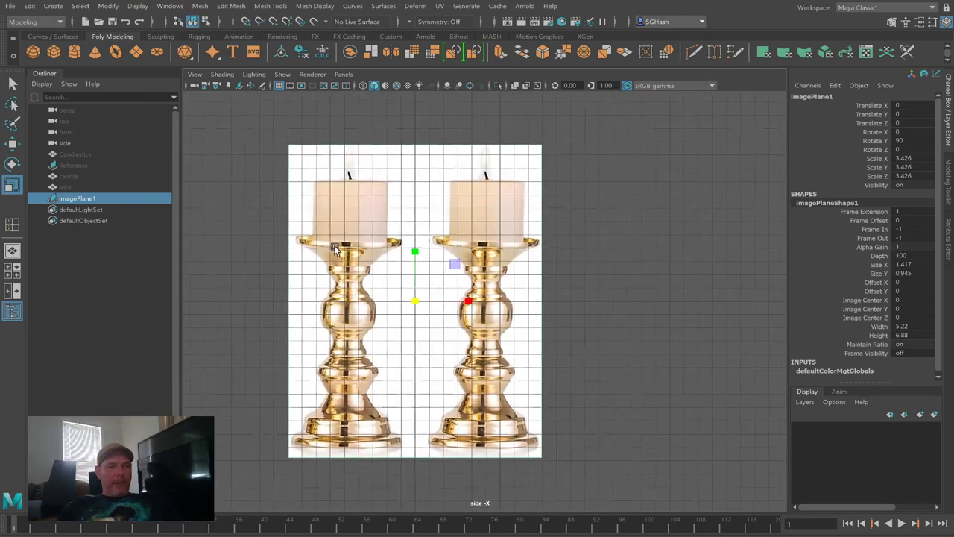
Step: Move the image plane along Z to about -4.753, centring one candlestick on the grid's vertical axis
{"action": "key", "text": "w"}
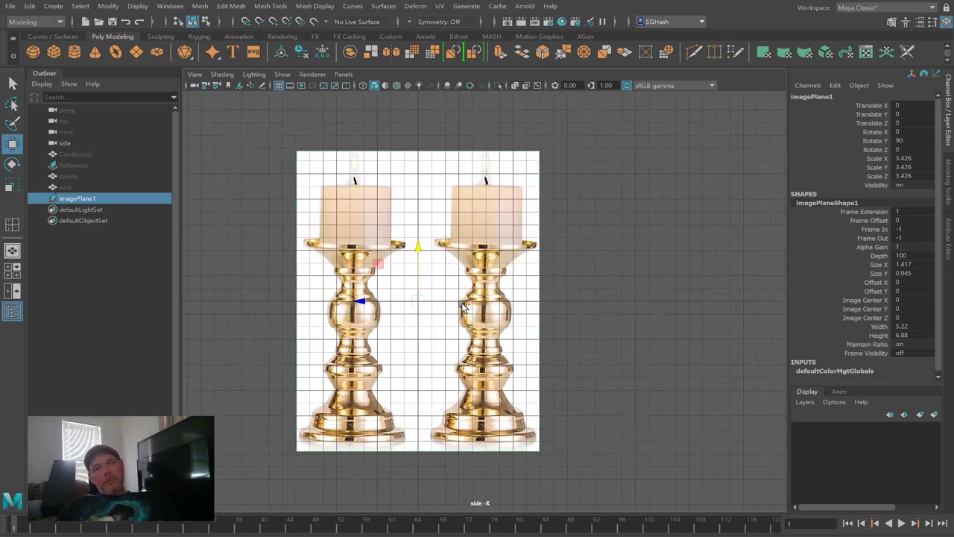
{"action": "middle_click_drag", "start_coordinate": [360, 299], "coordinate": [430, 306]}
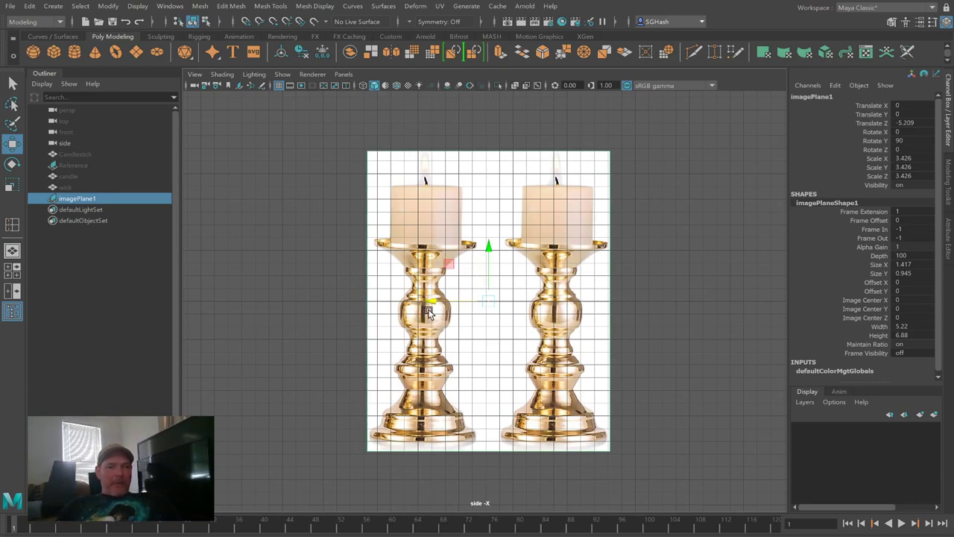
{"action": "middle_click_drag", "start_coordinate": [429, 304], "coordinate": [427, 305]}
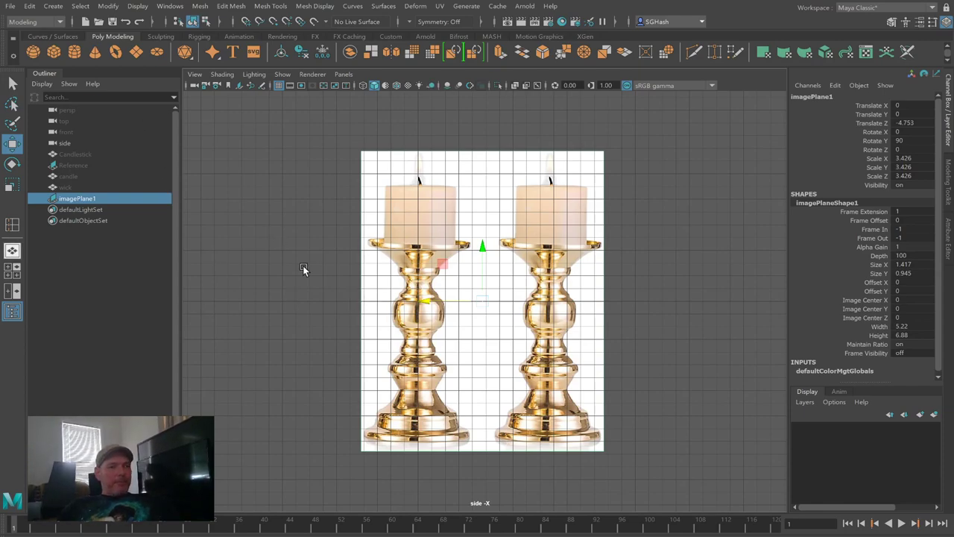
Step: Create a polygon cylinder at the origin in the perspective view and scale it uniformly to about 2.818
{"action": "left_click", "coordinate": [12, 250]}
{"action": "left_click_drag", "start_coordinate": [394, 281], "coordinate": [328, 270], "text": "alt"}
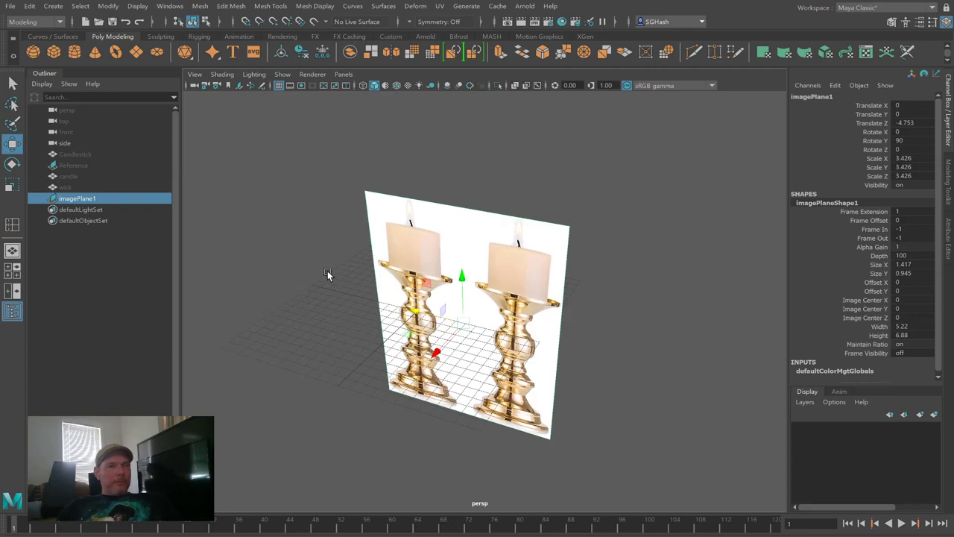
{"action": "left_click", "coordinate": [72, 52]}
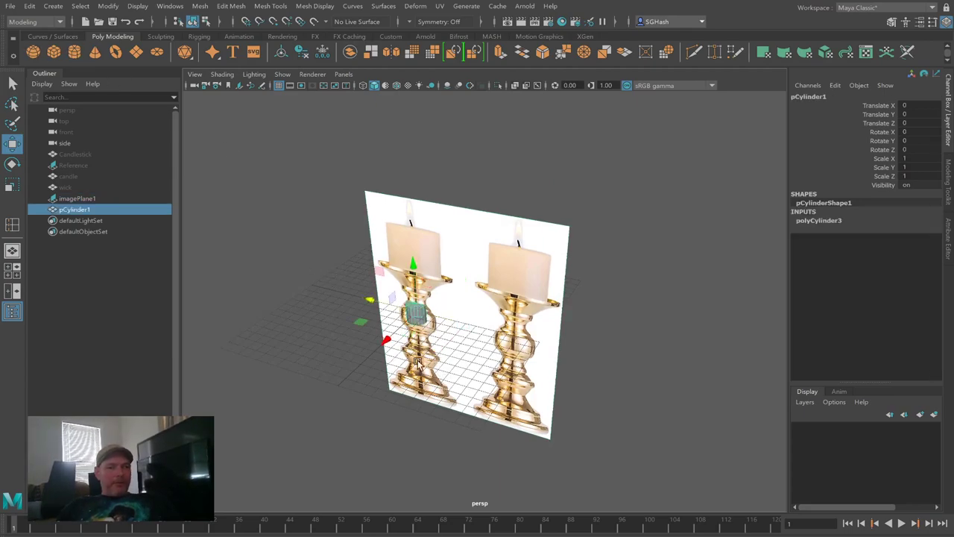
{"action": "key", "text": "r"}
{"action": "left_click_drag", "start_coordinate": [419, 313], "coordinate": [452, 316]}
{"action": "mouse_move", "coordinate": [459, 349]}
{"action": "left_mouse_down", "text": "alt"}
{"action": "mouse_move", "coordinate": [418, 348]}
{"action": "mouse_move", "coordinate": [486, 346]}
{"action": "mouse_move", "coordinate": [456, 351]}
{"action": "left_mouse_up", "text": "alt"}
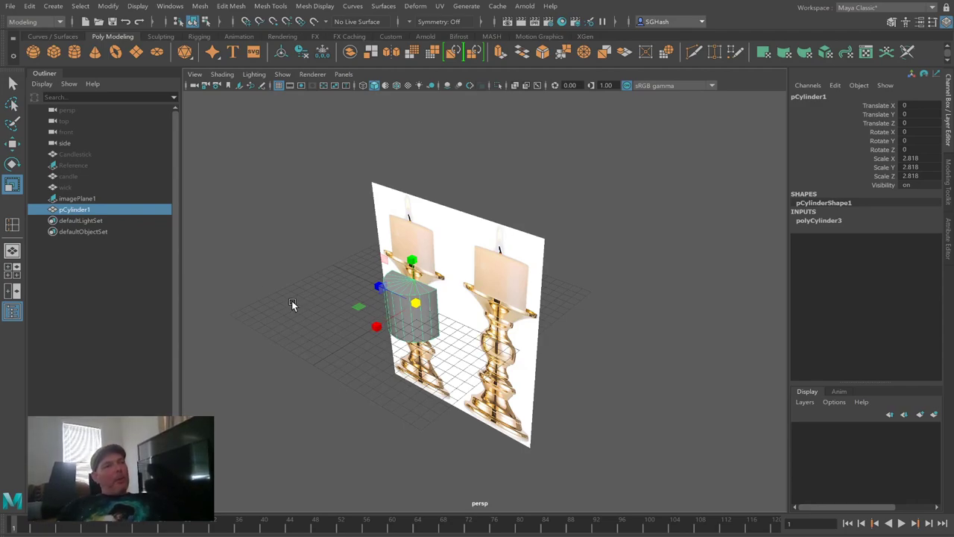
Step: Move the image plane along X to about -12.345 so that it stands clear behind the cylinder
{"action": "left_click", "coordinate": [95, 198]}
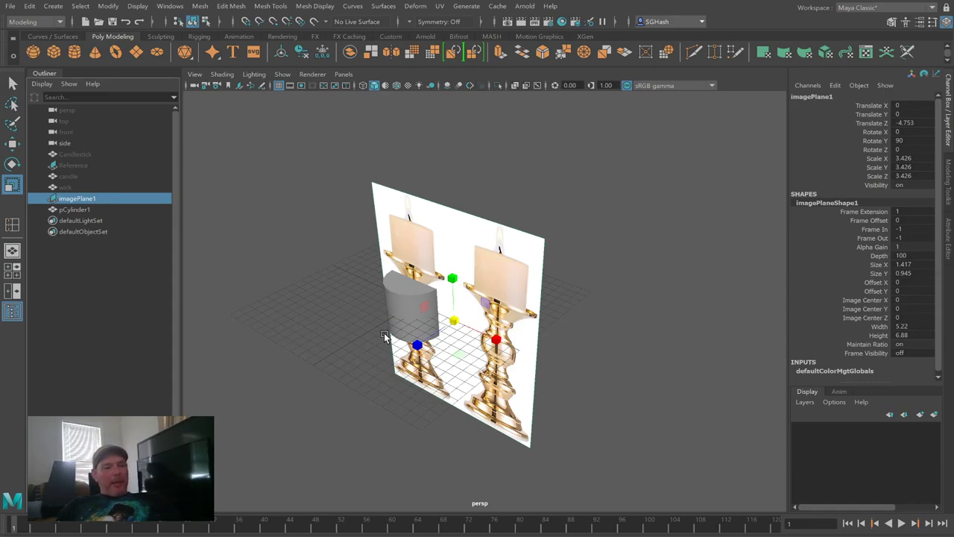
{"action": "key", "text": "w"}
{"action": "left_click_drag", "start_coordinate": [445, 328], "coordinate": [422, 334]}
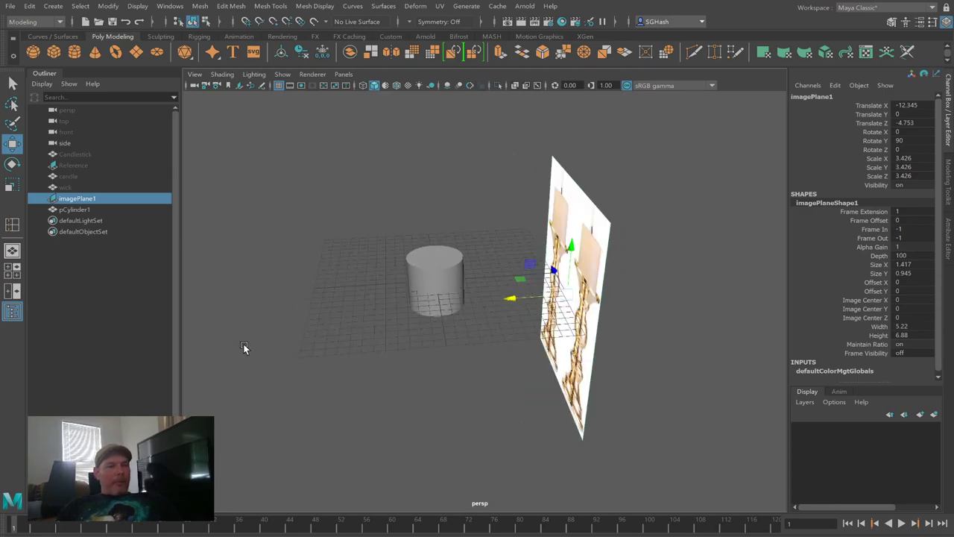
Step: In the four-view layout, bring the image plane closer to the cylinder, to a Translate X of about -6.153
{"action": "key", "text": "space"}
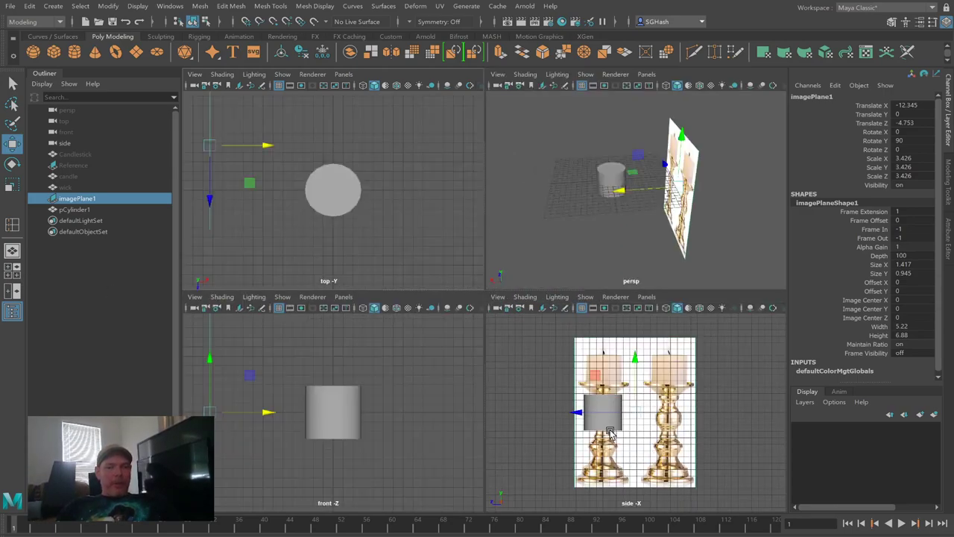
{"action": "left_click", "coordinate": [605, 425]}
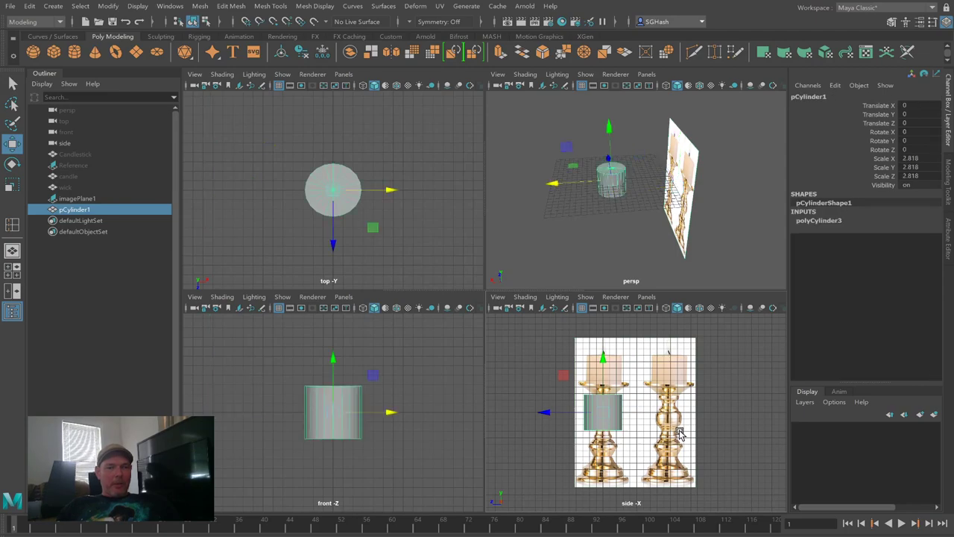
{"action": "left_click", "coordinate": [635, 475]}
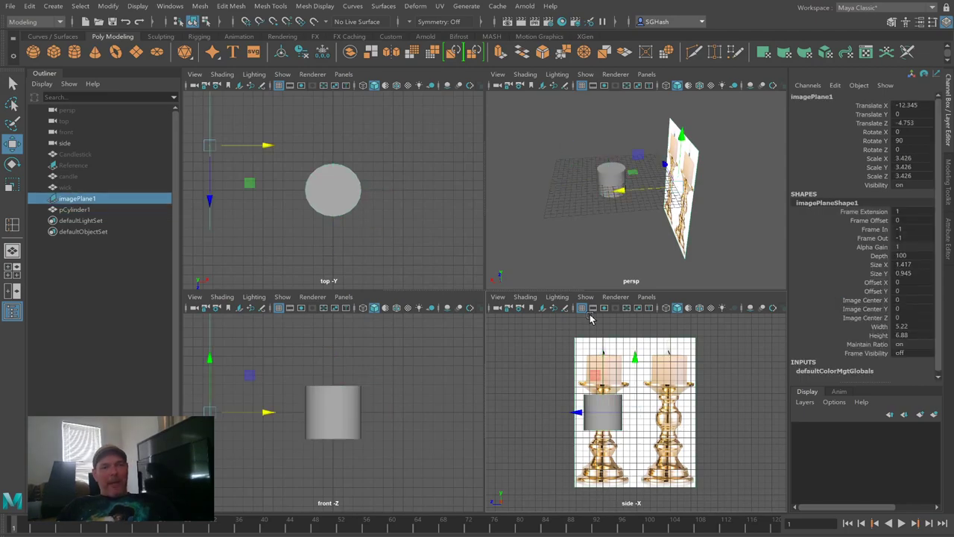
{"action": "left_click_drag", "start_coordinate": [591, 242], "coordinate": [612, 240], "text": "alt"}
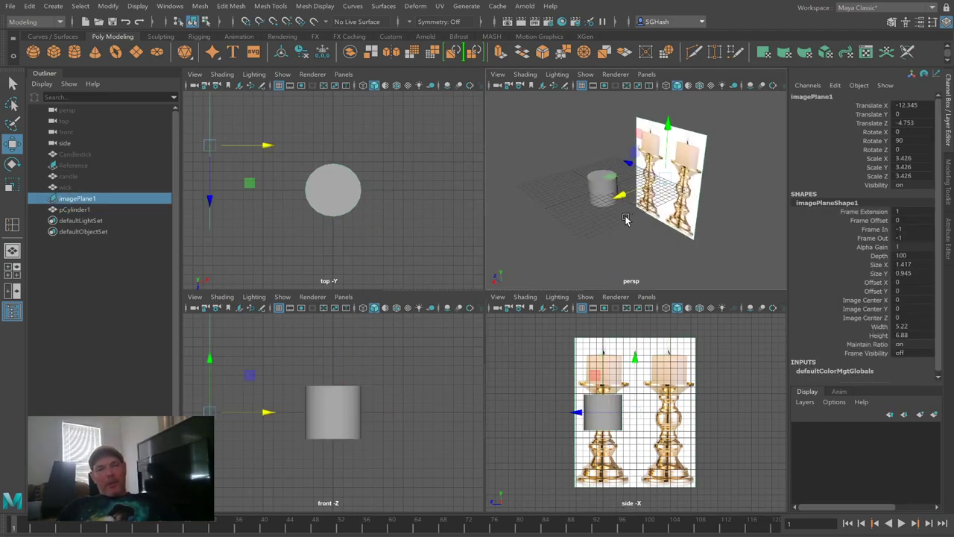
{"action": "left_click_drag", "start_coordinate": [623, 200], "coordinate": [605, 218]}
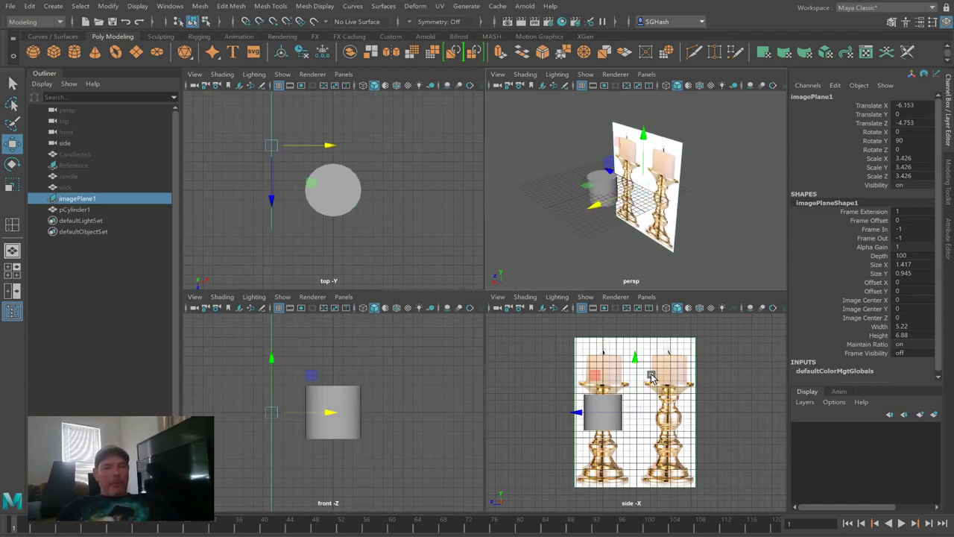
Step: In the maximized side view, move the cylinder down along Y to about -1.28
{"action": "key", "text": "space"}
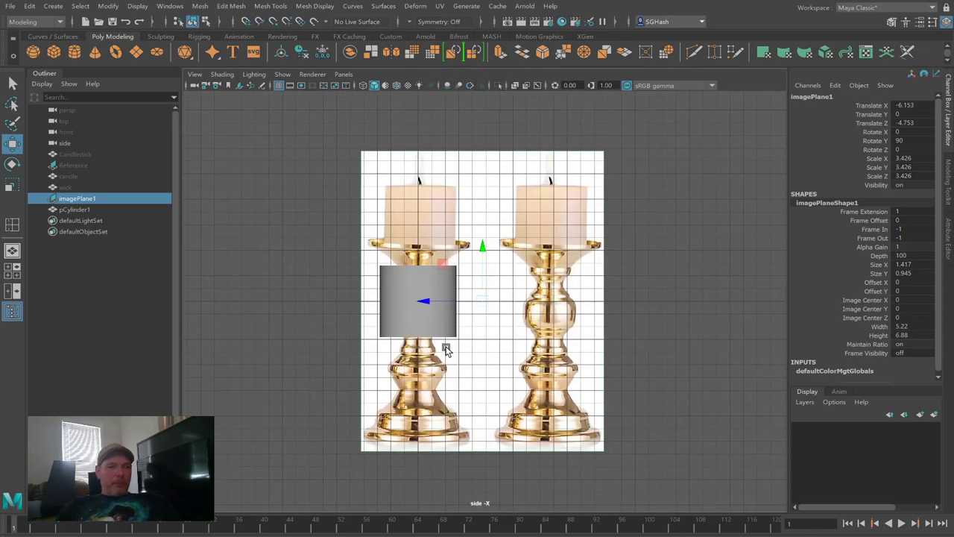
{"action": "left_click", "coordinate": [422, 324]}
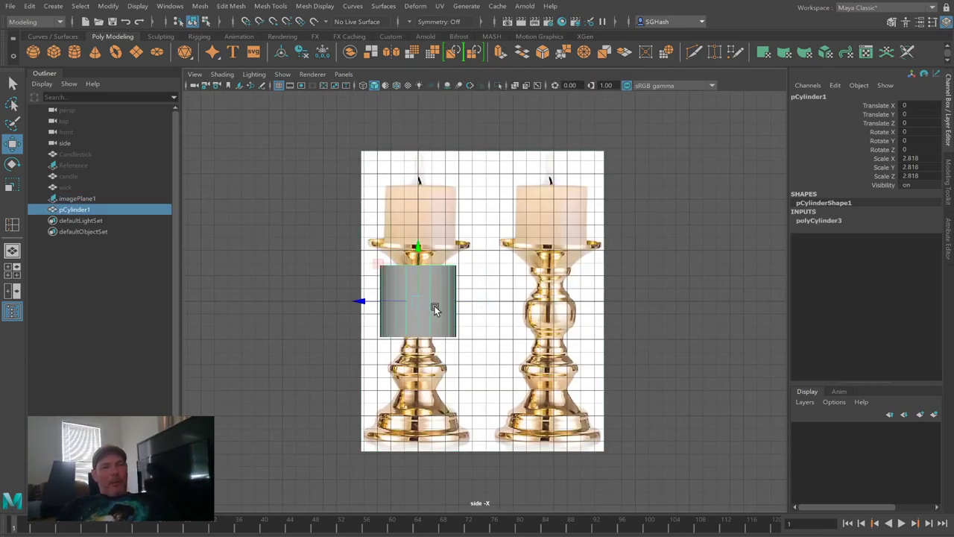
{"action": "left_click_drag", "start_coordinate": [414, 248], "coordinate": [413, 264]}
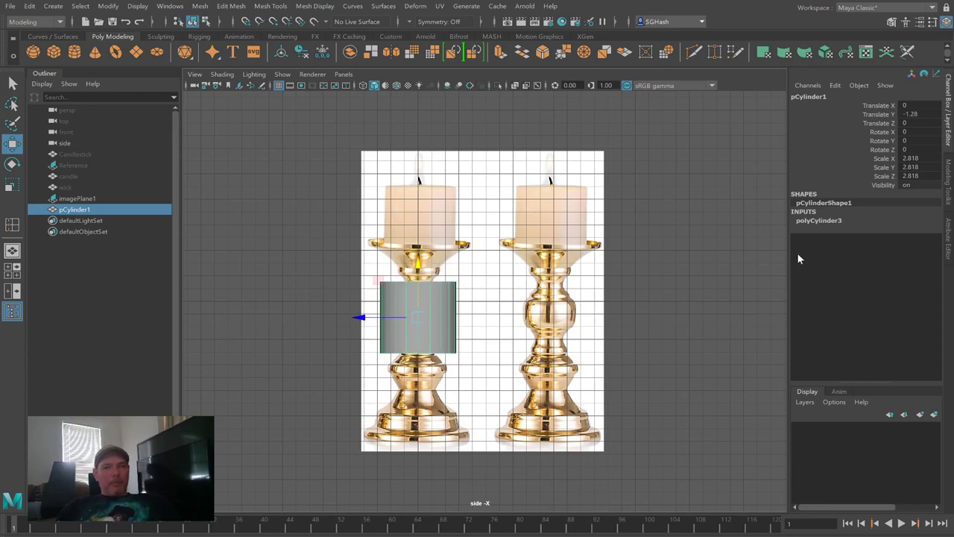
Step: Set the cylinder's Subdivisions Height to 6
{"action": "left_click", "coordinate": [820, 221]}
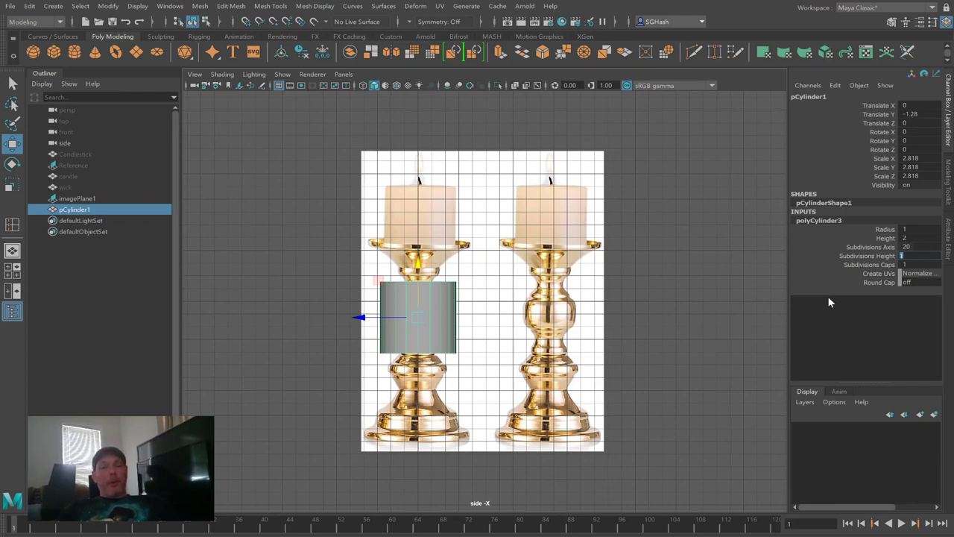
{"action": "key", "text": "Return"}
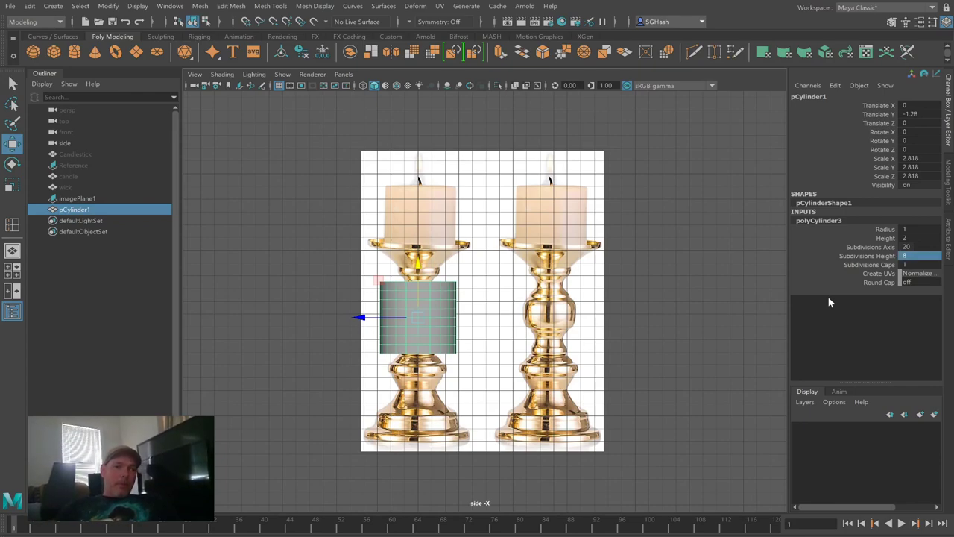
{"action": "double_click", "coordinate": [916, 256]}
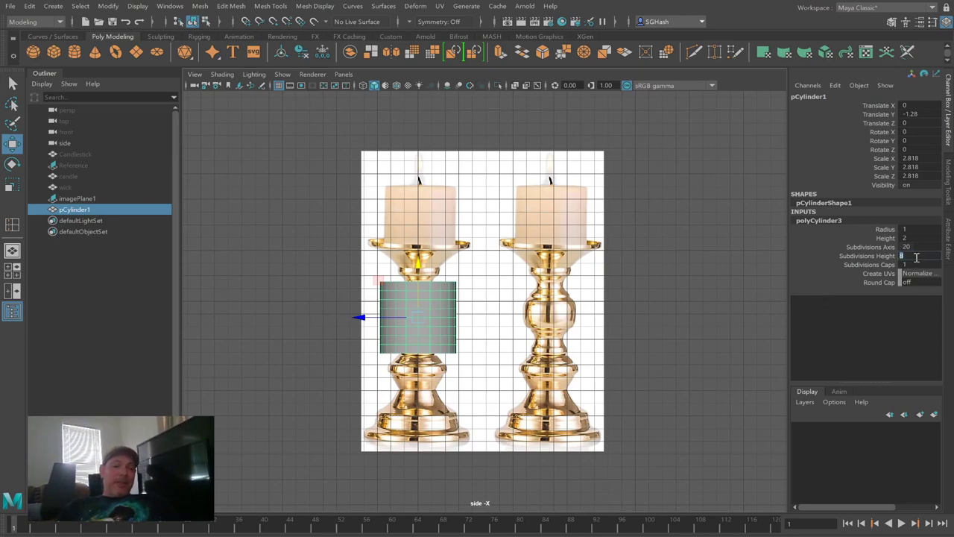
{"action": "key", "text": "Return"}
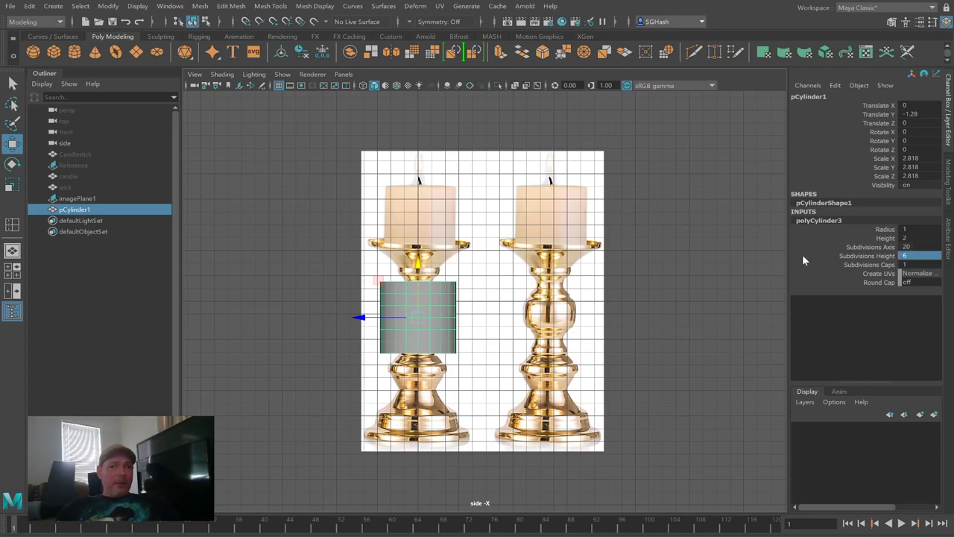
Step: Stretch the cylinder along Y to a scale of about 7.222 and lower it to a Translate Y of about -3.212
{"action": "key", "text": "r"}
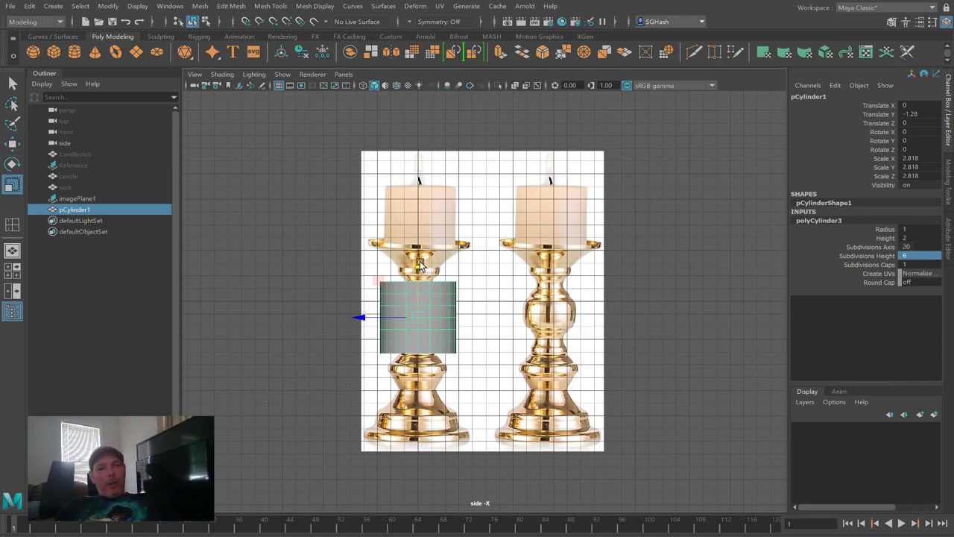
{"action": "left_click_drag", "start_coordinate": [419, 269], "coordinate": [415, 221]}
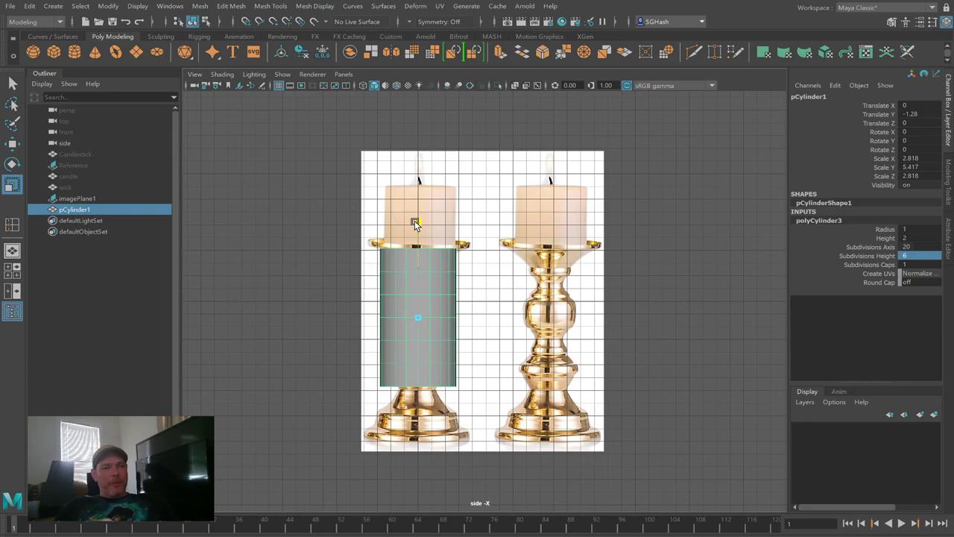
{"action": "key", "text": "w"}
{"action": "left_click_drag", "start_coordinate": [421, 265], "coordinate": [420, 291]}
{"action": "key", "text": "r"}
{"action": "key", "text": "w"}
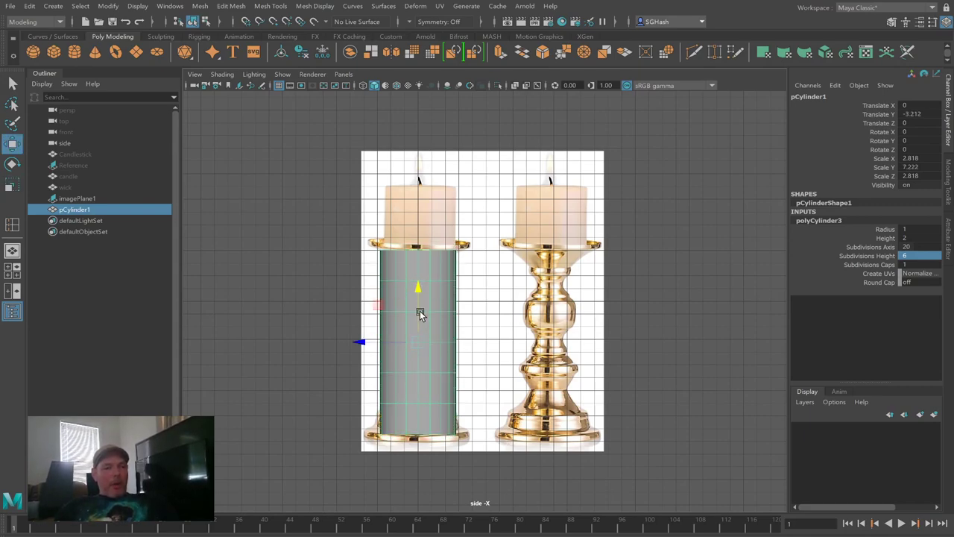
Step: Enlarge the cylinder to a scale of about 3.582 in X and Z and 8.058 in Y, and shift it along Z to about -0.195
{"action": "key", "text": "r"}
{"action": "left_click_drag", "start_coordinate": [416, 340], "coordinate": [423, 342]}
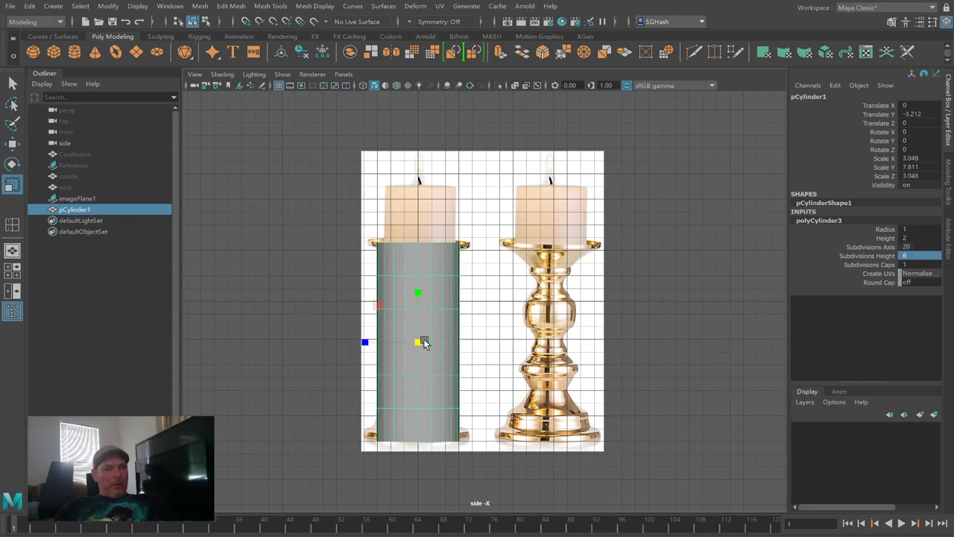
{"action": "left_click_drag", "start_coordinate": [422, 343], "coordinate": [444, 339]}
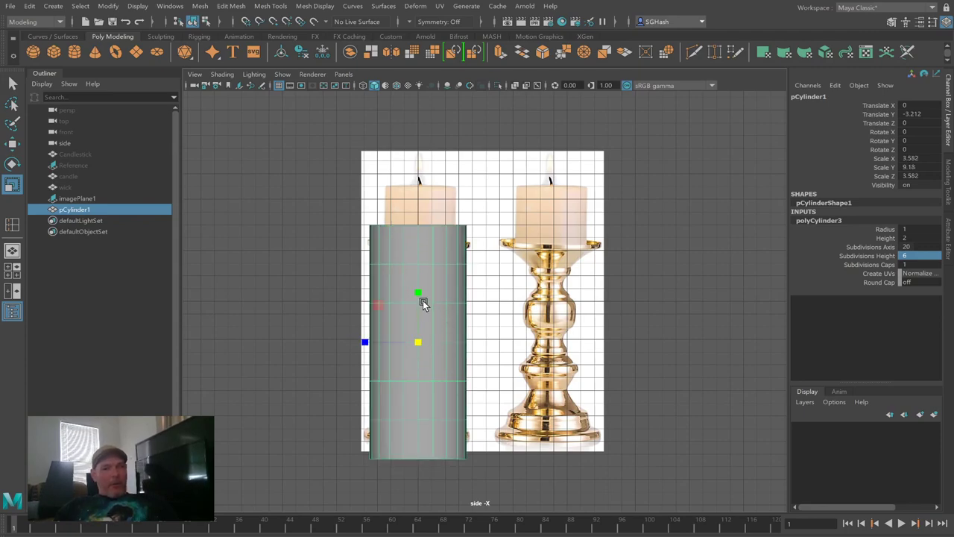
{"action": "left_click_drag", "start_coordinate": [416, 295], "coordinate": [417, 300]}
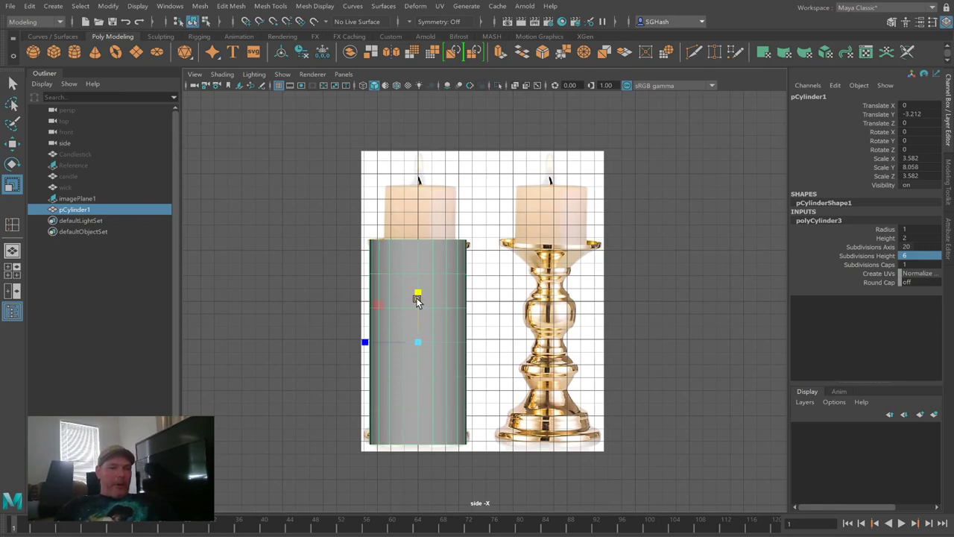
{"action": "key", "text": "w"}
{"action": "left_click_drag", "start_coordinate": [361, 345], "coordinate": [365, 344]}
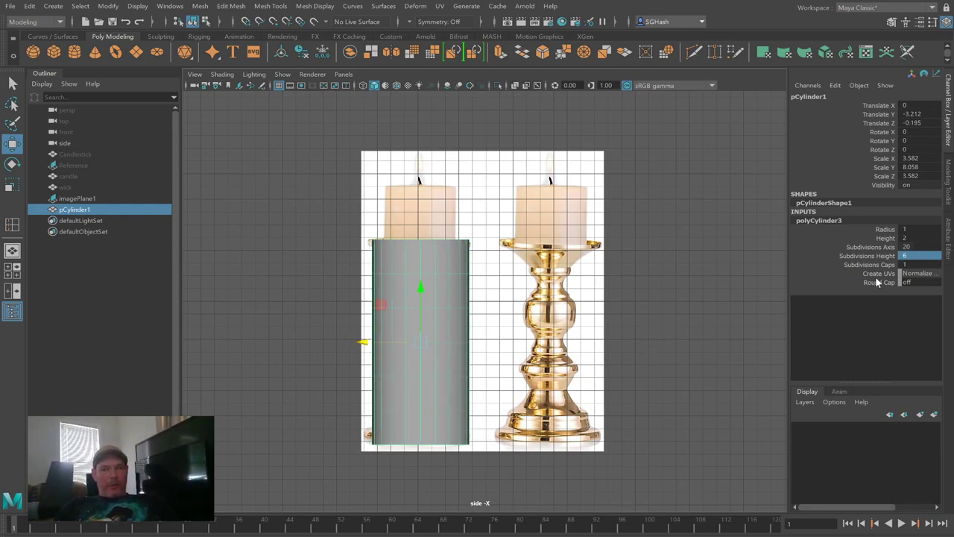
Step: Set the cylinder's Subdivisions Caps to 3, checking the cap rings in the perspective view
{"action": "double_click", "coordinate": [924, 265]}
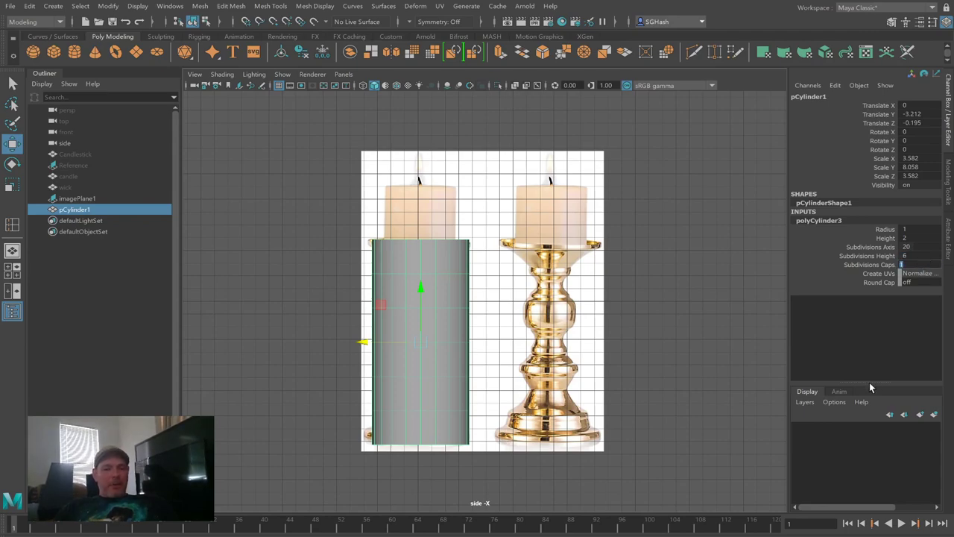
{"action": "type", "text": "2"}
{"action": "key", "text": "Return"}
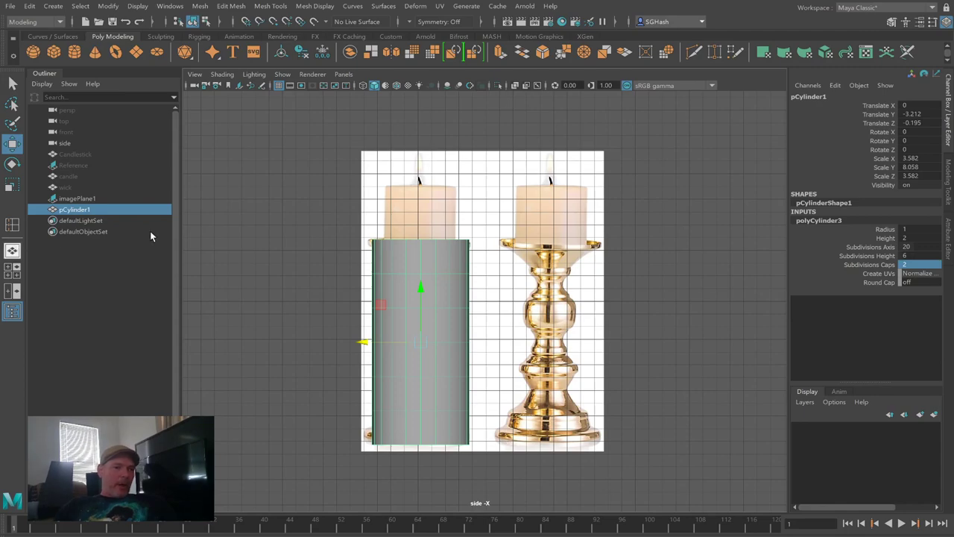
{"action": "left_click", "coordinate": [12, 250]}
{"action": "left_click_drag", "start_coordinate": [384, 287], "coordinate": [411, 276], "text": "alt"}
{"action": "left_click", "coordinate": [916, 264]}
{"action": "type", "text": "3"}
{"action": "key", "text": "Return"}
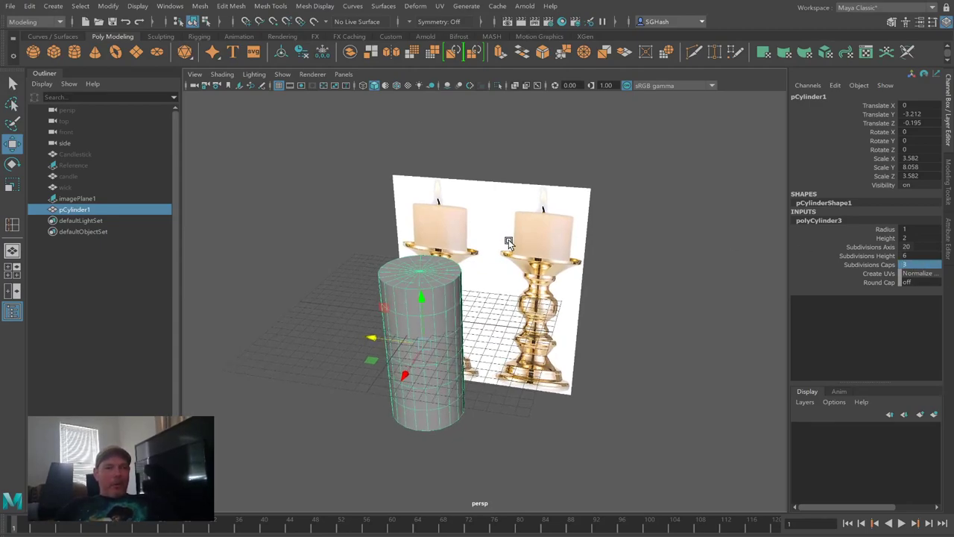
{"action": "left_click", "coordinate": [879, 266]}
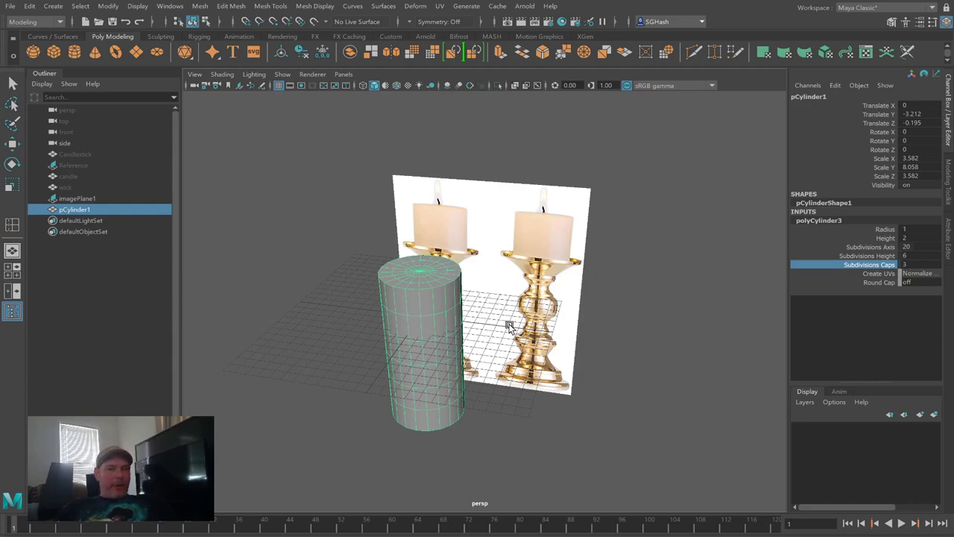
Step: Switch the cylinder to edge selection and select the first horizontal edge loop below its top rim in the perspective view
{"action": "left_click_drag", "start_coordinate": [428, 296], "coordinate": [443, 298], "text": "alt"}
{"action": "scroll", "coordinate": [545, 323], "scroll_direction": "up", "scroll_amount": 3}
{"action": "scroll", "coordinate": [545, 324], "scroll_direction": "up", "scroll_amount": 1}
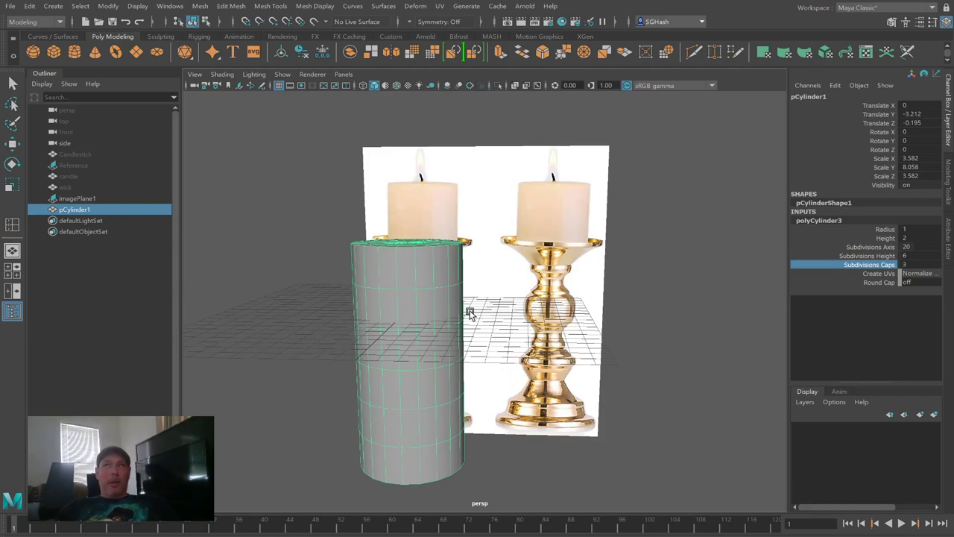
{"action": "left_click_drag", "start_coordinate": [426, 277], "coordinate": [443, 281], "text": "alt"}
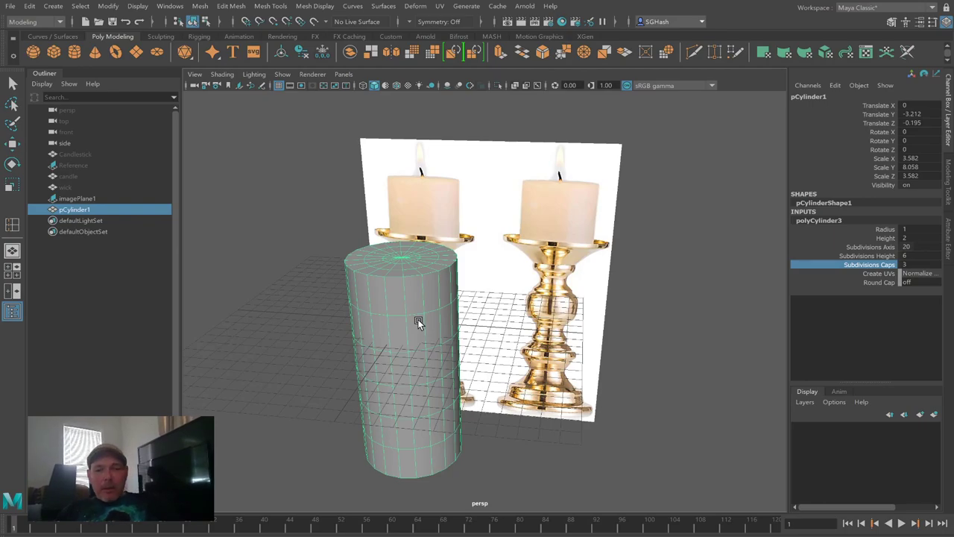
{"action": "key", "text": "F10"}
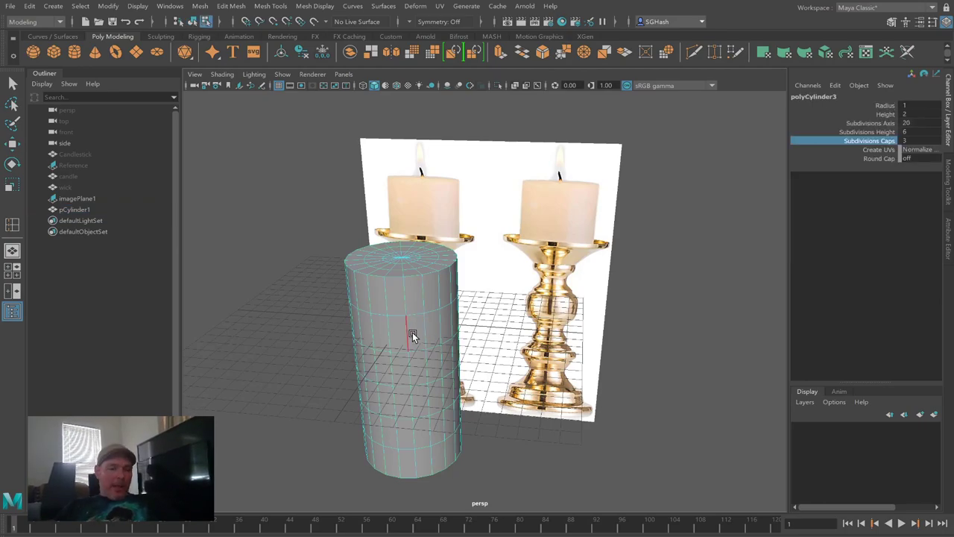
{"action": "left_click_drag", "start_coordinate": [410, 326], "coordinate": [410, 296], "text": "alt"}
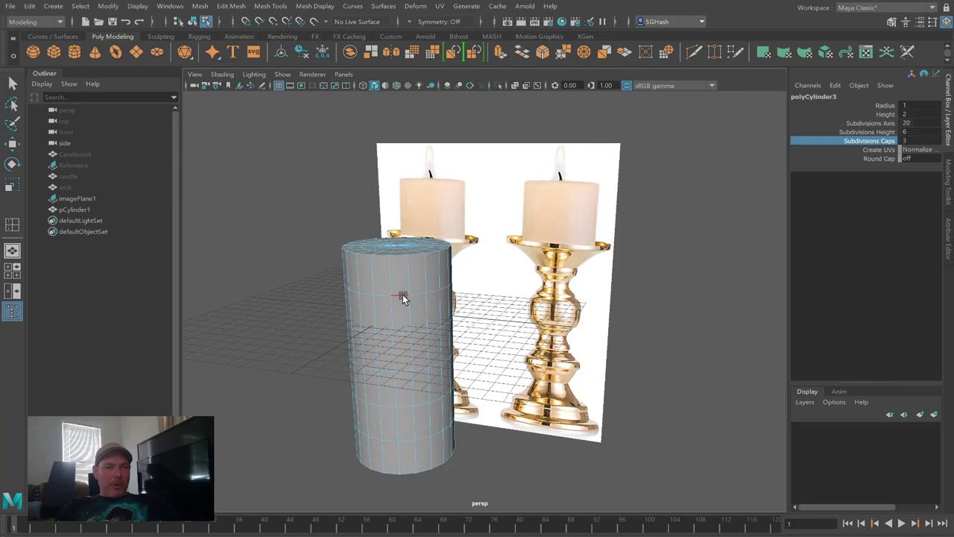
{"action": "left_click", "coordinate": [403, 297]}
{"action": "key", "text": "w"}
{"action": "left_click", "coordinate": [256, 356]}
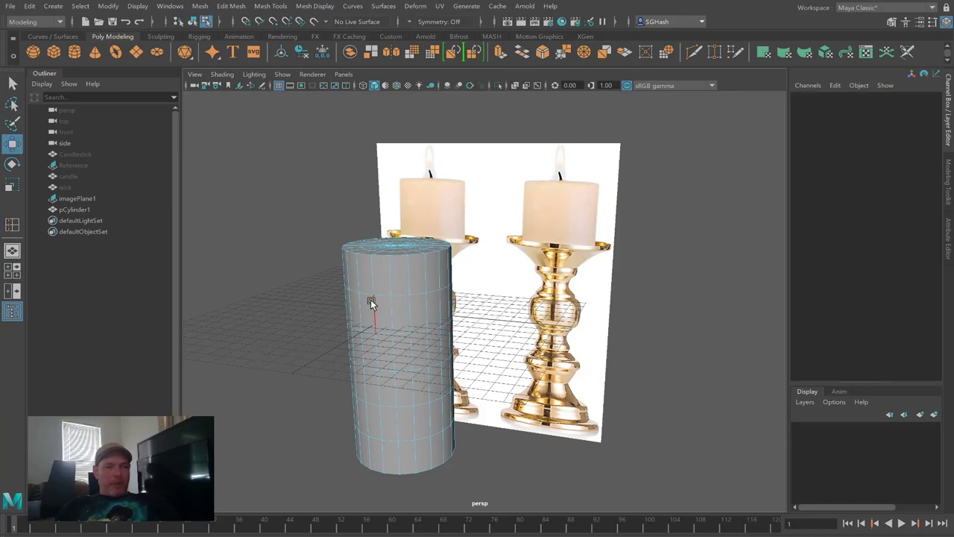
{"action": "left_click", "coordinate": [394, 292]}
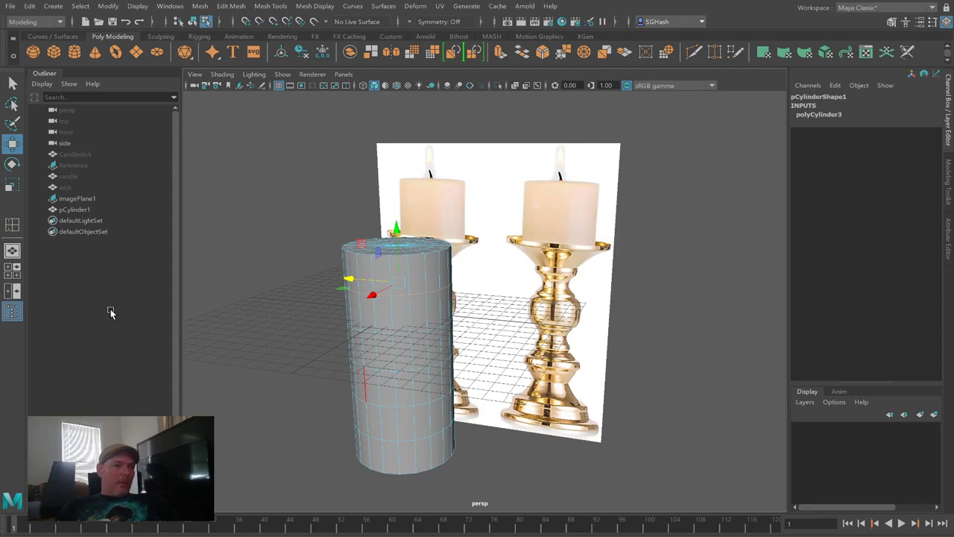
Step: In the side view, scale the first two edge loops below the cylinder's top rim inward to approximate the candlestick's upper stem
{"action": "key", "text": "space"}
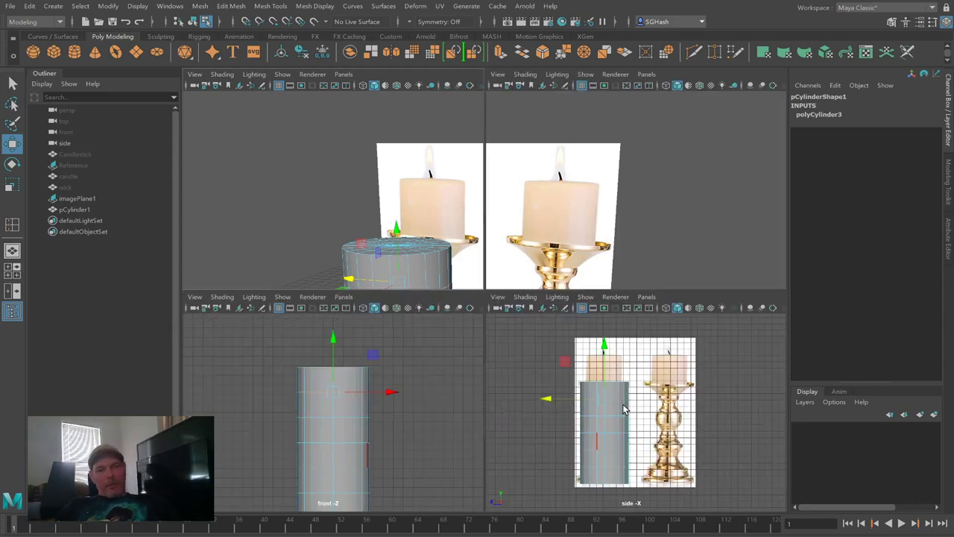
{"action": "key", "text": "space"}
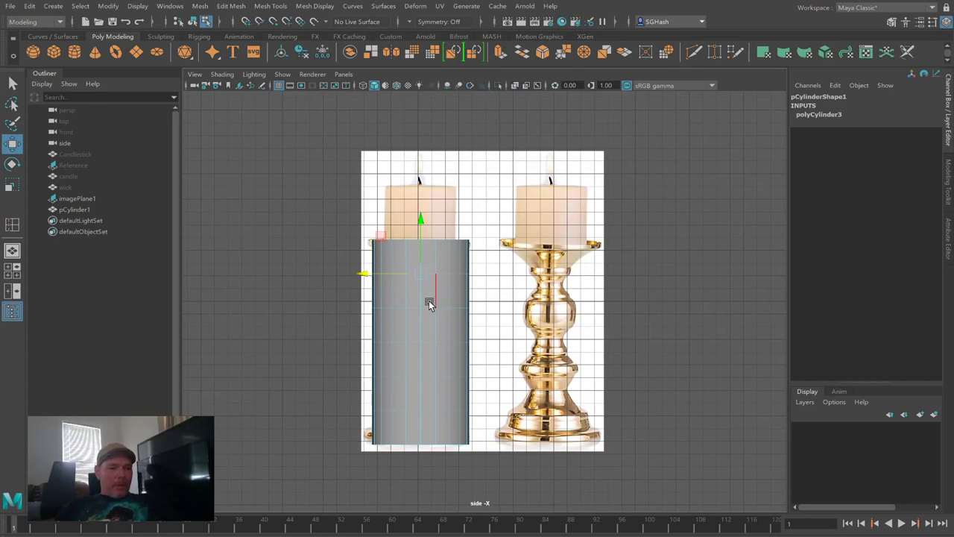
{"action": "left_click", "coordinate": [654, 327]}
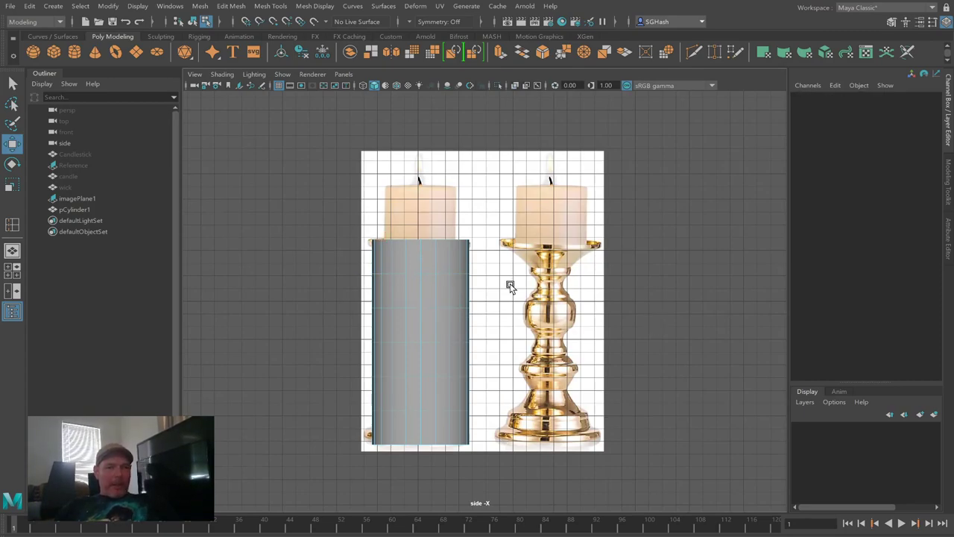
{"action": "left_click", "coordinate": [425, 270]}
{"action": "key", "text": "r"}
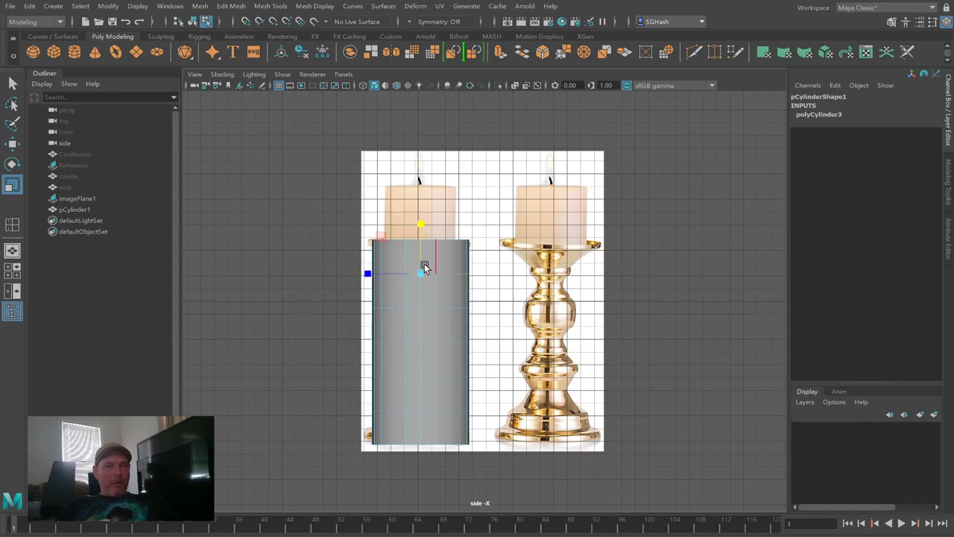
{"action": "left_click_drag", "start_coordinate": [421, 272], "coordinate": [382, 280]}
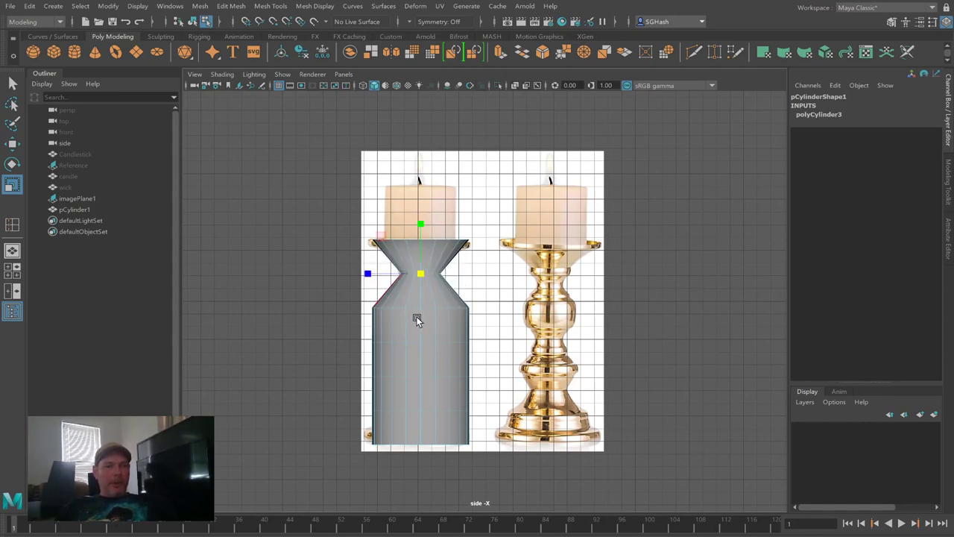
{"action": "double_click", "coordinate": [437, 308]}
{"action": "left_click_drag", "start_coordinate": [422, 309], "coordinate": [384, 333]}
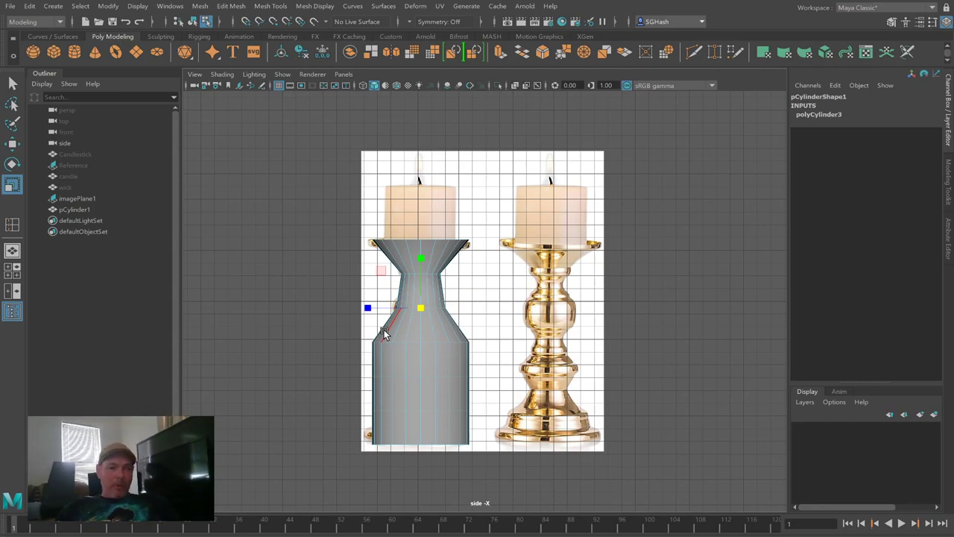
Step: Show the model in wireframe and scale the cylinder's middle edge loop inward to the narrow stem below the candlestick's ball
{"action": "key", "text": "4"}
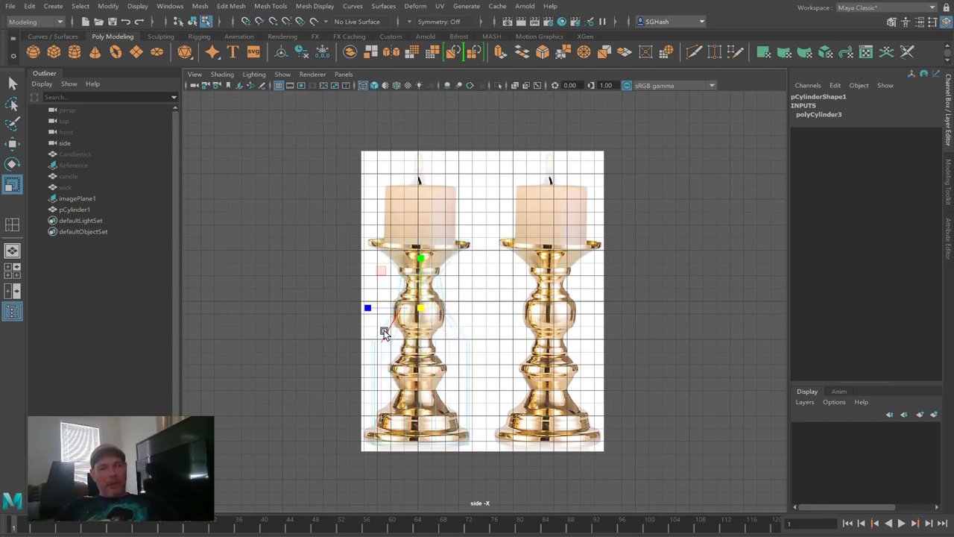
{"action": "scroll", "coordinate": [553, 345], "scroll_direction": "up", "scroll_amount": 5}
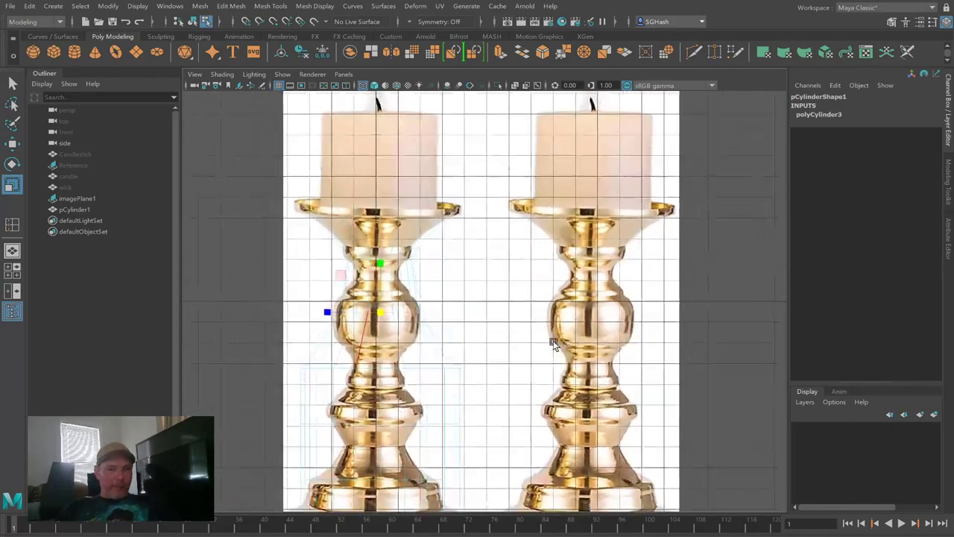
{"action": "scroll", "coordinate": [553, 345], "scroll_direction": "down", "scroll_amount": 2}
{"action": "left_click", "coordinate": [448, 351]}
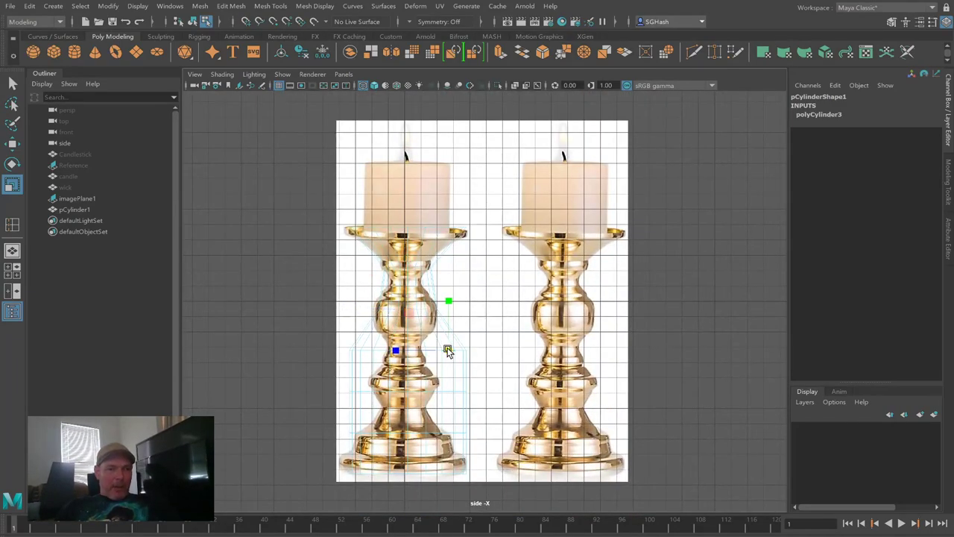
{"action": "left_click", "coordinate": [355, 350]}
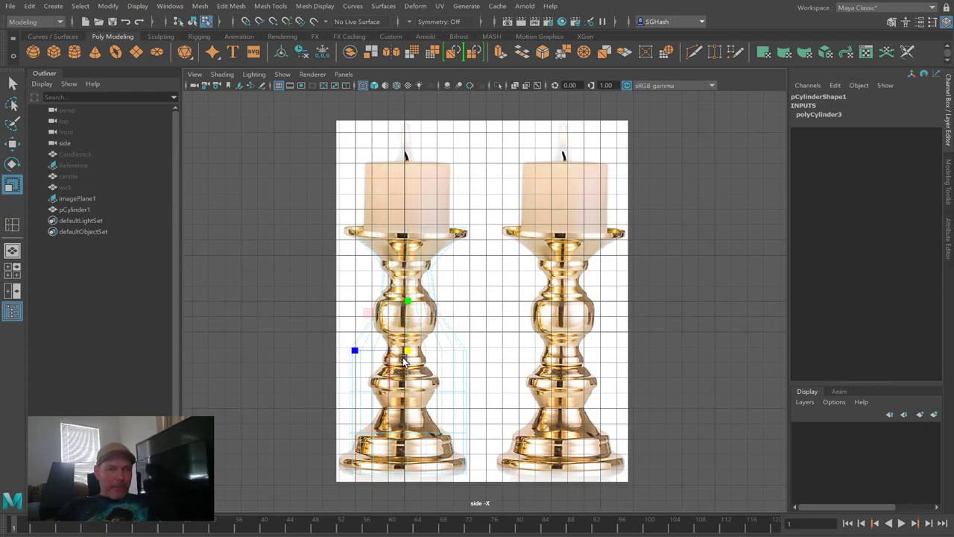
{"action": "mouse_move", "coordinate": [352, 355]}
{"action": "left_mouse_down"}
{"action": "mouse_move", "coordinate": [370, 360]}
{"action": "mouse_move", "coordinate": [356, 366]}
{"action": "left_mouse_up"}
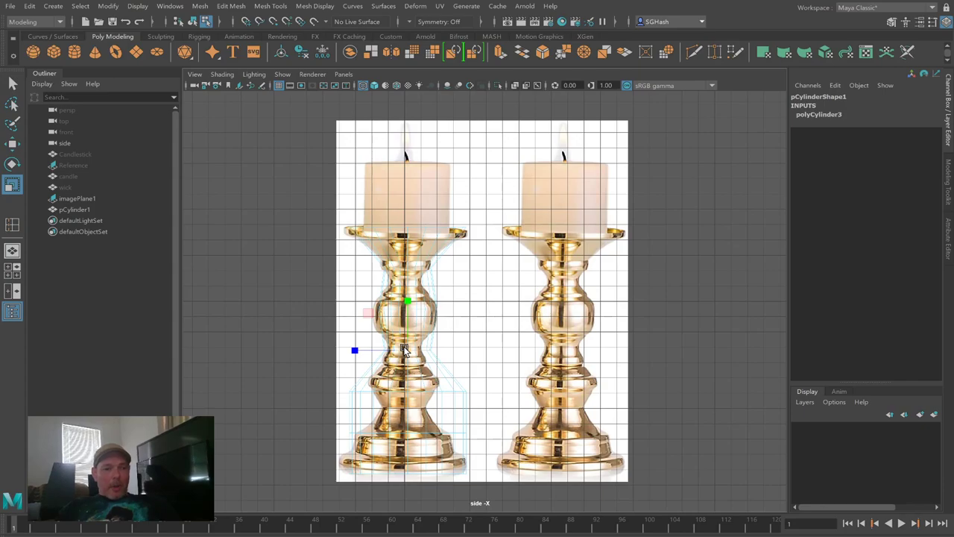
Step: In shaded display, scale the second-lowest horizontal edge loop inward, raise it to the candlestick's lower ring, and lower the bottom loop to the base rim
{"action": "key", "text": "5"}
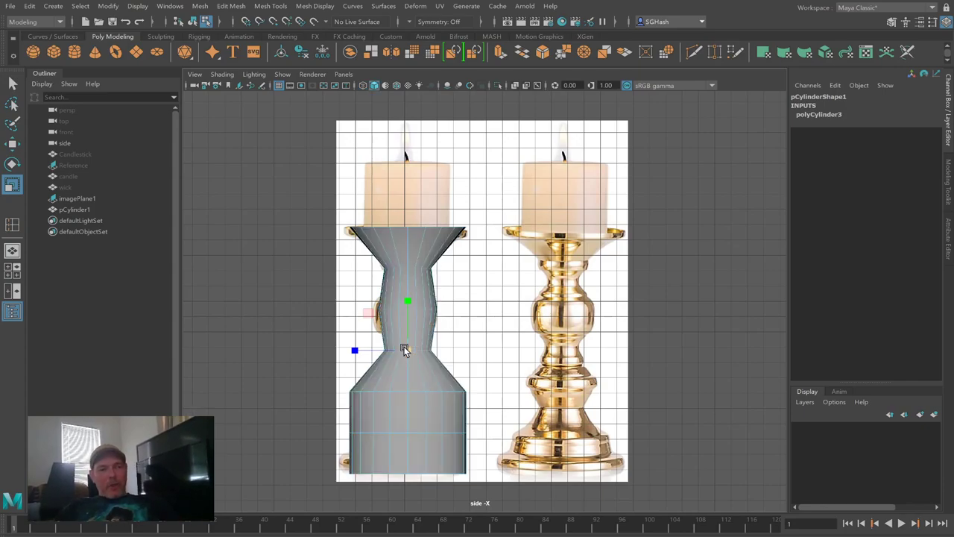
{"action": "double_click", "coordinate": [420, 393]}
{"action": "left_click_drag", "start_coordinate": [407, 391], "coordinate": [376, 390]}
{"action": "key", "text": "w"}
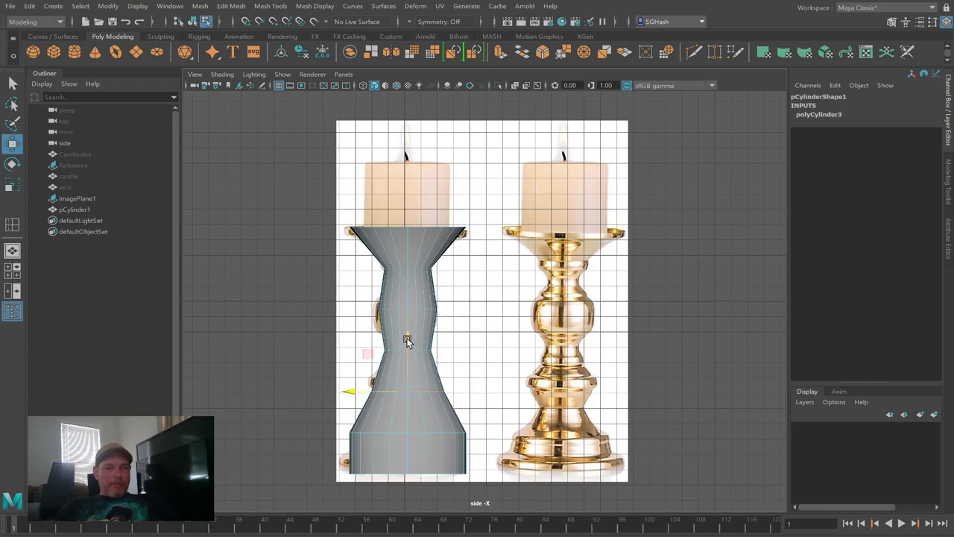
{"action": "left_click_drag", "start_coordinate": [405, 338], "coordinate": [403, 334]}
{"action": "key", "text": "ctrl+z"}
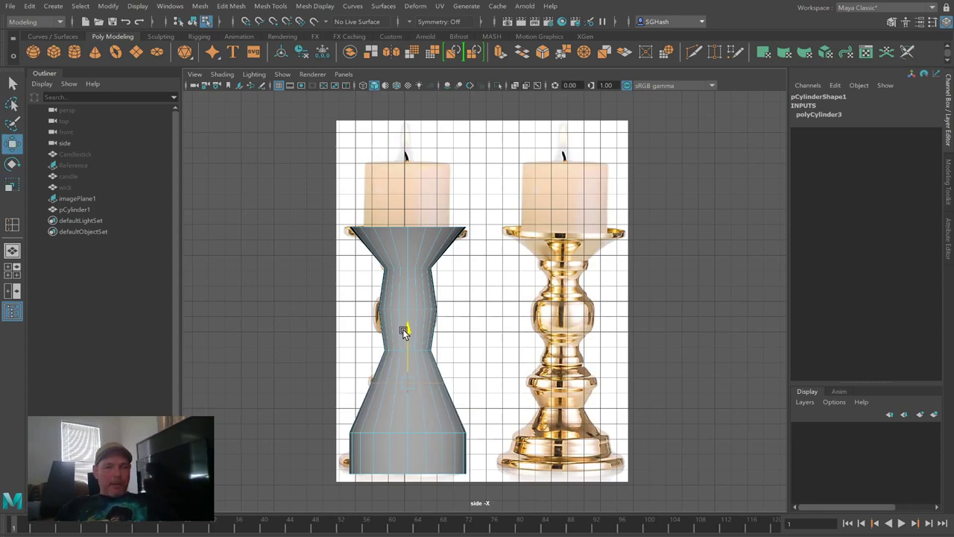
{"action": "double_click", "coordinate": [423, 435]}
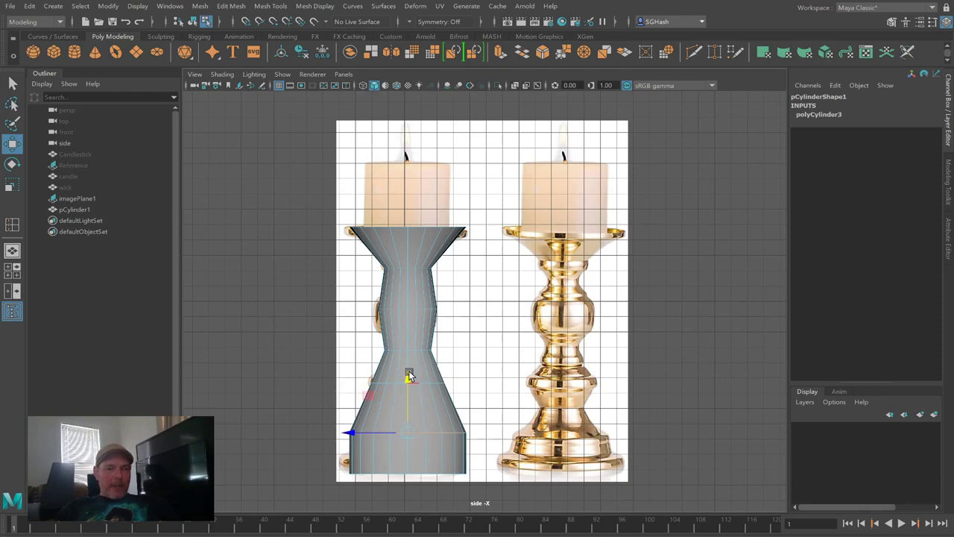
{"action": "left_click_drag", "start_coordinate": [406, 378], "coordinate": [401, 402]}
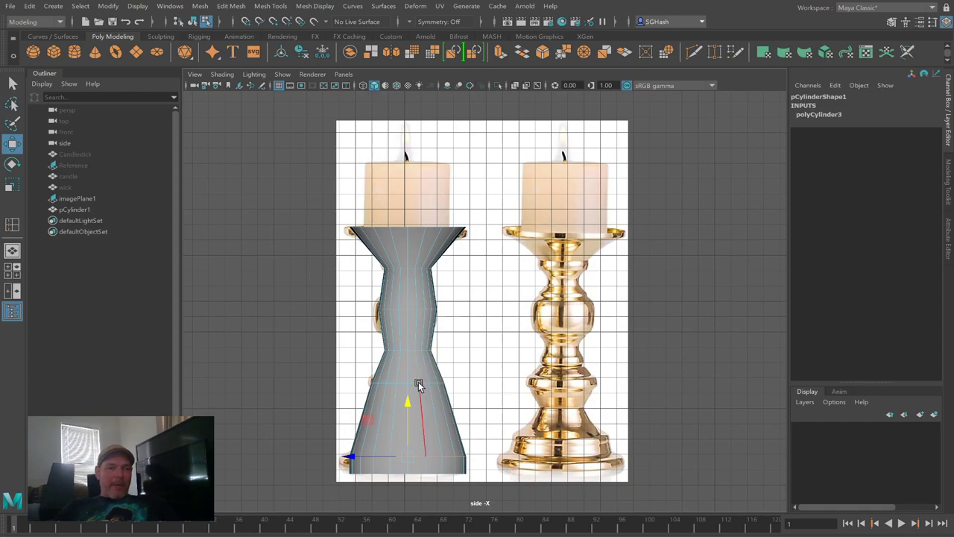
Step: Walk the edge selection up and down the cylinder's lower half, from the lower ring loop through the neighbouring edges
{"action": "left_click", "coordinate": [414, 382]}
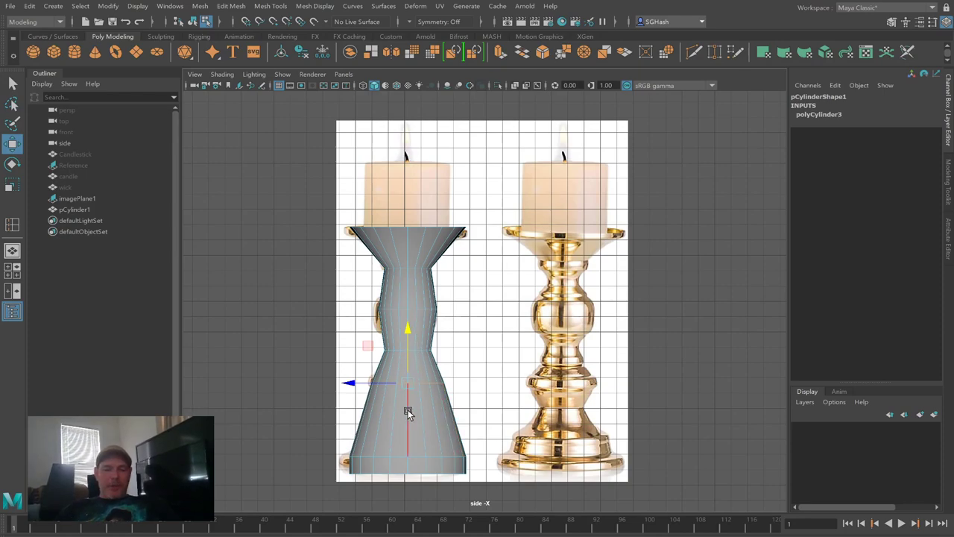
{"action": "key", "text": "Up"}
{"action": "key", "text": "Up"}
{"action": "key", "text": "Up"}
{"action": "key", "text": "Down"}
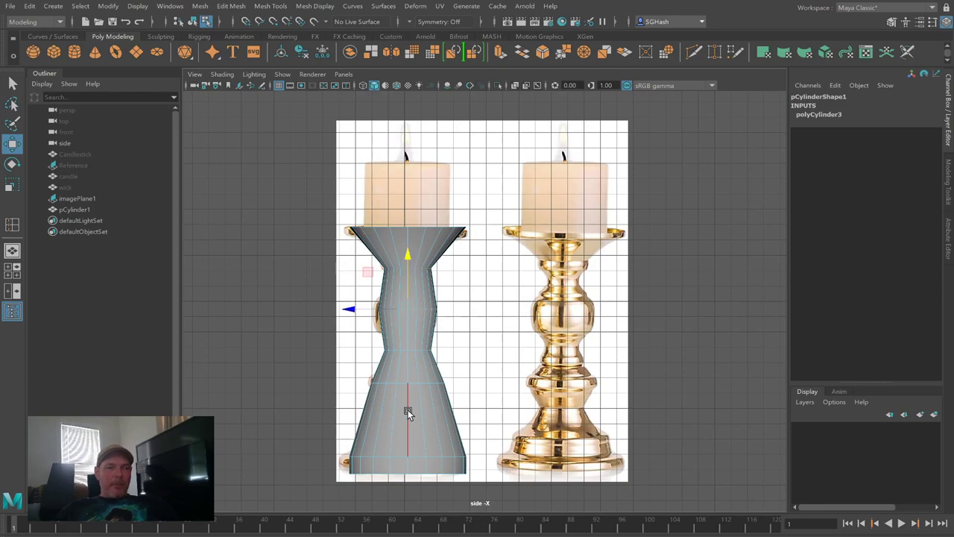
{"action": "key", "text": "Down"}
{"action": "key", "text": "Down"}
{"action": "key", "text": "Down"}
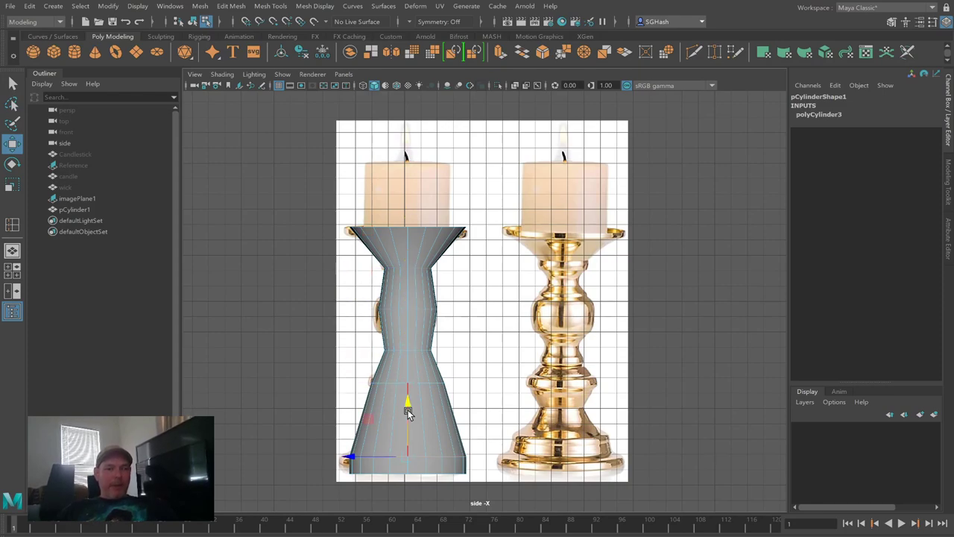
{"action": "key", "text": "Down"}
{"action": "key", "text": "Up"}
{"action": "key", "text": "Up"}
{"action": "key", "text": "Up"}
{"action": "key", "text": "Up"}
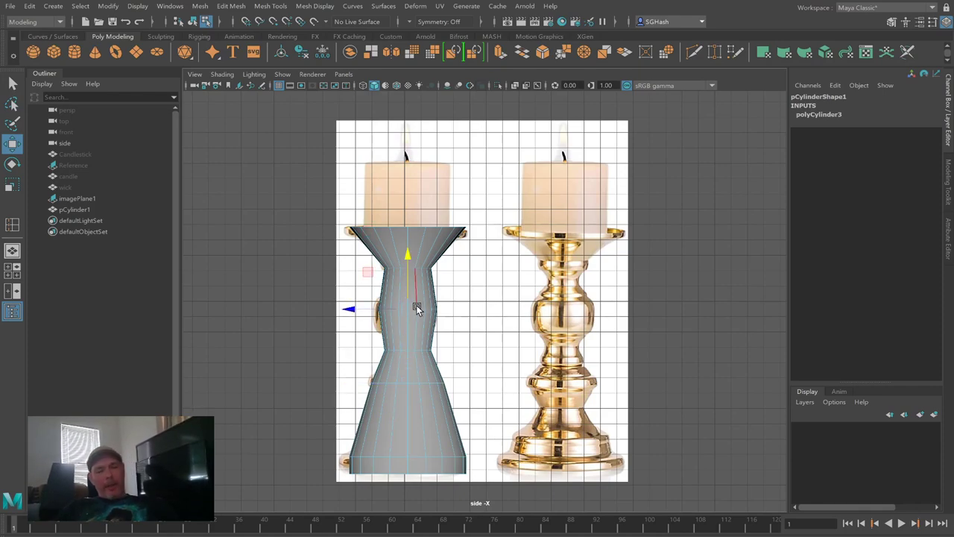
Step: Pick a single edge at the lower ring, switch to vertex selection, and return to edge selection
{"action": "left_click", "coordinate": [413, 383]}
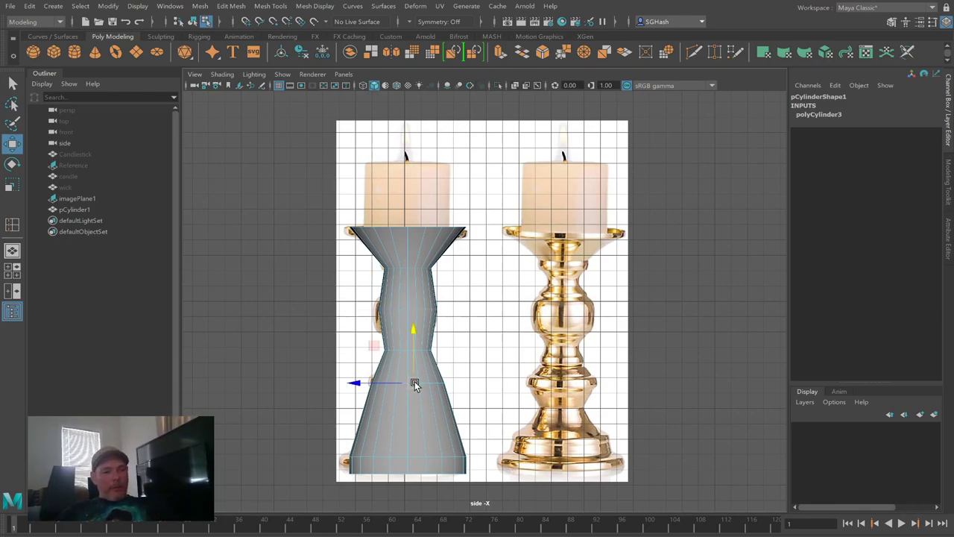
{"action": "key", "text": "q"}
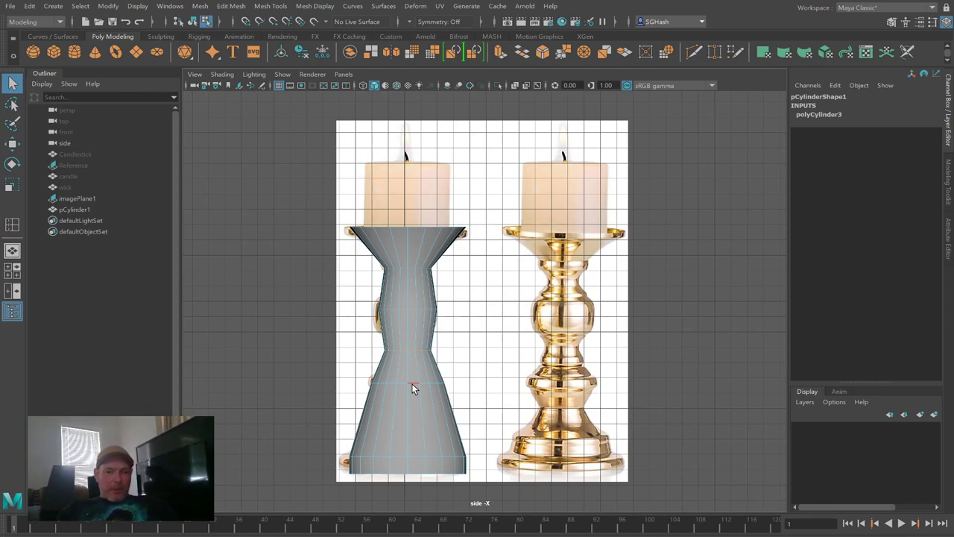
{"action": "left_click", "coordinate": [412, 383]}
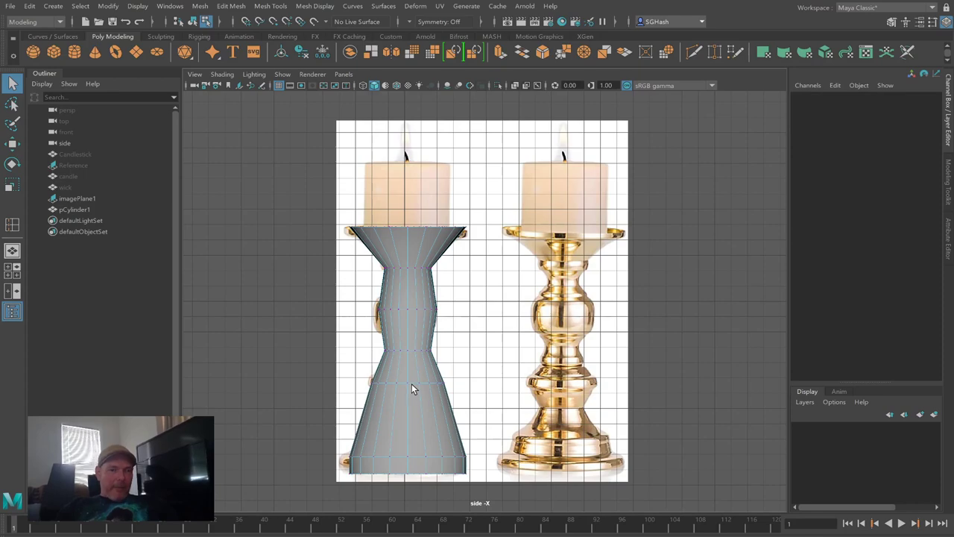
{"action": "key", "text": "q"}
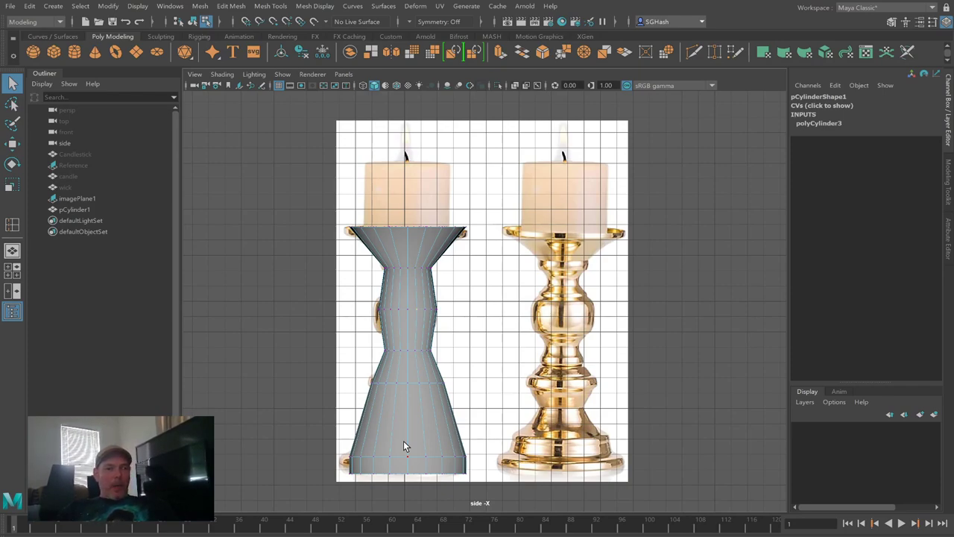
{"action": "key", "text": "F8"}
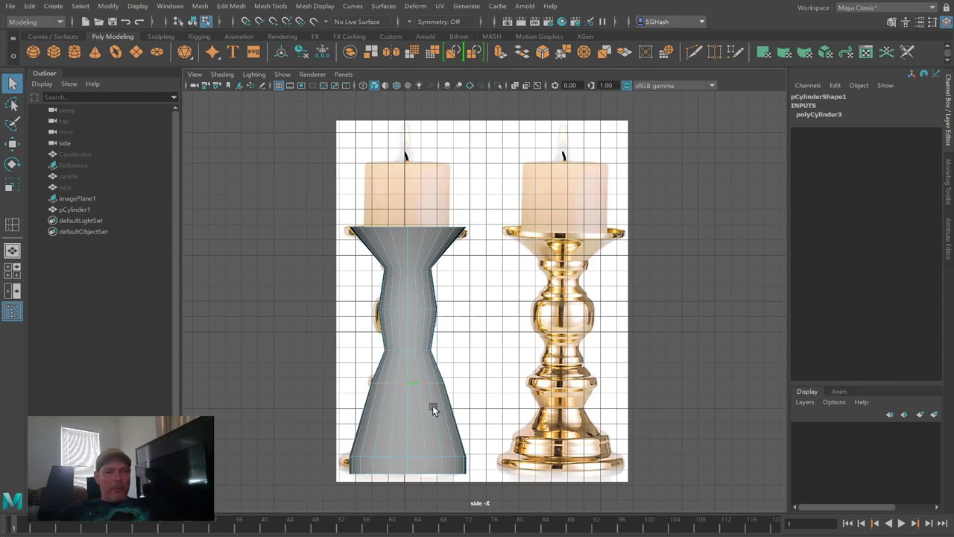
Step: Scale the lower ring's edge loop slightly outward and insert a new edge loop midway between it and the base rim loop
{"action": "key", "text": "r"}
{"action": "left_click", "coordinate": [408, 383]}
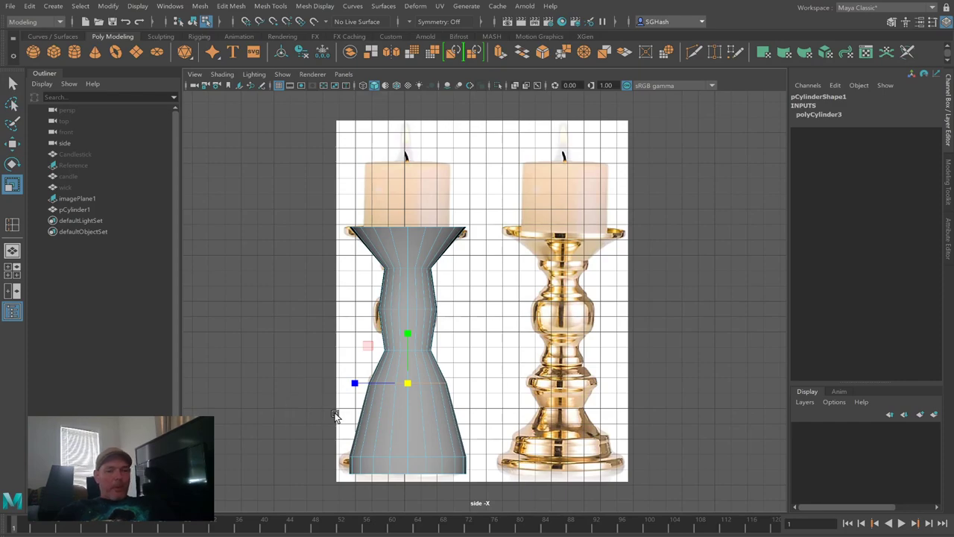
{"action": "key", "text": "y"}
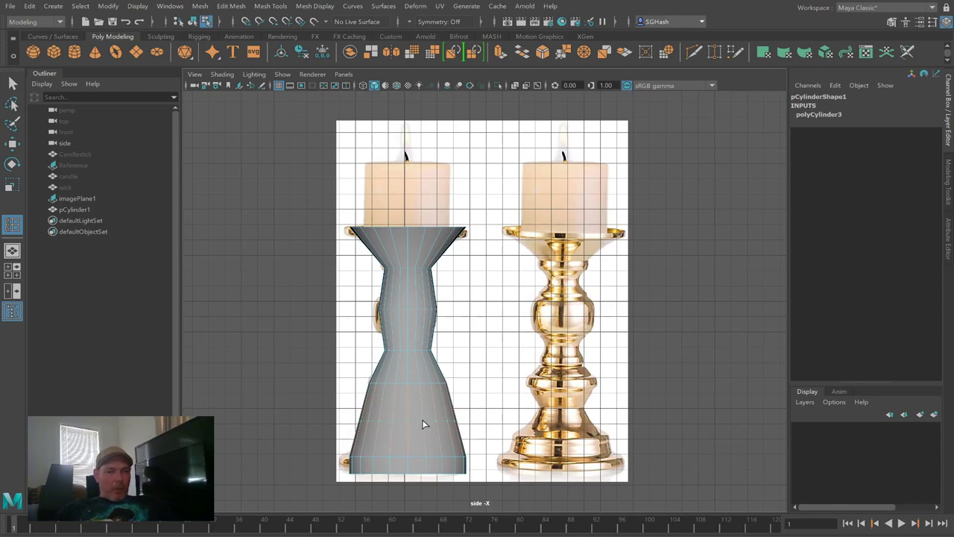
{"action": "left_click", "coordinate": [421, 424]}
Step: Scale the inserted edge loop inward below the lower ring and move it down to the top of the base
{"action": "key", "text": "w"}
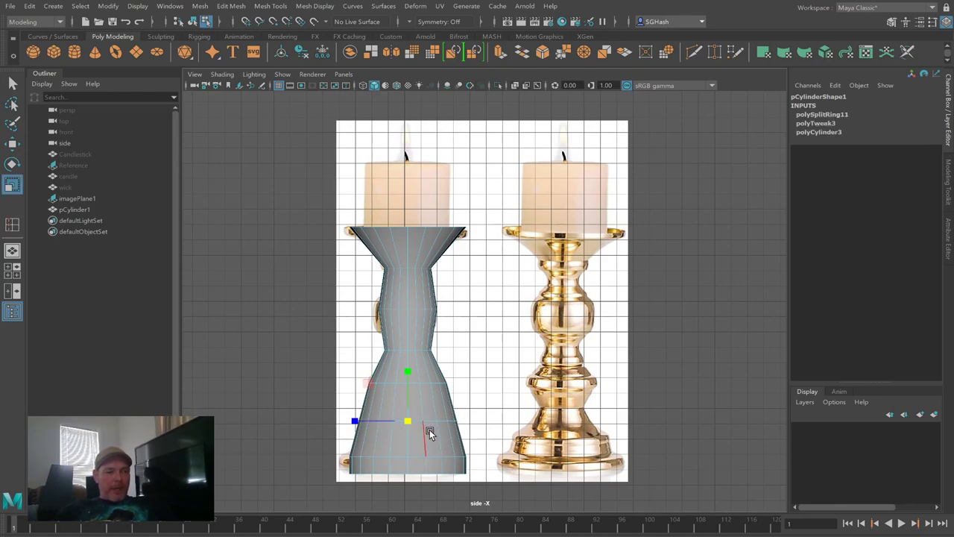
{"action": "key", "text": "q"}
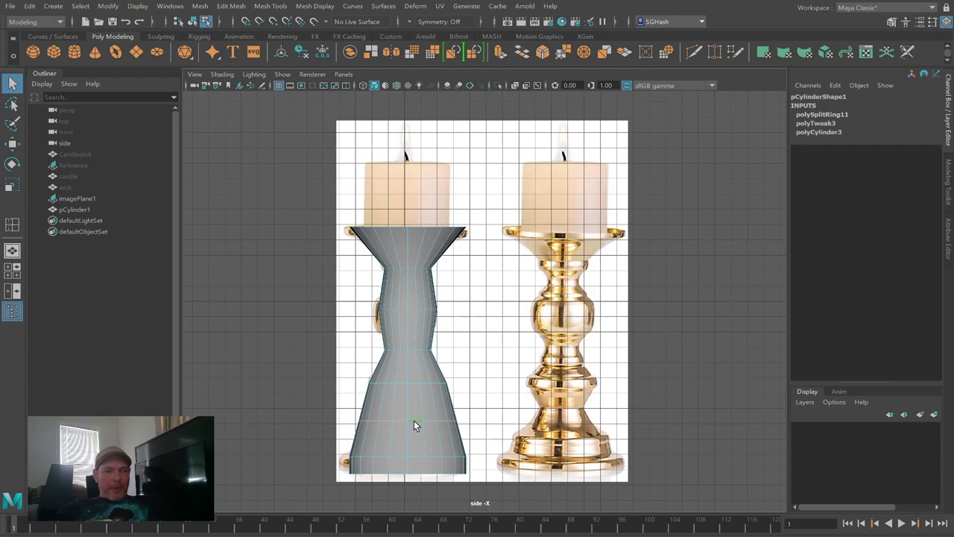
{"action": "key", "text": "r"}
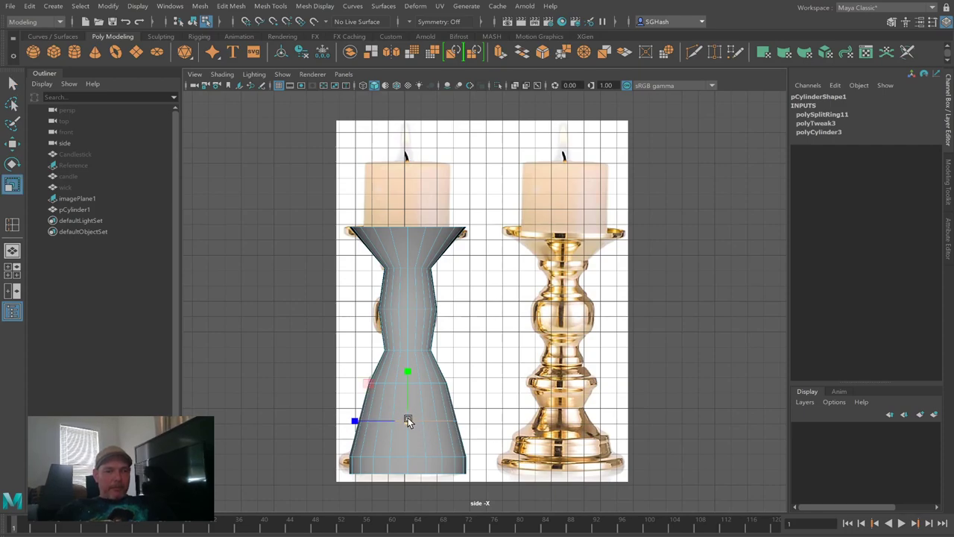
{"action": "mouse_move", "coordinate": [383, 423]}
{"action": "left_mouse_down"}
{"action": "mouse_move", "coordinate": [364, 423]}
{"action": "mouse_move", "coordinate": [382, 423]}
{"action": "left_mouse_up"}
{"action": "key", "text": "w"}
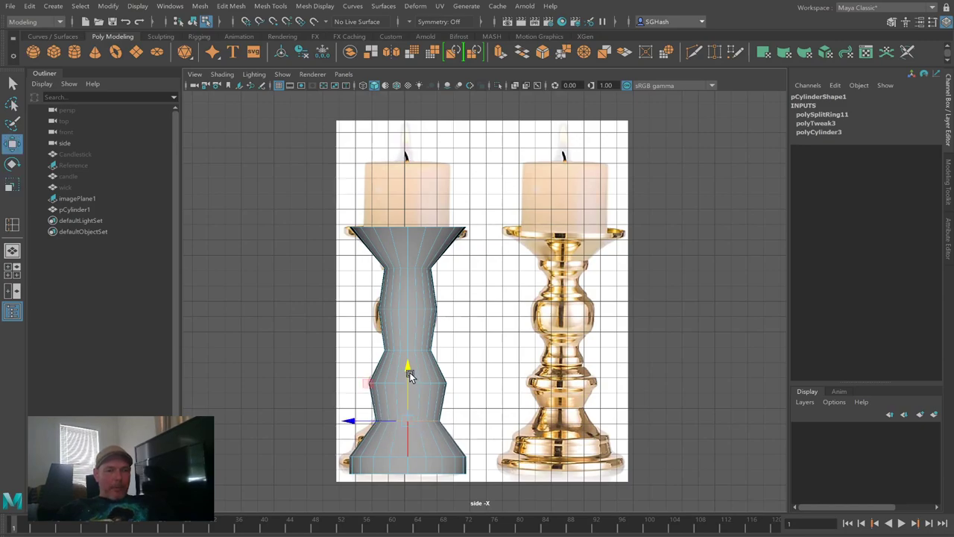
{"action": "left_click_drag", "start_coordinate": [406, 370], "coordinate": [408, 383]}
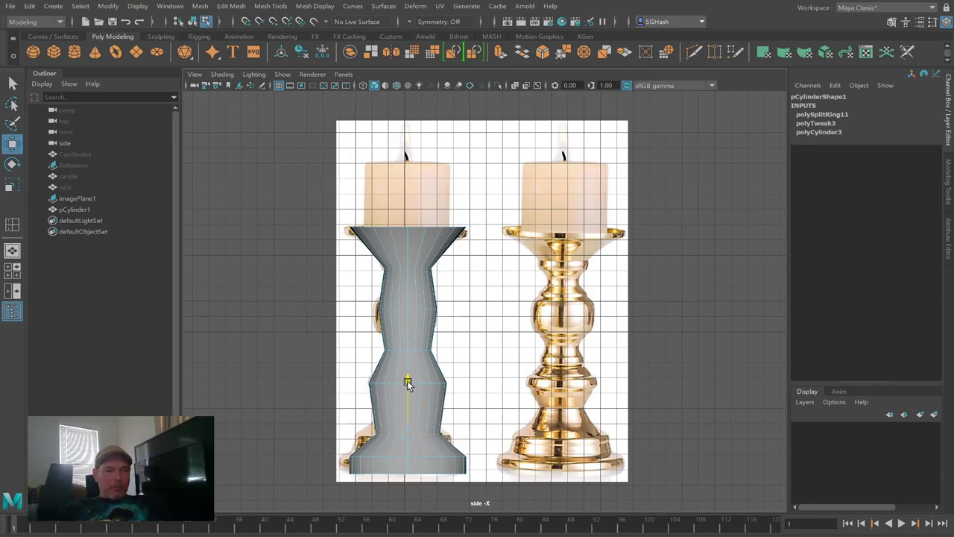
Step: Scale the edge loop at the top of the base outward to match the base's width
{"action": "double_click", "coordinate": [433, 437]}
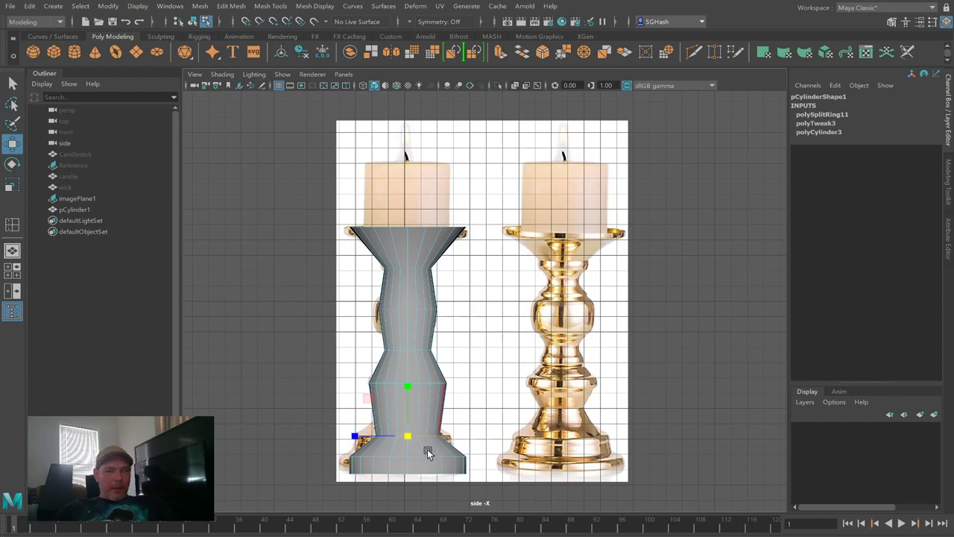
{"action": "key", "text": "r"}
{"action": "left_click_drag", "start_coordinate": [406, 435], "coordinate": [439, 432]}
Step: Insert an edge loop midway between the lower ring and the base top and scale it inward to form the lower neck
{"action": "key", "text": "y"}
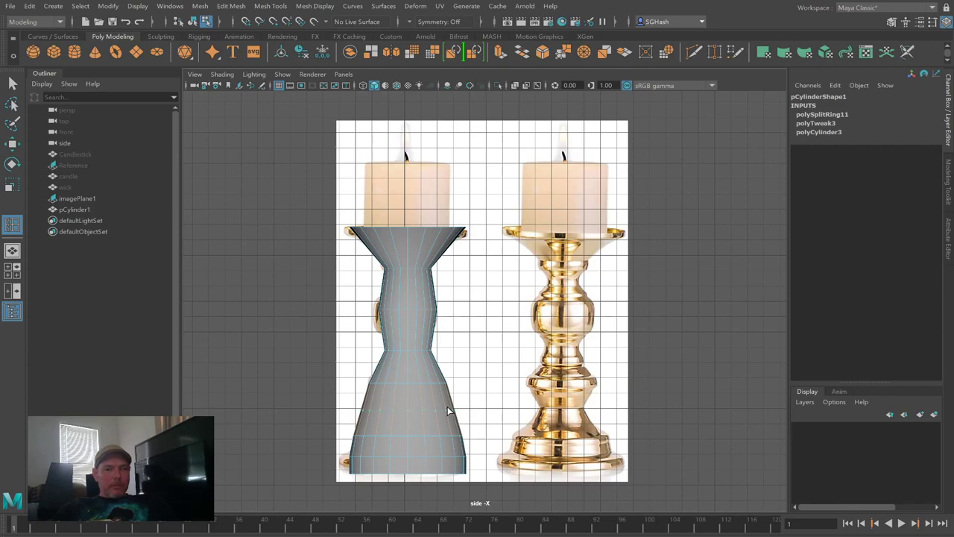
{"action": "left_click", "coordinate": [449, 411]}
{"action": "key", "text": "r"}
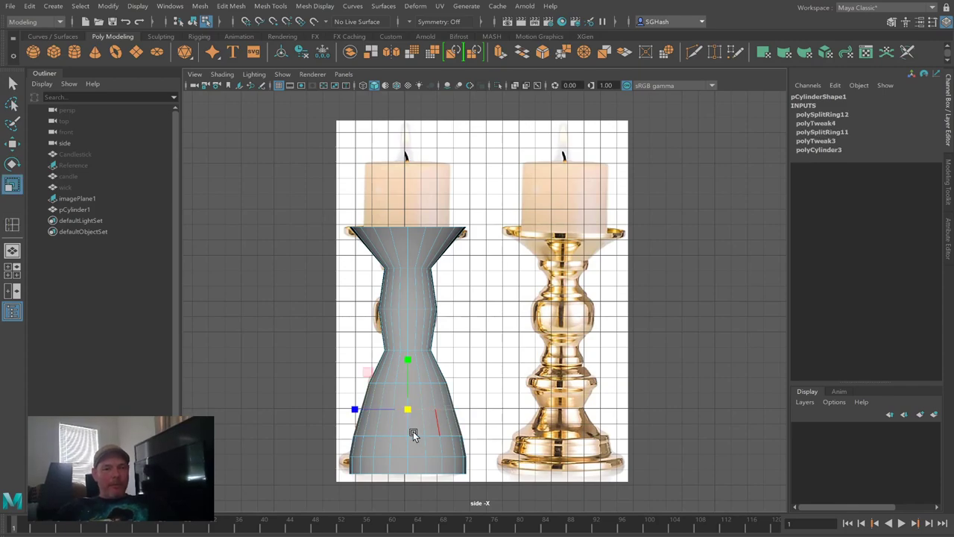
{"action": "left_click_drag", "start_coordinate": [406, 406], "coordinate": [377, 418]}
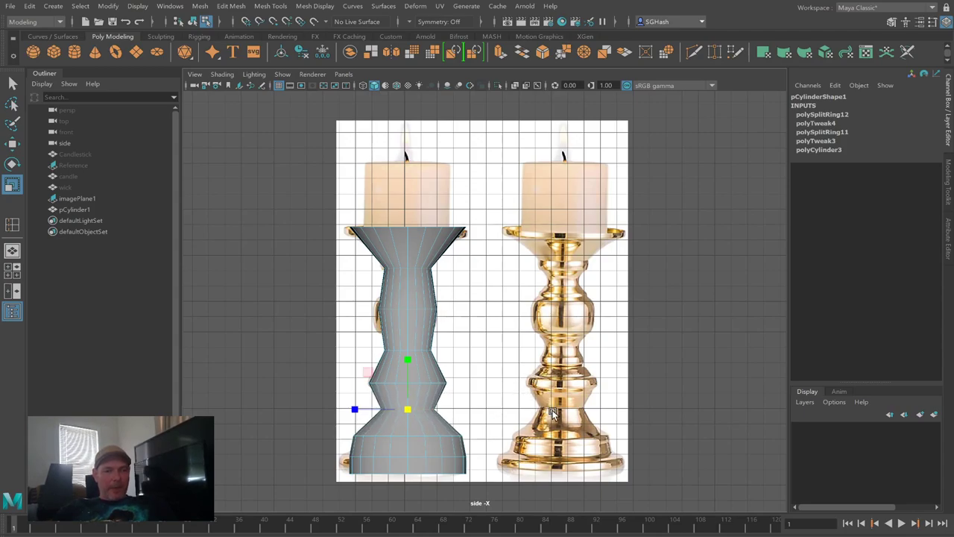
Step: Insert three supporting edge loops on the base: two close to its rim loop and one just below its top edge
{"action": "left_click", "coordinate": [448, 462]}
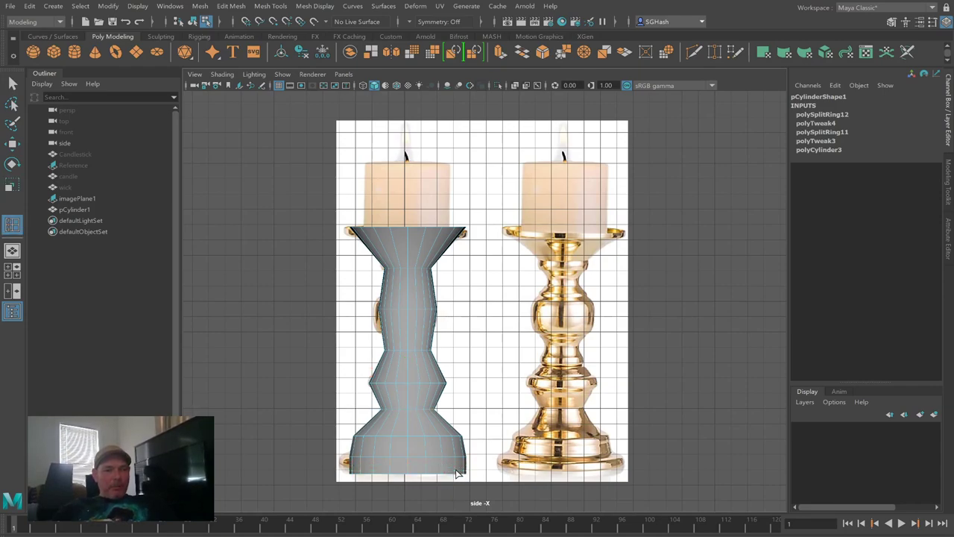
{"action": "left_click", "coordinate": [453, 457]}
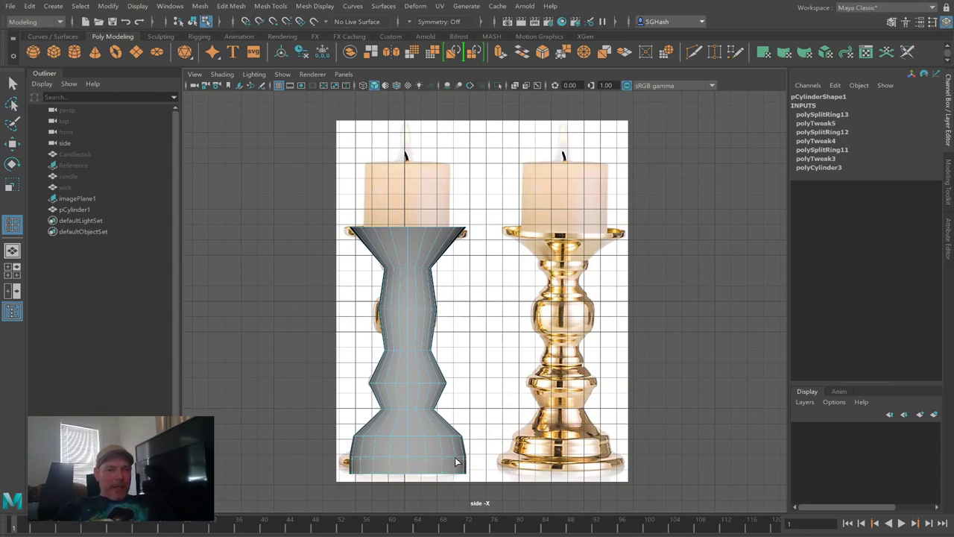
{"action": "left_click", "coordinate": [455, 457]}
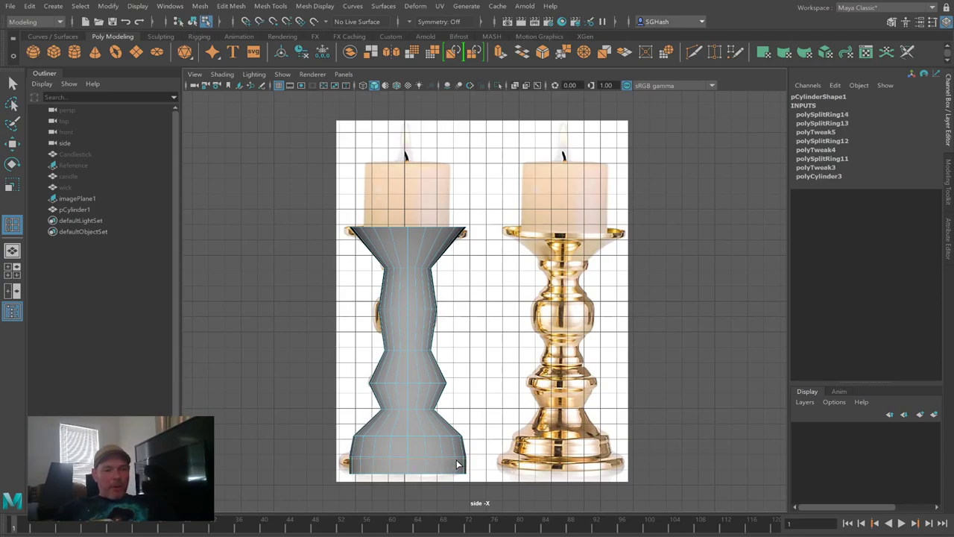
{"action": "key", "text": "w"}
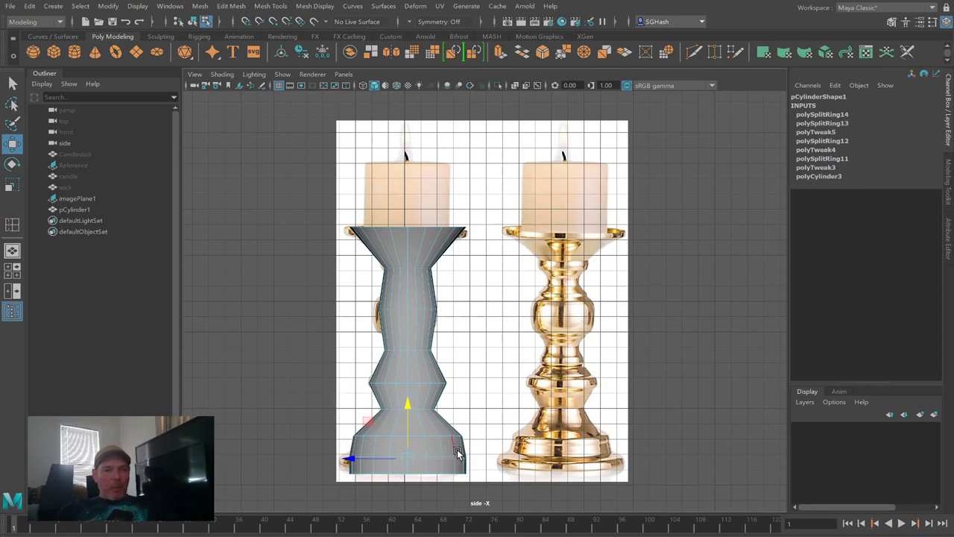
{"action": "left_click", "coordinate": [453, 450]}
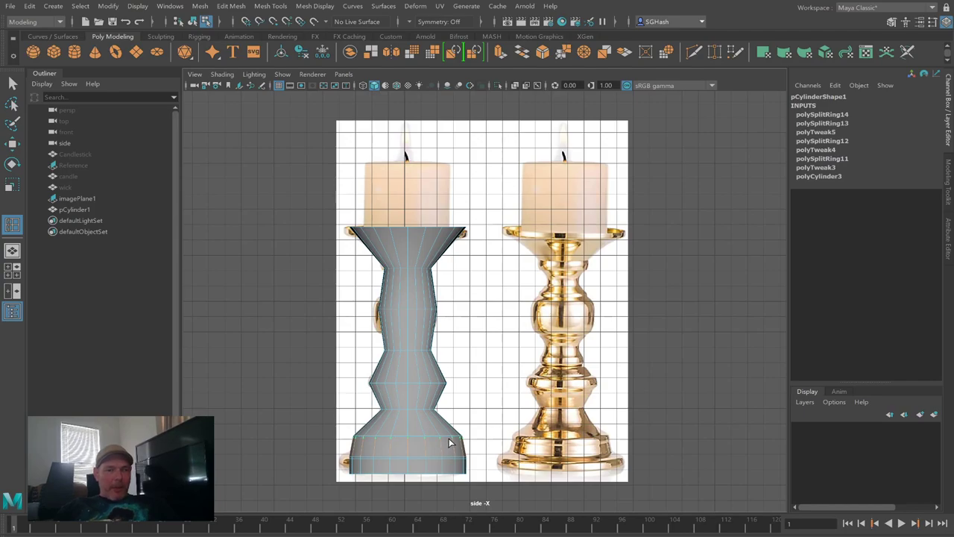
{"action": "left_click", "coordinate": [450, 443]}
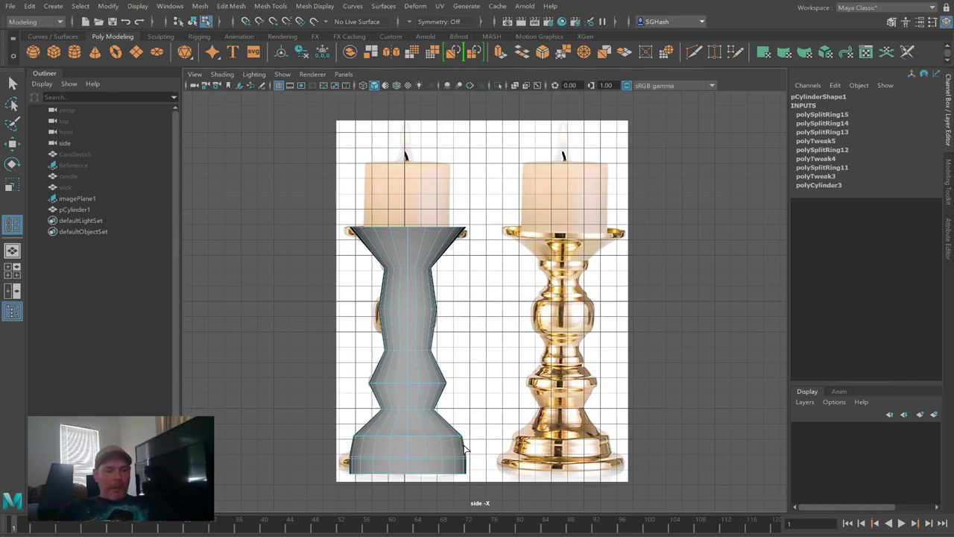
Step: Turn on the smooth mesh preview and scale the lower neck's edge loop further inward
{"action": "key", "text": "3"}
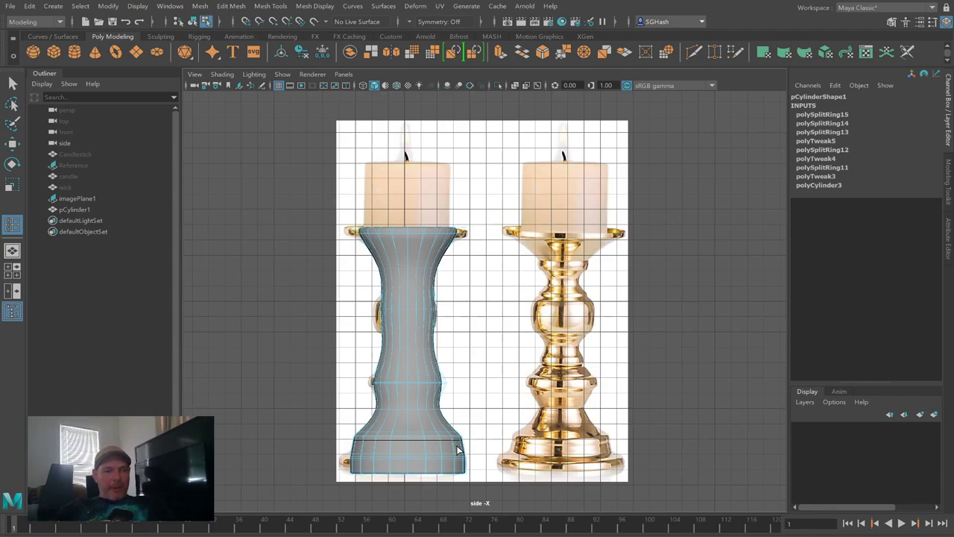
{"action": "key", "text": "q"}
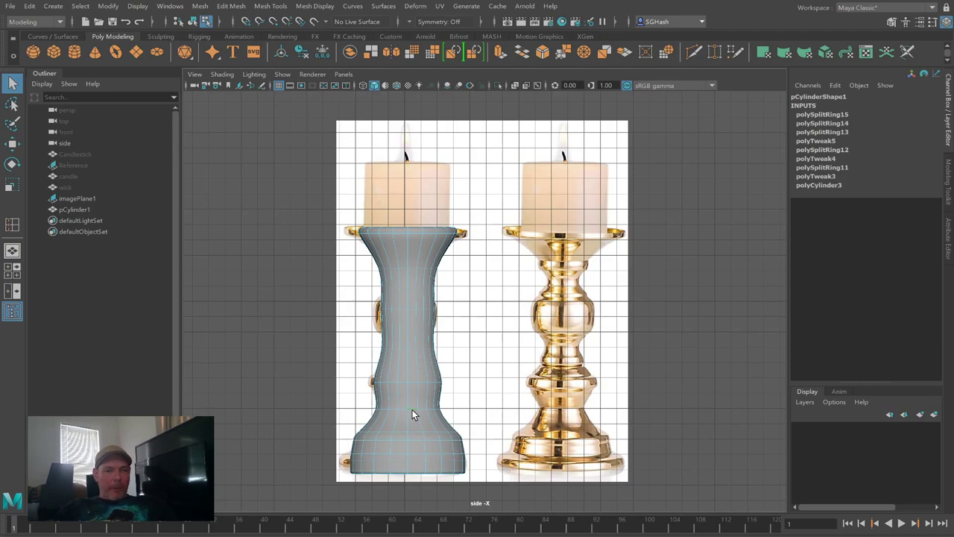
{"action": "key", "text": "r"}
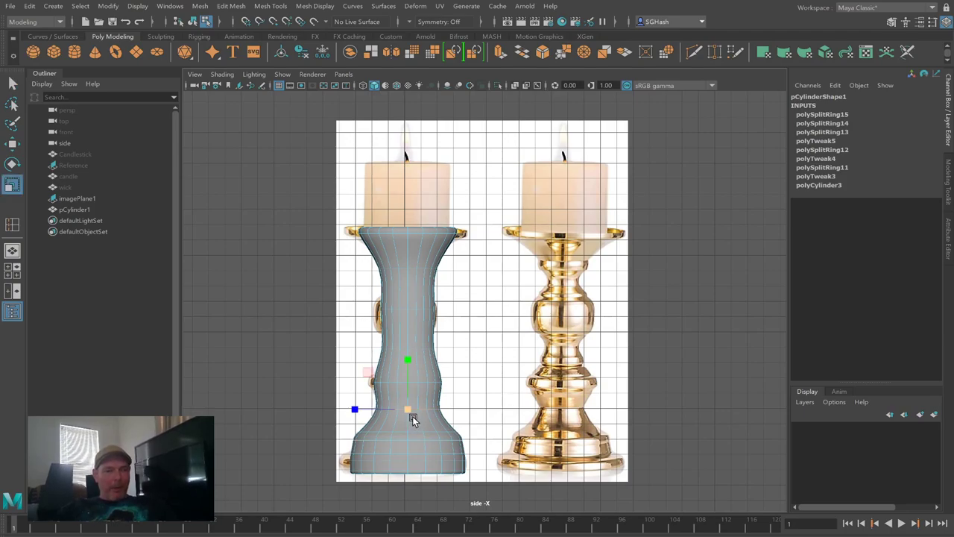
{"action": "mouse_move", "coordinate": [399, 415]}
{"action": "left_mouse_down"}
{"action": "mouse_move", "coordinate": [379, 418]}
{"action": "mouse_move", "coordinate": [390, 420]}
{"action": "left_mouse_up"}
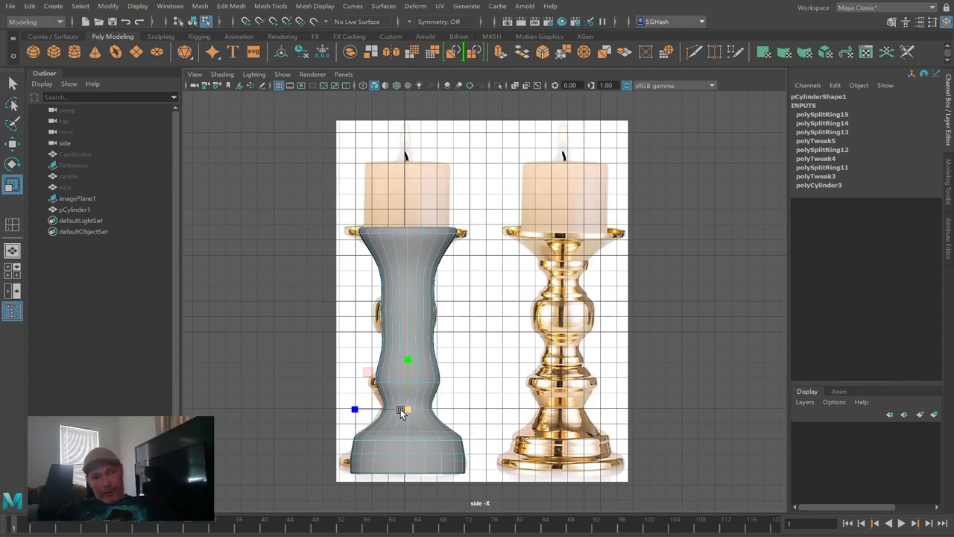
Step: Insert supporting edge loops close above and below the lower neck's loop, and preview the smoothed mesh
{"action": "key", "text": "1"}
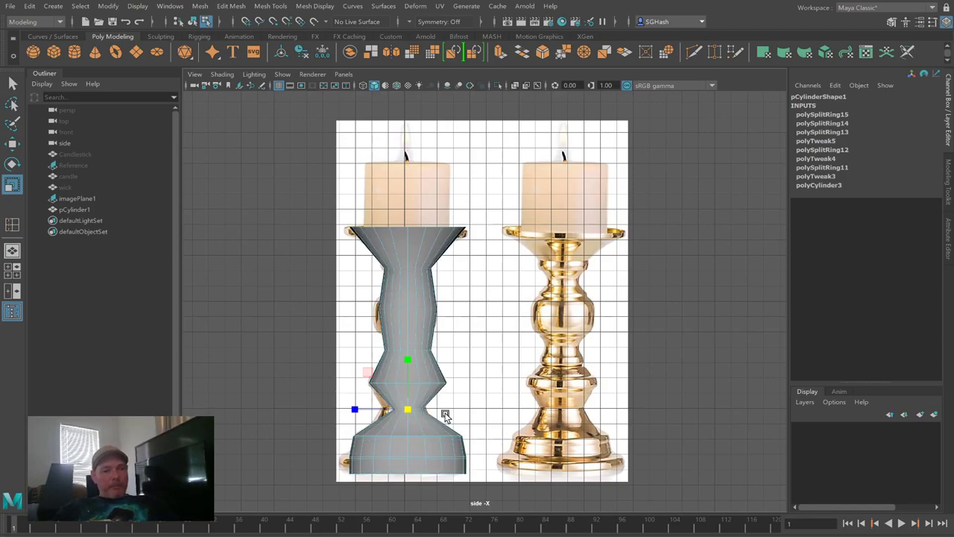
{"action": "key", "text": "y"}
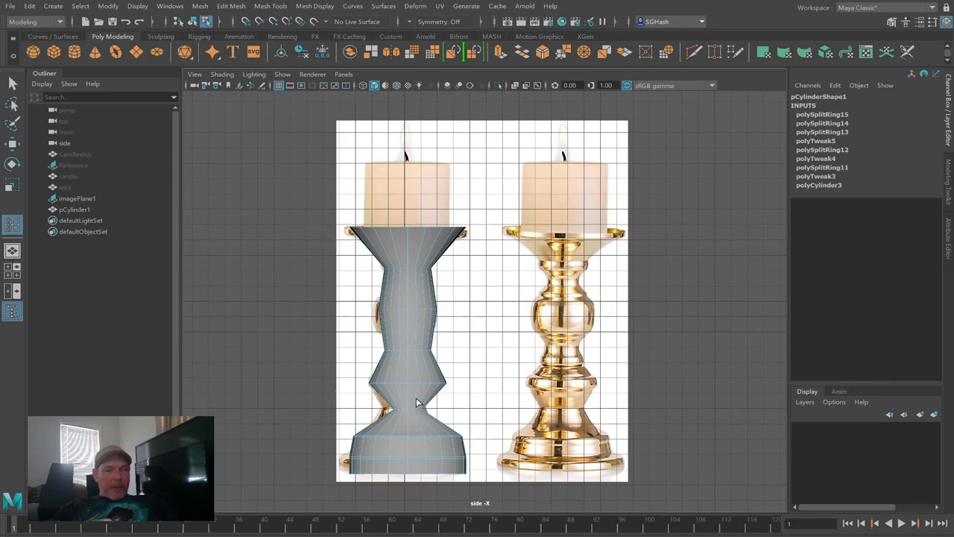
{"action": "left_click", "coordinate": [417, 404]}
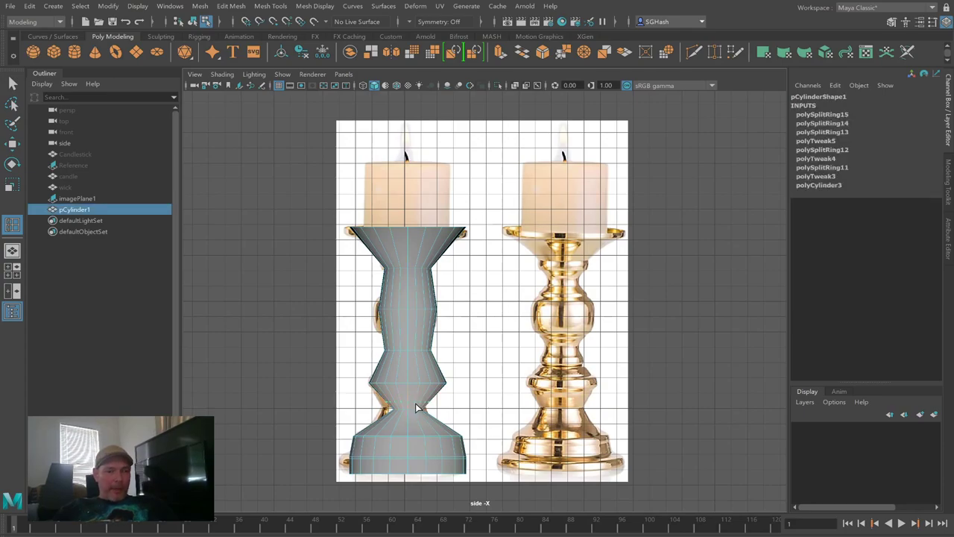
{"action": "left_click", "coordinate": [412, 416]}
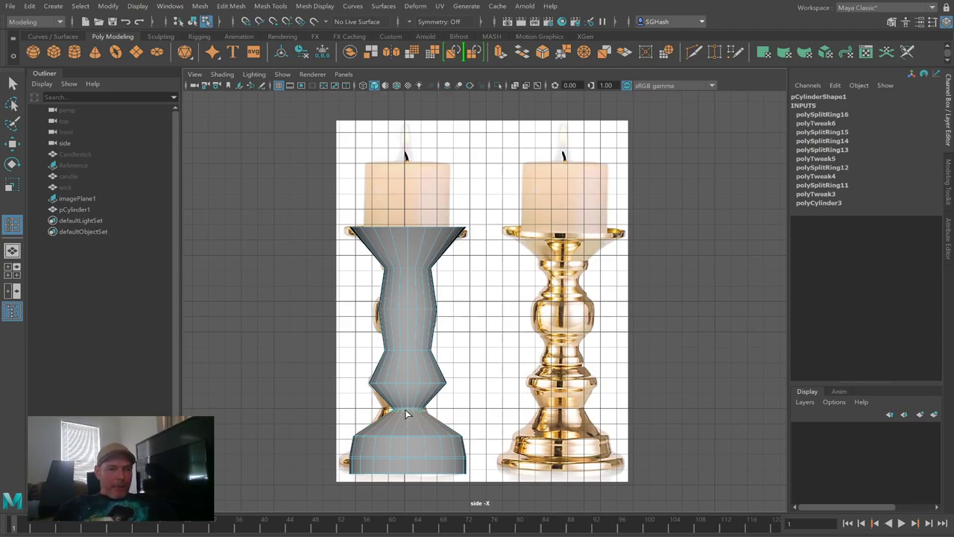
{"action": "left_click", "coordinate": [406, 414]}
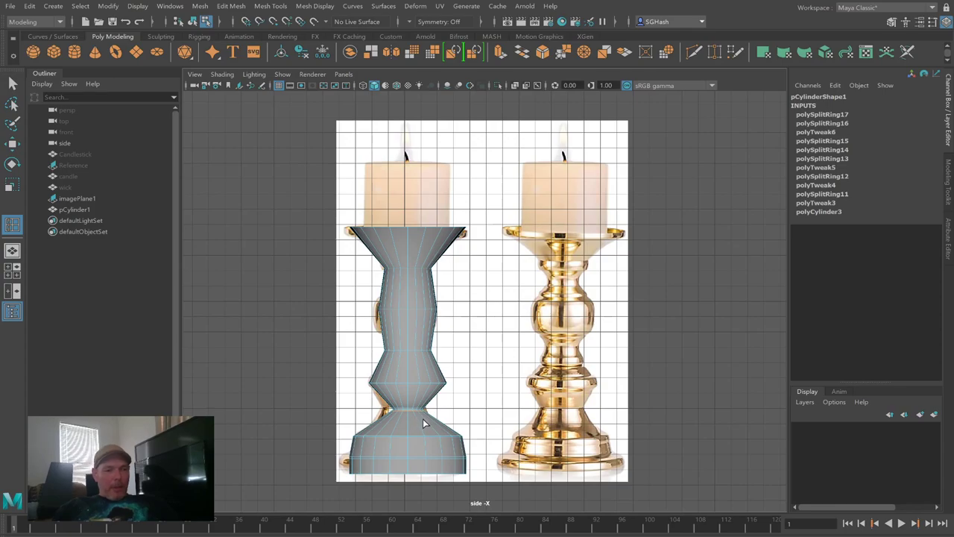
{"action": "key", "text": "3"}
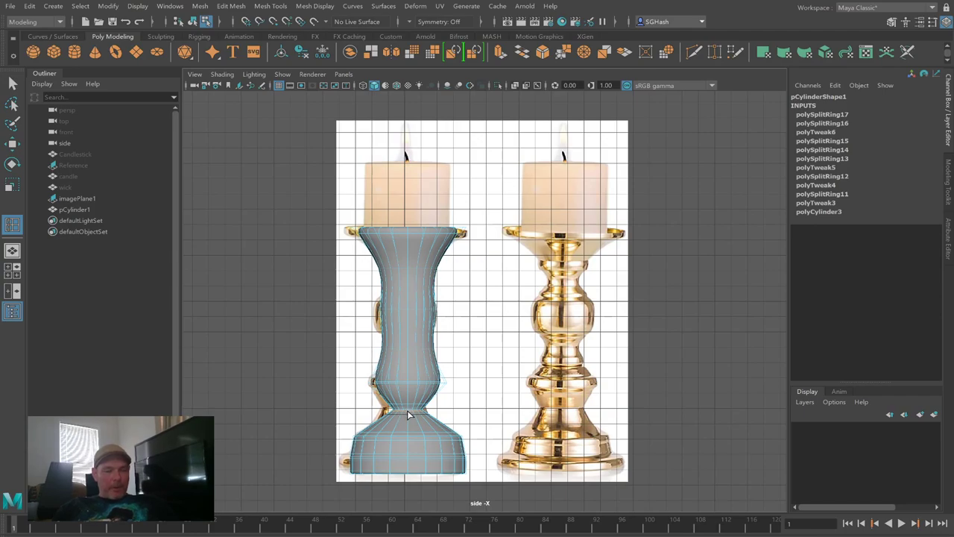
Step: Insert a supporting edge loop just above the lower ring's widest loop and check it in the smooth mesh preview
{"action": "key", "text": "1"}
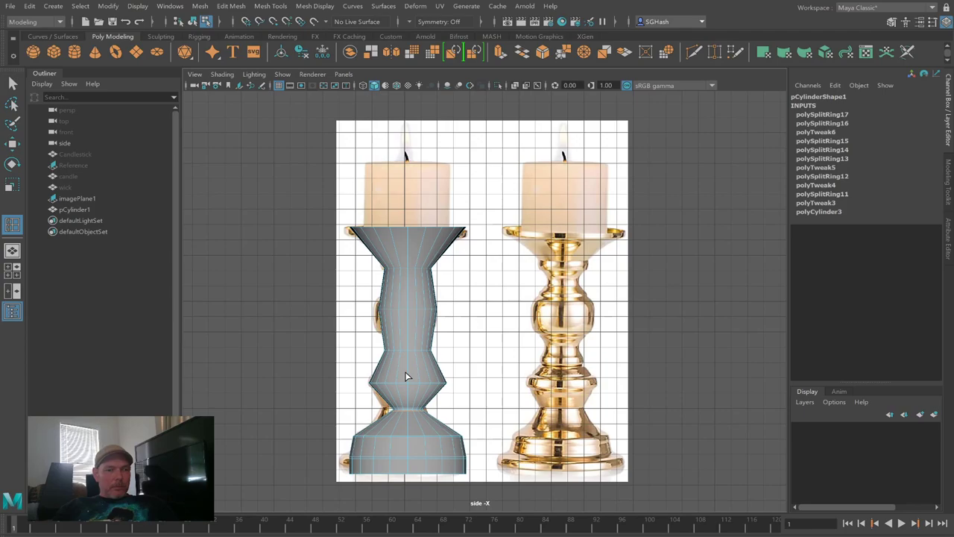
{"action": "left_click", "coordinate": [409, 376]}
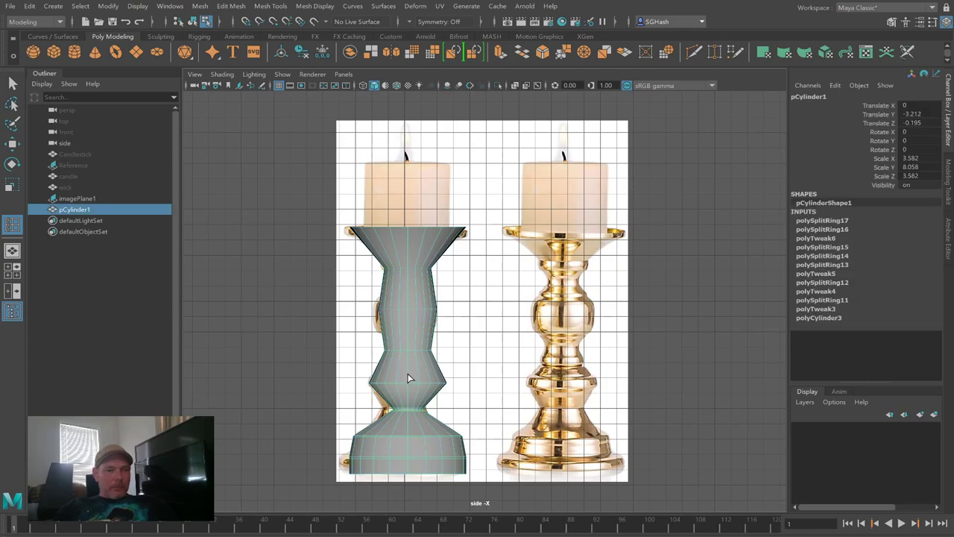
{"action": "key", "text": "F10"}
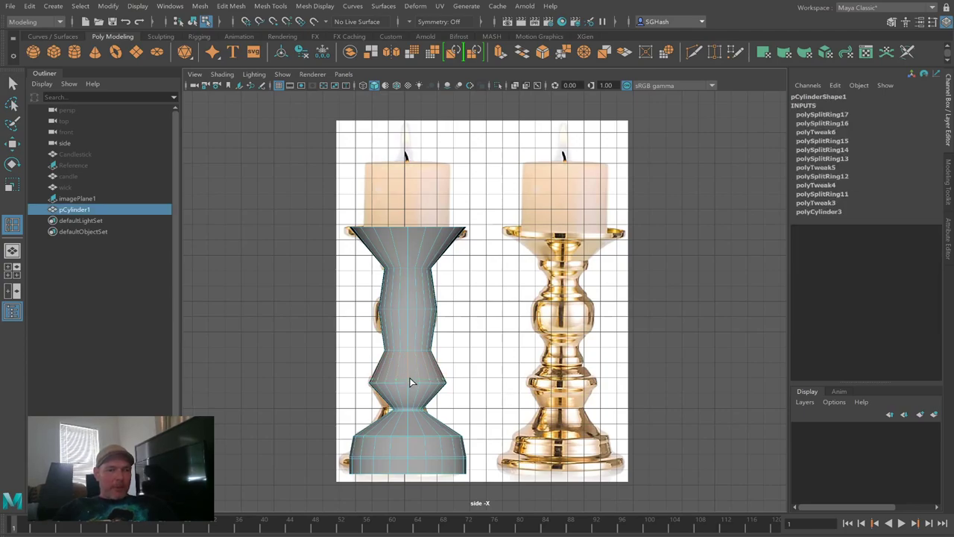
{"action": "left_click", "coordinate": [409, 377]}
{"action": "key", "text": "3"}
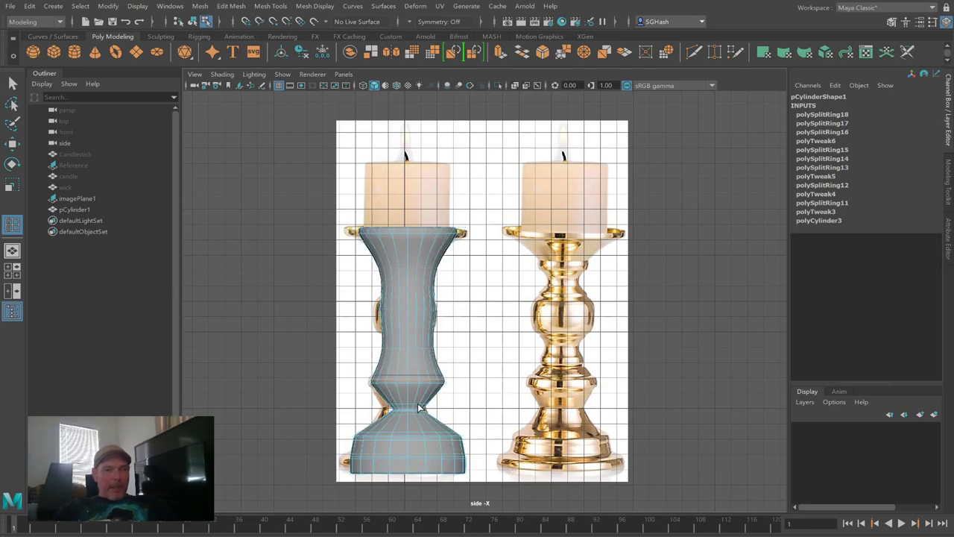
{"action": "key", "text": "q"}
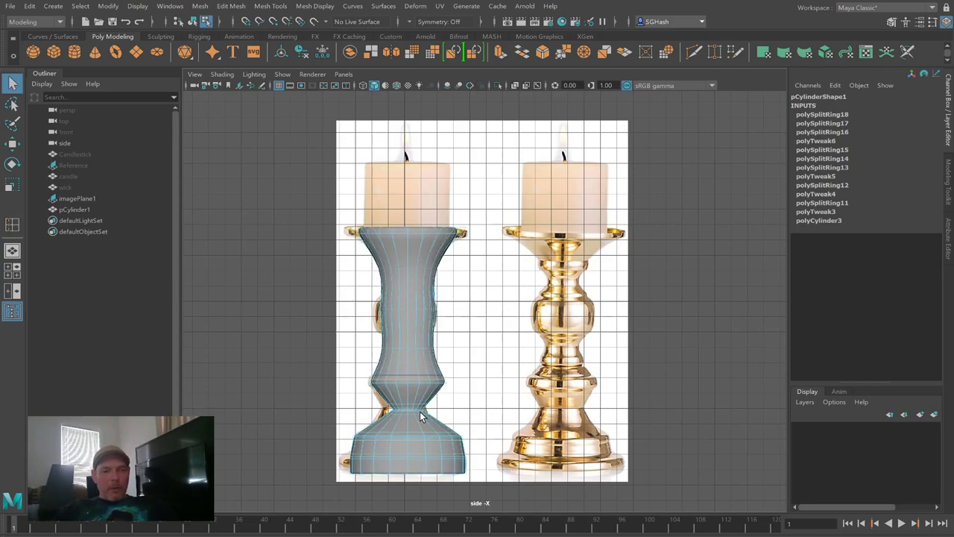
{"action": "key", "text": "F8"}
{"action": "left_click", "coordinate": [252, 407]}
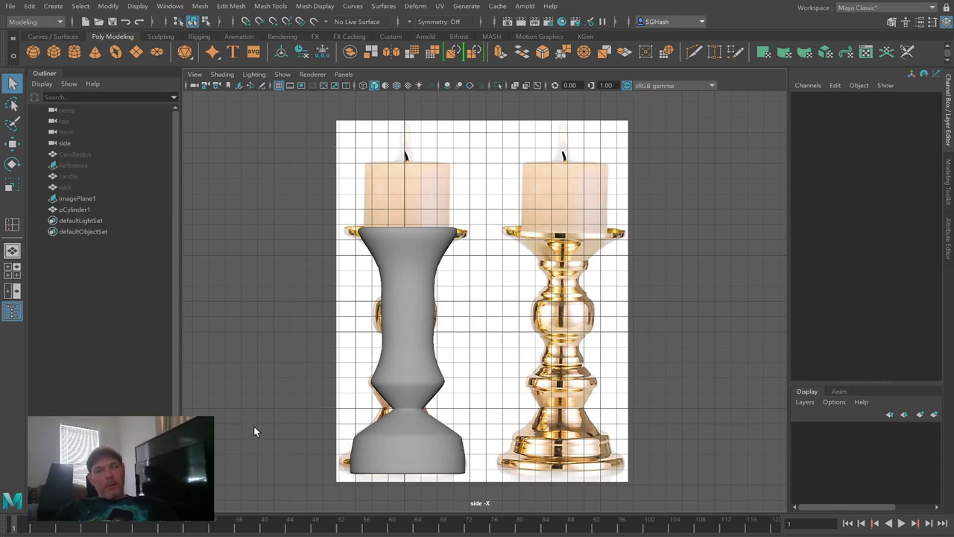
Step: Scale the edge loop directly under the cup inward to narrow the upper neck to the reference
{"action": "left_click", "coordinate": [423, 261]}
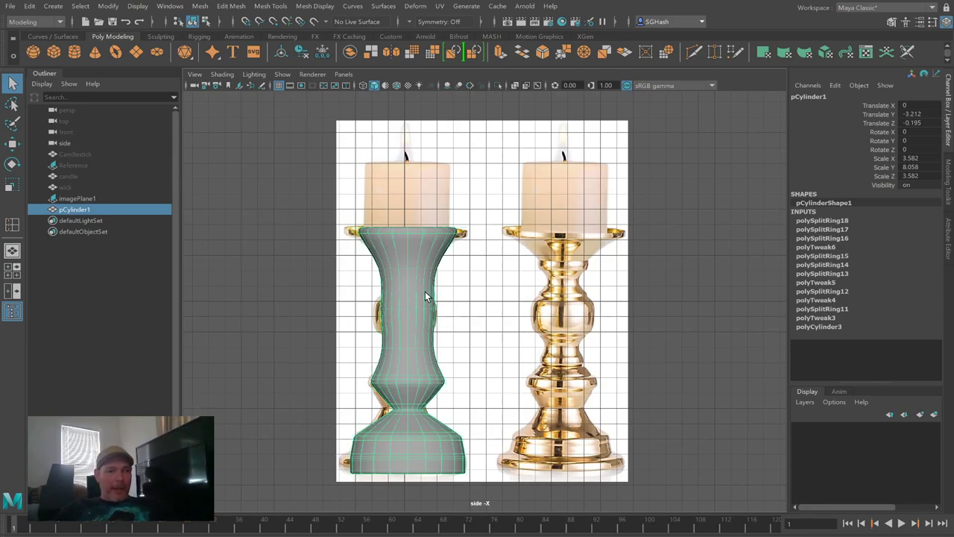
{"action": "key", "text": "1"}
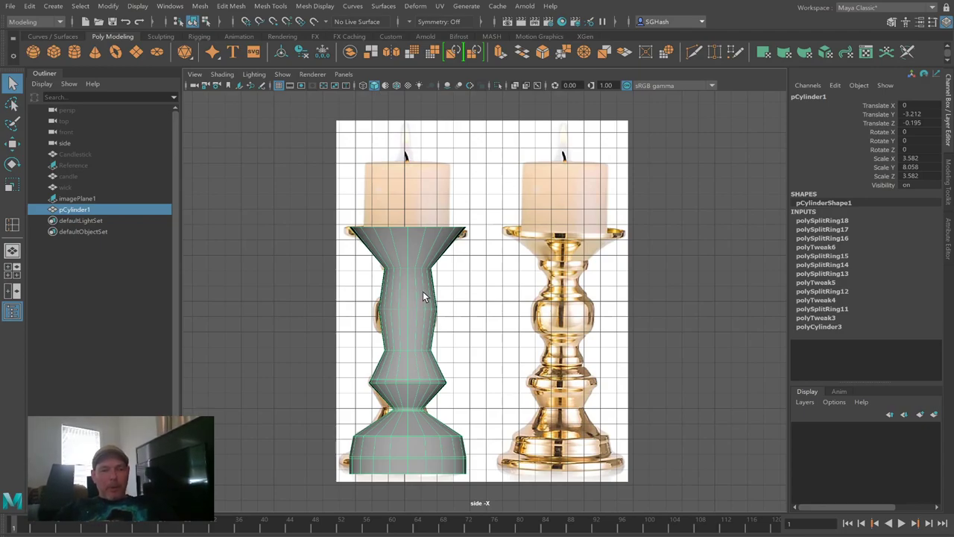
{"action": "right_click_drag", "start_coordinate": [423, 290], "coordinate": [408, 280]}
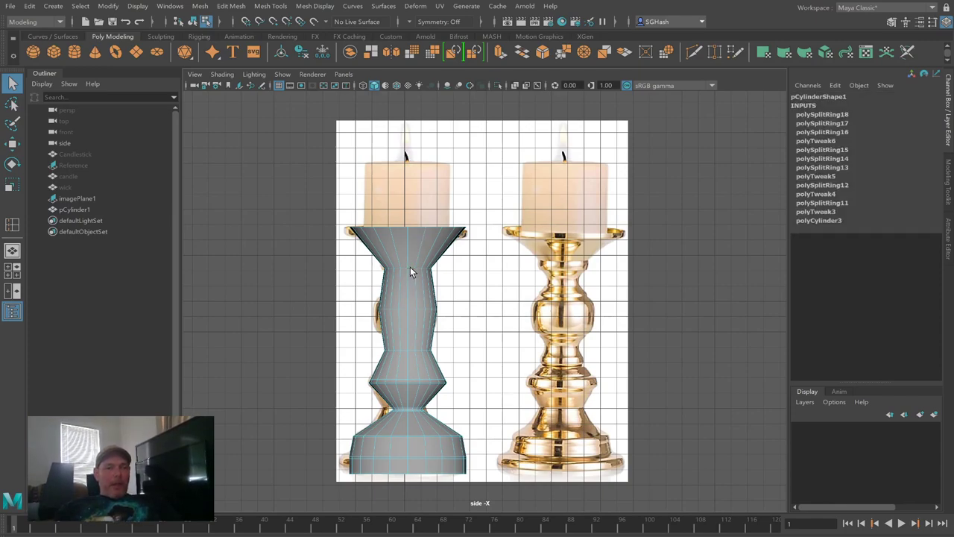
{"action": "key", "text": "w"}
{"action": "left_click", "coordinate": [406, 271]}
{"action": "left_click_drag", "start_coordinate": [408, 270], "coordinate": [403, 273]}
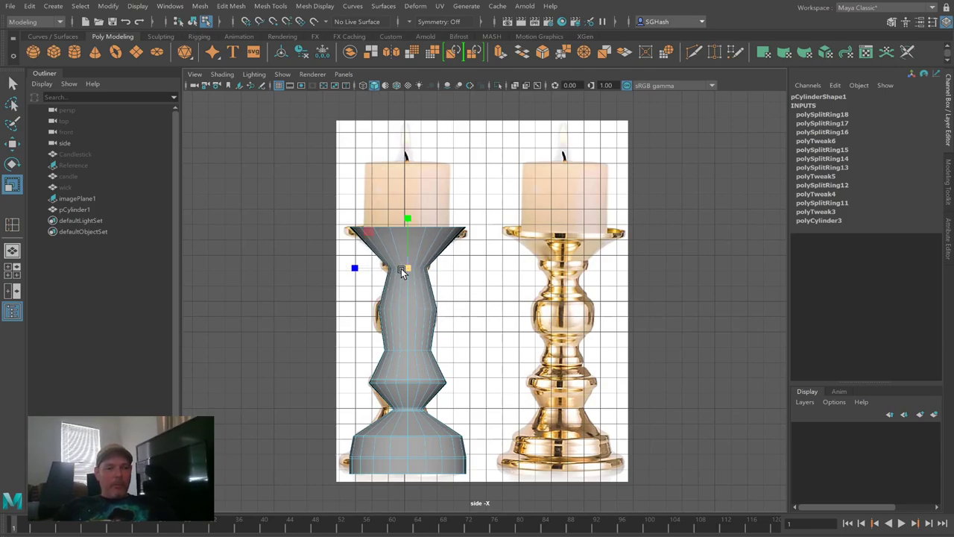
Step: Insert two edge loops just below the upper neck and scale the lower one outward to form the small upper ring
{"action": "key", "text": "y"}
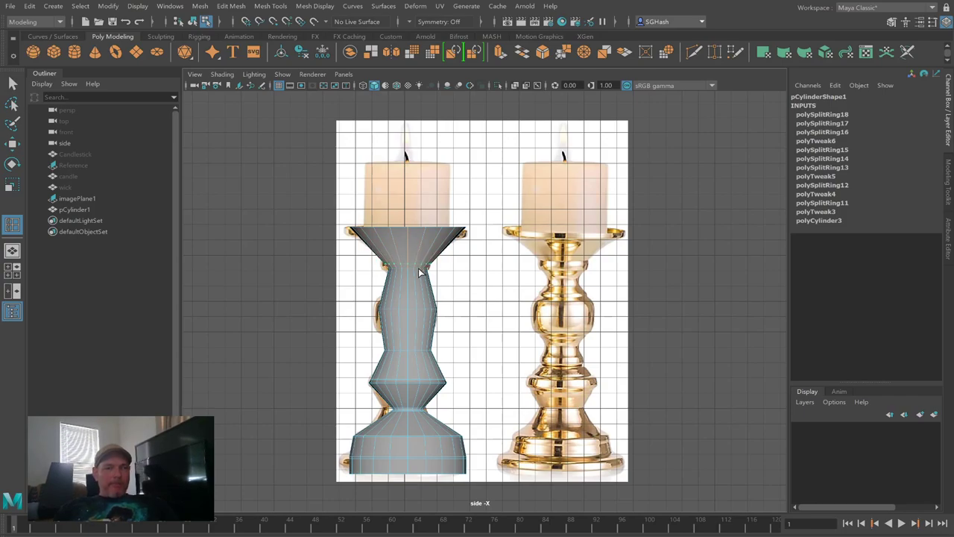
{"action": "left_click", "coordinate": [421, 270]}
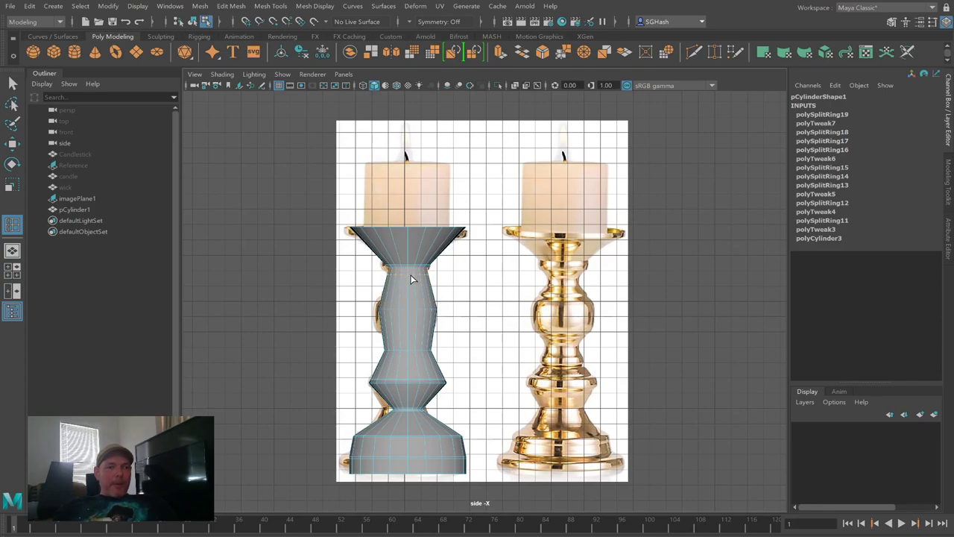
{"action": "left_click", "coordinate": [410, 279]}
{"action": "key", "text": "r"}
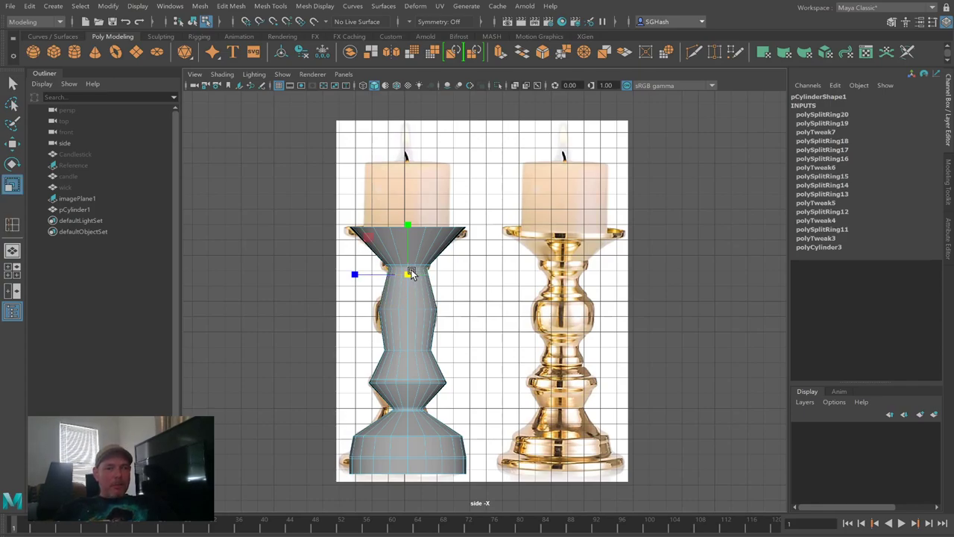
{"action": "left_click_drag", "start_coordinate": [413, 276], "coordinate": [417, 280]}
Step: Insert an edge loop below the small upper ring and scale it inward to form the neck above the central bulb
{"action": "key", "text": "y"}
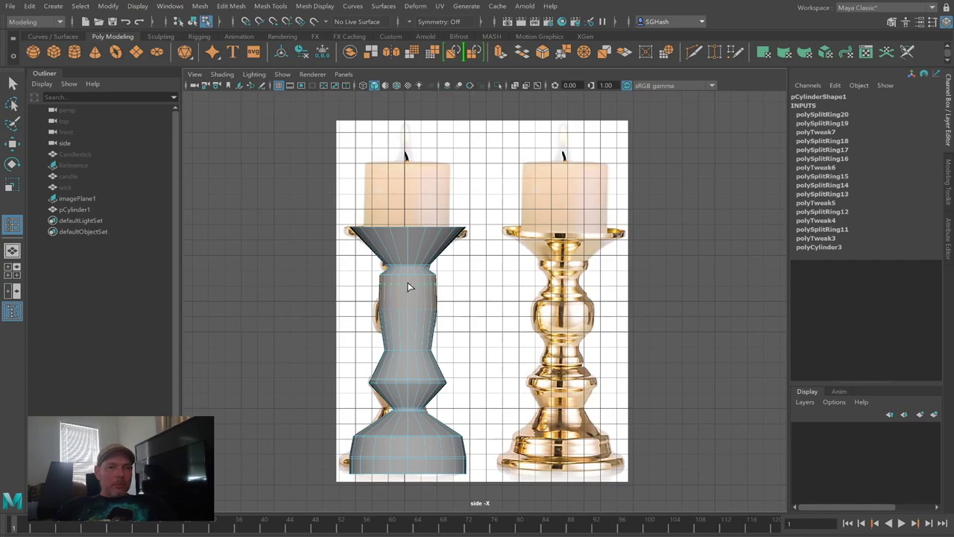
{"action": "left_click", "coordinate": [407, 289]}
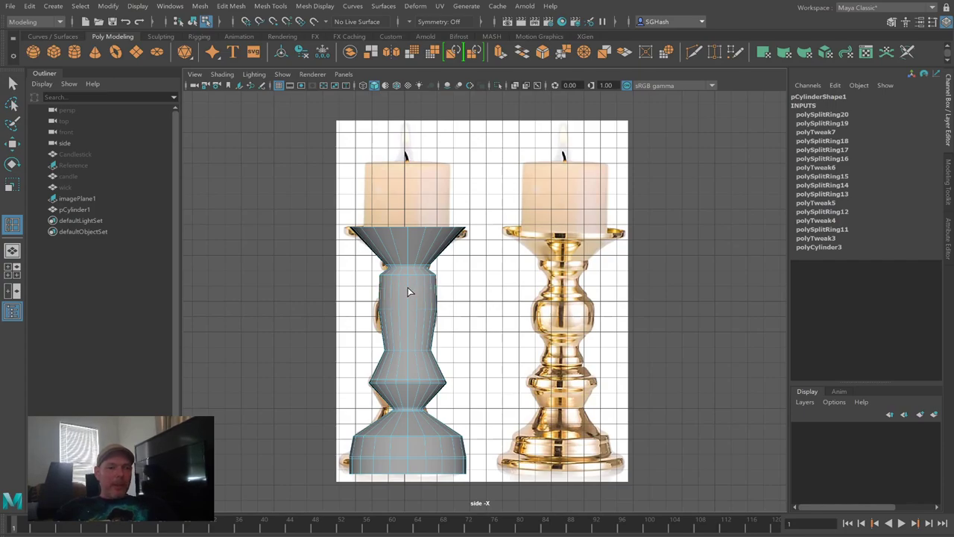
{"action": "key", "text": "r"}
{"action": "left_click_drag", "start_coordinate": [355, 287], "coordinate": [383, 295]}
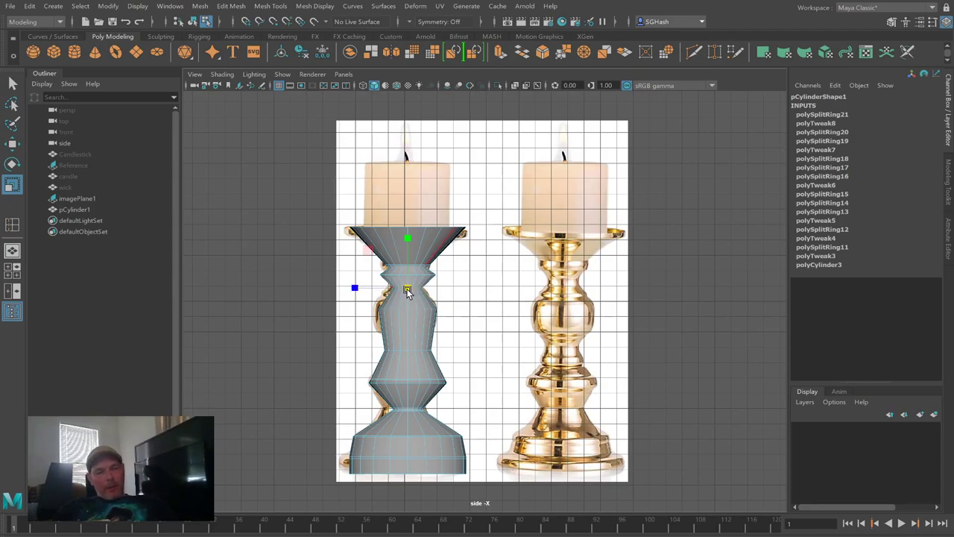
{"action": "key", "text": "ctrl+z"}
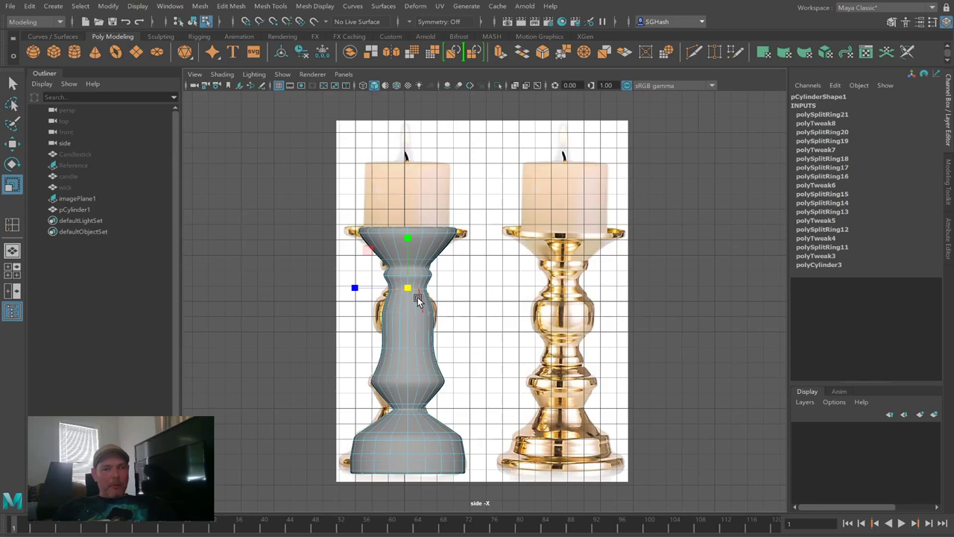
{"action": "left_click_drag", "start_coordinate": [403, 290], "coordinate": [396, 290]}
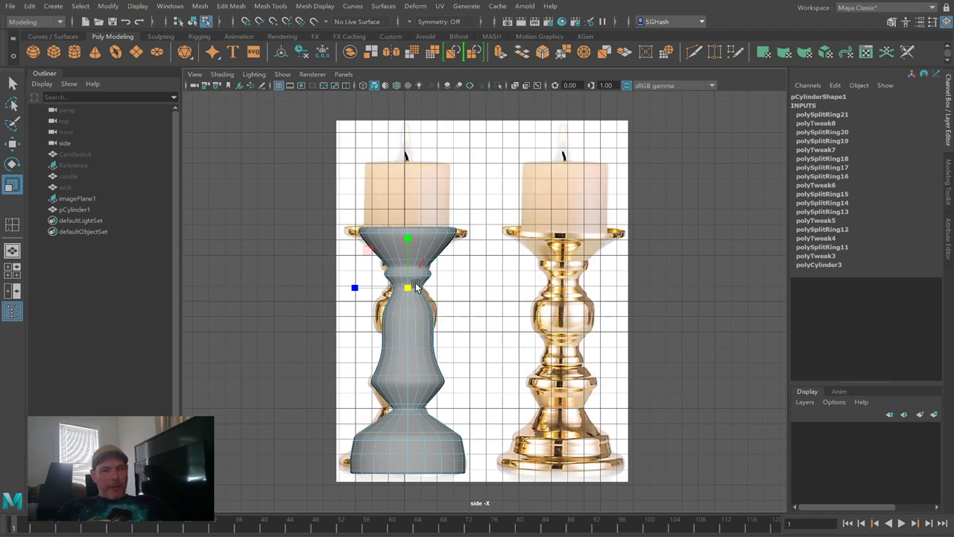
Step: Insert an edge loop just below the cup's top edge and scale it outward to form a straight rim
{"action": "key", "text": "1"}
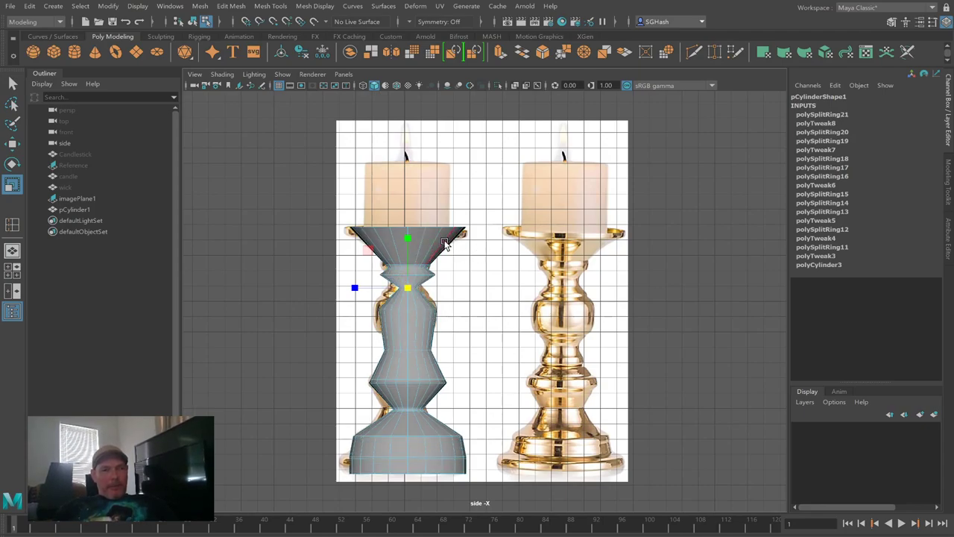
{"action": "key", "text": "y"}
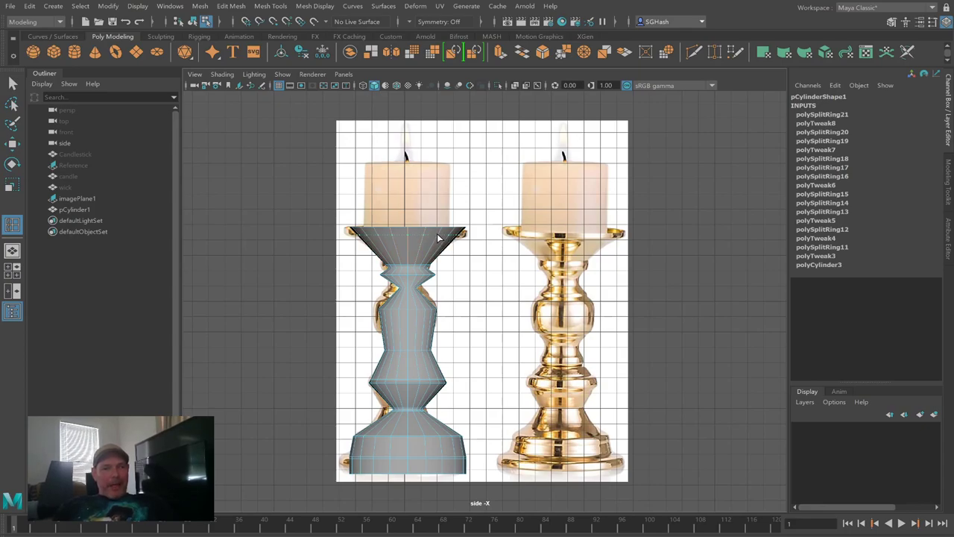
{"action": "left_click", "coordinate": [438, 239]}
{"action": "key", "text": "r"}
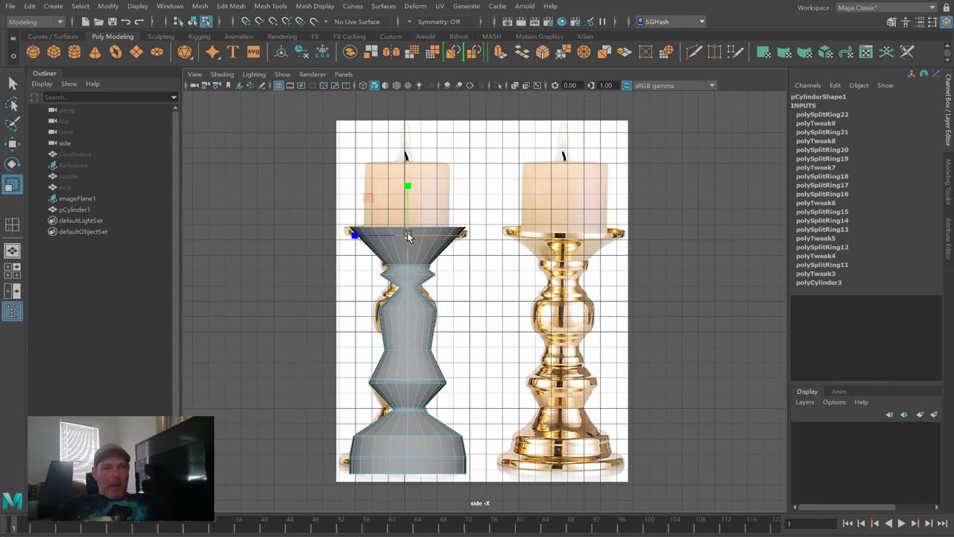
{"action": "left_click_drag", "start_coordinate": [415, 236], "coordinate": [421, 239]}
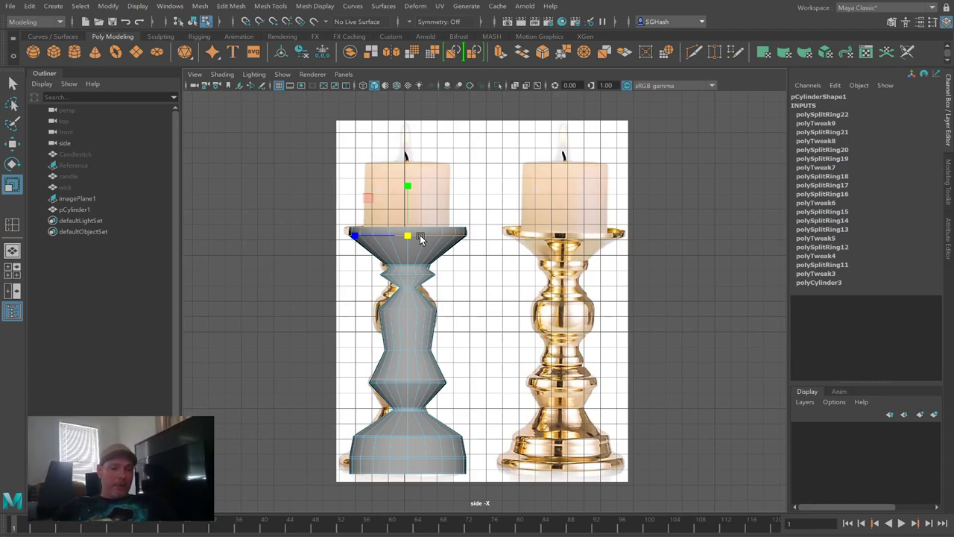
Step: Insert supporting edge loops just below and above the cup rim's lower edge, and turn on the smooth mesh preview
{"action": "key", "text": "g"}
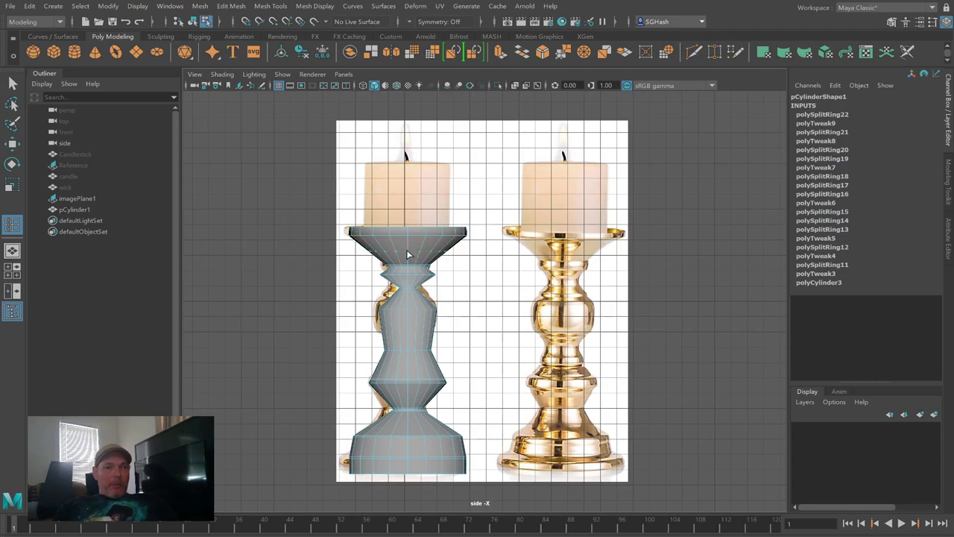
{"action": "left_click", "coordinate": [408, 239]}
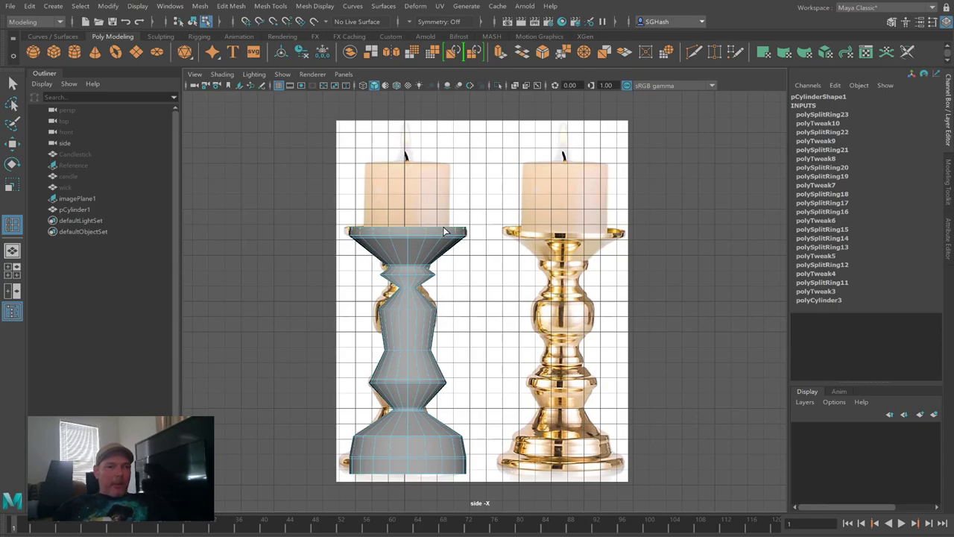
{"action": "left_click", "coordinate": [444, 233]}
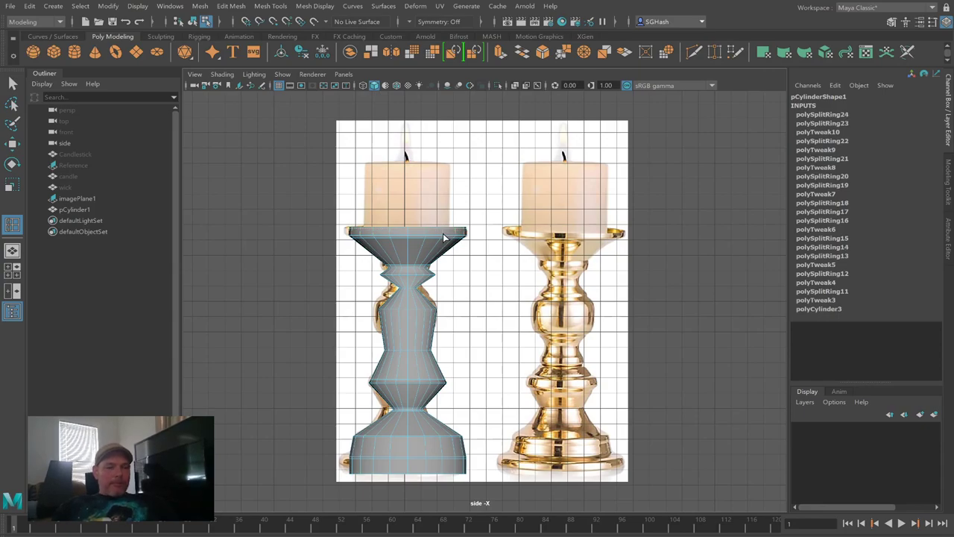
{"action": "key", "text": "q"}
{"action": "left_click", "coordinate": [442, 281]}
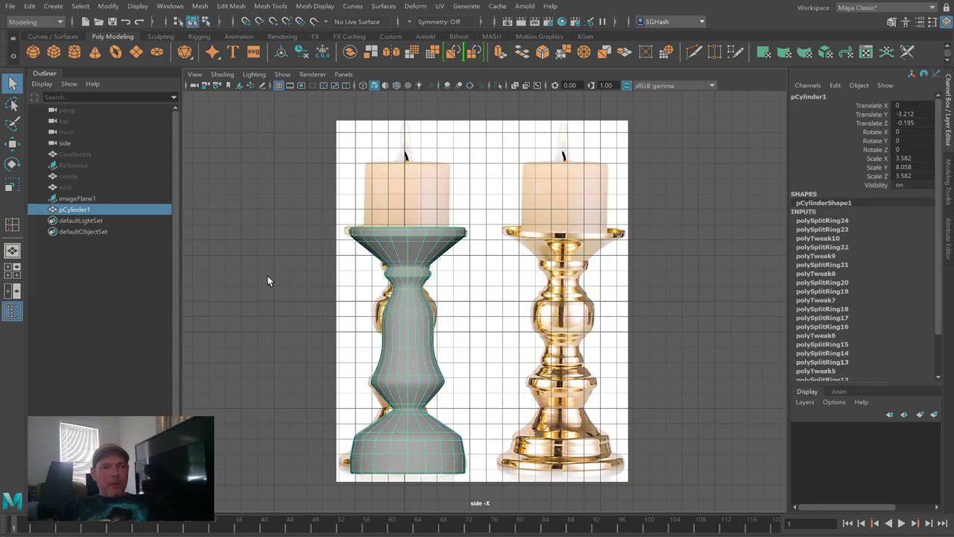
Step: Turn on X-ray display for the candlestick cylinder so the reference image shows through it
{"action": "left_click", "coordinate": [311, 335]}
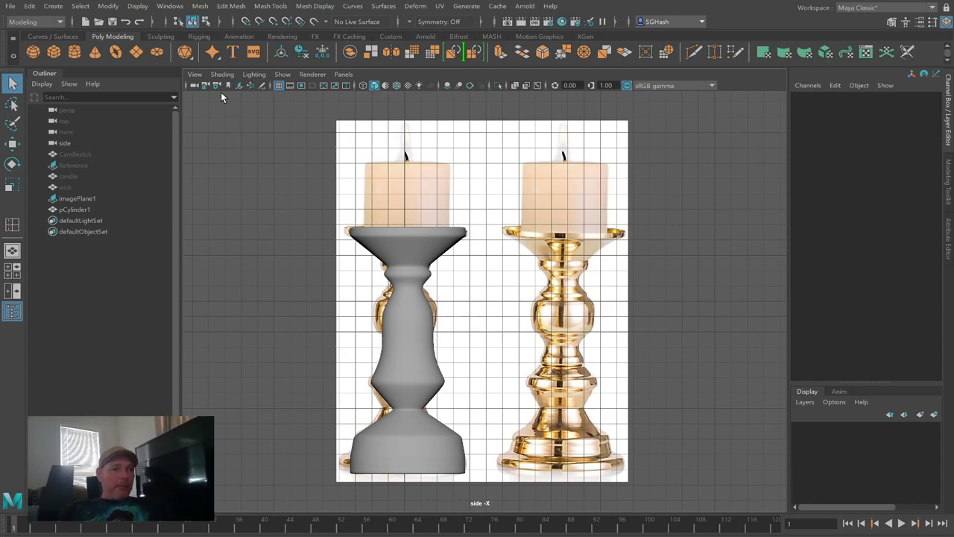
{"action": "left_click", "coordinate": [373, 240]}
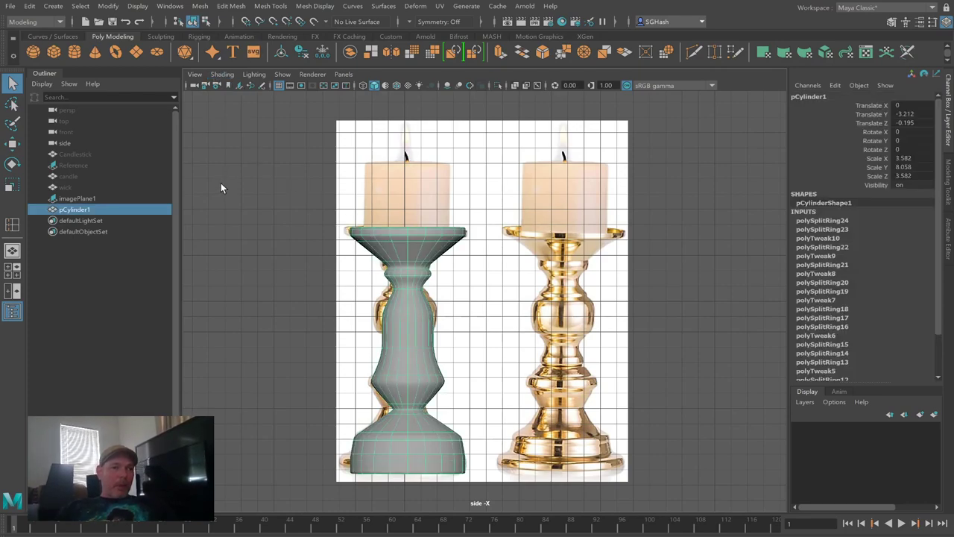
{"action": "key", "text": "alt+a"}
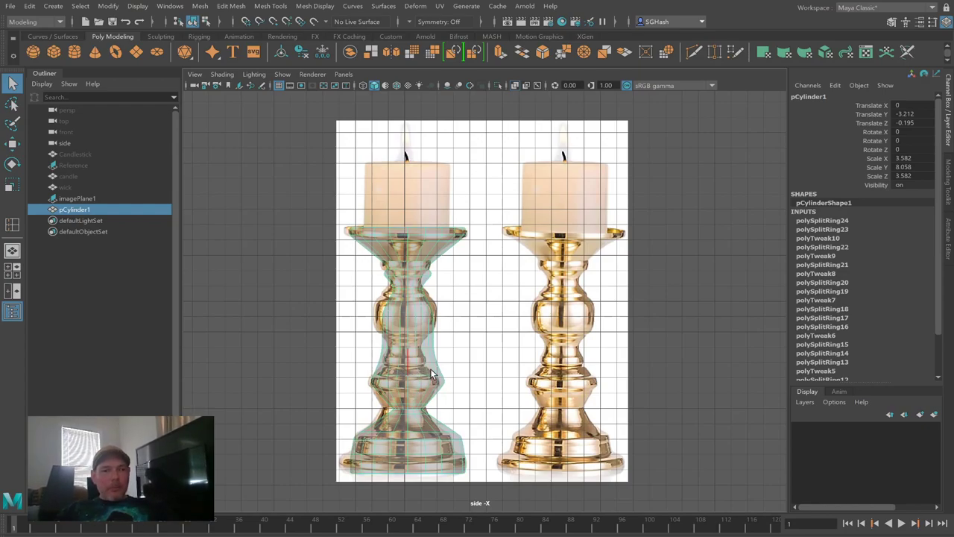
Step: Scale the edge loop below the central bulb inward to form the lower neck
{"action": "key", "text": "F9"}
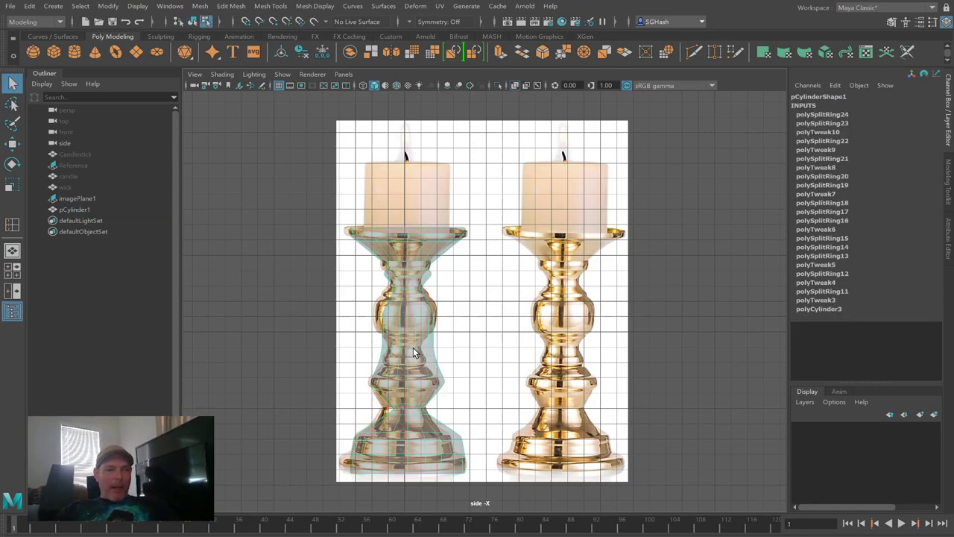
{"action": "key", "text": "r"}
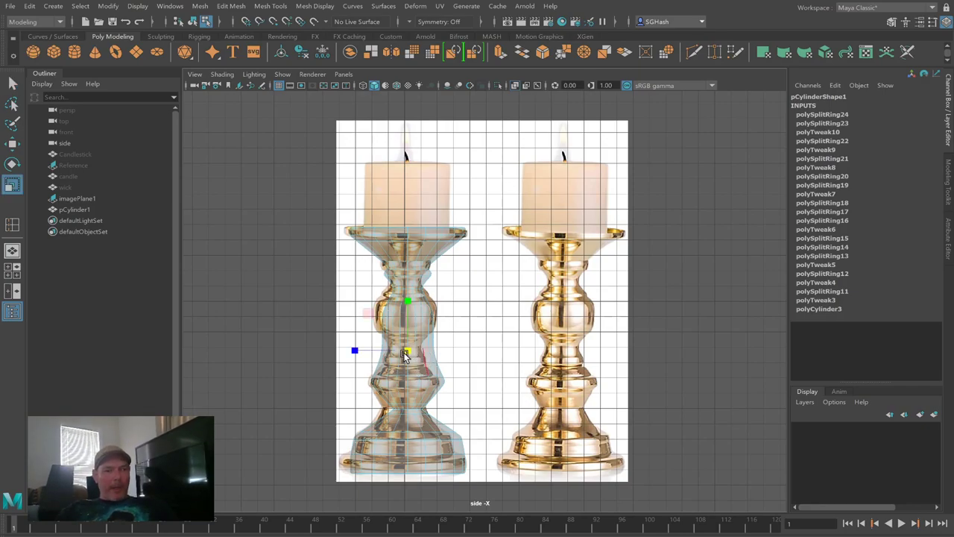
{"action": "left_click_drag", "start_coordinate": [409, 351], "coordinate": [399, 356]}
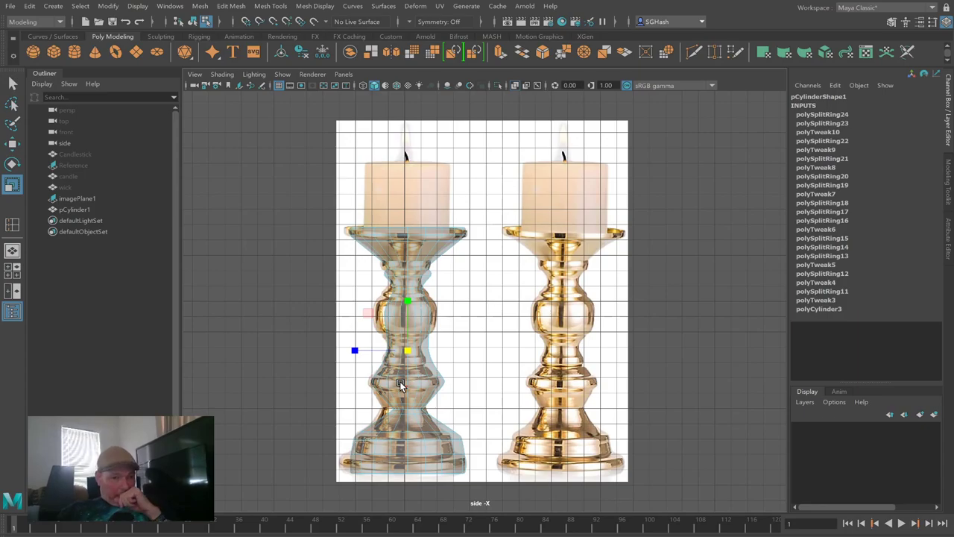
Step: Insert an edge loop at the base of the central bulb, scale it outward to fill out the bulb, and turn off X-ray display
{"action": "left_click", "coordinate": [374, 344]}
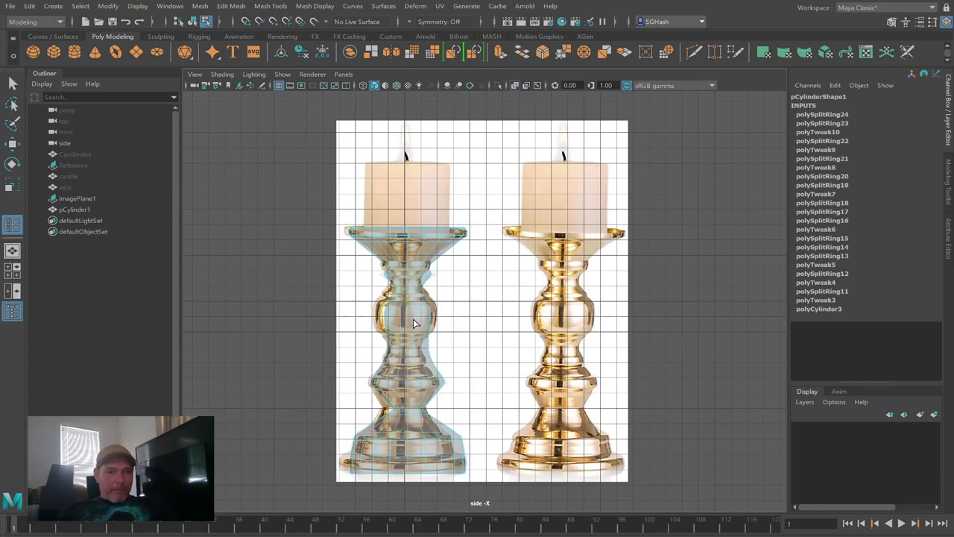
{"action": "key", "text": "F8"}
{"action": "key", "text": "F8"}
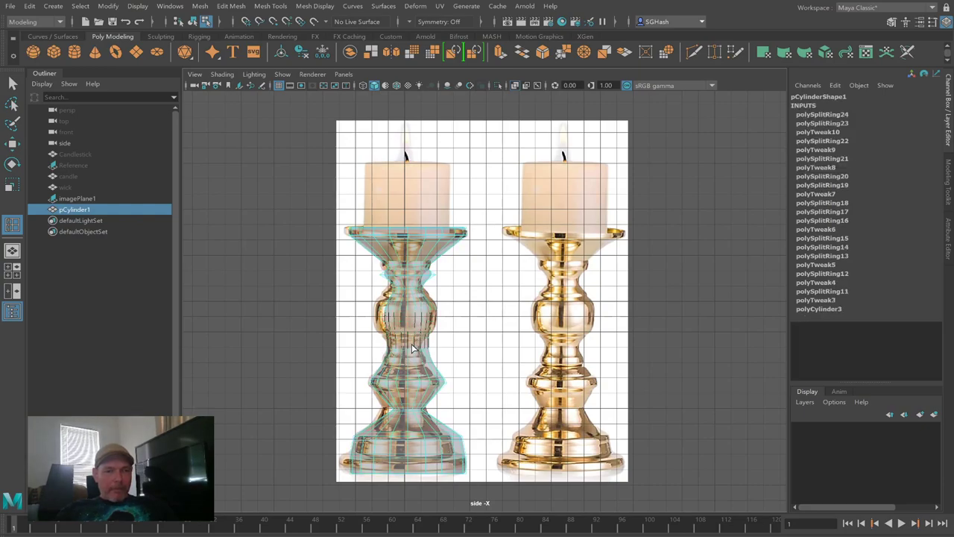
{"action": "left_click", "coordinate": [415, 348]}
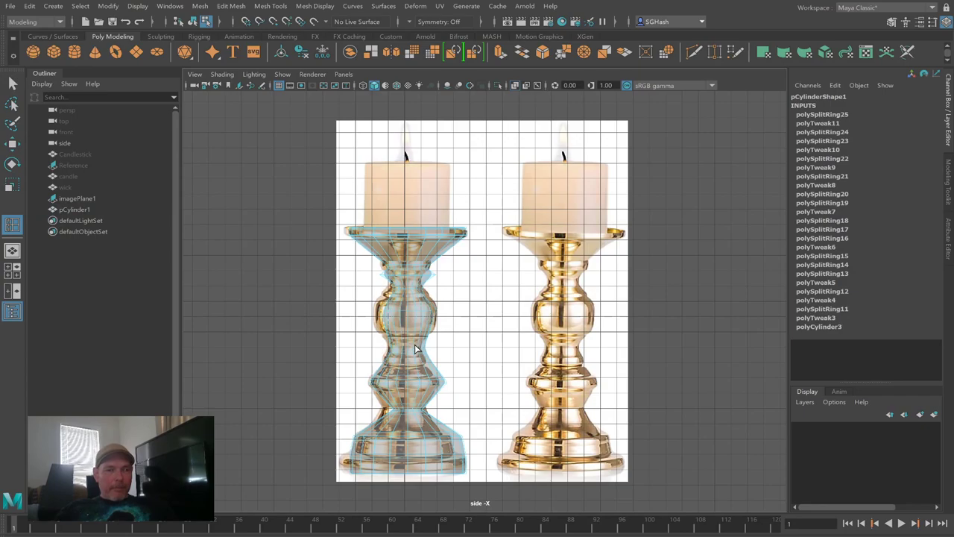
{"action": "key", "text": "r"}
{"action": "left_click_drag", "start_coordinate": [407, 339], "coordinate": [430, 343]}
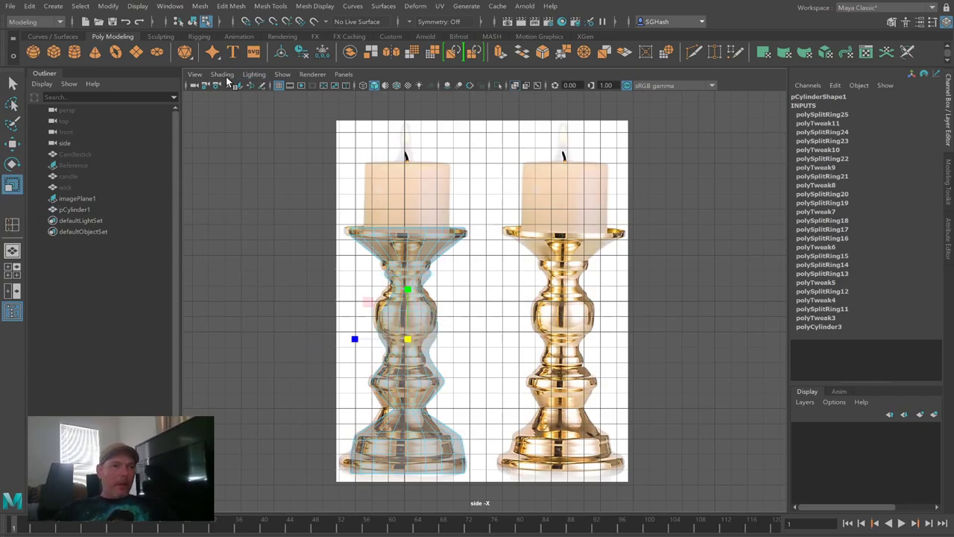
{"action": "key", "text": "alt+x"}
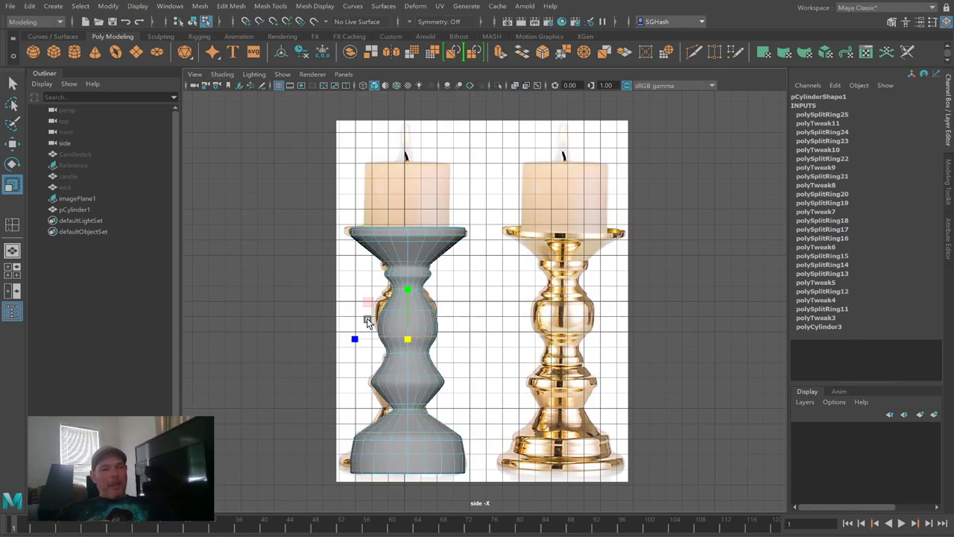
Step: Try rotating and moving the edge loop at the base of the central bulb, and undo the changes
{"action": "key", "text": "e"}
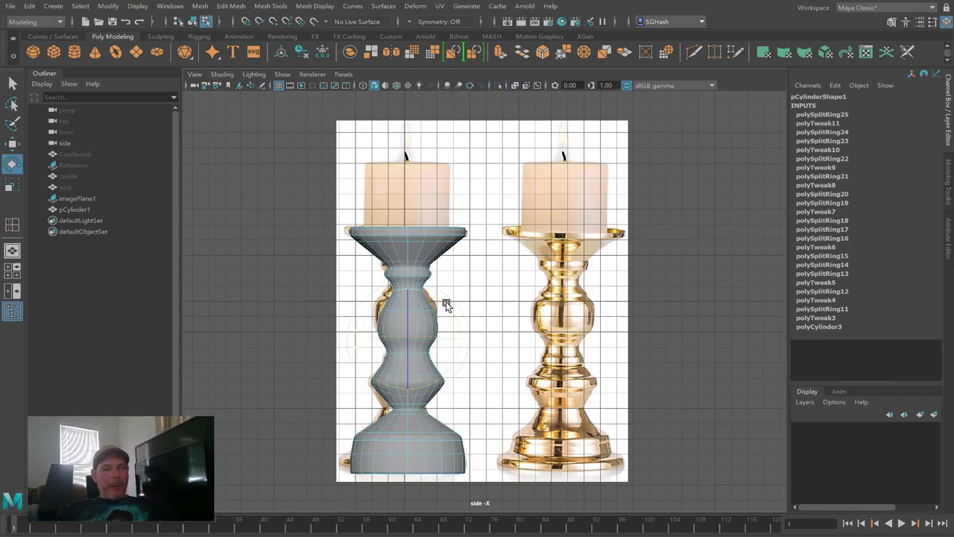
{"action": "left_click_drag", "start_coordinate": [448, 319], "coordinate": [451, 333]}
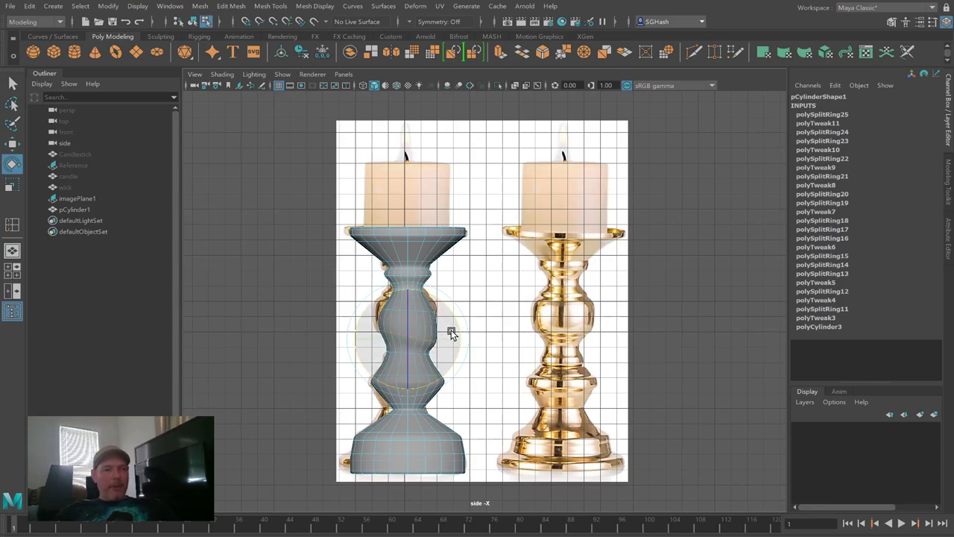
{"action": "key", "text": "w"}
{"action": "left_click_drag", "start_coordinate": [343, 337], "coordinate": [386, 337]}
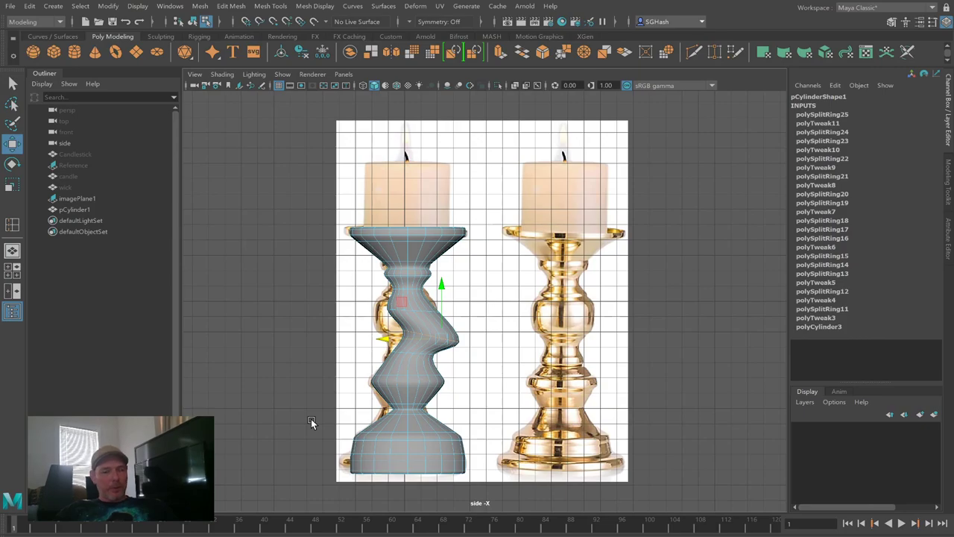
{"action": "key", "text": "ctrl+z"}
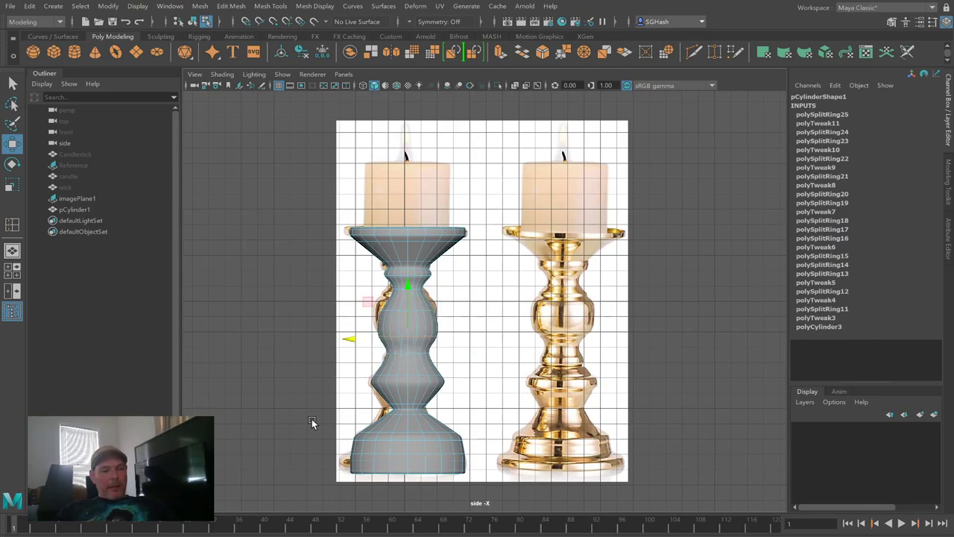
Step: Try rotating the whole candlestick cylinder in object mode, and undo the rotation
{"action": "key", "text": "q"}
{"action": "key", "text": "F8"}
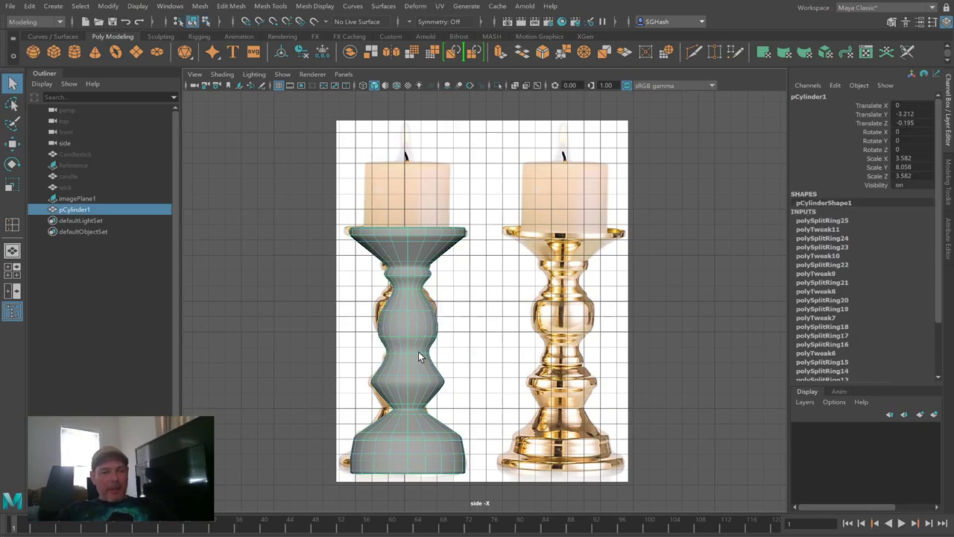
{"action": "key", "text": "e"}
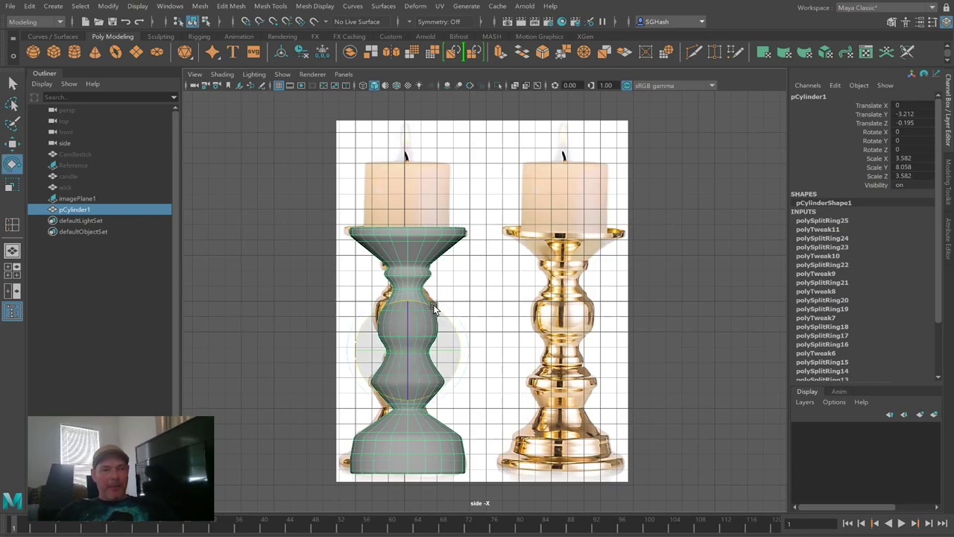
{"action": "left_click_drag", "start_coordinate": [432, 310], "coordinate": [392, 409]}
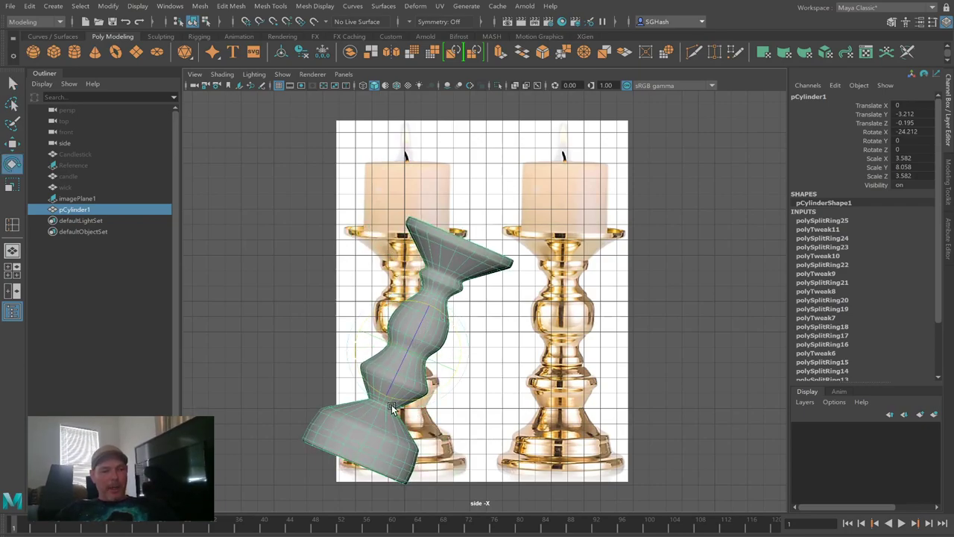
{"action": "key", "text": "ctrl+z"}
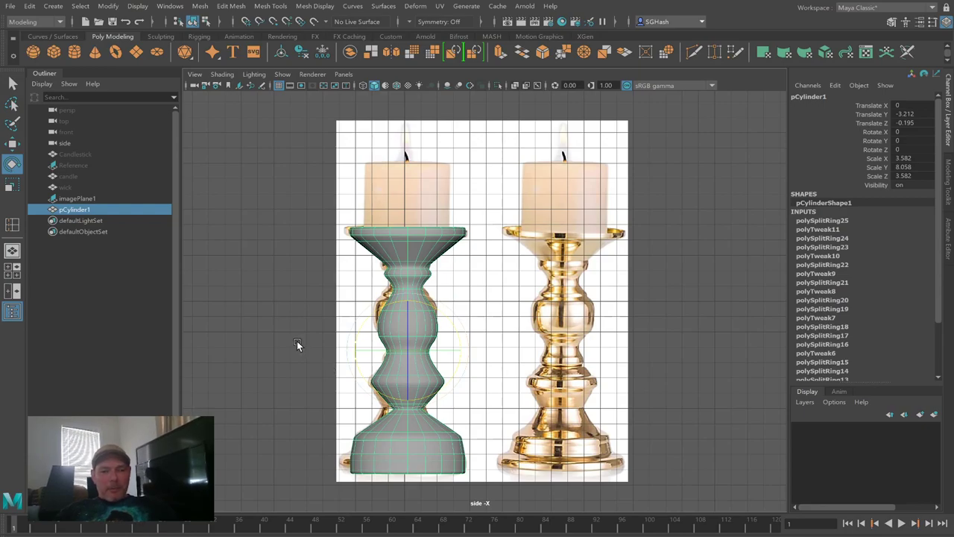
Step: Try rotating only the upper section of the candlestick from the bulb to the cup, and undo the rotation
{"action": "key", "text": "F10"}
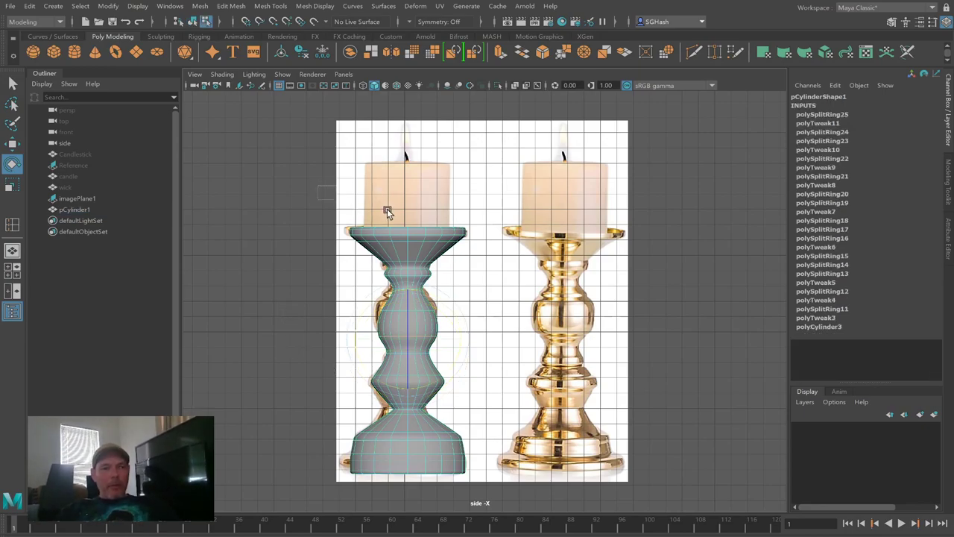
{"action": "key", "text": "Up"}
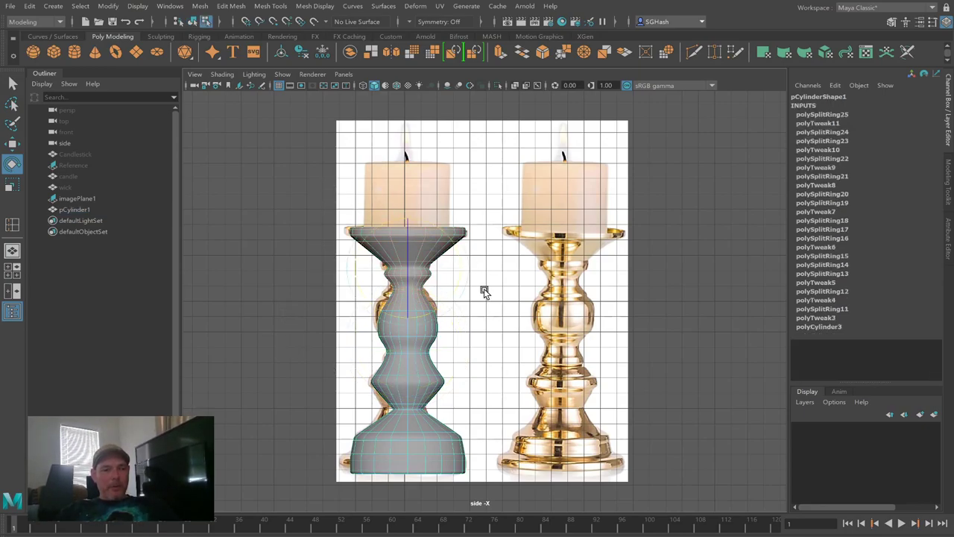
{"action": "left_click_drag", "start_coordinate": [455, 255], "coordinate": [422, 348]}
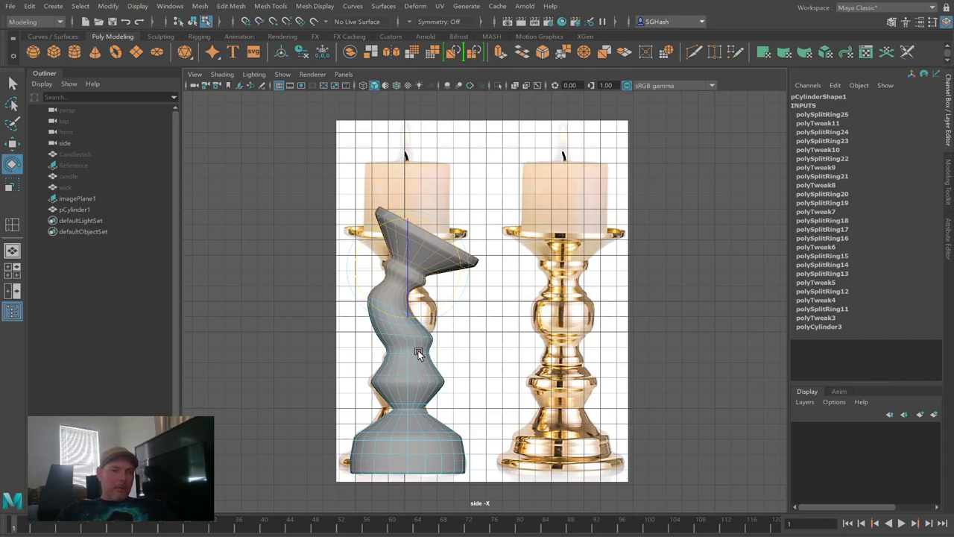
{"action": "key", "text": "ctrl+z"}
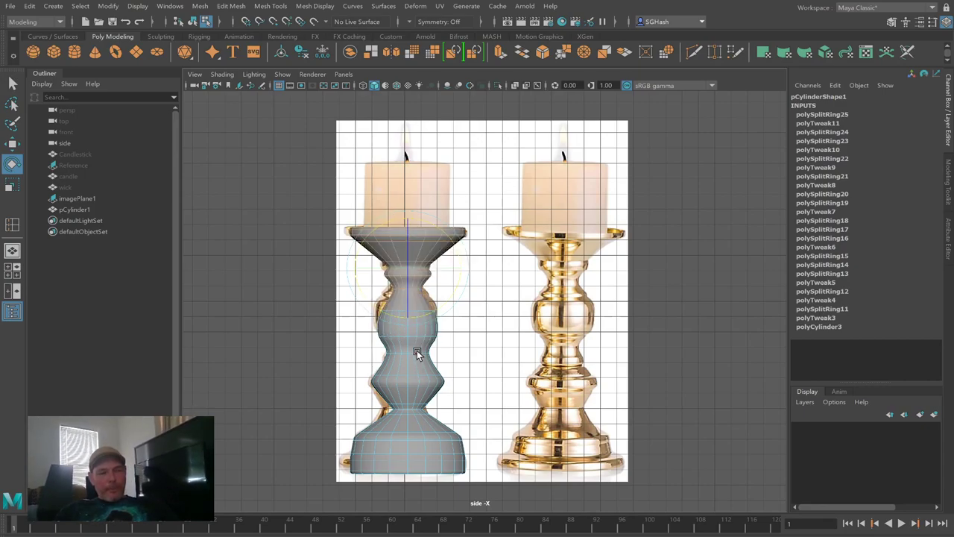
Step: Scale the widest edge loop of the lower bulge slightly outward, and turn off the smooth mesh preview
{"action": "key", "text": "q"}
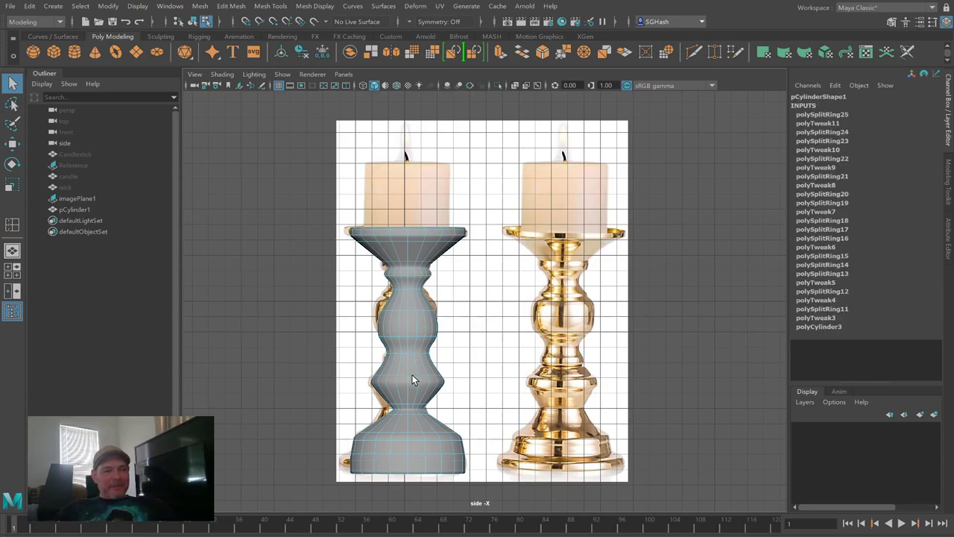
{"action": "key", "text": "w"}
{"action": "key", "text": "r"}
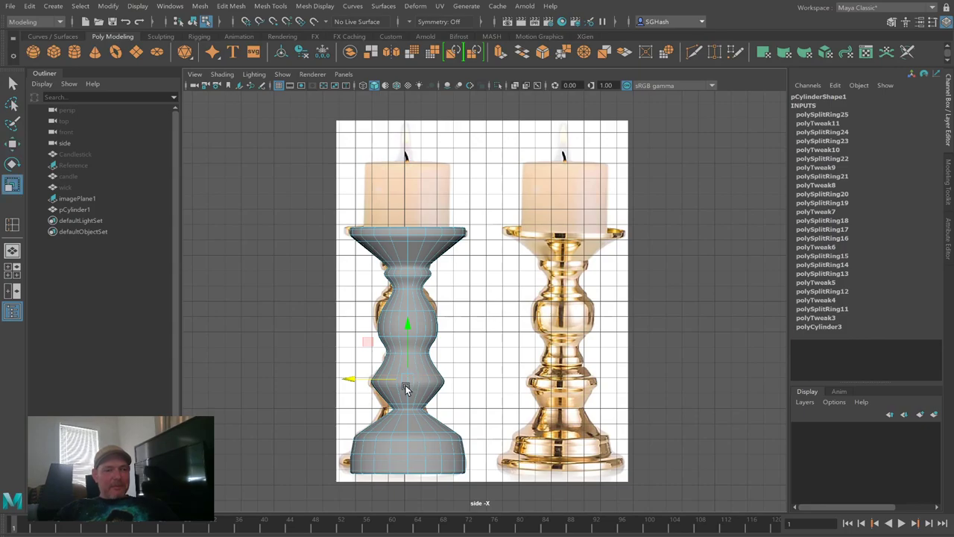
{"action": "left_click_drag", "start_coordinate": [410, 382], "coordinate": [415, 381]}
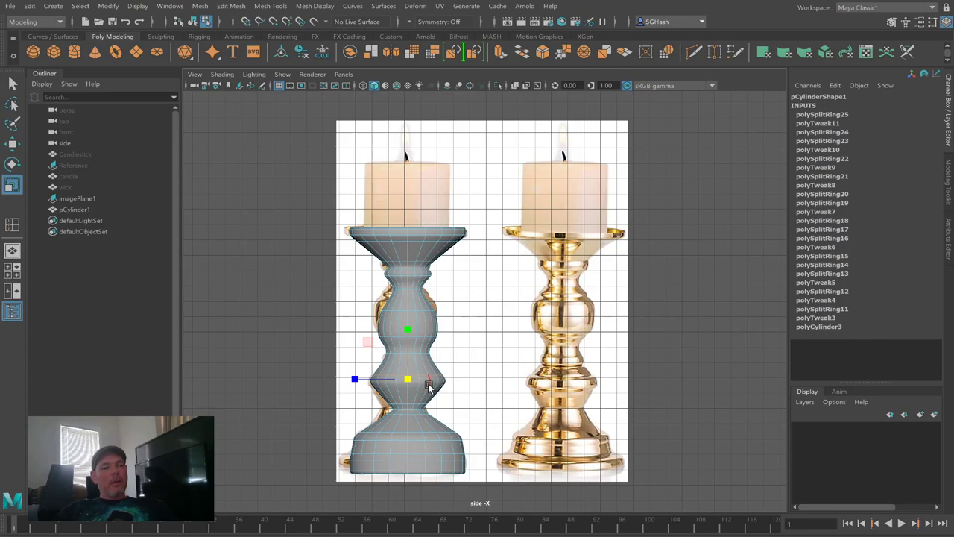
{"action": "left_click_drag", "start_coordinate": [429, 384], "coordinate": [425, 412]}
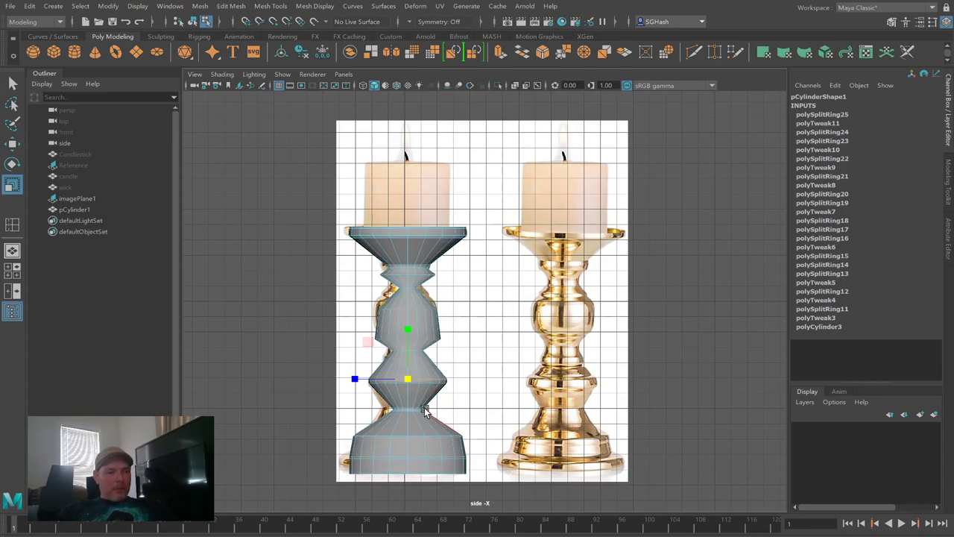
Step: Move the upper edge loop at the lower bulge's widest point upward to form a flat vertical band
{"action": "left_click", "coordinate": [434, 386]}
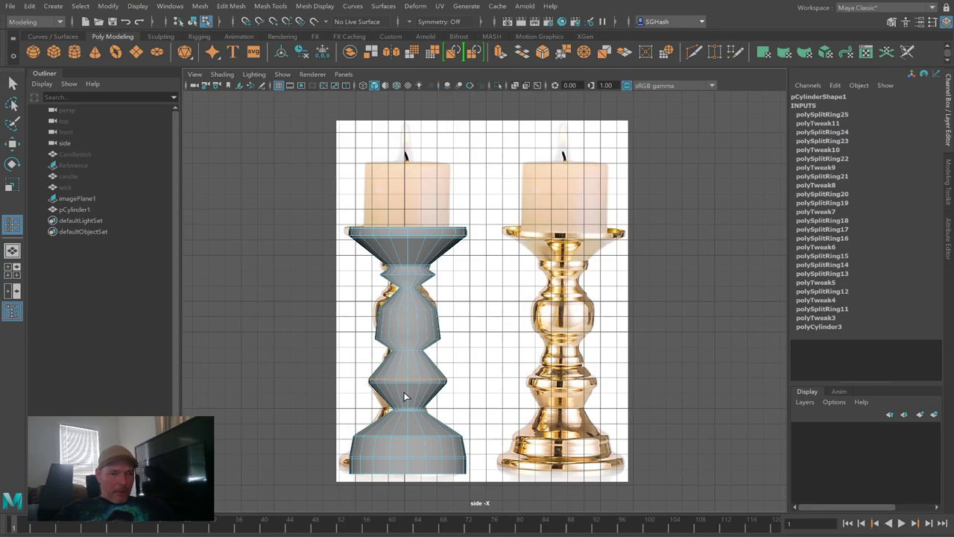
{"action": "key", "text": "w"}
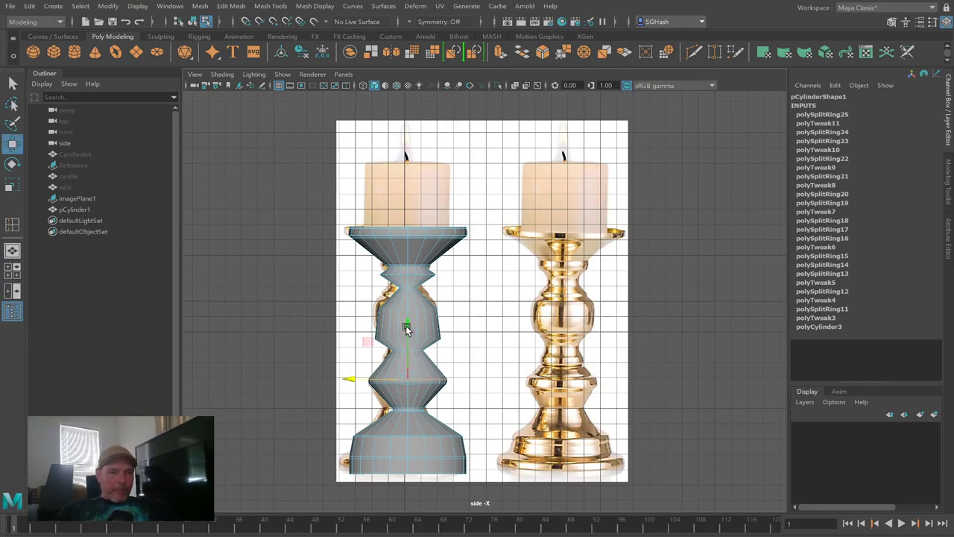
{"action": "left_click_drag", "start_coordinate": [408, 325], "coordinate": [408, 319]}
{"action": "key", "text": "q"}
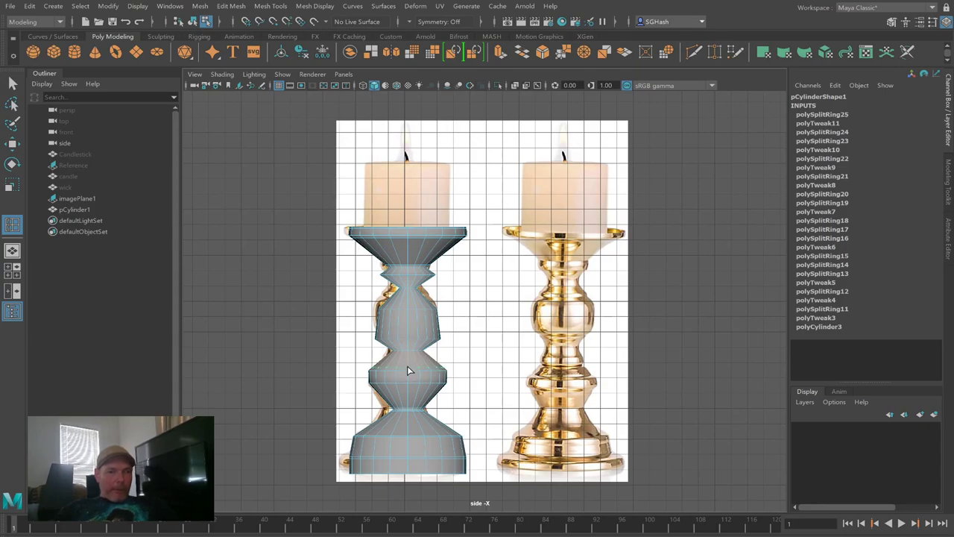
Step: Insert edge loops near the flat band's upper edge and just below its lower edge, and scale the lower one inward
{"action": "left_click", "coordinate": [407, 369]}
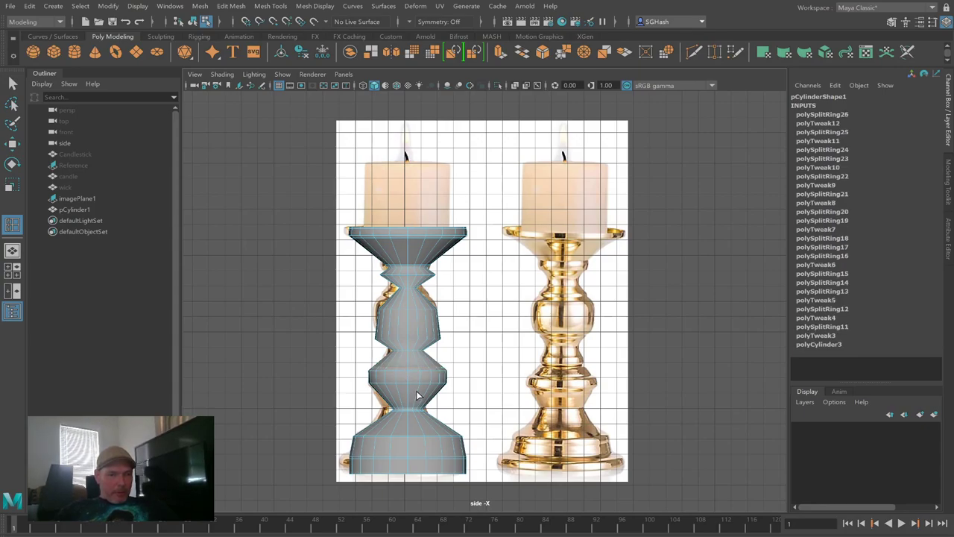
{"action": "left_click", "coordinate": [419, 394]}
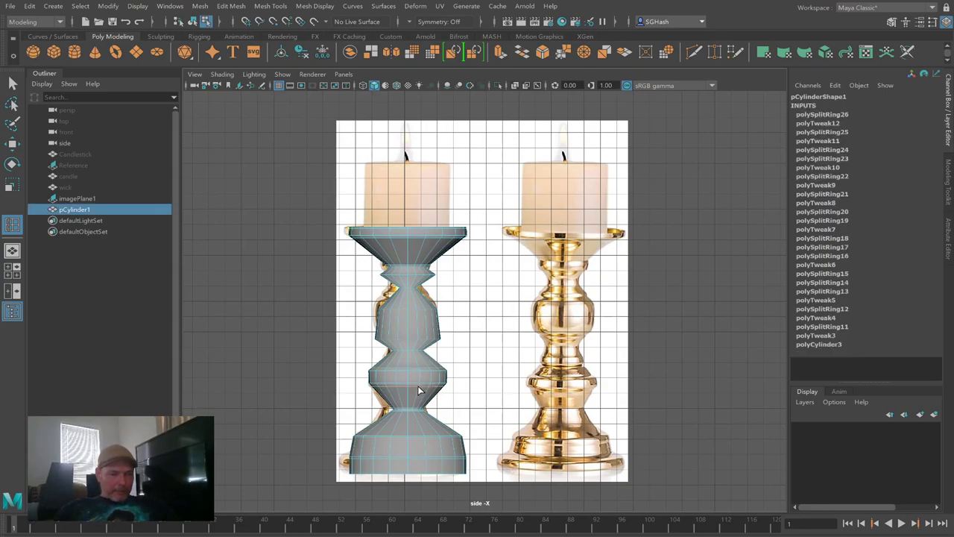
{"action": "left_click", "coordinate": [418, 388]}
{"action": "key", "text": "w"}
{"action": "left_click_drag", "start_coordinate": [407, 389], "coordinate": [401, 390]}
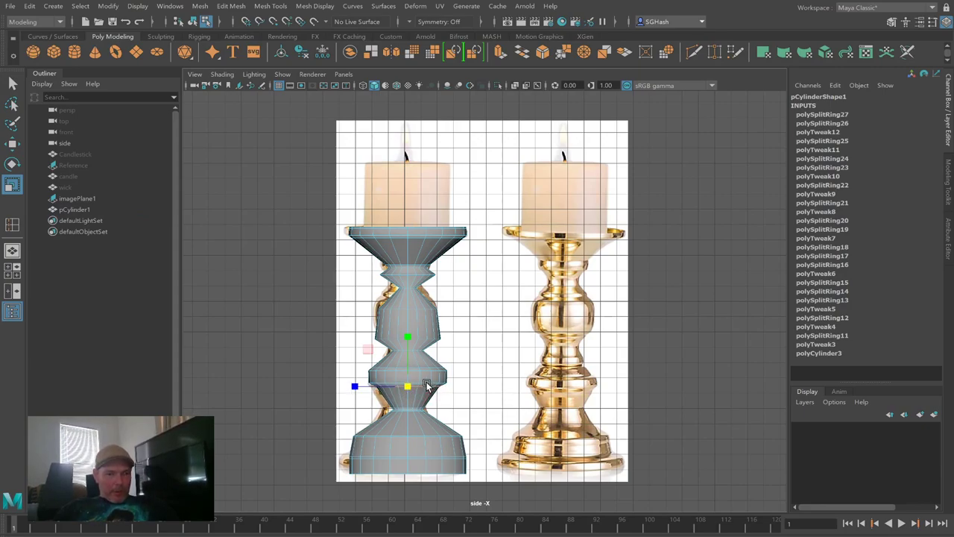
Step: Scale the flat band's lower edge loop outward into a protruding lip, and check the shape in the smooth mesh preview
{"action": "key", "text": "q"}
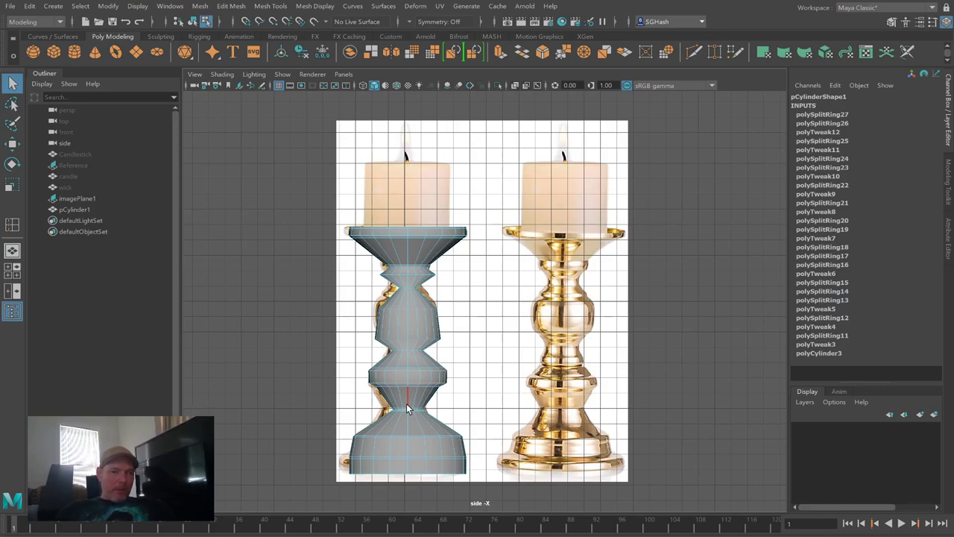
{"action": "key", "text": "r"}
{"action": "double_click", "coordinate": [411, 382]}
{"action": "left_click_drag", "start_coordinate": [411, 386], "coordinate": [416, 386]}
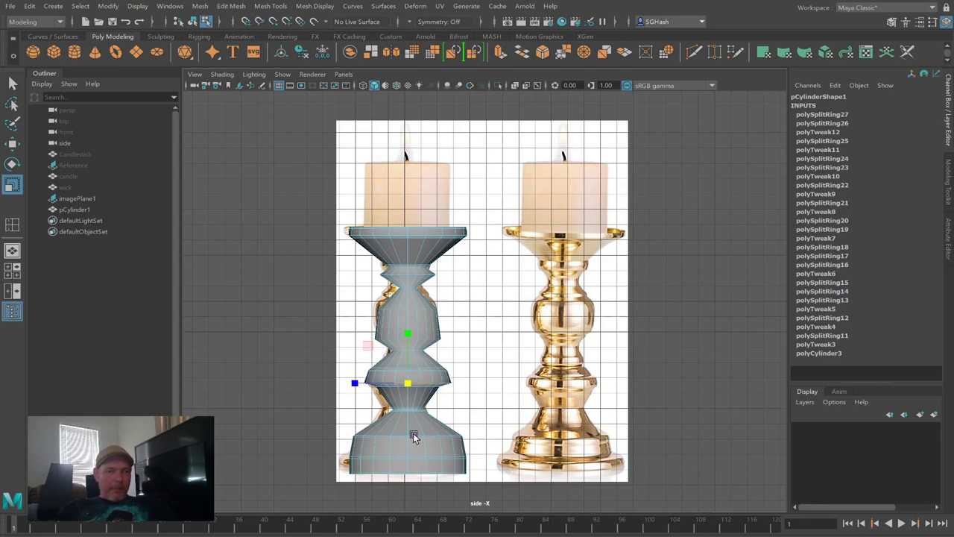
{"action": "key", "text": "3"}
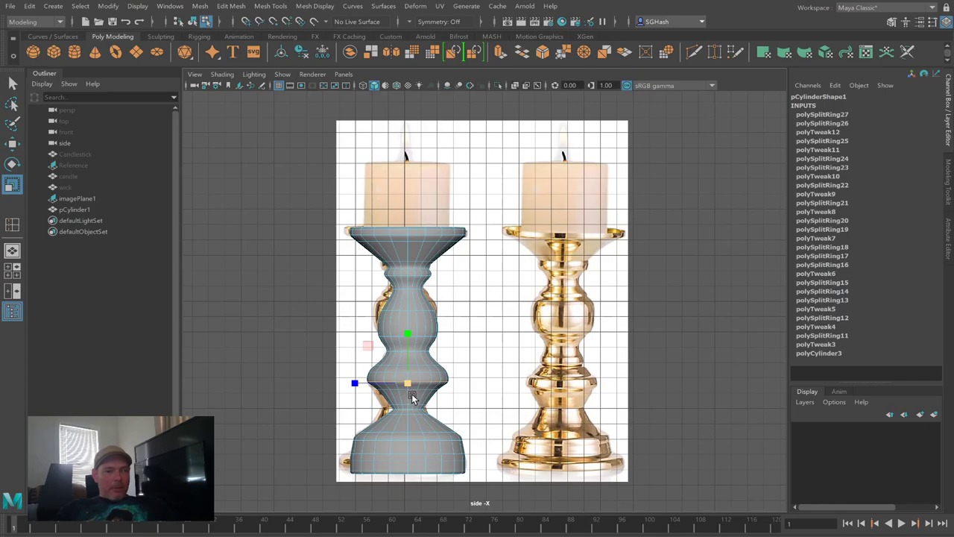
{"action": "key", "text": "1"}
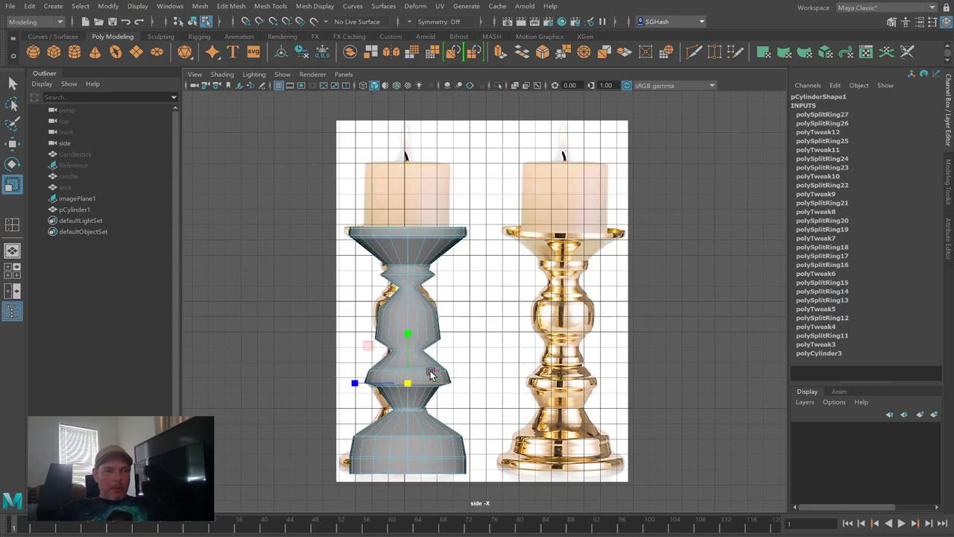
Step: Scale the flat band's upper edge loop outward to straighten the band's sides, and insert an edge loop within the band
{"action": "left_click", "coordinate": [425, 375]}
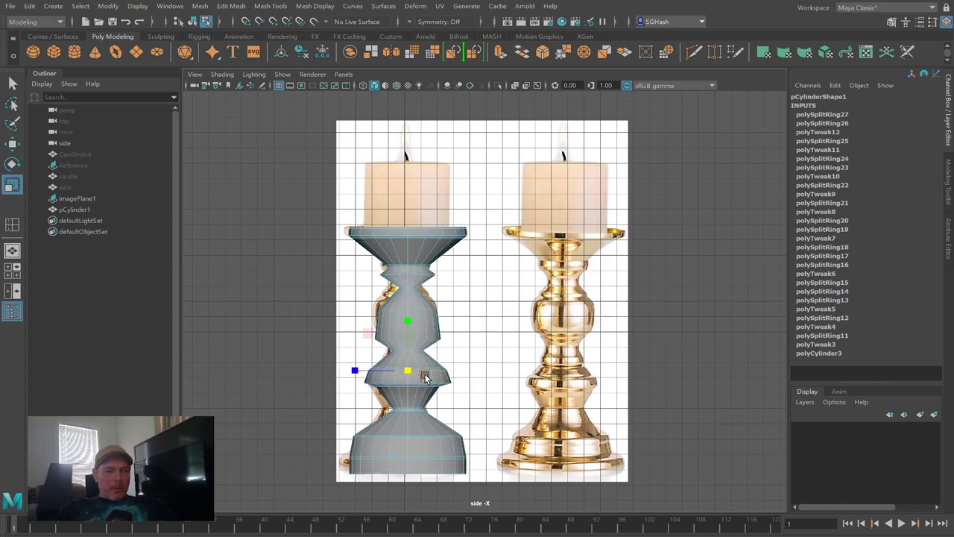
{"action": "left_click_drag", "start_coordinate": [408, 371], "coordinate": [408, 372]}
{"action": "key", "text": "y"}
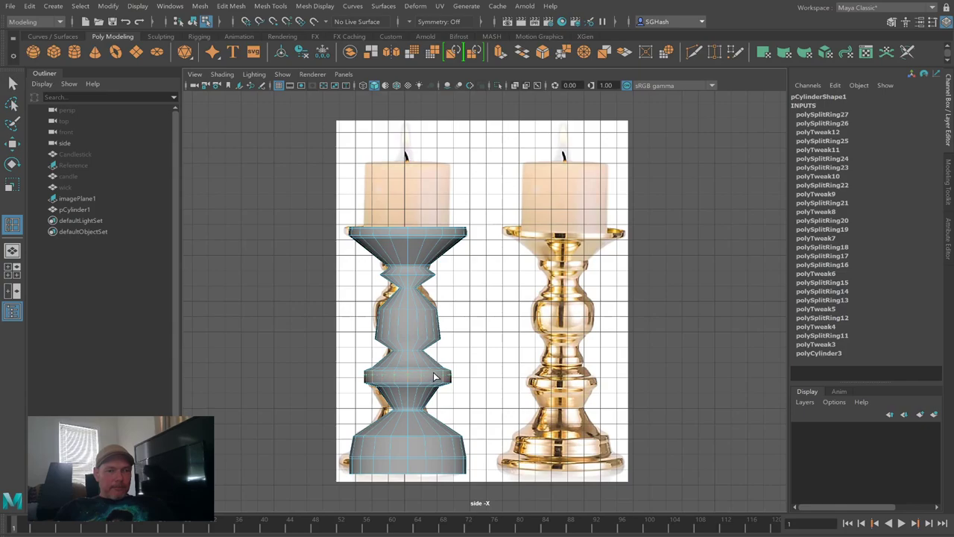
{"action": "left_click", "coordinate": [436, 377]}
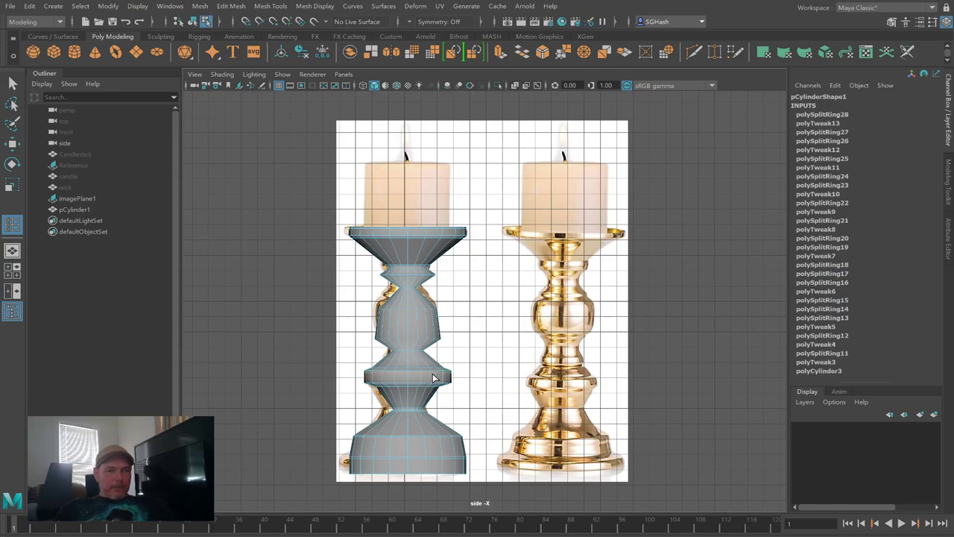
Step: Scale the flat band's lower edge loop slightly outward, and check the silhouette in the smooth mesh preview
{"action": "key", "text": "q"}
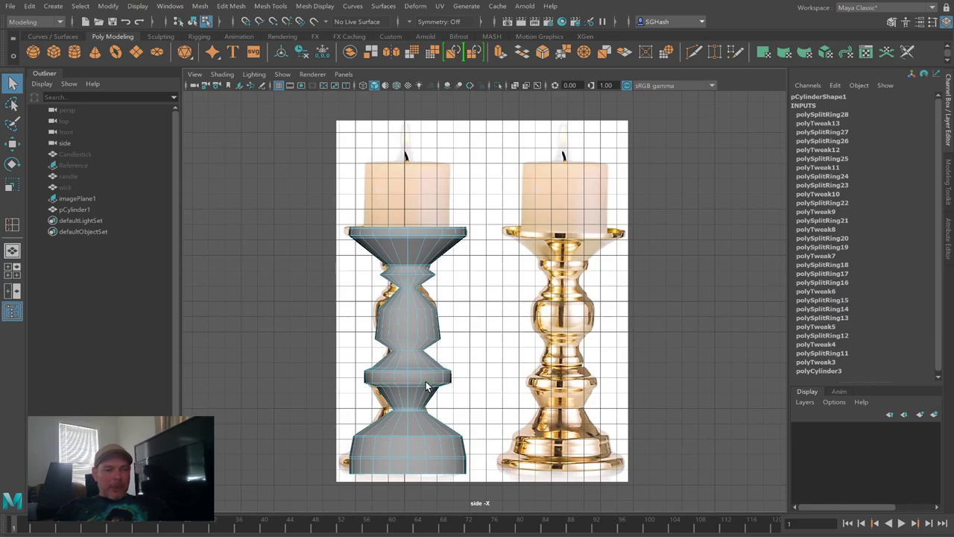
{"action": "key", "text": "r"}
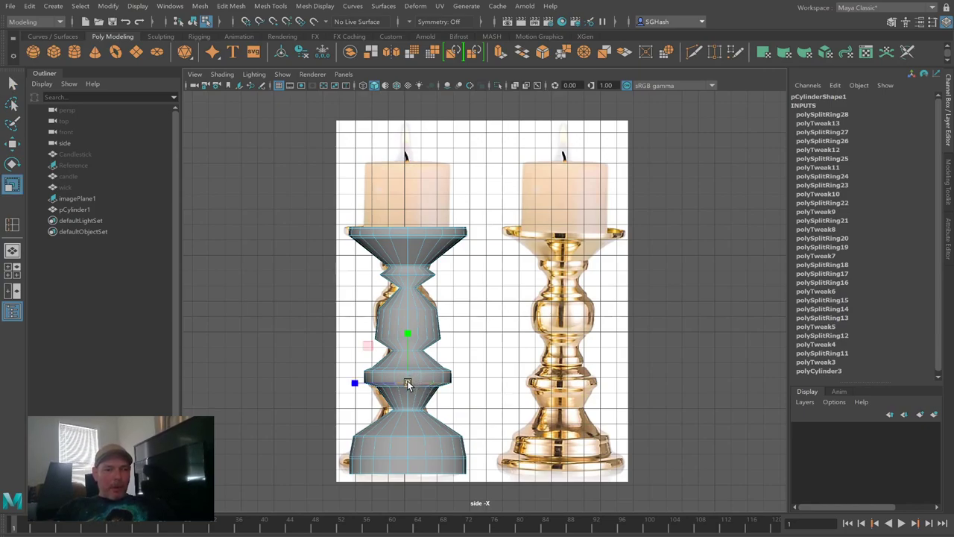
{"action": "left_click_drag", "start_coordinate": [408, 384], "coordinate": [409, 384]}
{"action": "key", "text": "3"}
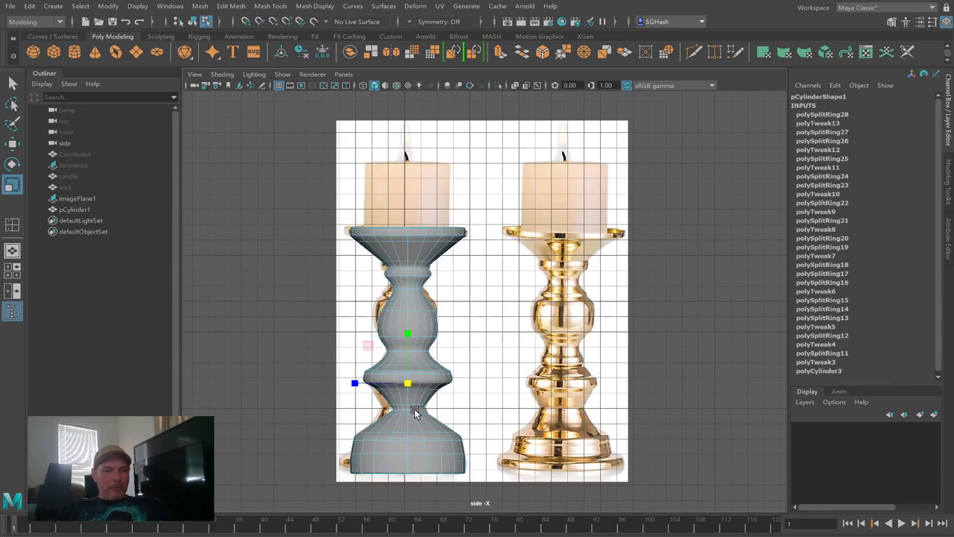
{"action": "key", "text": "q"}
{"action": "key", "text": "F8"}
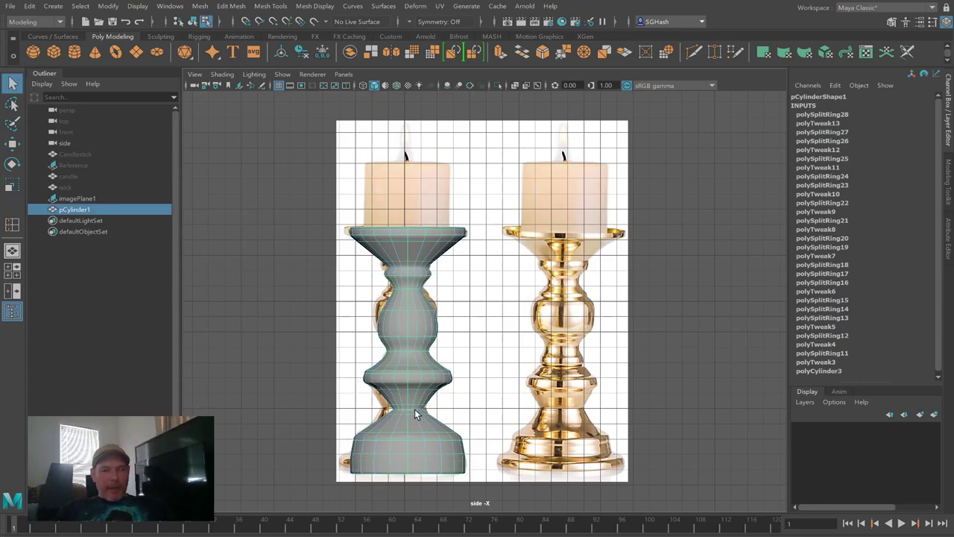
{"action": "left_click", "coordinate": [255, 372]}
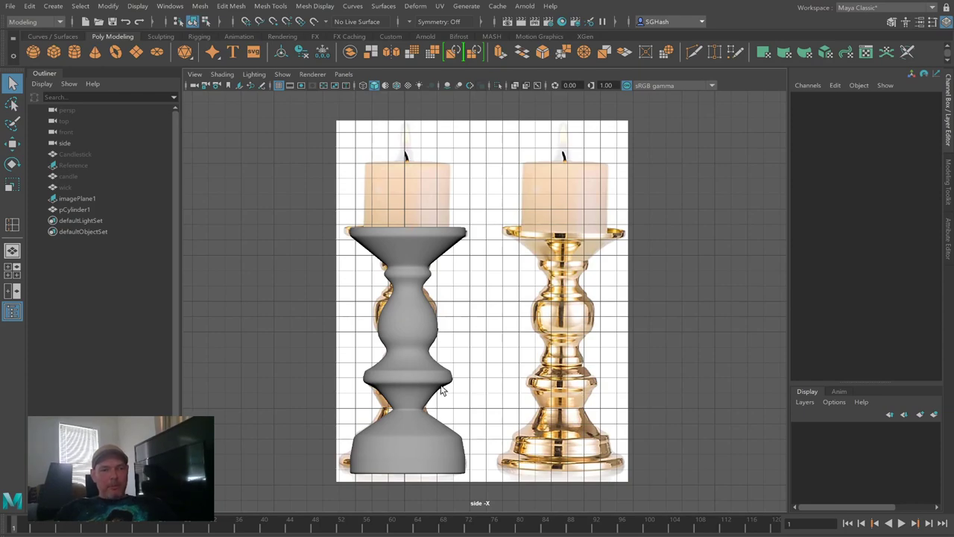
Step: Scale the neck edge loop between the middle bulge and the flat band, and turn off the smooth mesh preview
{"action": "left_click", "coordinate": [410, 371]}
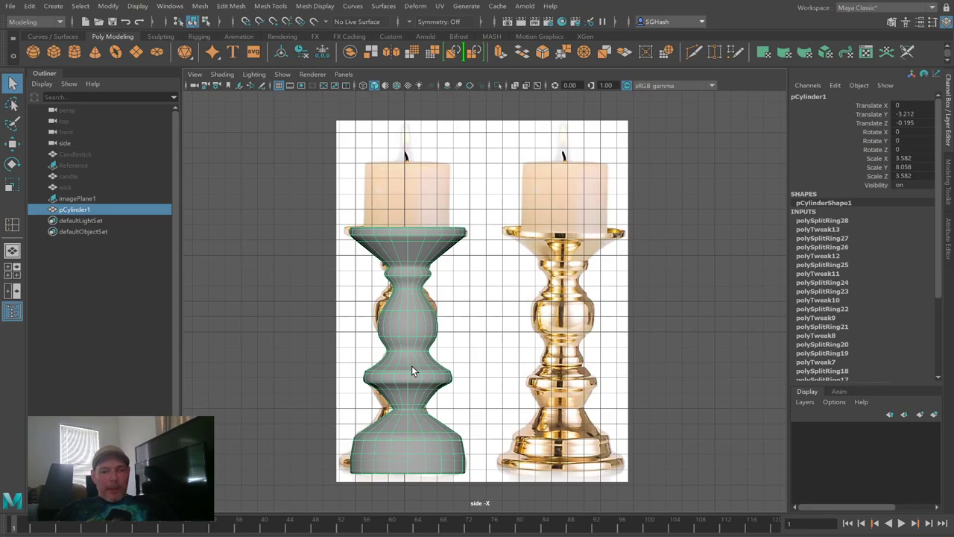
{"action": "right_click_drag", "start_coordinate": [412, 365], "coordinate": [412, 349]}
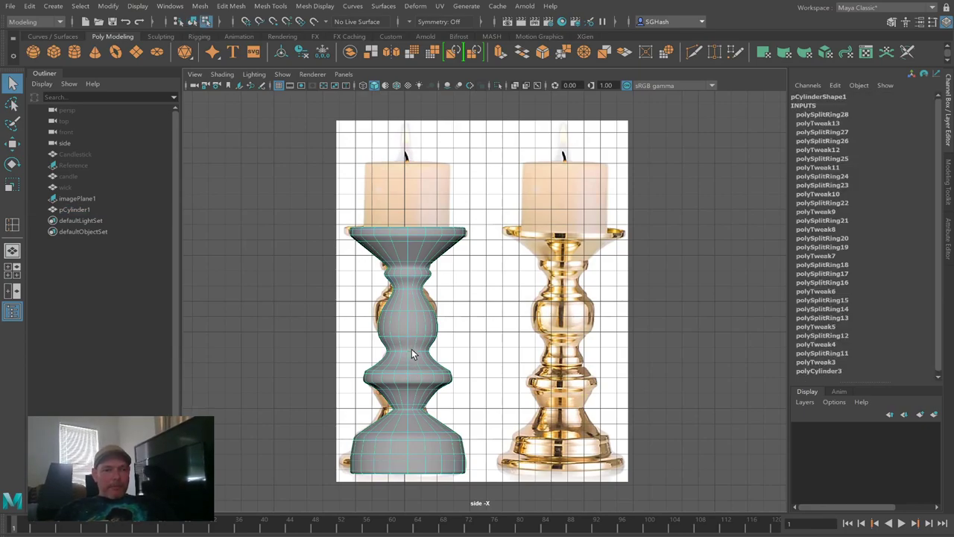
{"action": "key", "text": "r"}
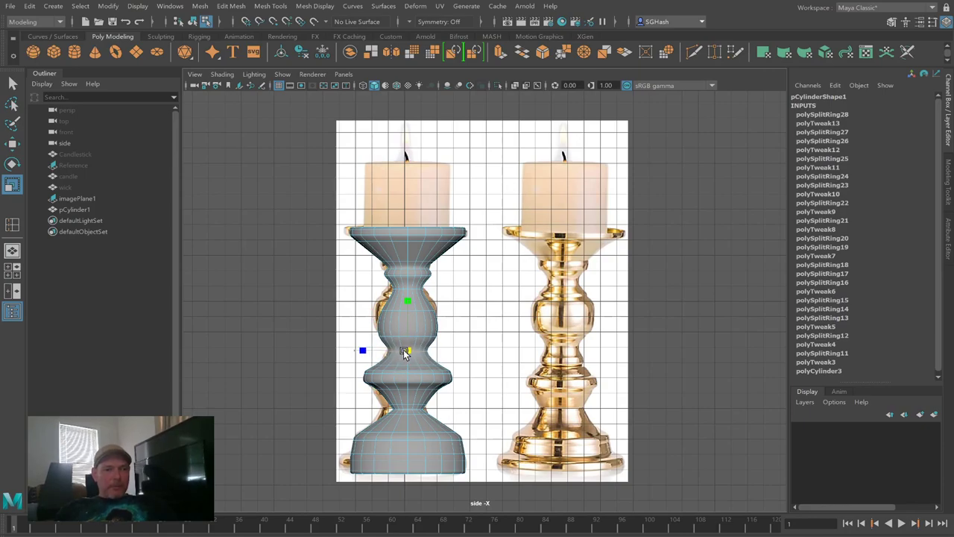
{"action": "left_click_drag", "start_coordinate": [402, 353], "coordinate": [571, 343]}
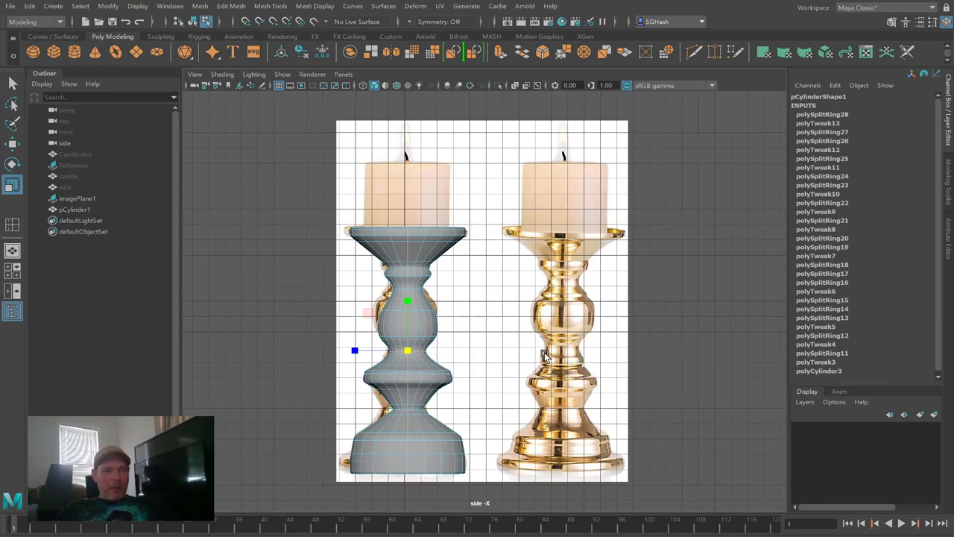
{"action": "key", "text": "1"}
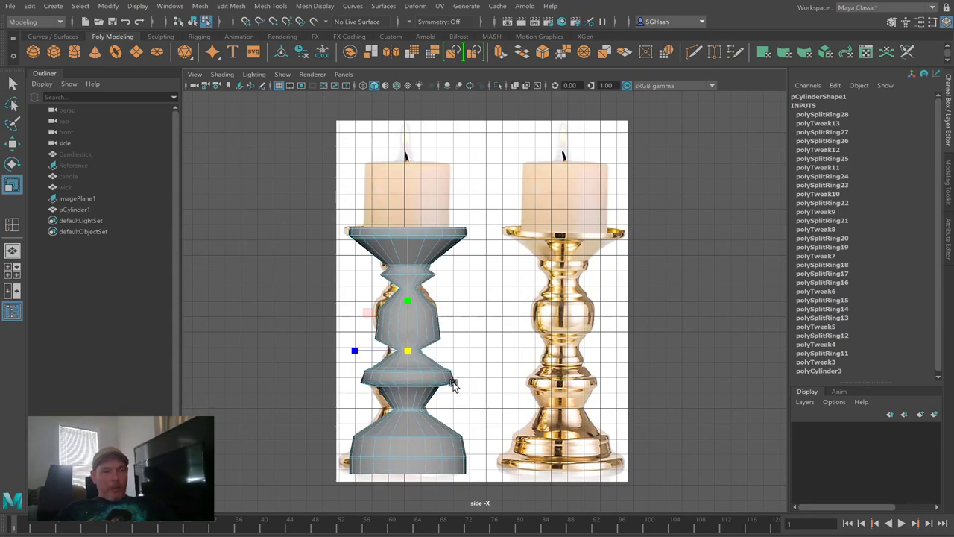
Step: Insert an edge loop on the slope just above the flat band and scale it outward into a stepped ledge
{"action": "left_click", "coordinate": [283, 362]}
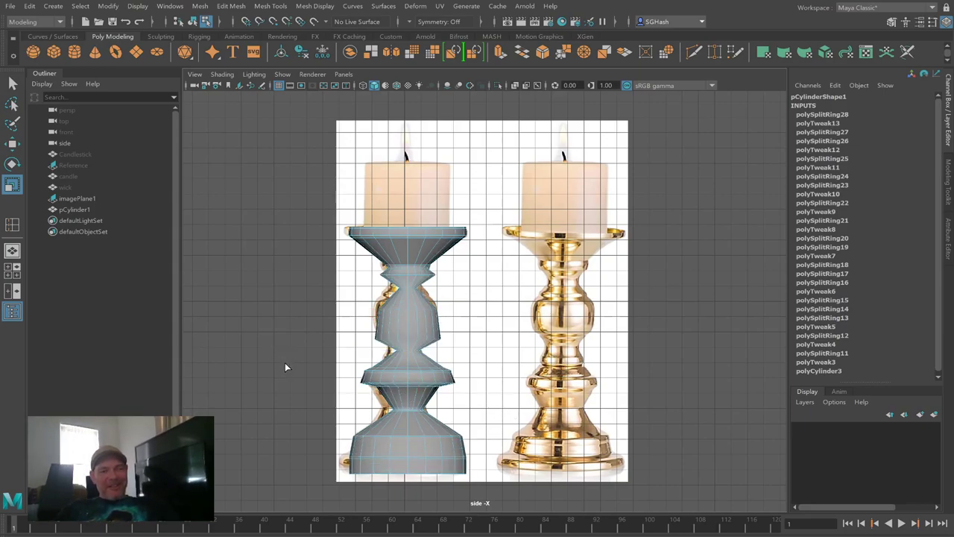
{"action": "left_click", "coordinate": [416, 364]}
{"action": "key", "text": "r"}
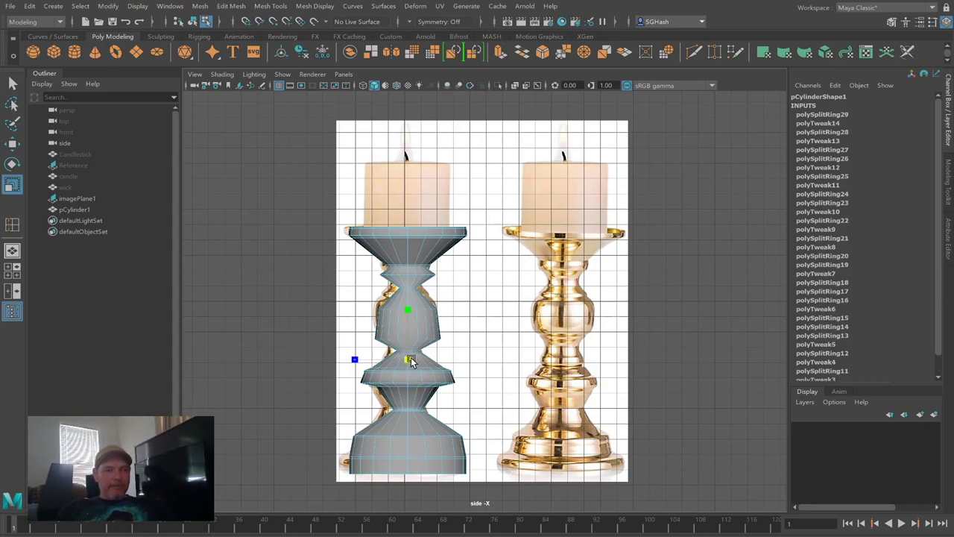
{"action": "left_click_drag", "start_coordinate": [419, 363], "coordinate": [418, 364]}
{"action": "key", "text": "y"}
Step: Insert a supporting edge loop on the flat band below the stepped ledge, and check the shape in the smooth mesh preview
{"action": "key", "text": "F8"}
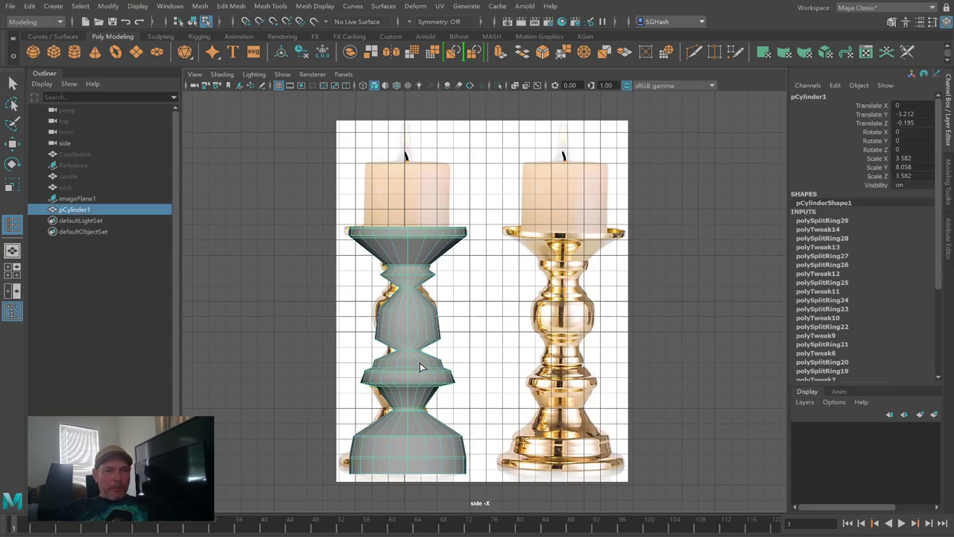
{"action": "key", "text": "F8"}
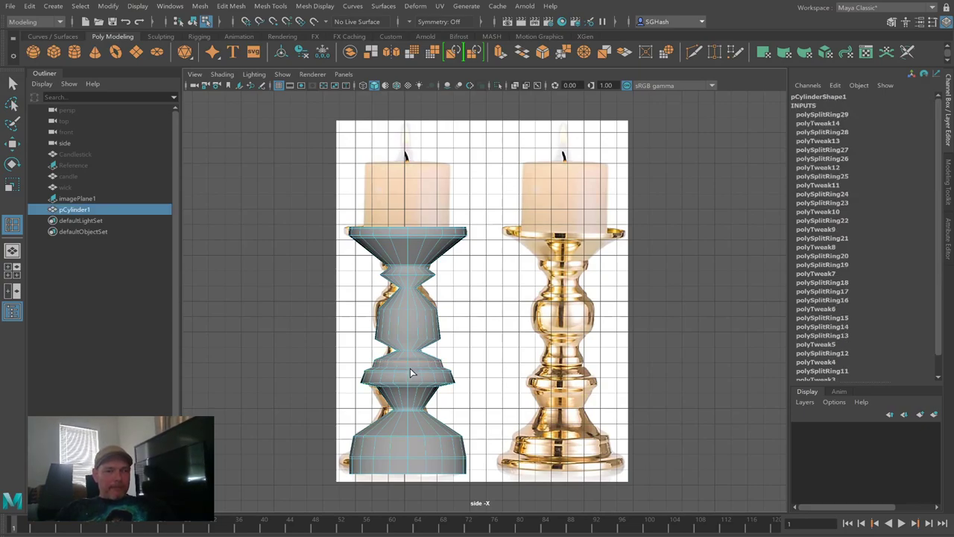
{"action": "left_click", "coordinate": [410, 375]}
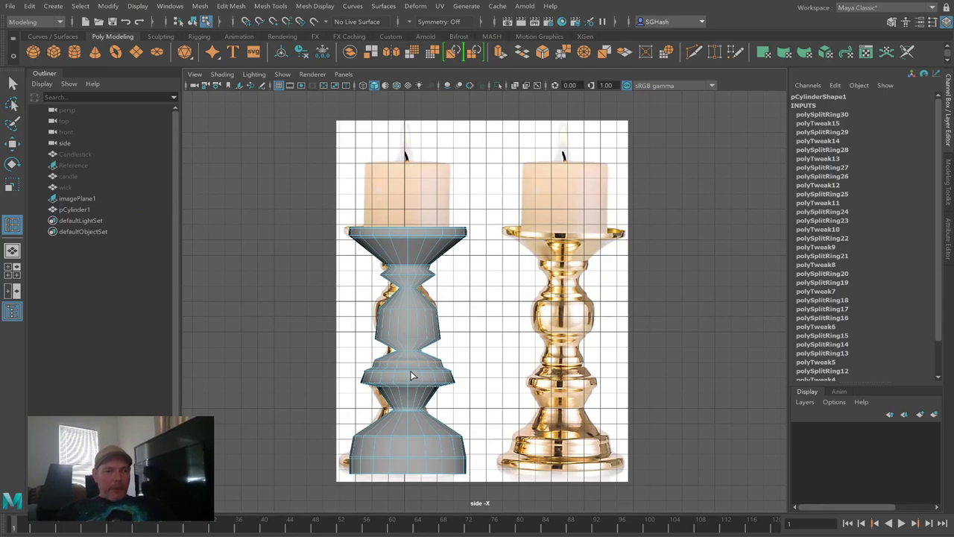
{"action": "key", "text": "3"}
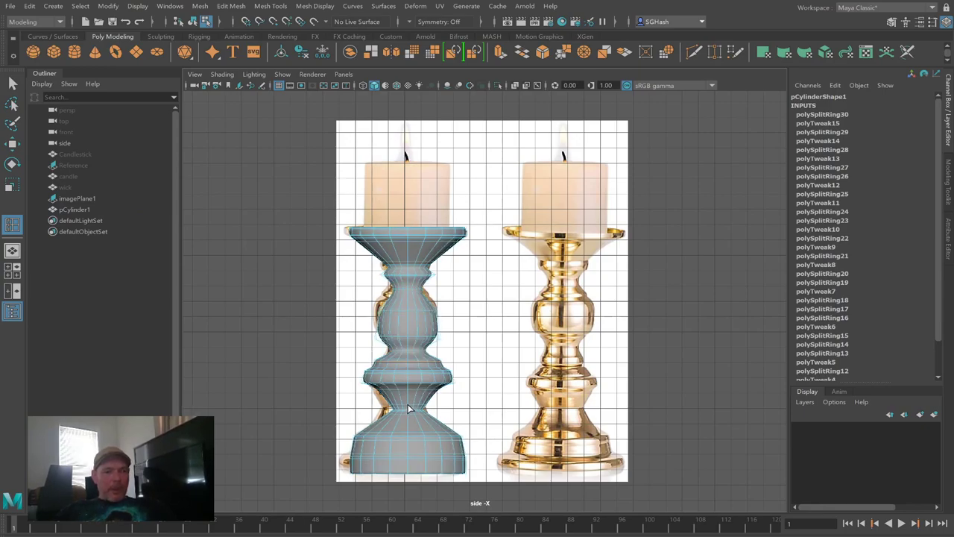
{"action": "key", "text": "q"}
{"action": "key", "text": "F8"}
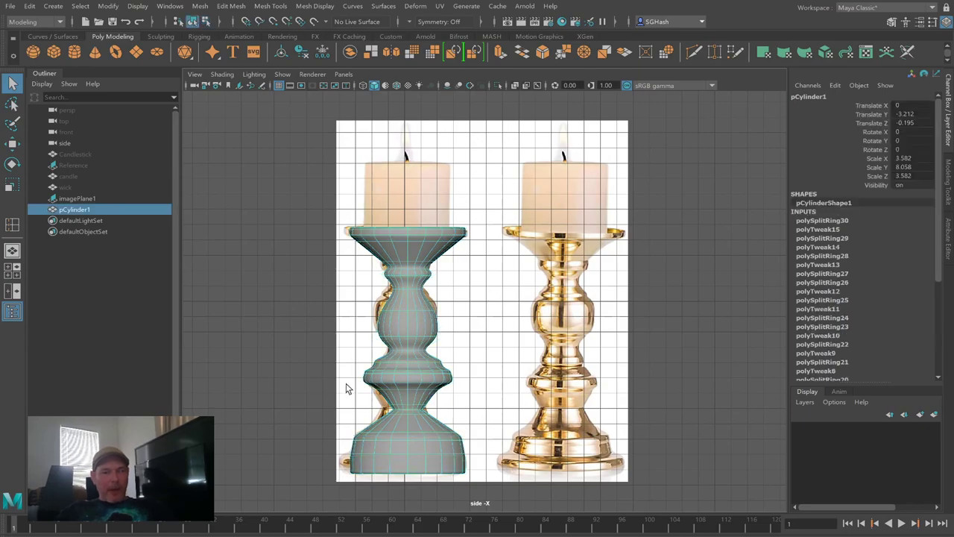
{"action": "left_click", "coordinate": [226, 354]}
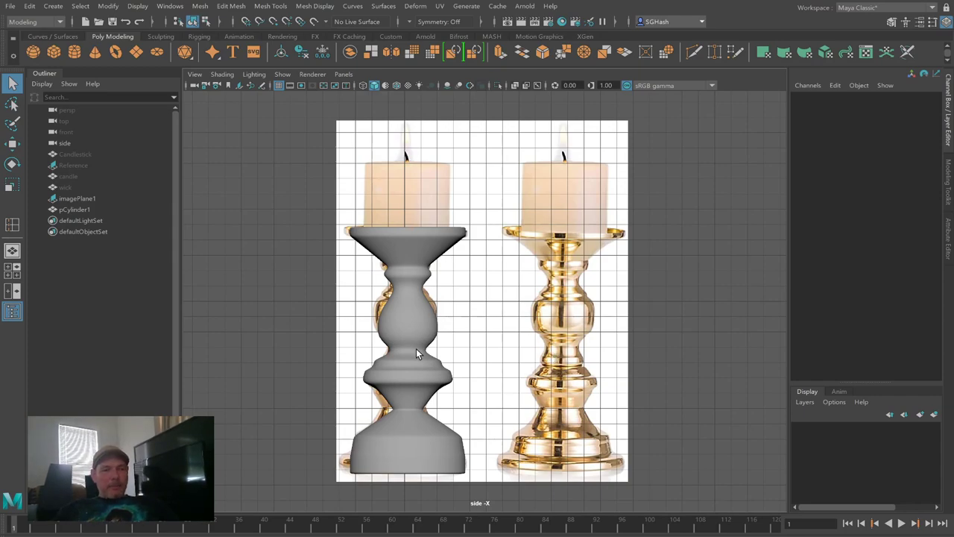
Step: Turn off the smooth mesh preview and move the middle bulge's lower edge loop upward to shorten the bulge
{"action": "left_click", "coordinate": [406, 331]}
{"action": "key", "text": "1"}
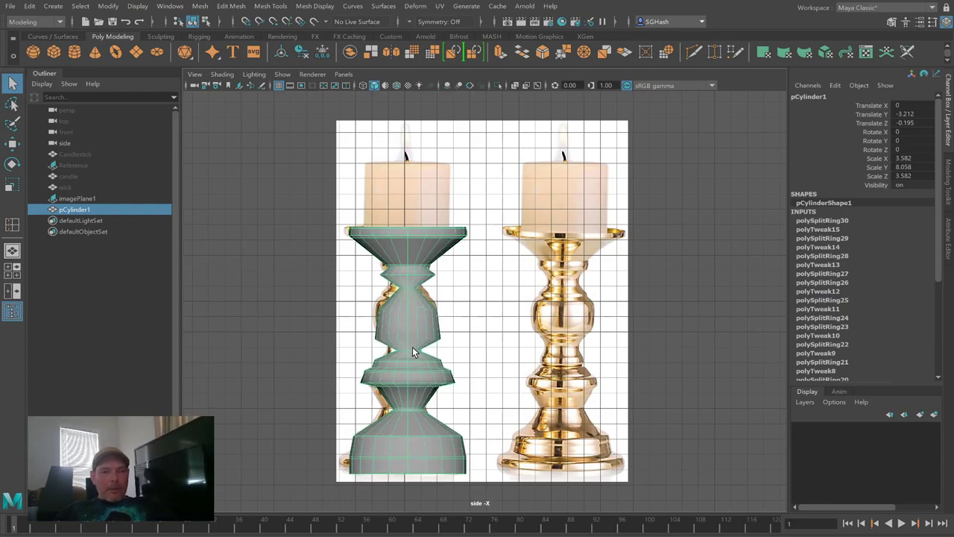
{"action": "key", "text": "F11"}
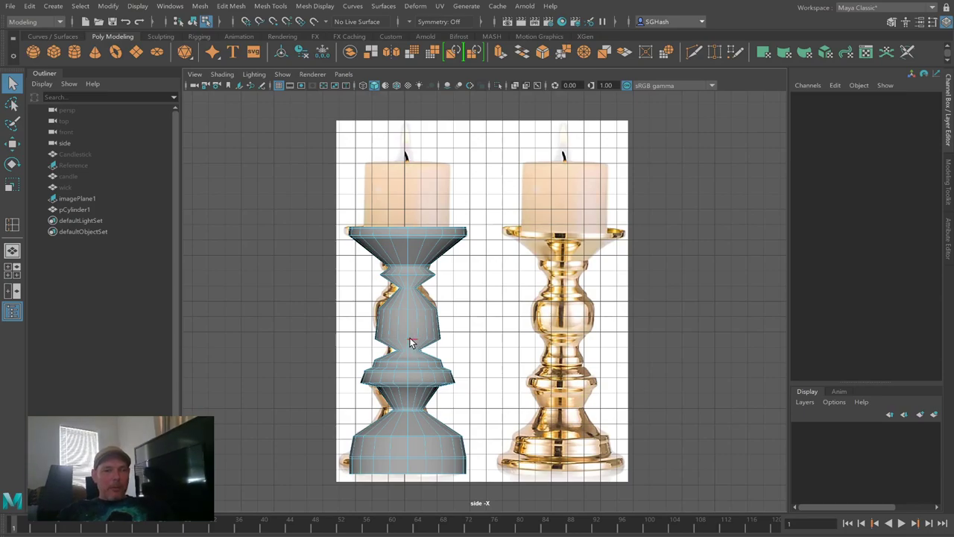
{"action": "left_click", "coordinate": [411, 343]}
{"action": "key", "text": "w"}
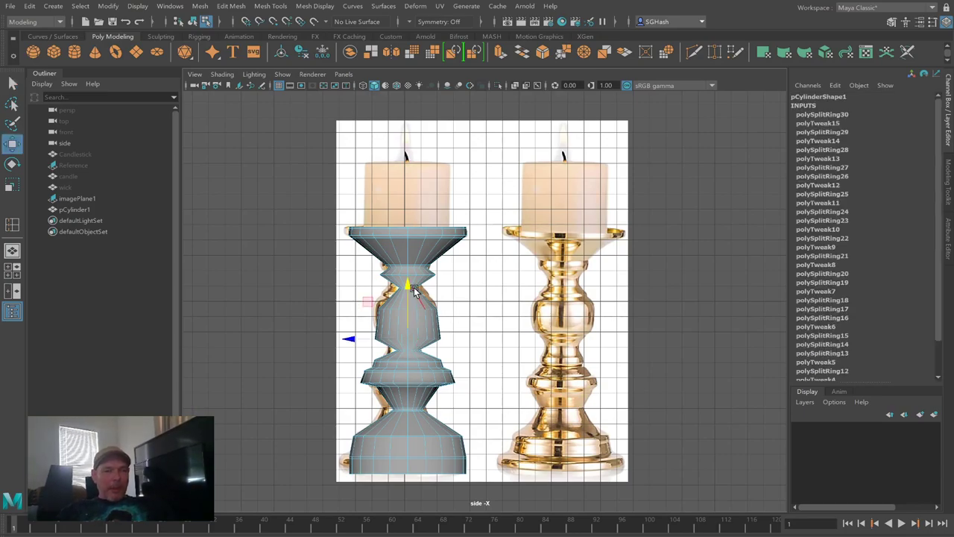
{"action": "left_click_drag", "start_coordinate": [403, 278], "coordinate": [403, 280]}
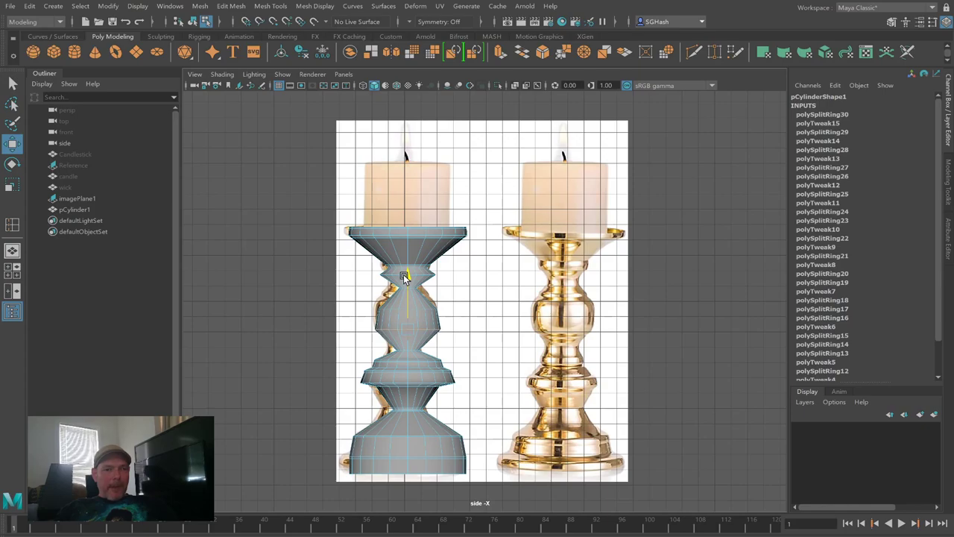
Step: Move the neck edge loop below the middle bulge upward, and compare the mesh with and without smooth preview
{"action": "left_click", "coordinate": [403, 280]}
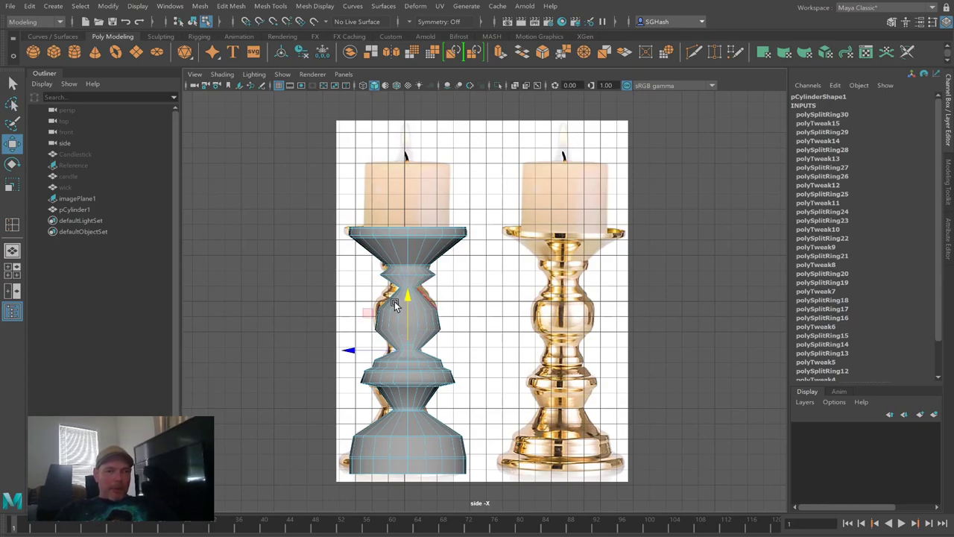
{"action": "left_click", "coordinate": [407, 293]}
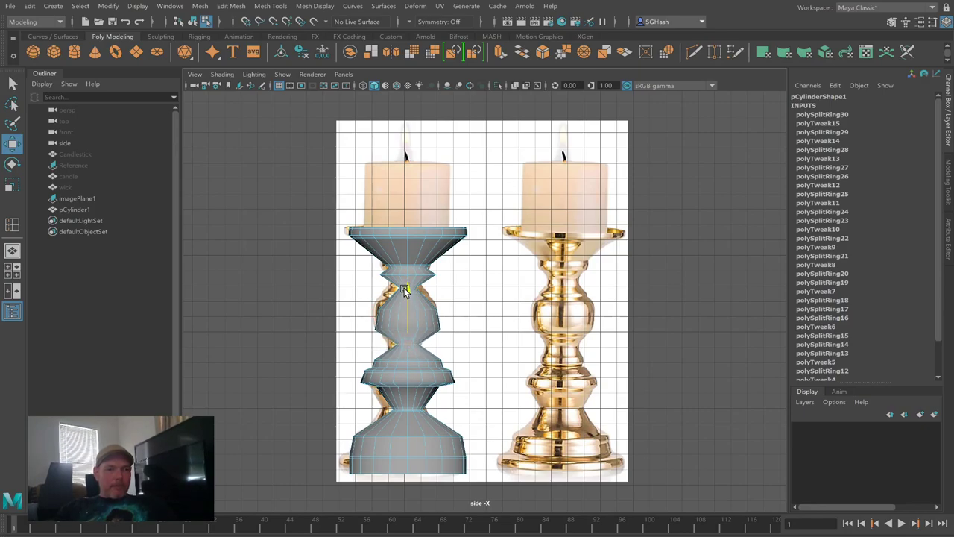
{"action": "left_click", "coordinate": [431, 350]}
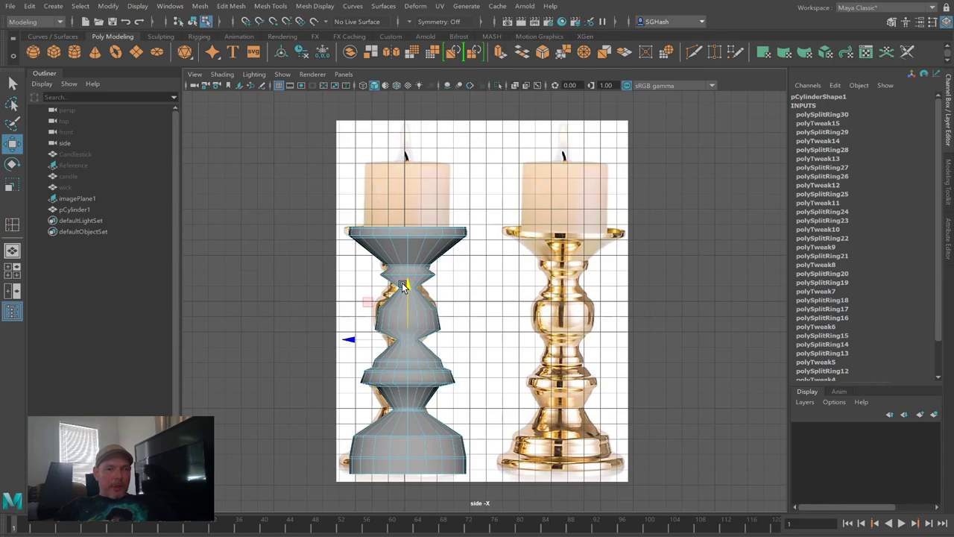
{"action": "middle_click_drag", "start_coordinate": [431, 356], "coordinate": [433, 371]}
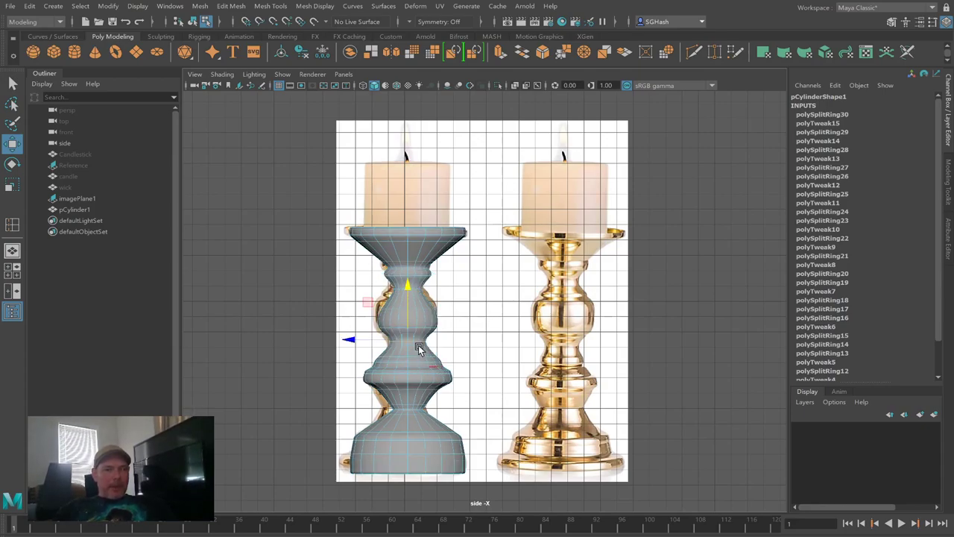
{"action": "key", "text": "F8"}
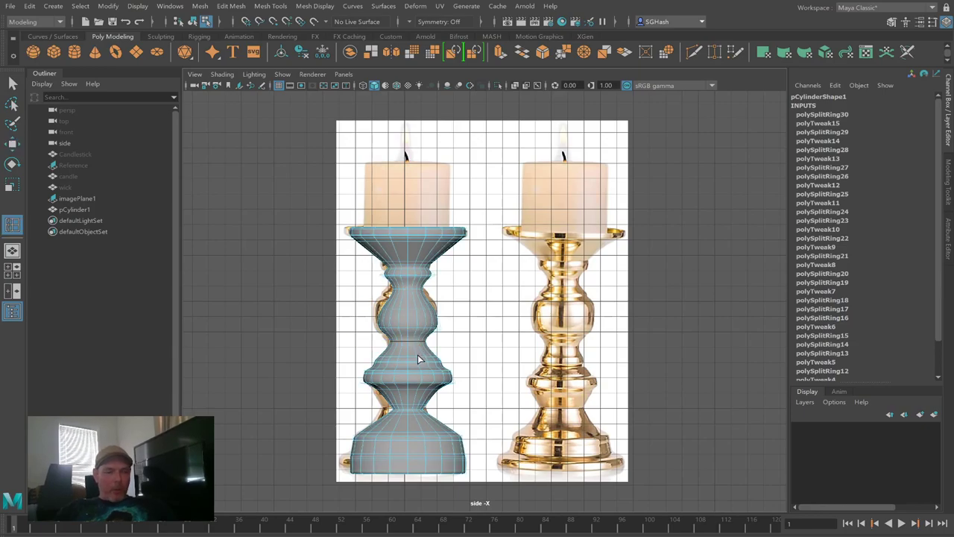
{"action": "key", "text": "1"}
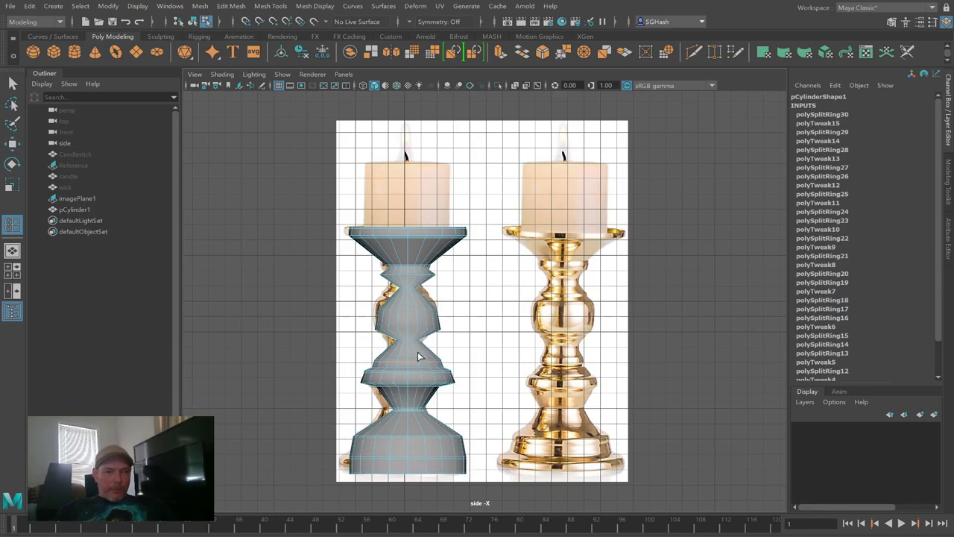
{"action": "key", "text": "3"}
{"action": "key", "text": "1"}
{"action": "key", "text": "3"}
{"action": "key", "text": "1"}
{"action": "key", "text": "3"}
Step: Insert an edge loop between the neck and the stepped ledge, scale it outward, and move it slightly upward
{"action": "left_click", "coordinate": [426, 355]}
{"action": "key", "text": "1"}
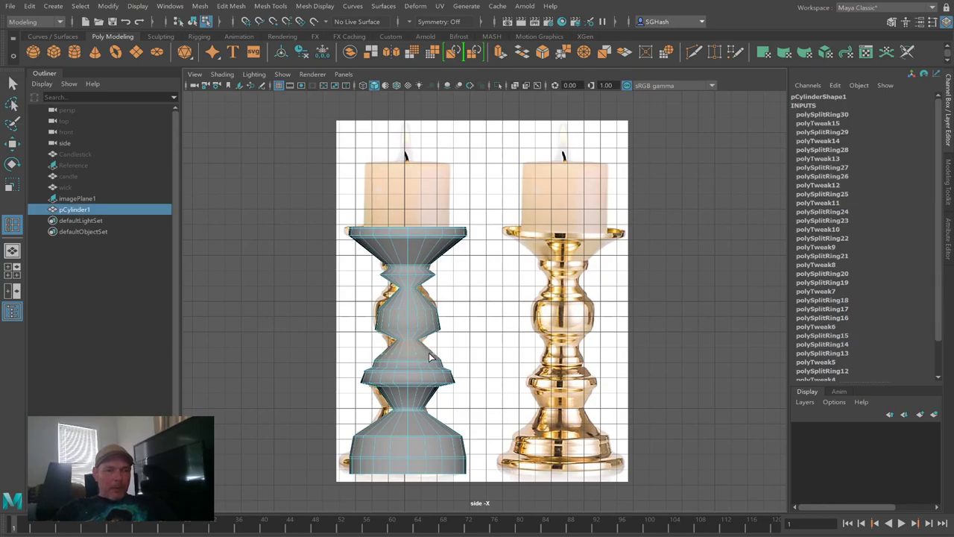
{"action": "left_click", "coordinate": [430, 356]}
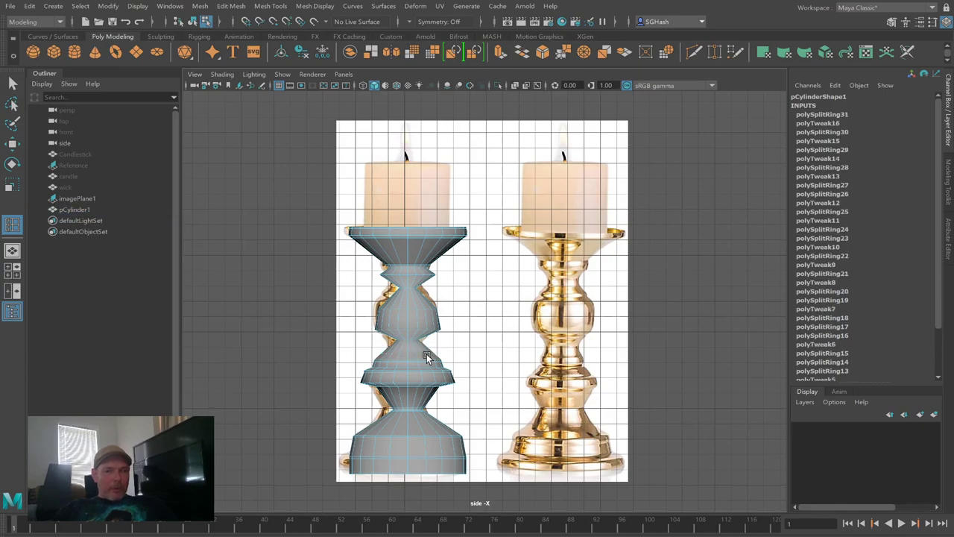
{"action": "key", "text": "r"}
{"action": "left_click_drag", "start_coordinate": [407, 355], "coordinate": [416, 355]}
{"action": "key", "text": "w"}
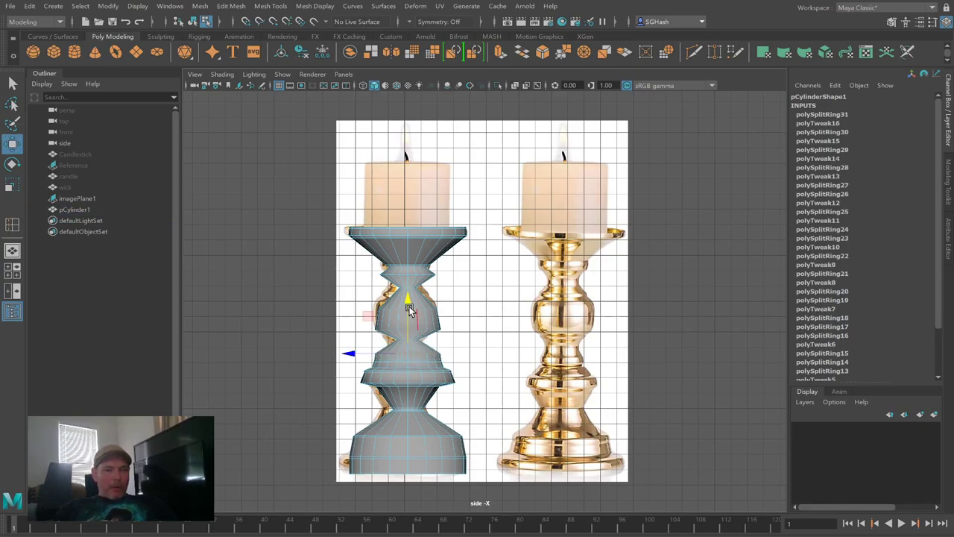
{"action": "left_click_drag", "start_coordinate": [406, 311], "coordinate": [408, 308]}
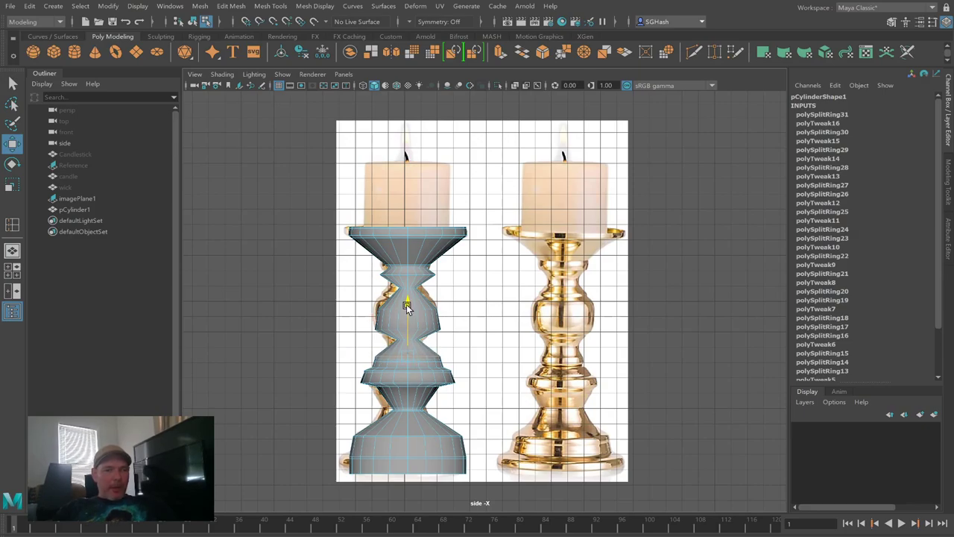
Step: Scale the edge loop just above the stepped ledge slightly outward and fine-tune its height
{"action": "key", "text": "r"}
{"action": "left_click_drag", "start_coordinate": [409, 360], "coordinate": [414, 358]}
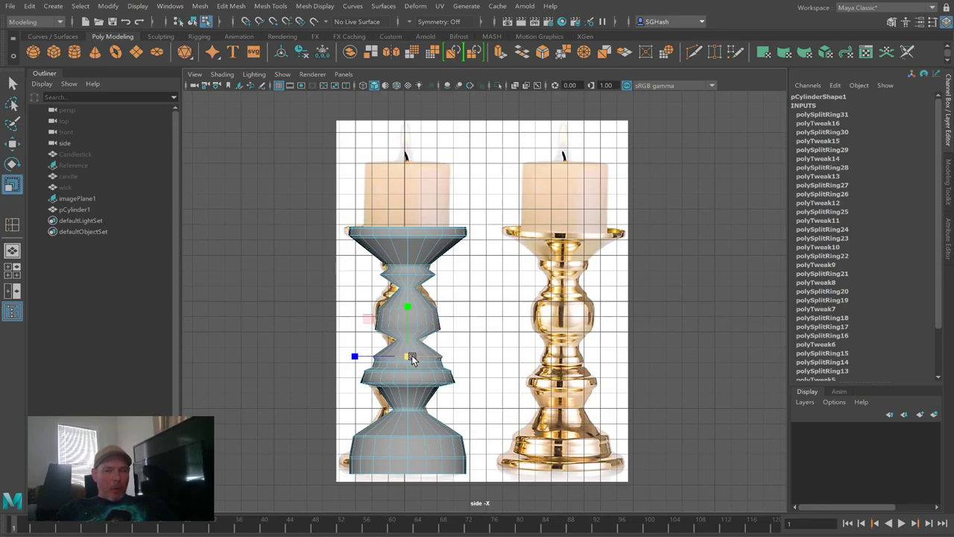
{"action": "key", "text": "w"}
{"action": "left_click", "coordinate": [408, 302]}
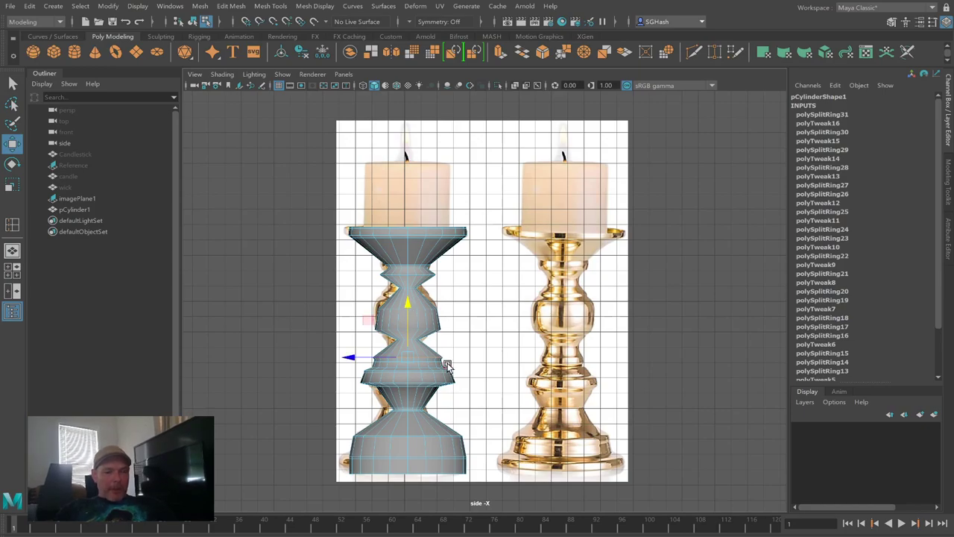
Step: In the smooth mesh preview, widen the edge loop above the stepped ledge further and adjust its vertical position to sharpen the rim
{"action": "key", "text": "3"}
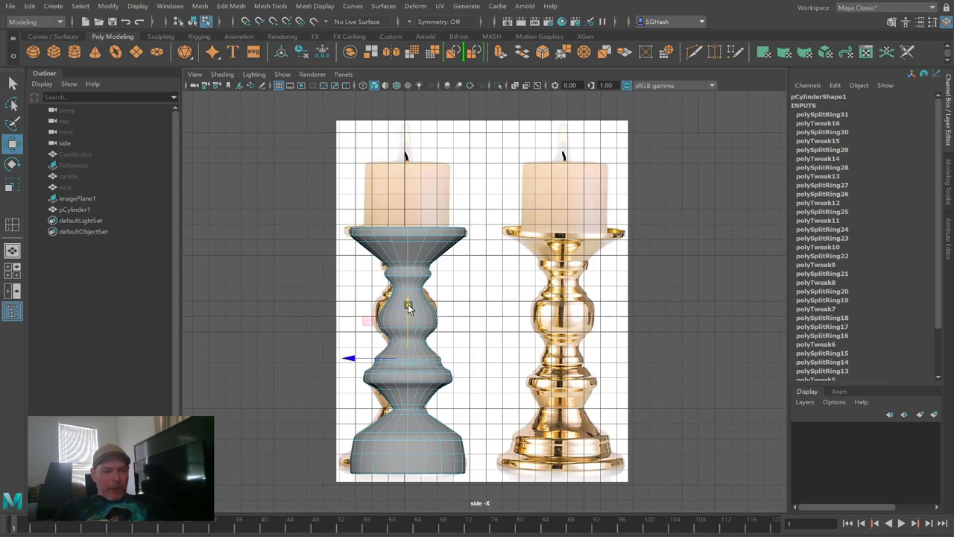
{"action": "key", "text": "r"}
{"action": "left_click_drag", "start_coordinate": [410, 361], "coordinate": [417, 363]}
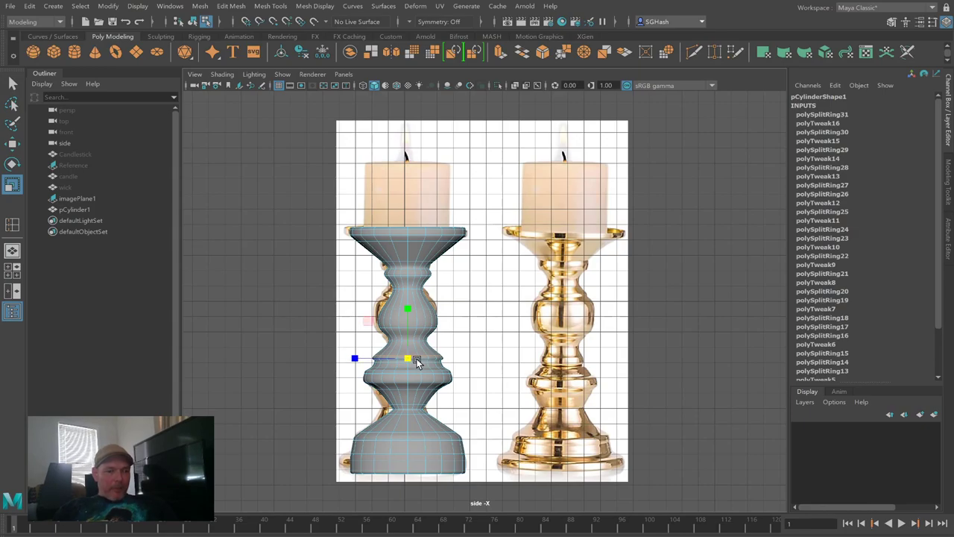
{"action": "key", "text": "w"}
{"action": "left_click", "coordinate": [403, 304]}
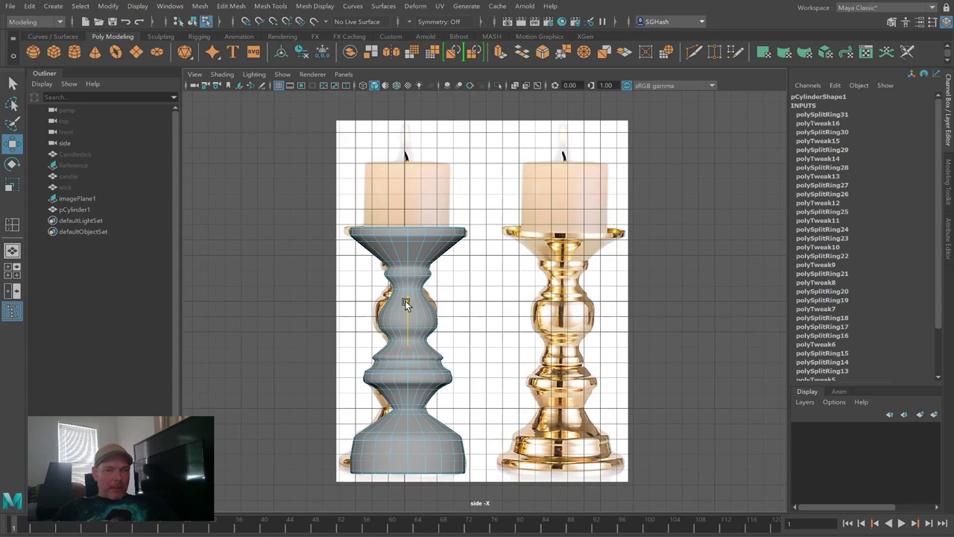
{"action": "double_click", "coordinate": [410, 360]}
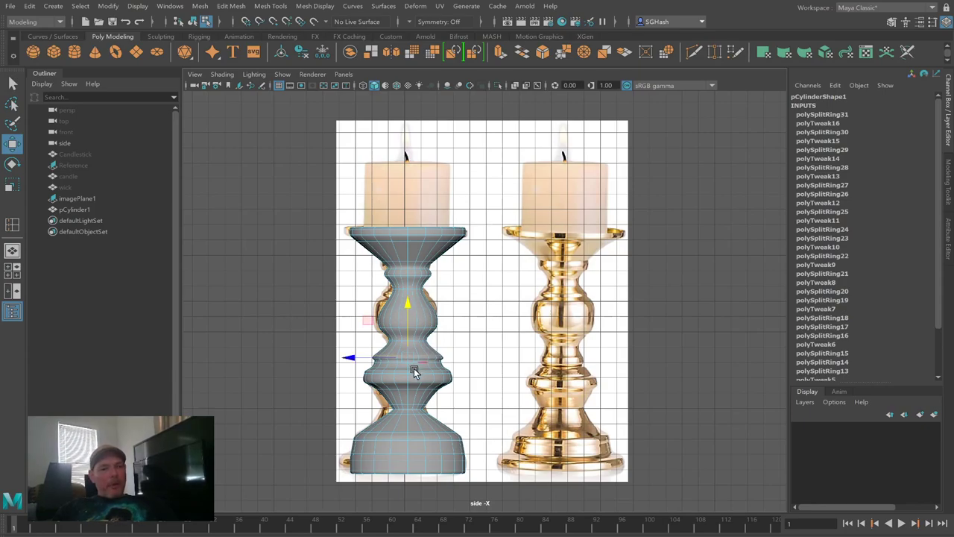
{"action": "key", "text": "q"}
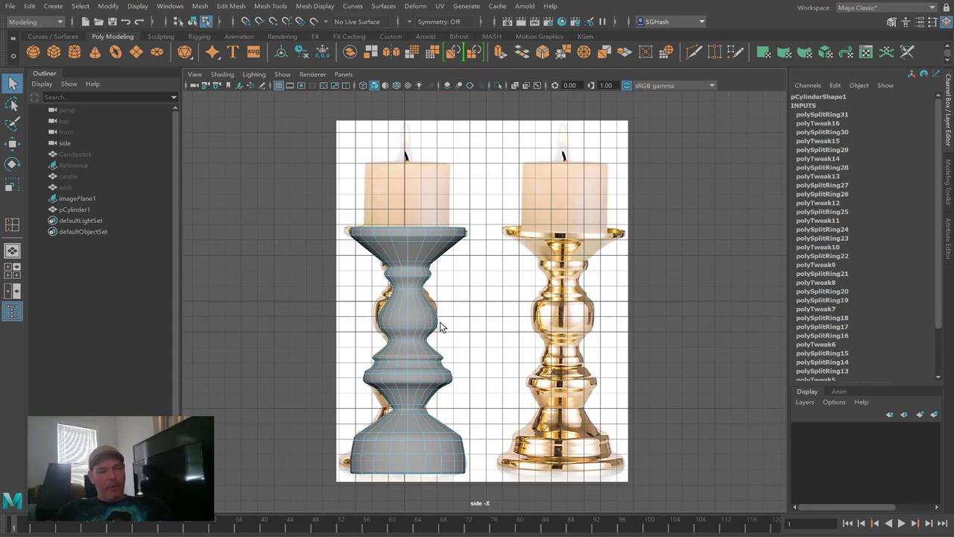
Step: Try inserting another edge loop near the collar beneath the cup on the unsmoothed mesh
{"action": "key", "text": "1"}
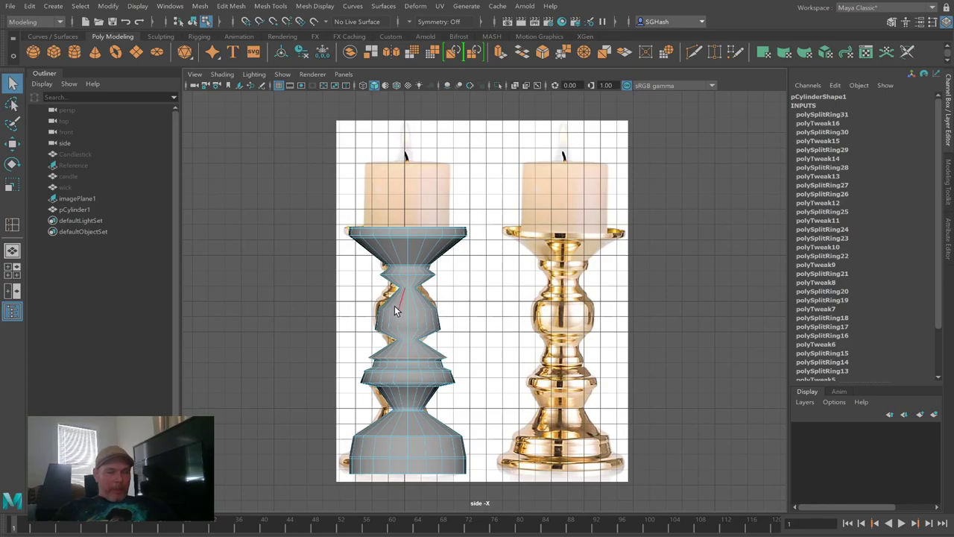
{"action": "key", "text": "y"}
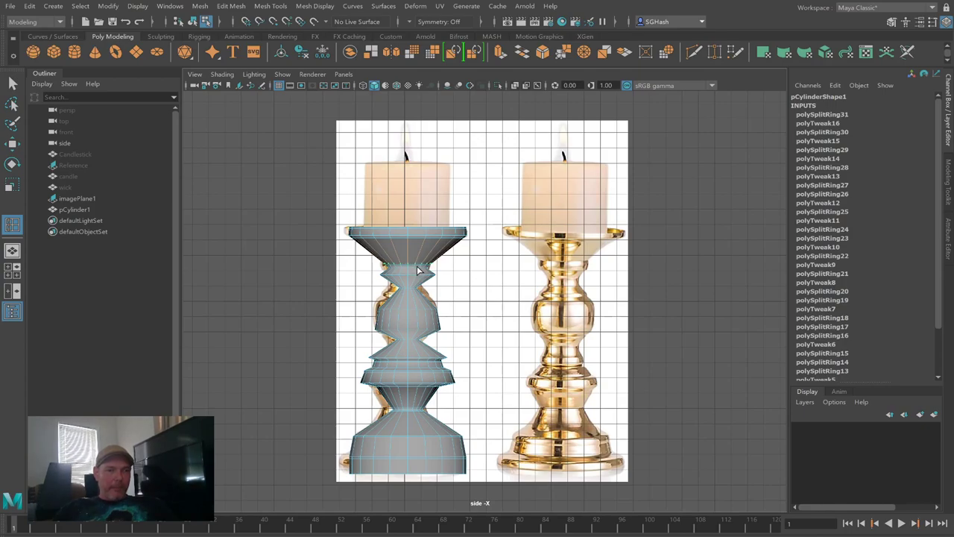
{"action": "left_click", "coordinate": [391, 314]}
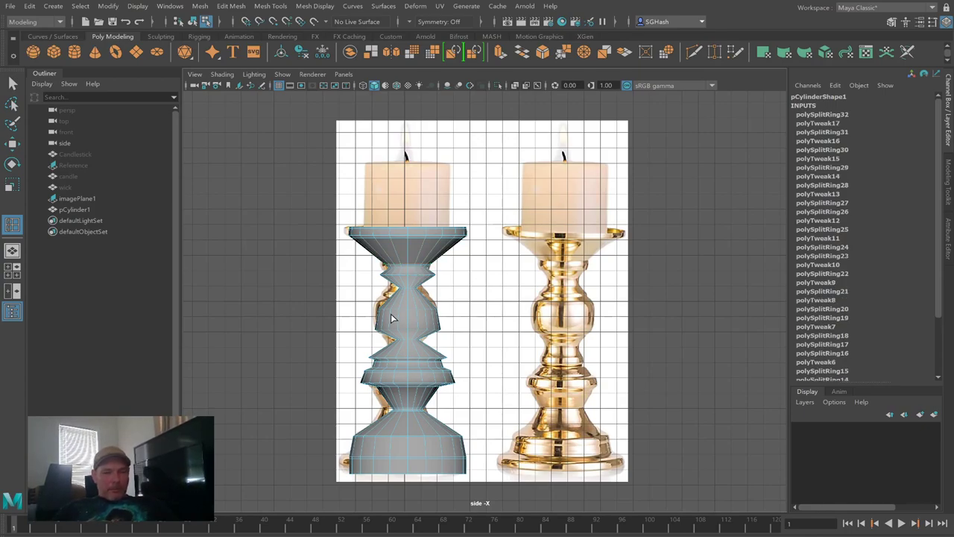
{"action": "key", "text": "ctrl+z"}
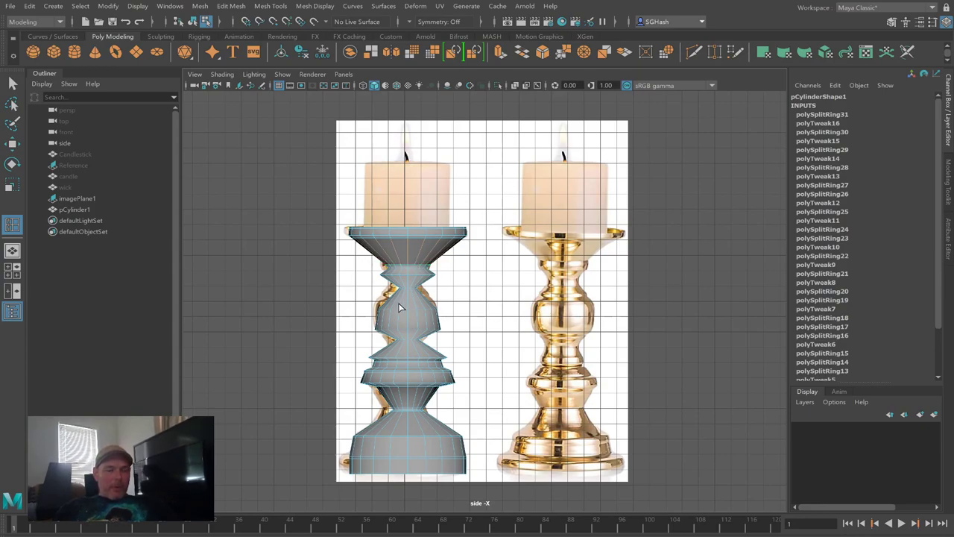
Step: Compare the smoothed neck with the reference, and on the unsmoothed mesh move the cup's base edge loop down toward the collar
{"action": "key", "text": "3"}
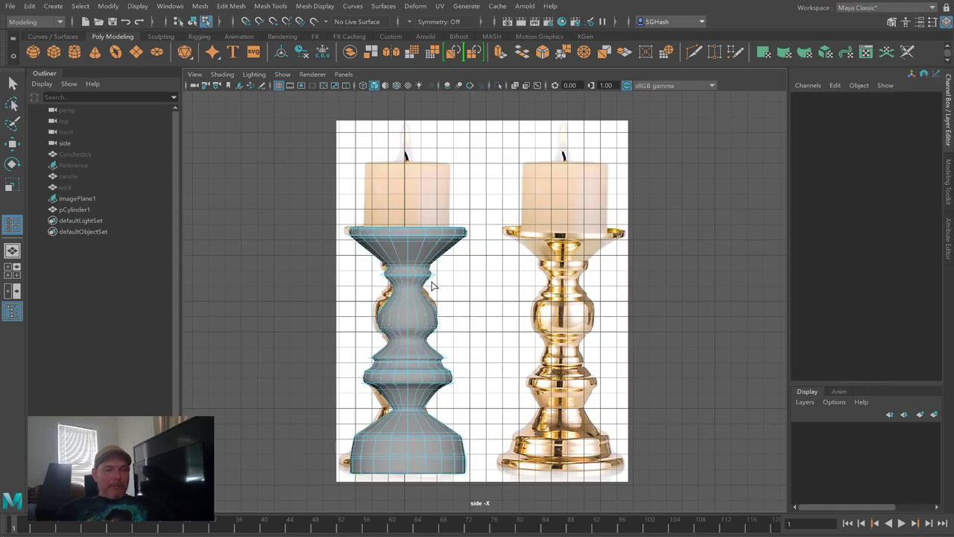
{"action": "scroll", "coordinate": [417, 272], "scroll_direction": "up", "scroll_amount": 5}
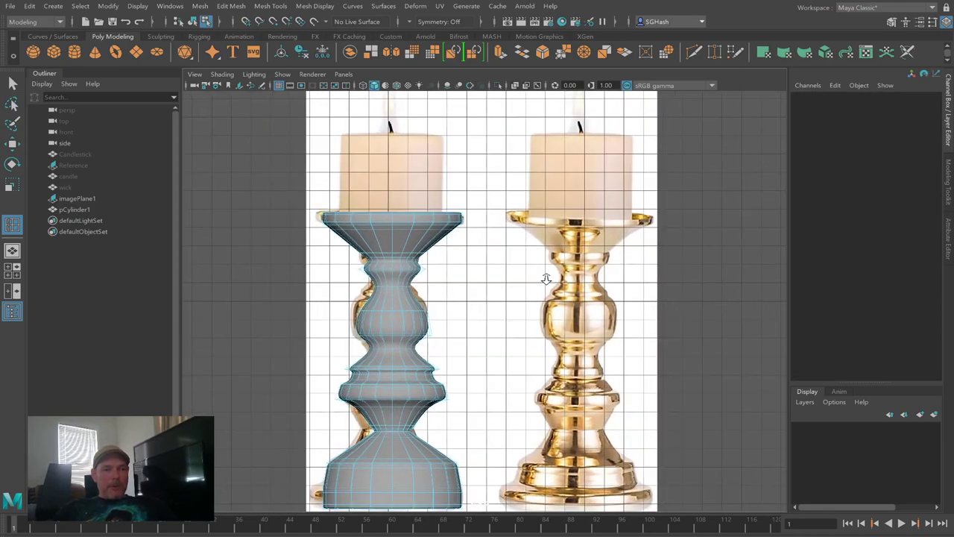
{"action": "scroll", "coordinate": [437, 247], "scroll_direction": "up", "scroll_amount": 3}
{"action": "scroll", "coordinate": [303, 219], "scroll_direction": "down", "scroll_amount": 6}
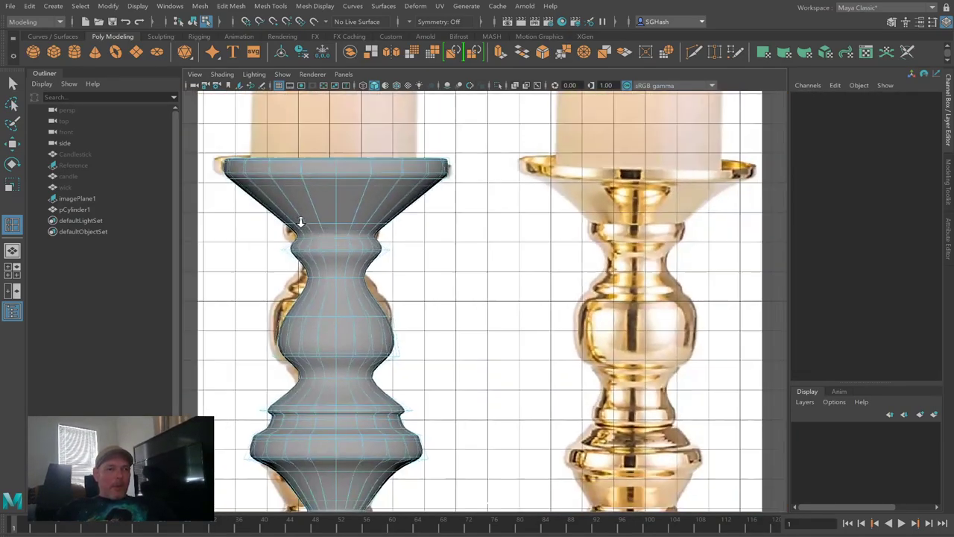
{"action": "scroll", "coordinate": [343, 225], "scroll_direction": "up", "scroll_amount": 3}
{"action": "scroll", "coordinate": [343, 225], "scroll_direction": "up", "scroll_amount": 2}
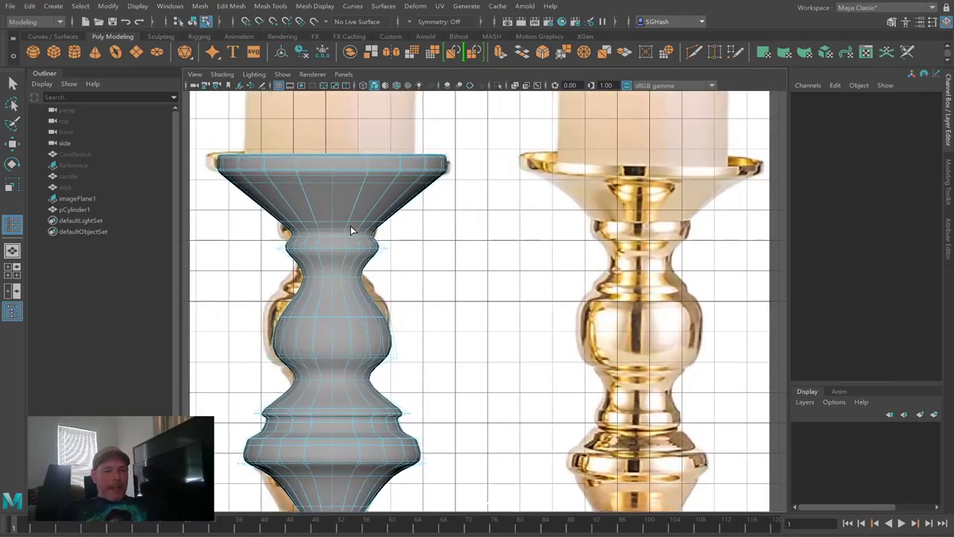
{"action": "key", "text": "q"}
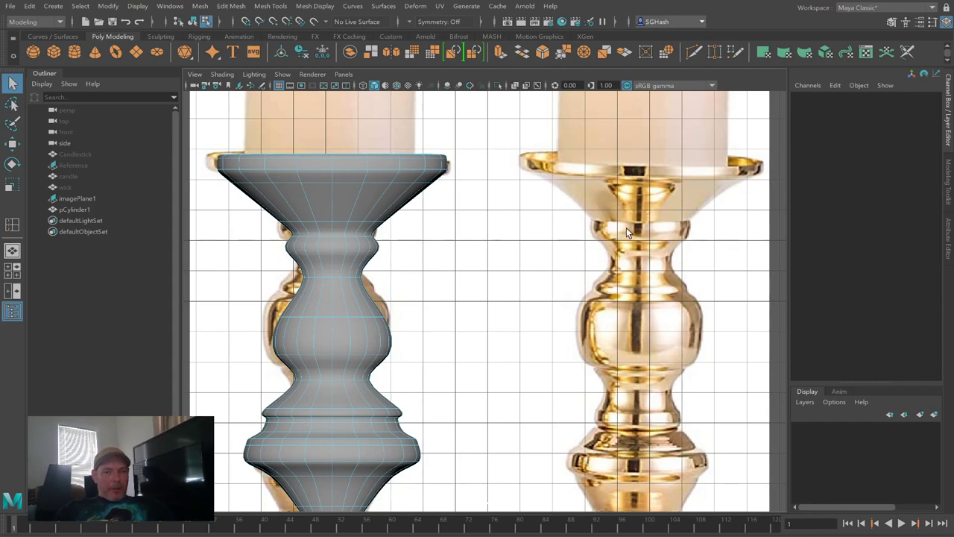
{"action": "key", "text": "1"}
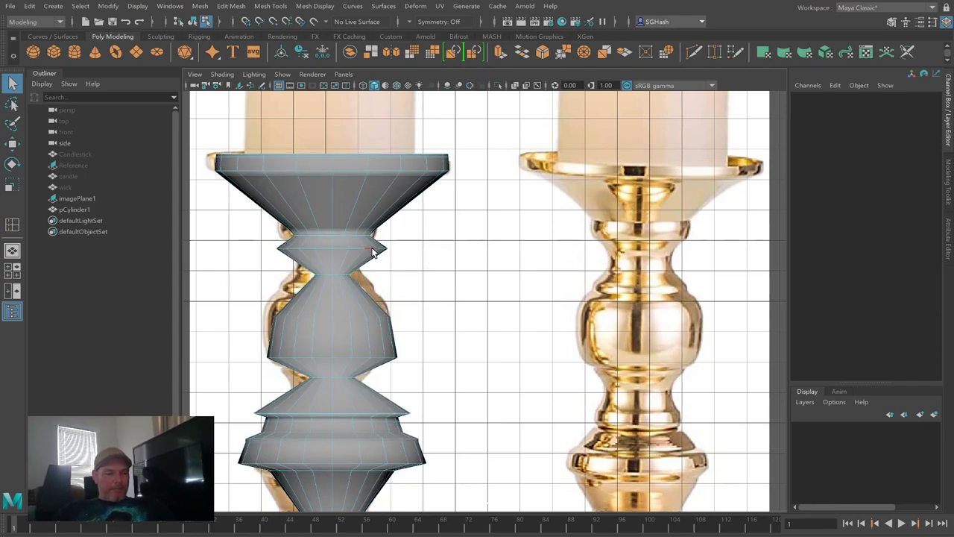
{"action": "left_click", "coordinate": [333, 232]}
{"action": "key", "text": "w"}
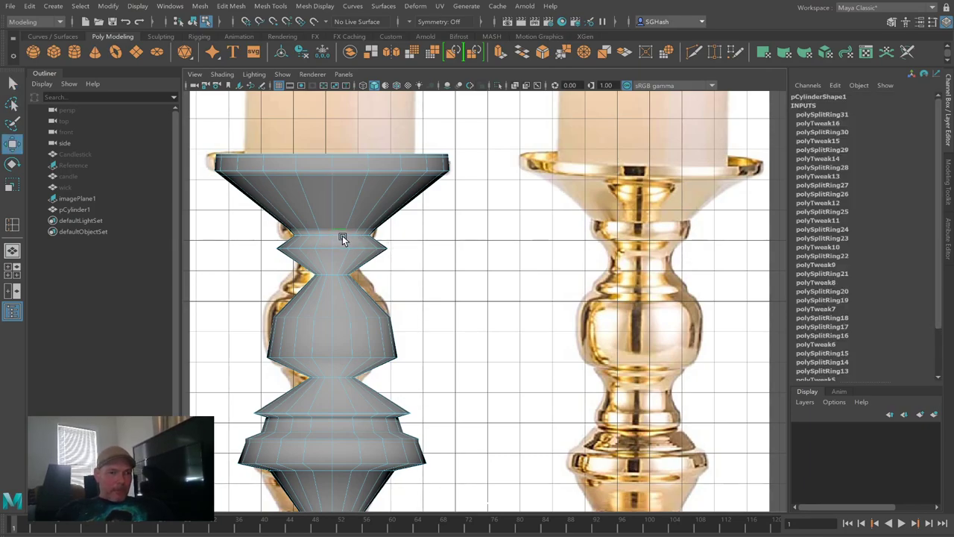
{"action": "mouse_move", "coordinate": [332, 184]}
{"action": "left_mouse_down"}
{"action": "mouse_move", "coordinate": [332, 148]}
{"action": "mouse_move", "coordinate": [329, 187]}
{"action": "left_mouse_up"}
{"action": "key", "text": "f"}
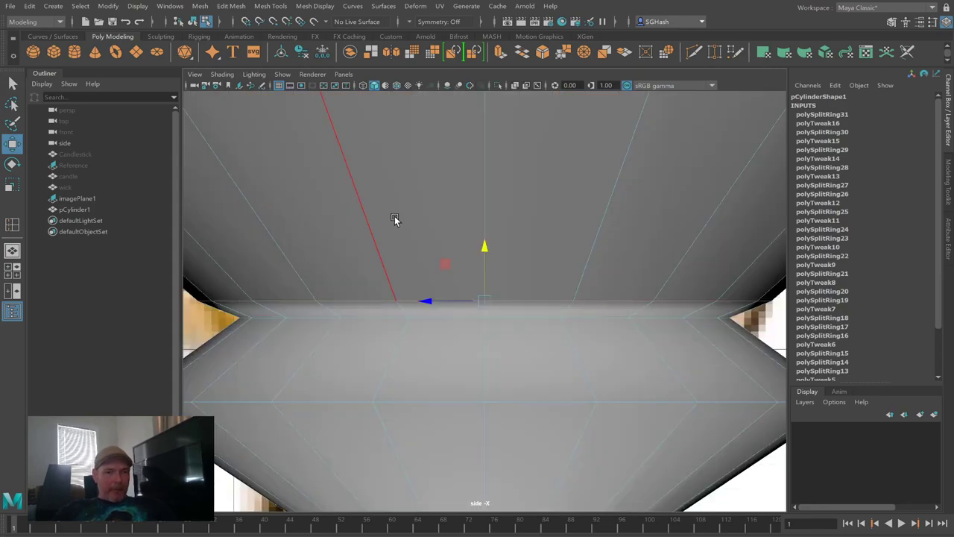
{"action": "left_click_drag", "start_coordinate": [485, 249], "coordinate": [483, 258]}
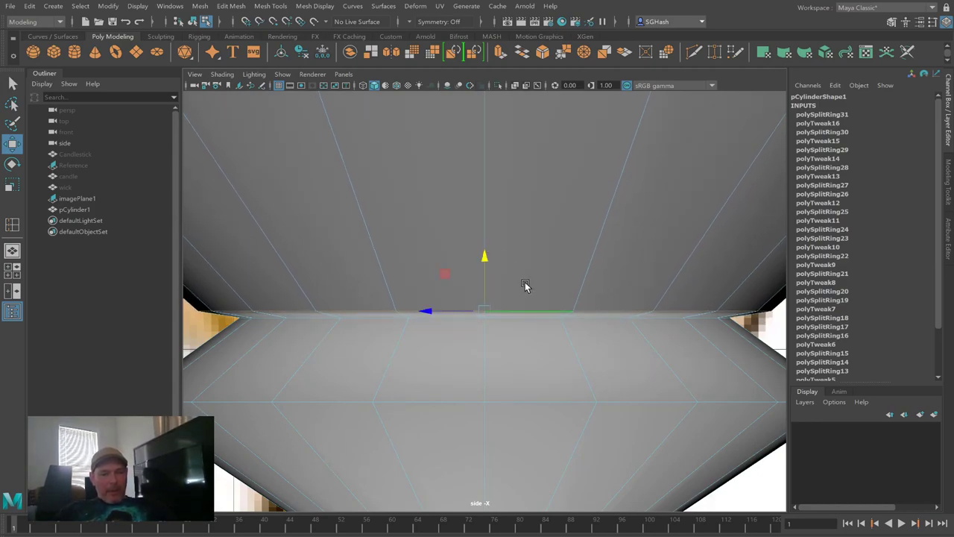
Step: Insert an edge loop between the cup's base loop and the collar, and move the base loop down close to it
{"action": "right_click_drag", "start_coordinate": [507, 357], "coordinate": [515, 354], "text": "shift"}
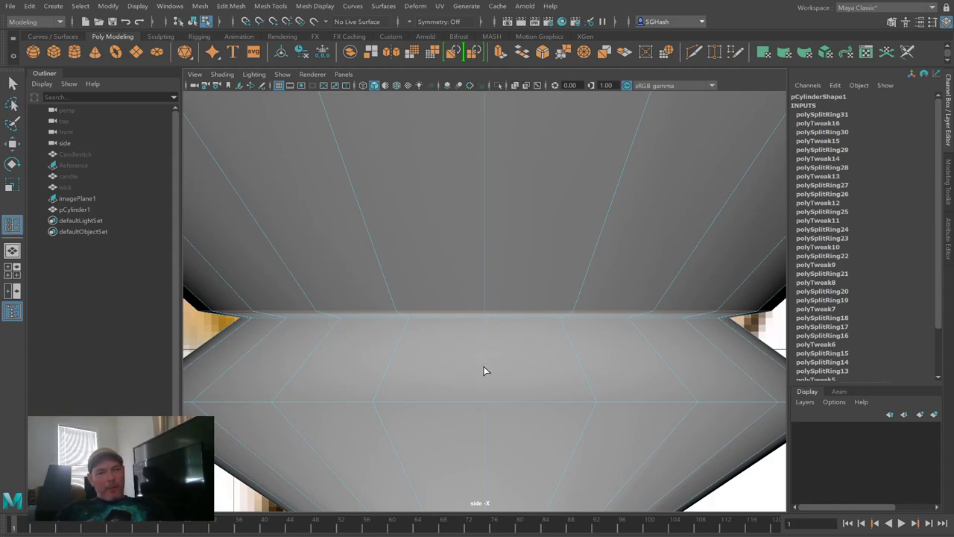
{"action": "left_click", "coordinate": [476, 319]}
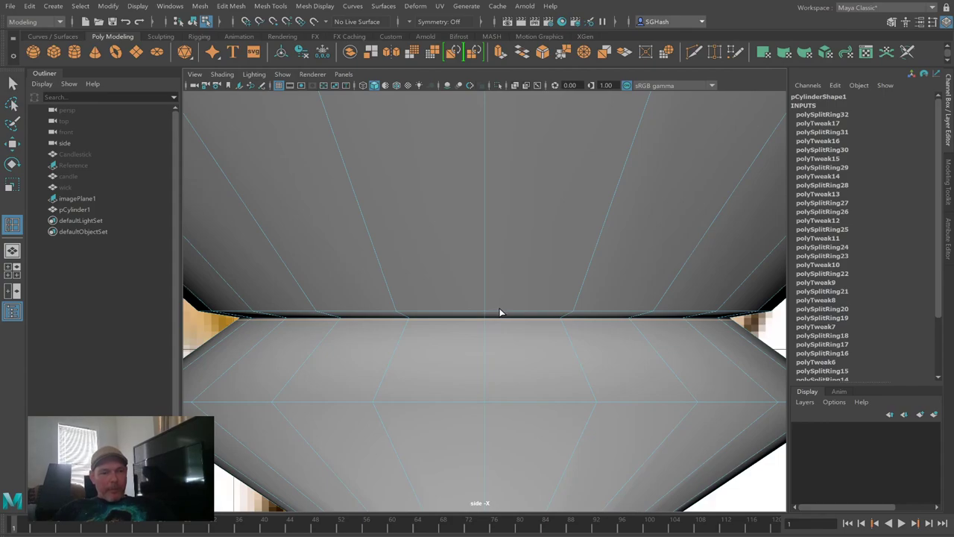
{"action": "key", "text": "w"}
{"action": "left_click", "coordinate": [500, 313]}
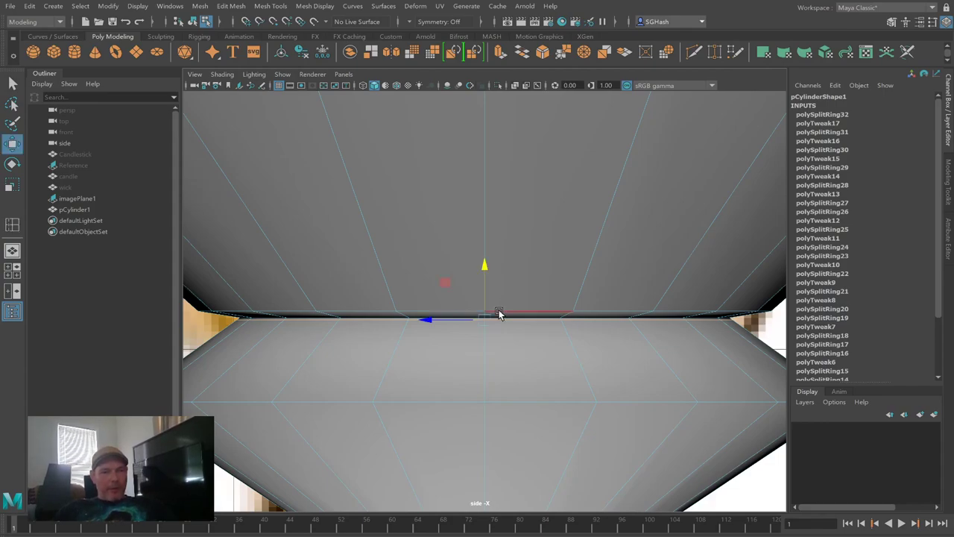
{"action": "left_click", "coordinate": [484, 259]}
{"action": "left_click", "coordinate": [484, 261]}
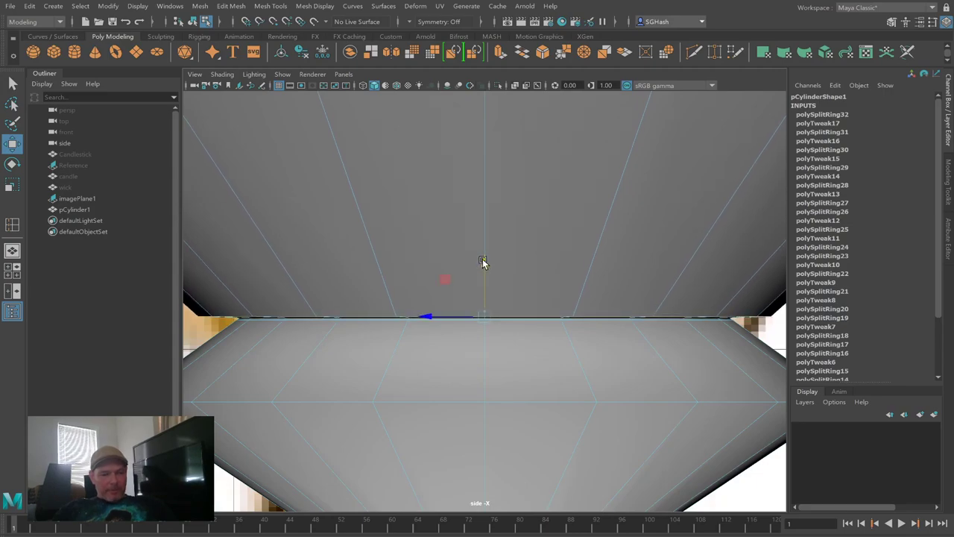
Step: Scale the cup's base edge loop inward to the width of the collar's narrow top, and check the shape with smooth preview in object mode
{"action": "key", "text": "r"}
{"action": "left_click_drag", "start_coordinate": [485, 318], "coordinate": [432, 317]}
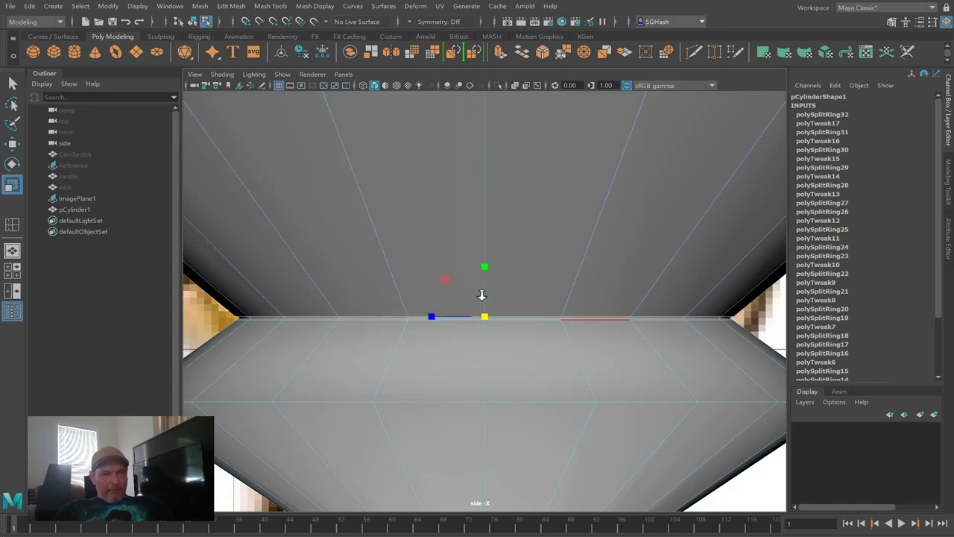
{"action": "scroll", "coordinate": [482, 296], "scroll_direction": "down", "scroll_amount": 5}
{"action": "scroll", "coordinate": [392, 275], "scroll_direction": "up", "scroll_amount": 3}
{"action": "scroll", "coordinate": [630, 307], "scroll_direction": "up", "scroll_amount": 5}
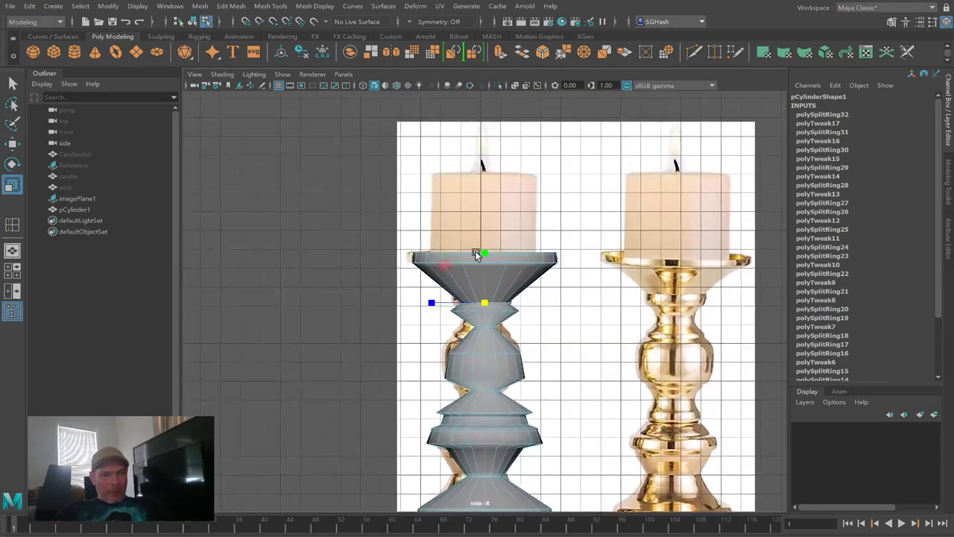
{"action": "key", "text": "q"}
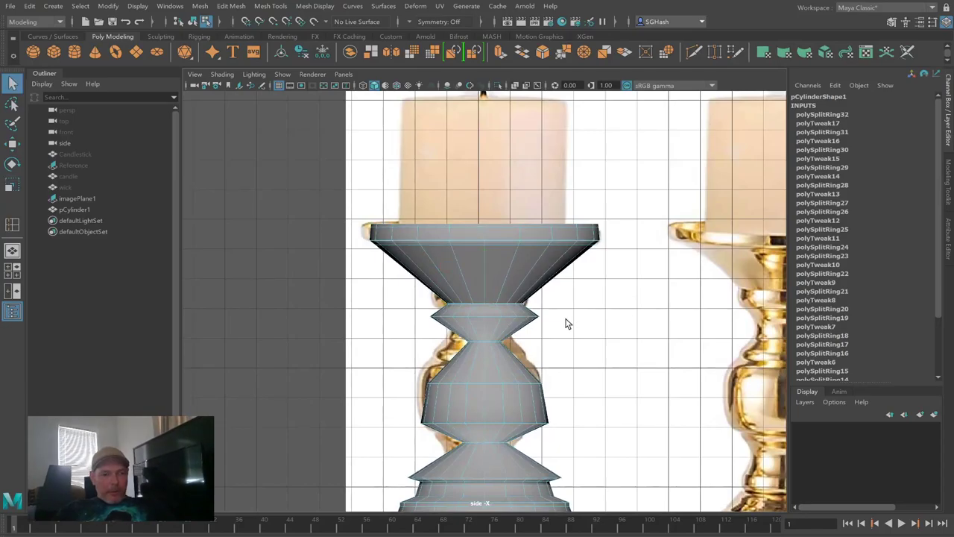
{"action": "key", "text": "3"}
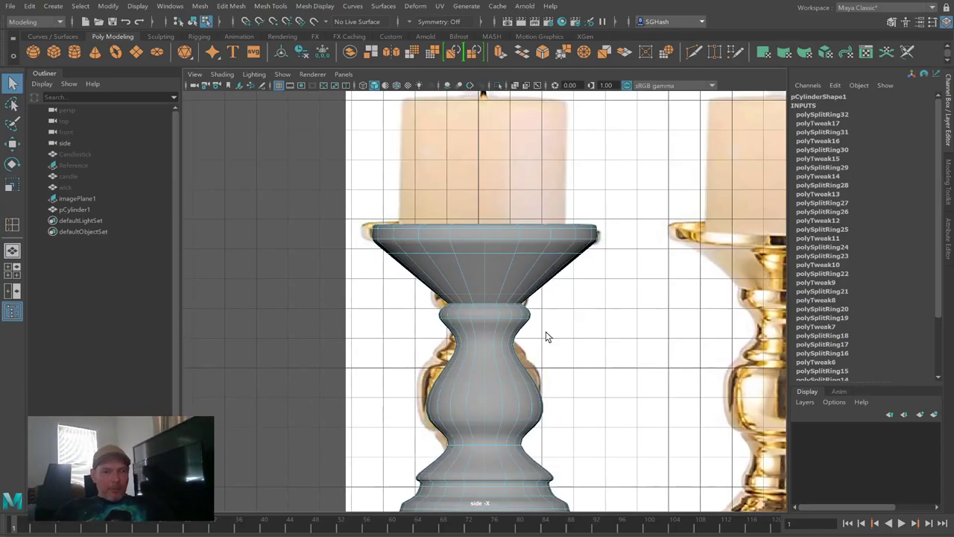
{"action": "left_click", "coordinate": [274, 319]}
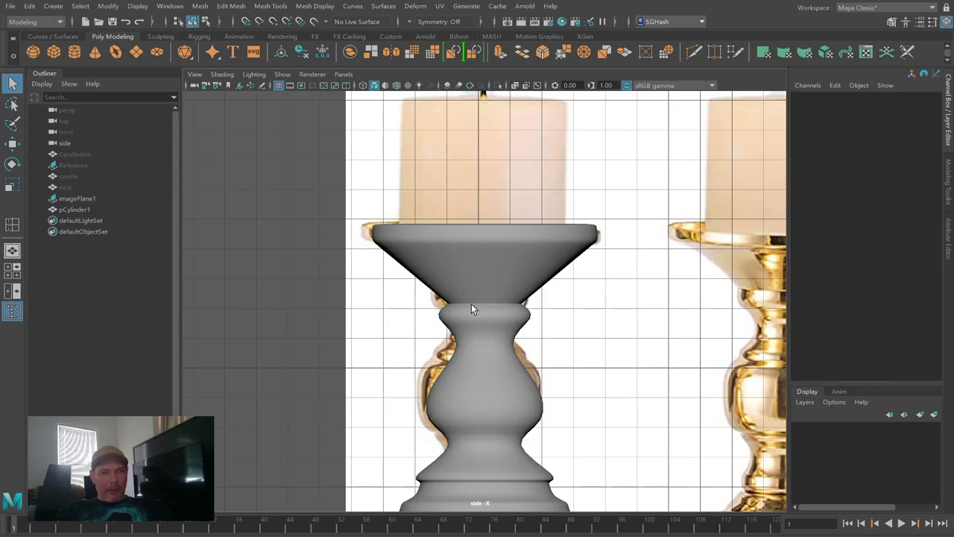
{"action": "scroll", "coordinate": [500, 302], "scroll_direction": "down", "scroll_amount": 3}
{"action": "scroll", "coordinate": [500, 303], "scroll_direction": "down", "scroll_amount": 1}
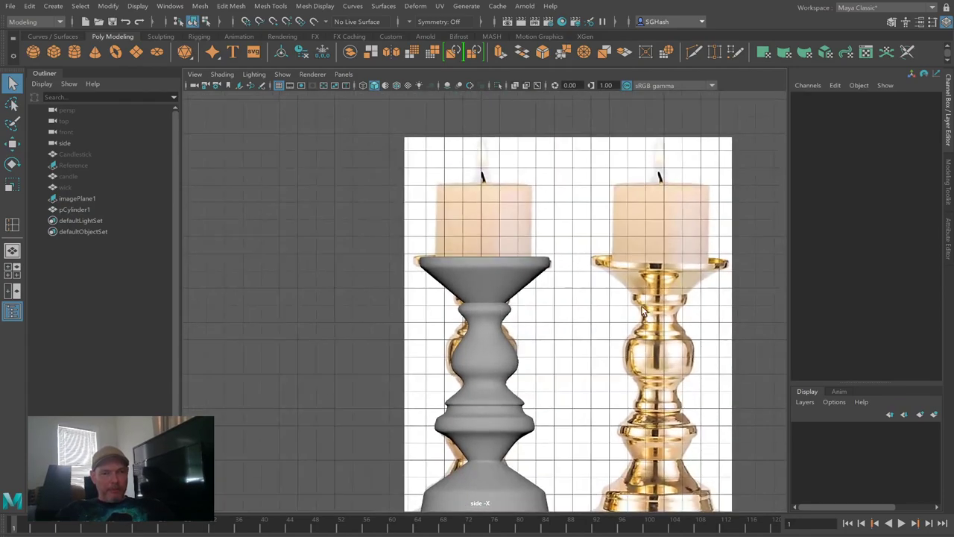
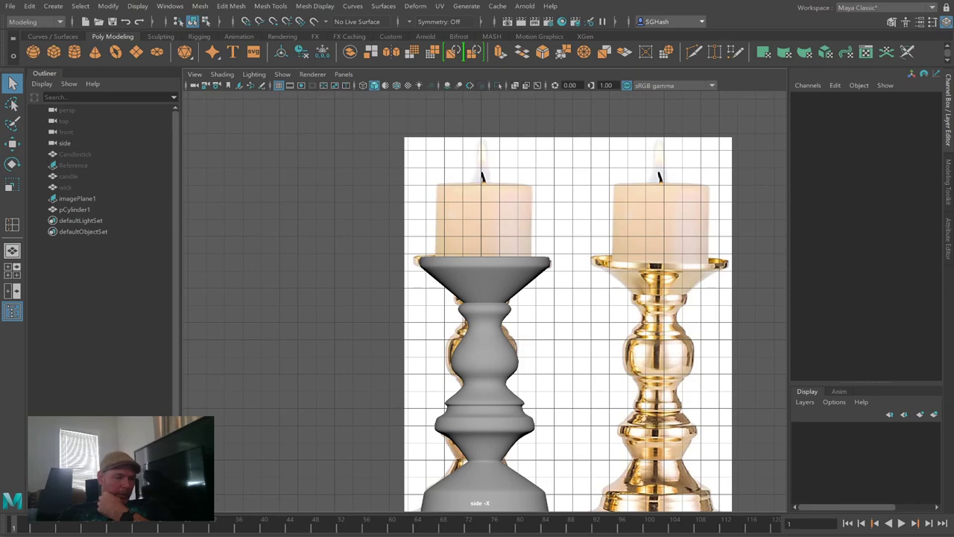
Step: Switch to the perspective view and create a new polygon cylinder
{"action": "scroll", "coordinate": [485, 320], "scroll_direction": "down", "scroll_amount": 2}
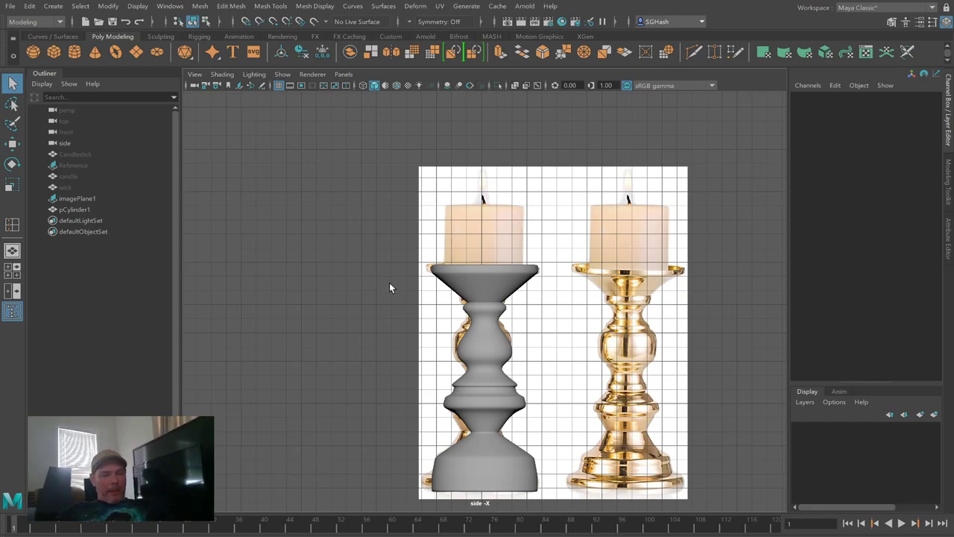
{"action": "scroll", "coordinate": [328, 266], "scroll_direction": "down", "scroll_amount": 1}
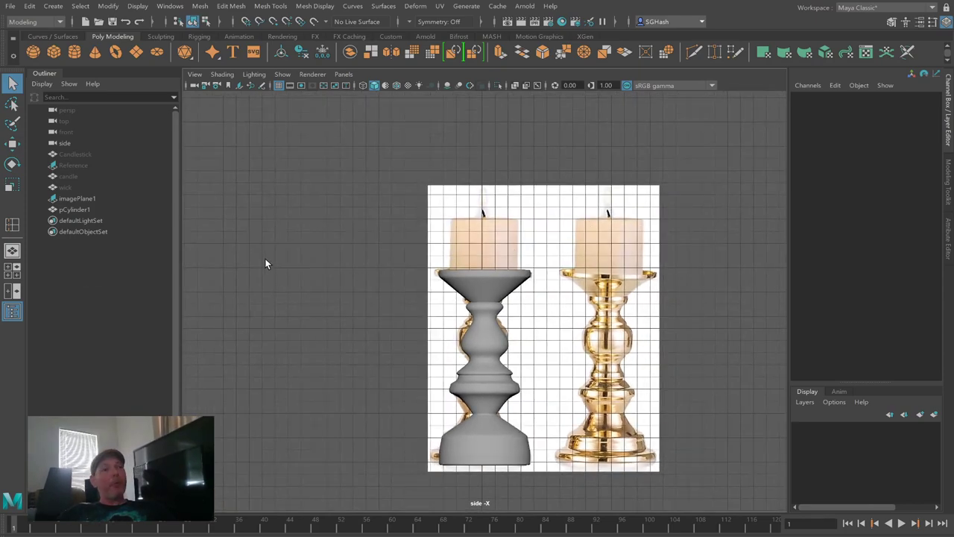
{"action": "left_click", "coordinate": [12, 251]}
{"action": "scroll", "coordinate": [395, 273], "scroll_direction": "down", "scroll_amount": 2}
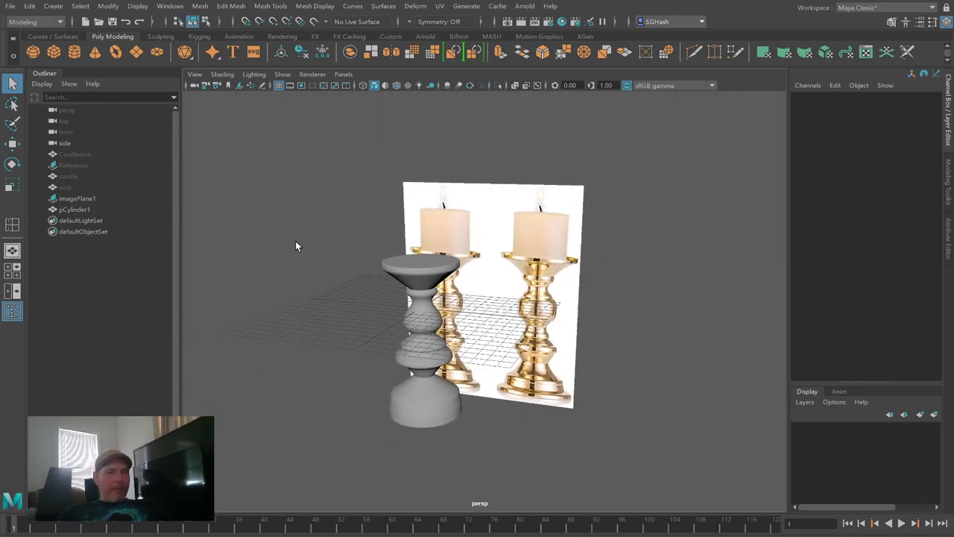
{"action": "left_click", "coordinate": [77, 51]}
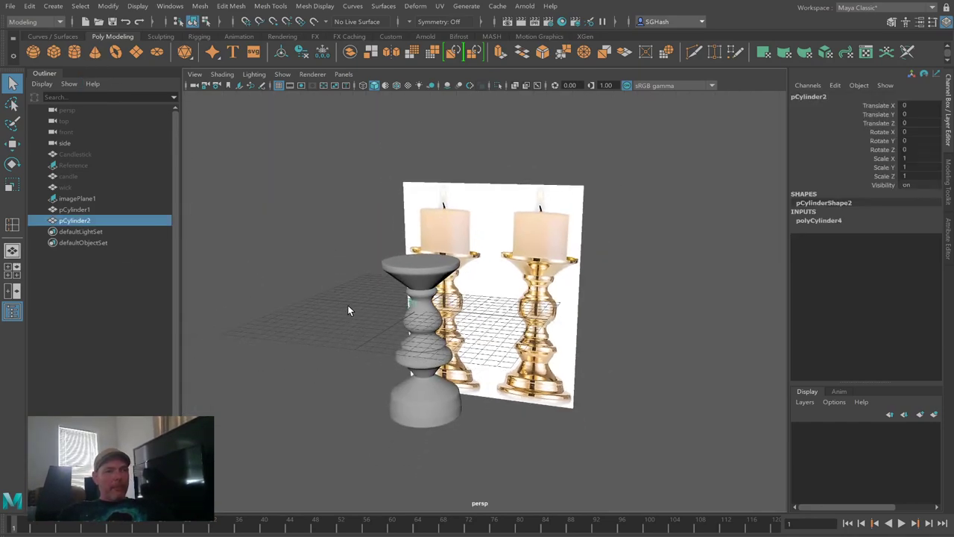
Step: Delete the newly created cylinder, keeping only the candlestick mesh and the reference image
{"action": "left_click_drag", "start_coordinate": [403, 303], "coordinate": [424, 312], "text": "alt"}
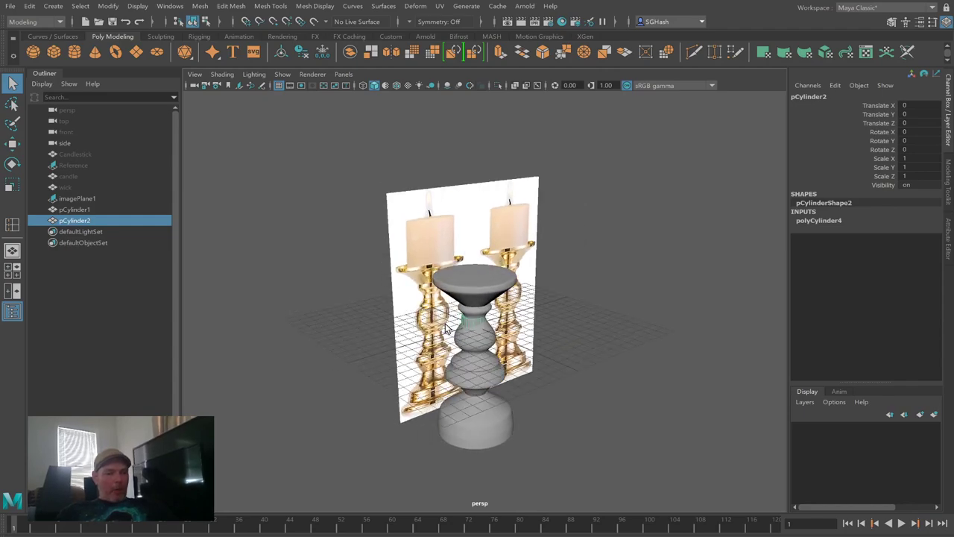
{"action": "key", "text": "w"}
{"action": "left_click_drag", "start_coordinate": [472, 276], "coordinate": [463, 191]}
{"action": "key", "text": "Delete"}
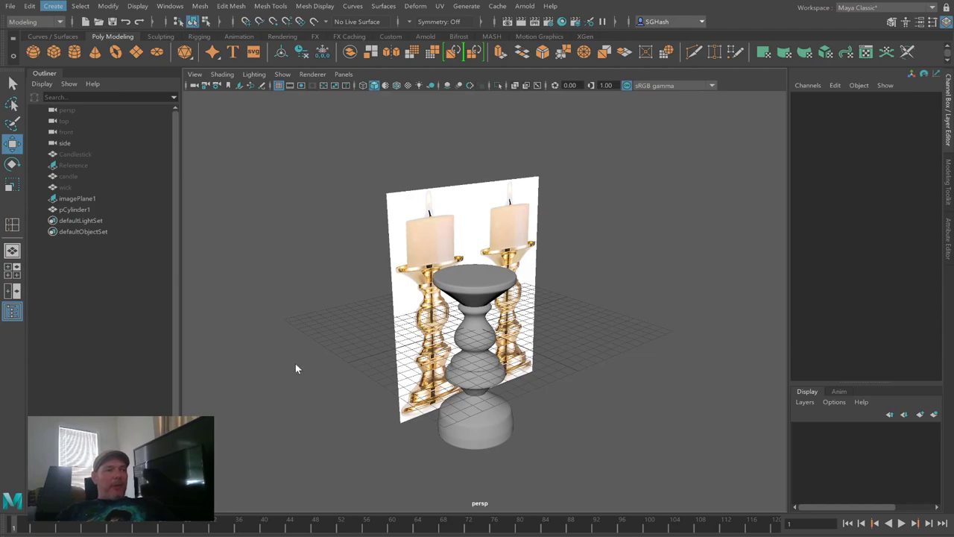
{"action": "left_click", "coordinate": [33, 52]}
{"action": "left_click_drag", "start_coordinate": [474, 326], "coordinate": [325, 323]}
{"action": "key", "text": "Delete"}
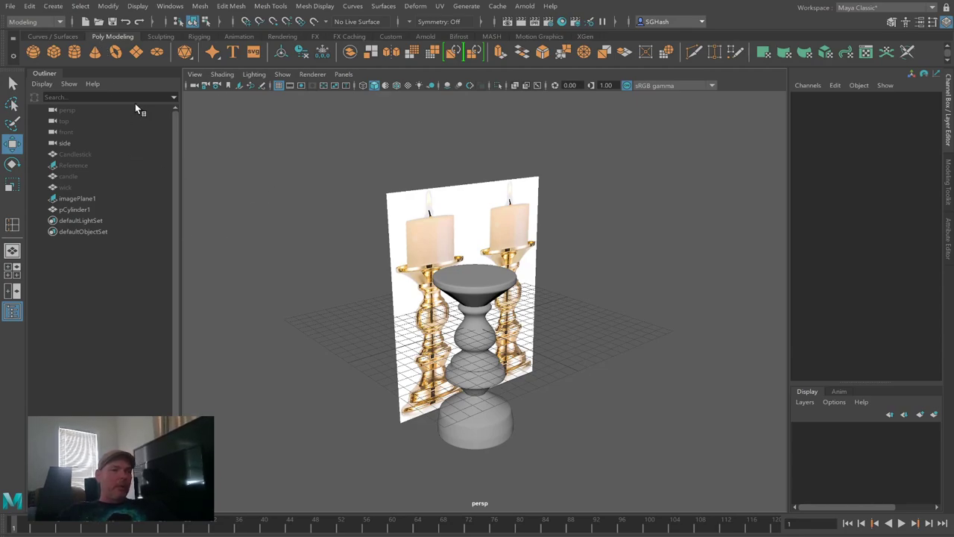
Step: Create a polygon cylinder beside the candlestick, about 2.97 in radius and 4.47 high
{"action": "left_click", "coordinate": [74, 53]}
{"action": "left_click_drag", "start_coordinate": [343, 328], "coordinate": [313, 277]}
{"action": "key", "text": "w"}
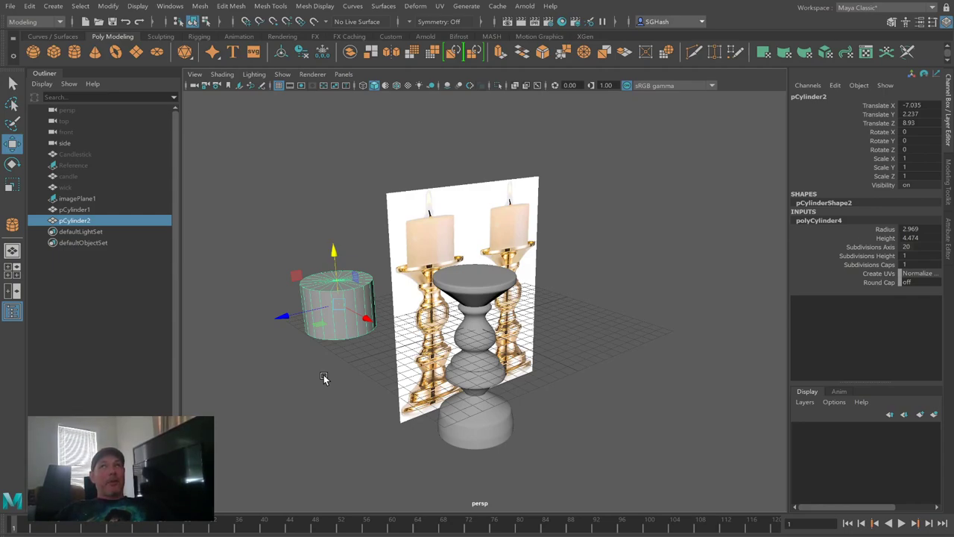
{"action": "left_click_drag", "start_coordinate": [383, 366], "coordinate": [324, 313], "text": "alt"}
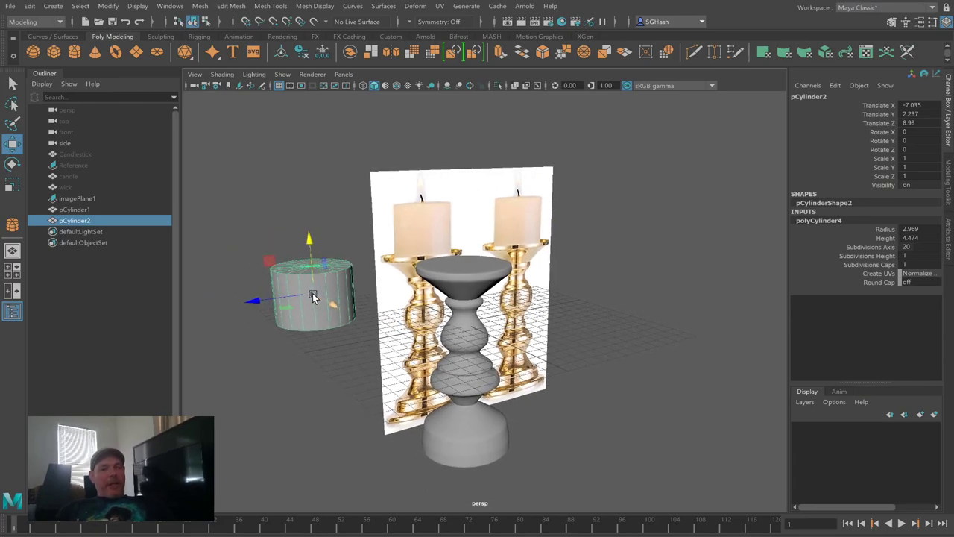
Step: Set the new cylinder's height subdivisions to 6 and its cap subdivisions to 2
{"action": "left_click", "coordinate": [917, 256]}
{"action": "type", "text": "6"}
{"action": "key", "text": "Return"}
{"action": "left_click", "coordinate": [911, 266]}
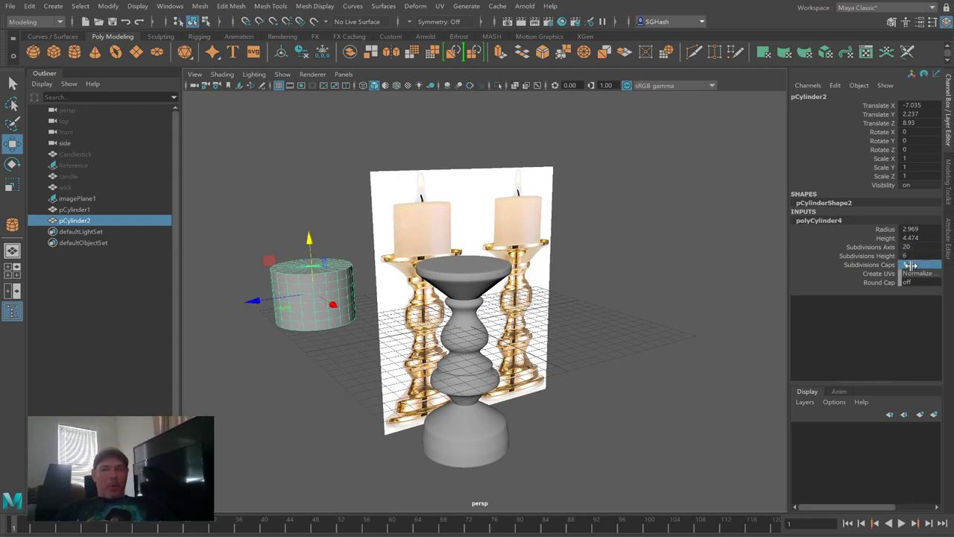
{"action": "type", "text": "2"}
{"action": "key", "text": "Return"}
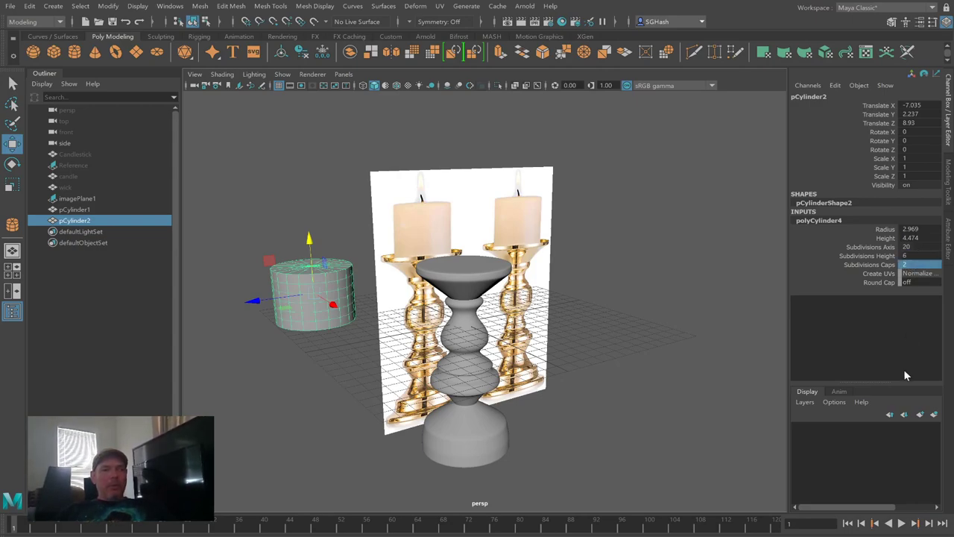
Step: Frame the subdivided cylinder and try to rotate its top edge loop in edge mode
{"action": "left_click_drag", "start_coordinate": [335, 310], "coordinate": [313, 308], "text": "alt"}
{"action": "mouse_move", "coordinate": [313, 308]}
{"action": "right_mouse_down", "text": "alt"}
{"action": "mouse_move", "coordinate": [414, 318]}
{"action": "mouse_move", "coordinate": [316, 310]}
{"action": "right_mouse_up", "text": "alt"}
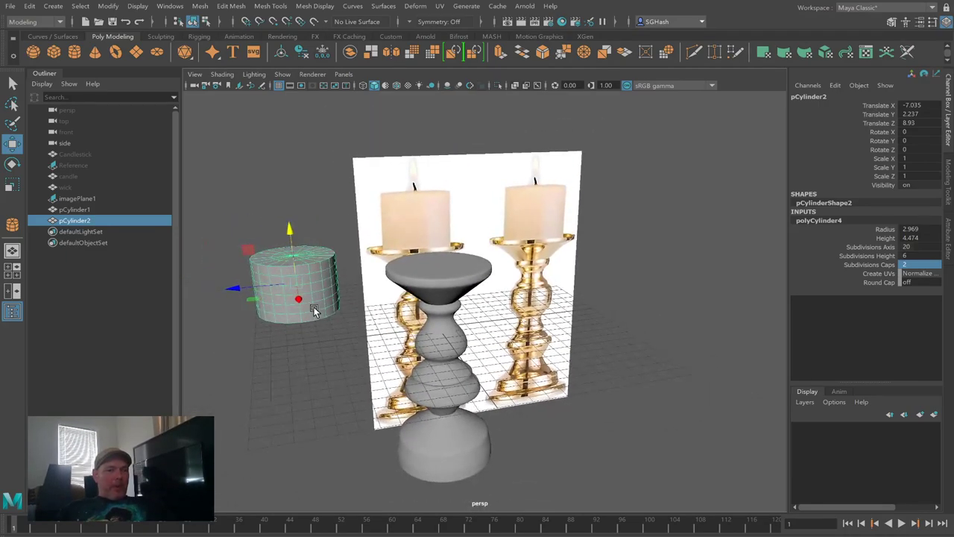
{"action": "key", "text": "f"}
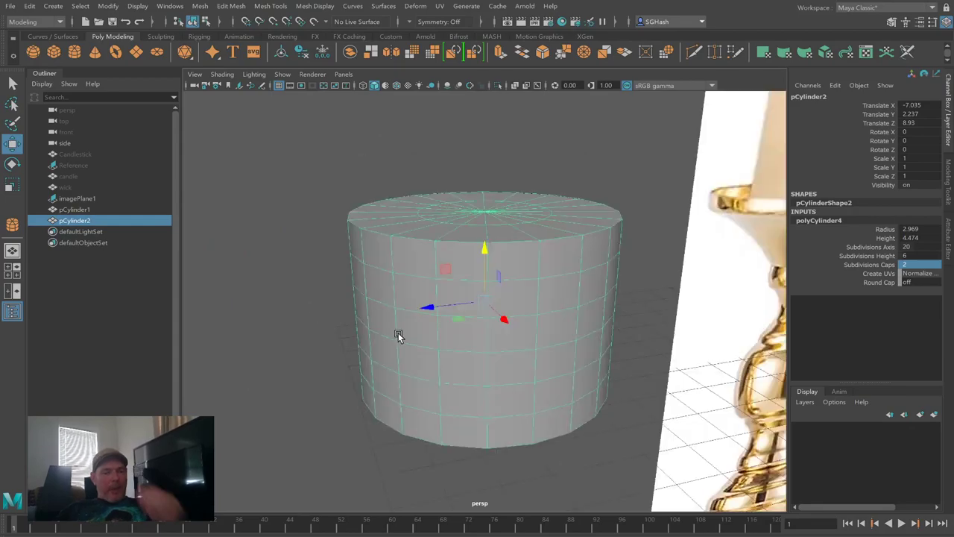
{"action": "right_click_drag", "start_coordinate": [429, 335], "coordinate": [584, 312], "text": "alt"}
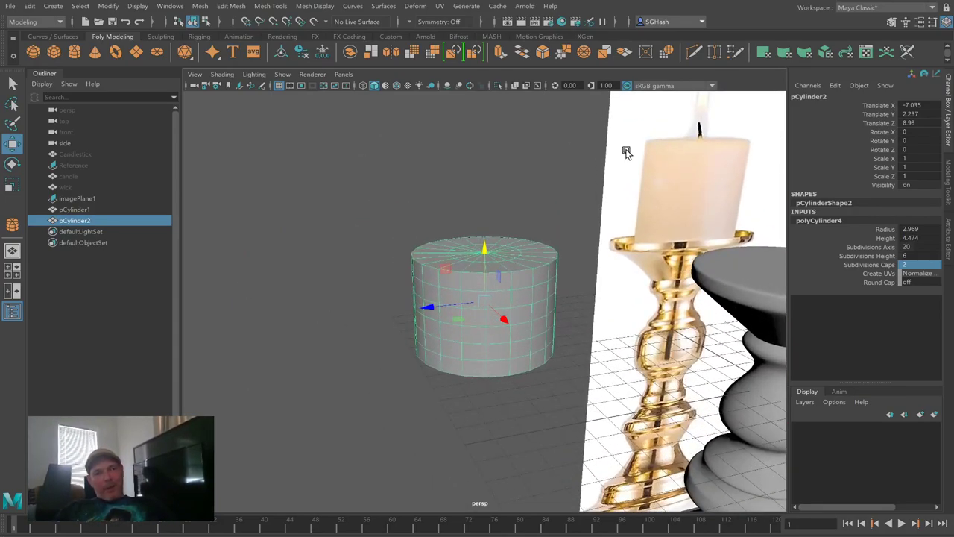
{"action": "right_click_drag", "start_coordinate": [692, 260], "coordinate": [571, 215], "text": "alt"}
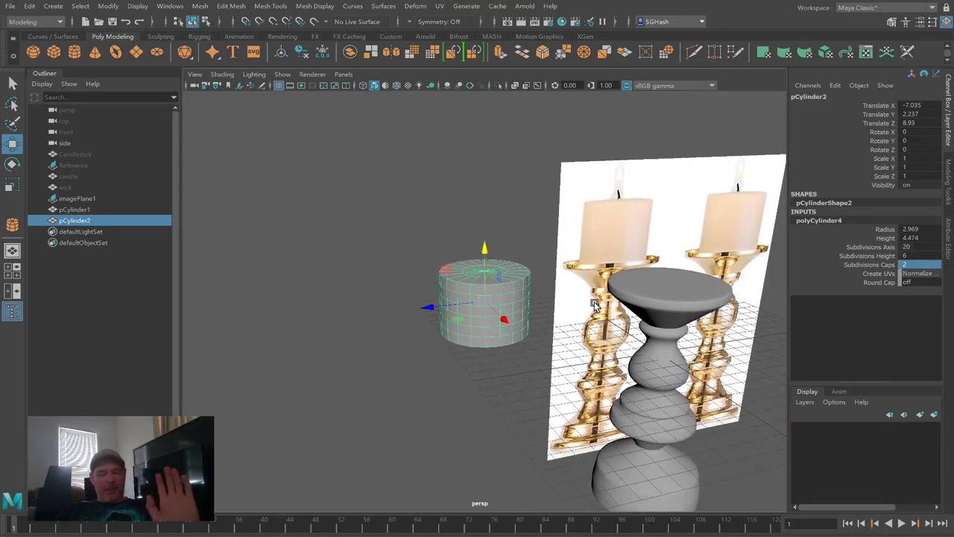
{"action": "left_click_drag", "start_coordinate": [504, 290], "coordinate": [458, 279], "text": "alt"}
{"action": "right_click_drag", "start_coordinate": [458, 279], "coordinate": [604, 319], "text": "alt"}
{"action": "key", "text": "F10"}
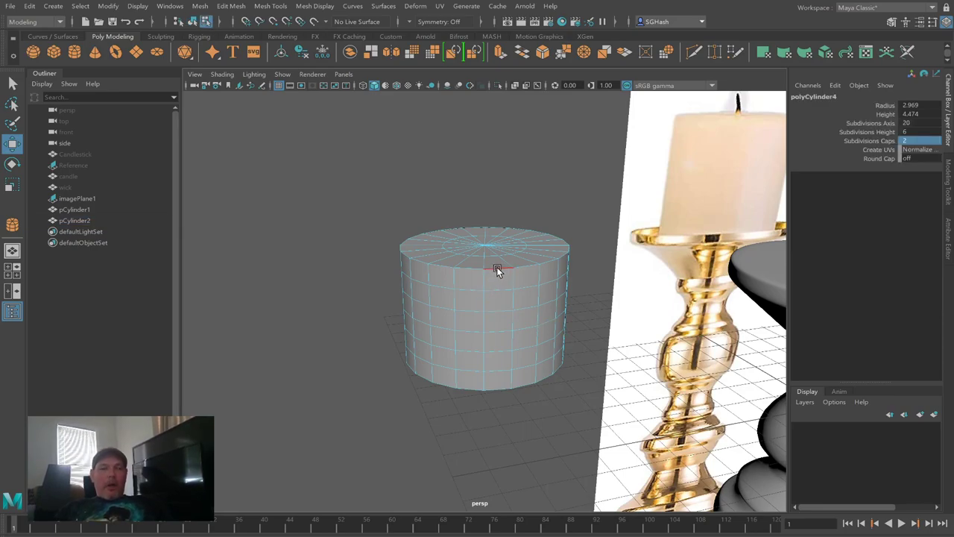
{"action": "double_click", "coordinate": [496, 267]}
{"action": "key", "text": "e"}
{"action": "left_click_drag", "start_coordinate": [435, 231], "coordinate": [438, 212]}
{"action": "left_click", "coordinate": [443, 253]}
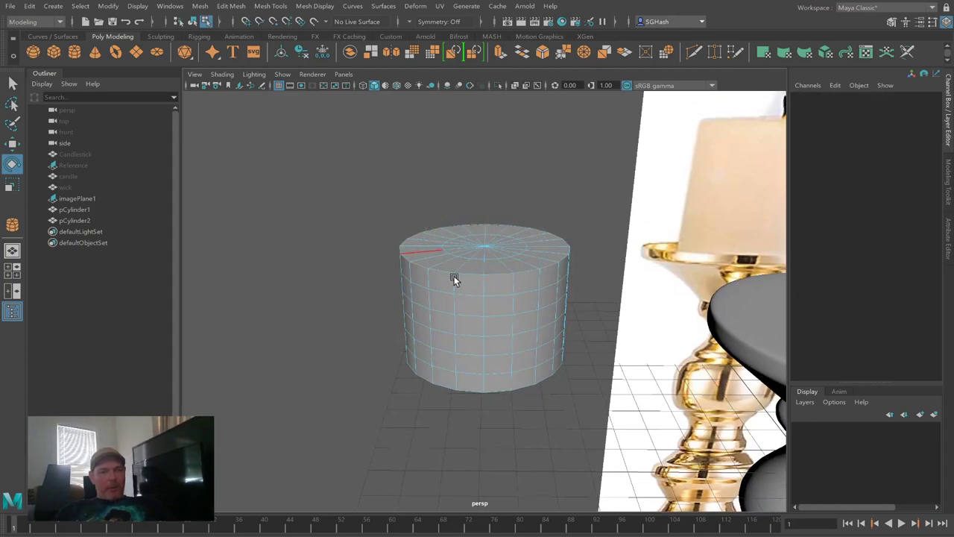
Step: Select the vertices of the cylinder's top cap and try tilting them with Rotate
{"action": "left_click_drag", "start_coordinate": [462, 276], "coordinate": [481, 261], "text": "alt"}
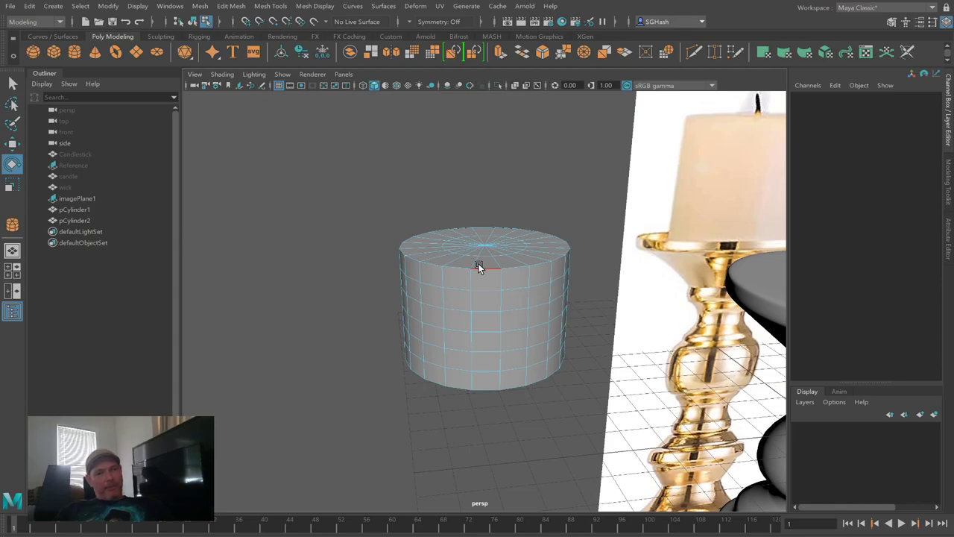
{"action": "left_click", "coordinate": [479, 266]}
{"action": "left_click_drag", "start_coordinate": [479, 267], "coordinate": [502, 299], "text": "alt"}
{"action": "left_click_drag", "start_coordinate": [409, 275], "coordinate": [425, 288], "text": "alt"}
{"action": "left_click", "coordinate": [419, 288]}
{"action": "left_click_drag", "start_coordinate": [346, 190], "coordinate": [535, 252]}
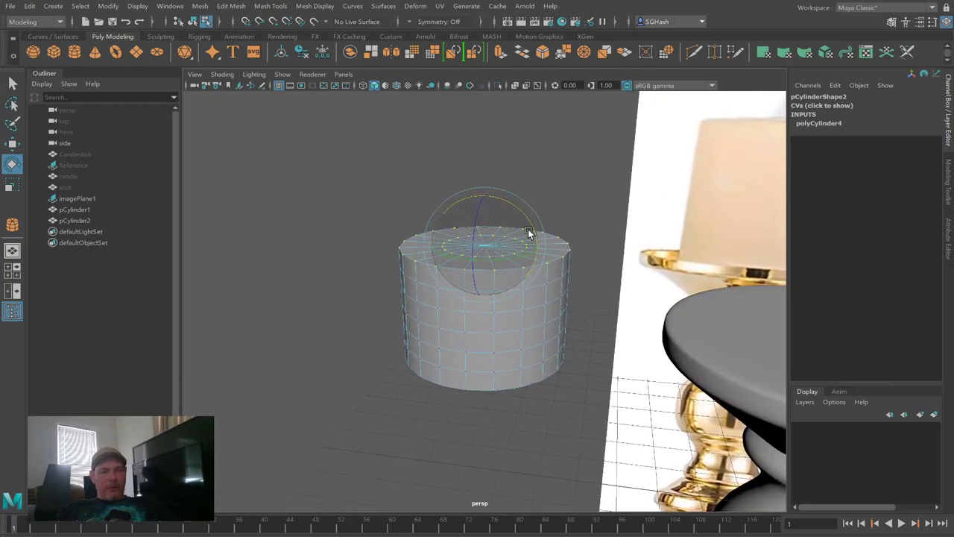
{"action": "left_click_drag", "start_coordinate": [454, 245], "coordinate": [469, 246], "text": "alt"}
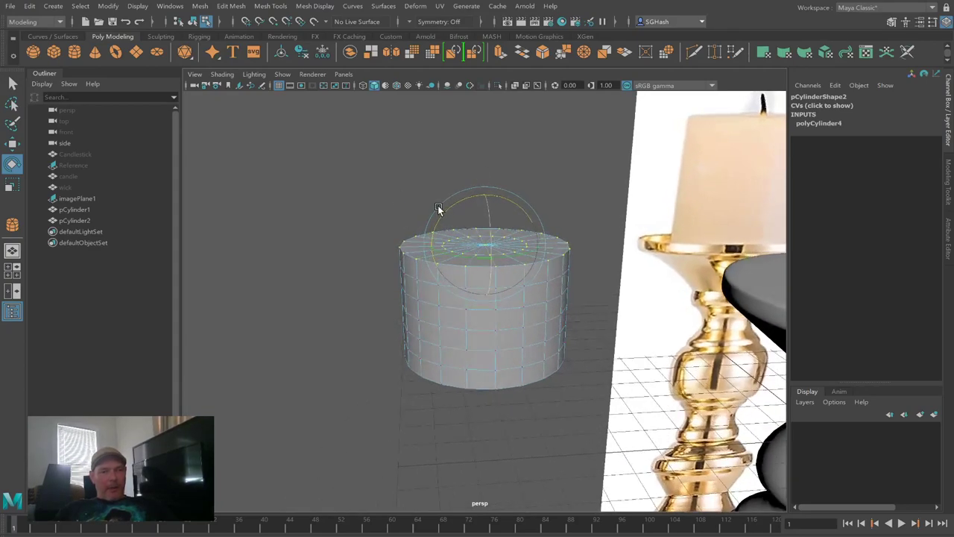
{"action": "left_click_drag", "start_coordinate": [443, 211], "coordinate": [486, 249]}
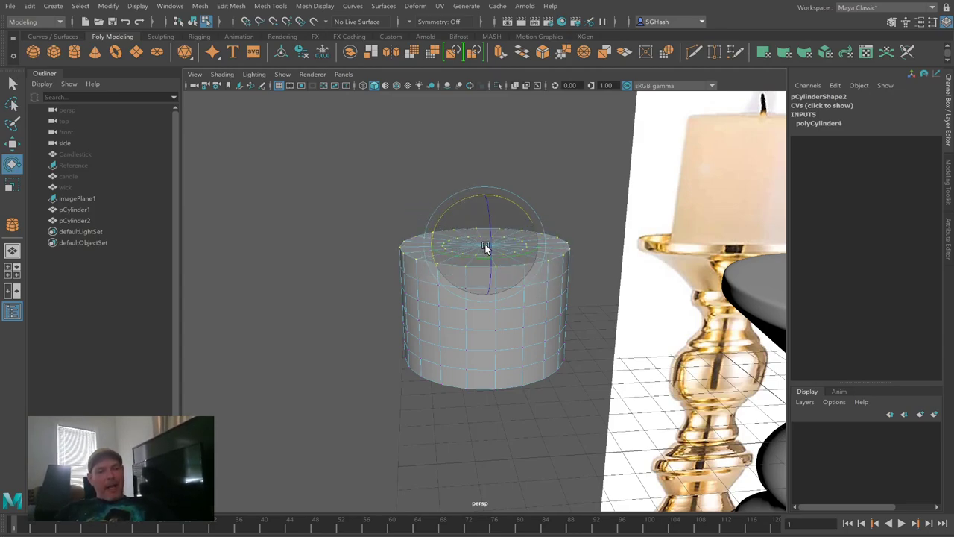
Step: Turn on soft selection with a falloff reaching down the cylinder's side, and try tilting the top-cap vertices
{"action": "key", "text": "b"}
{"action": "left_click_drag", "start_coordinate": [485, 249], "coordinate": [305, 234]}
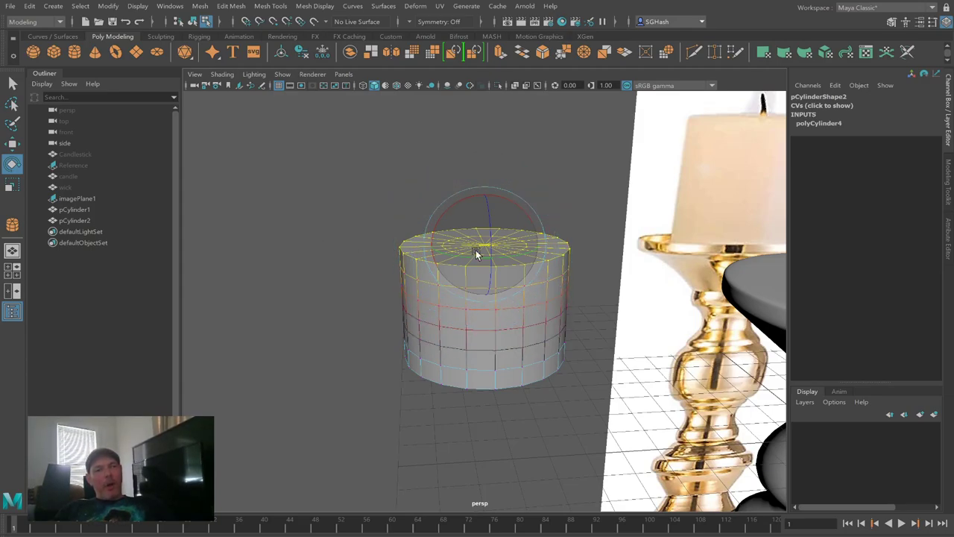
{"action": "left_click_drag", "start_coordinate": [455, 200], "coordinate": [433, 219]}
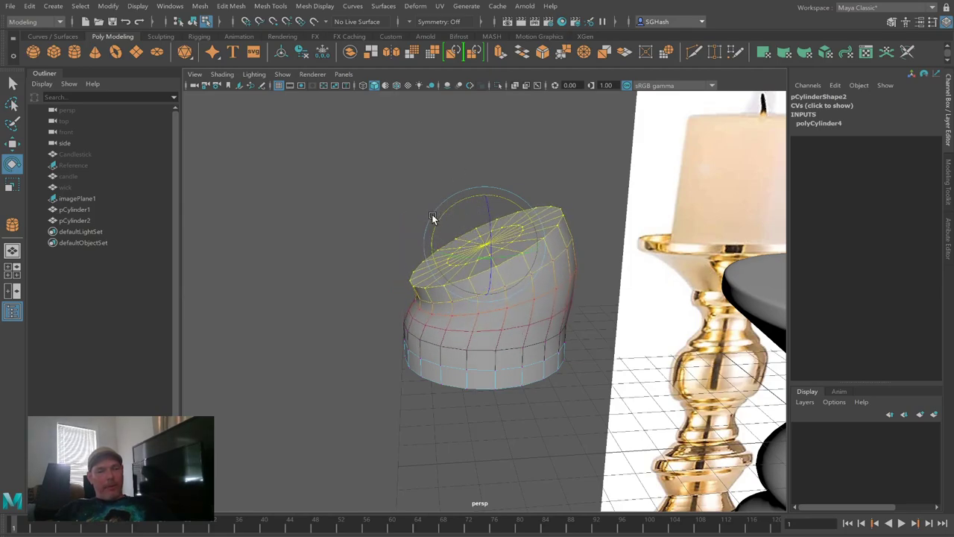
{"action": "key", "text": "ctrl+z"}
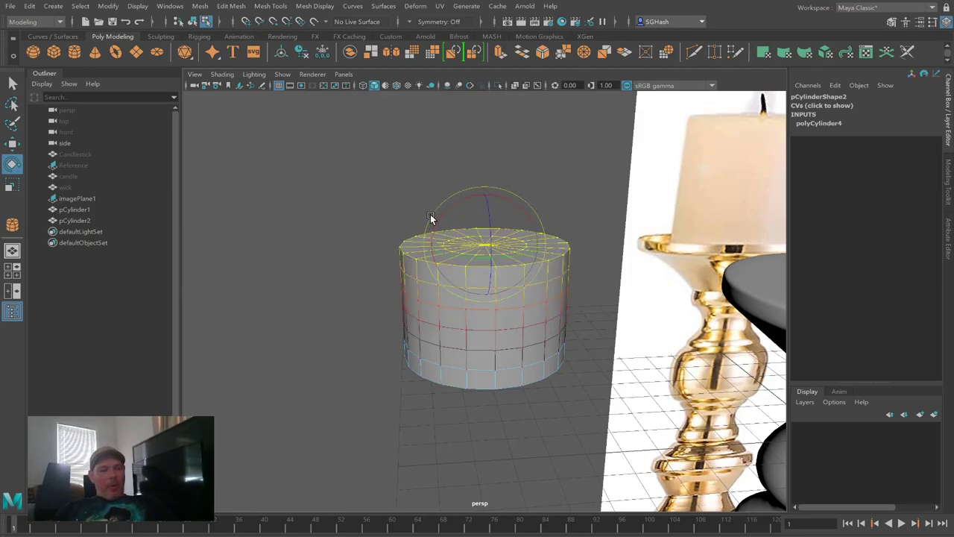
{"action": "left_click_drag", "start_coordinate": [463, 214], "coordinate": [477, 196]}
{"action": "key", "text": "ctrl+z"}
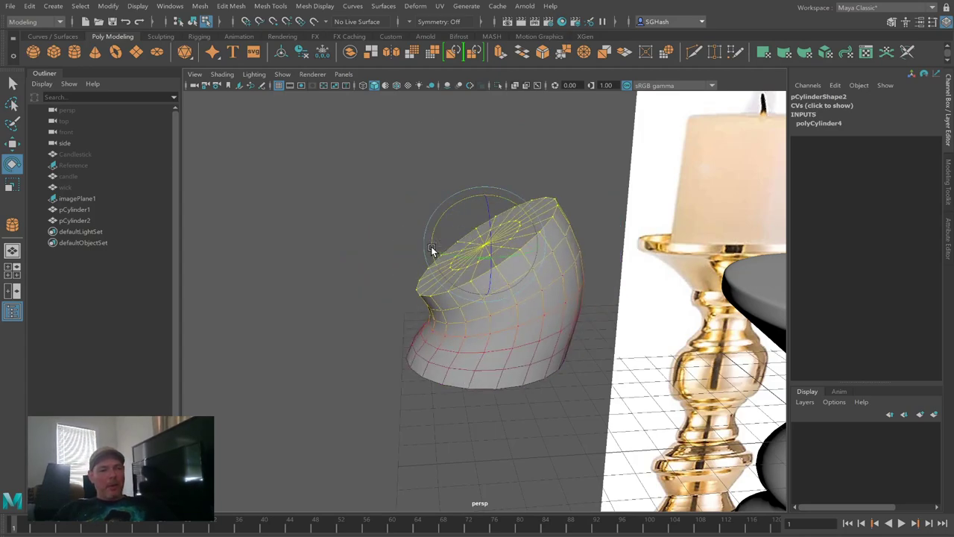
{"action": "key", "text": "ctrl+z"}
Step: Lower the top cap's centre vertex into a dish using a narrower soft-selection falloff, and turn soft selection off
{"action": "key", "text": "q"}
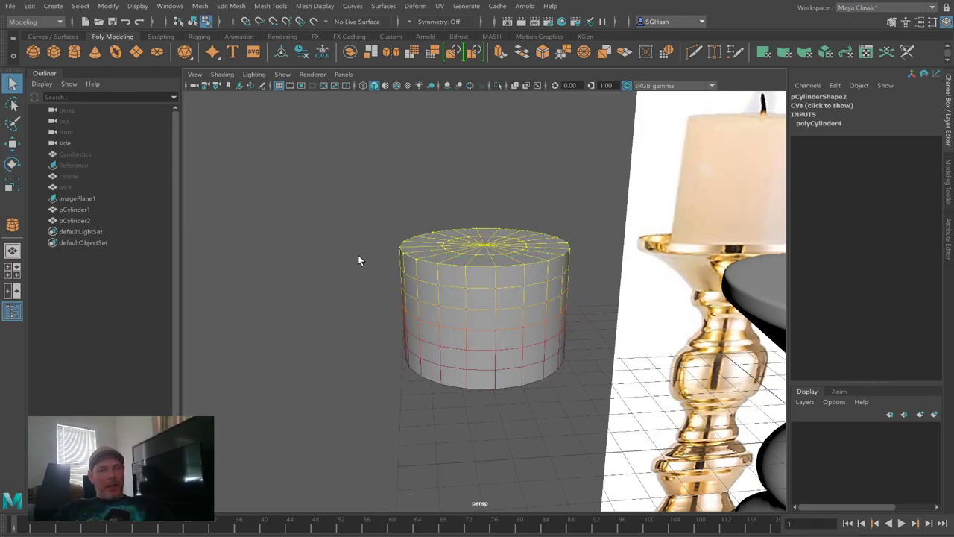
{"action": "left_click", "coordinate": [358, 254]}
{"action": "key", "text": "F9"}
{"action": "left_click", "coordinate": [473, 246]}
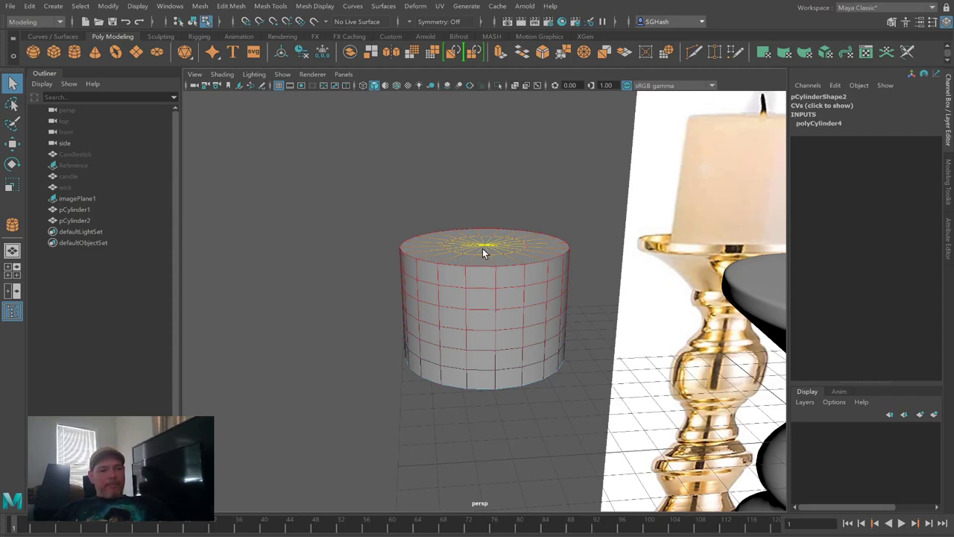
{"action": "left_click_drag", "start_coordinate": [494, 245], "coordinate": [446, 245]}
{"action": "key", "text": "w"}
{"action": "left_click_drag", "start_coordinate": [484, 193], "coordinate": [485, 215]}
{"action": "scroll", "coordinate": [471, 217], "scroll_direction": "up", "scroll_amount": 5}
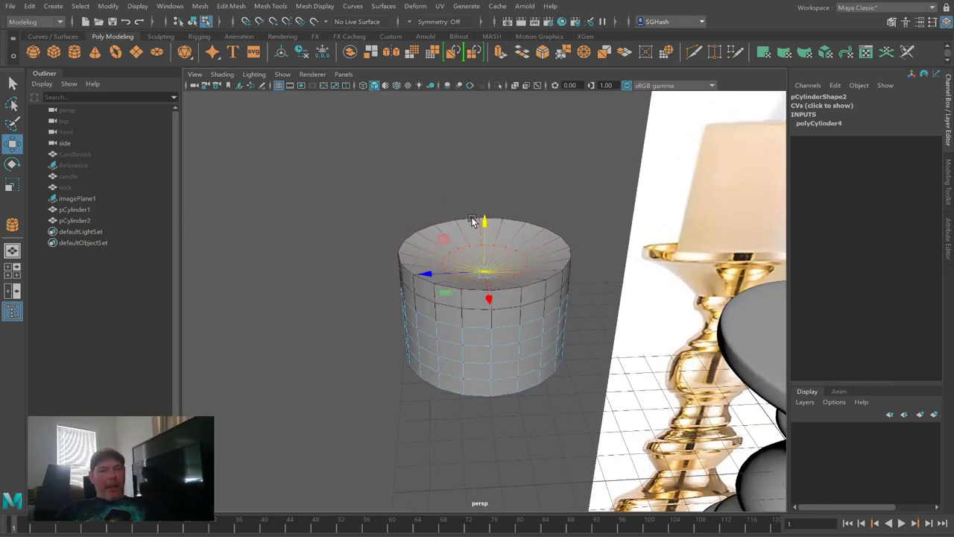
{"action": "key", "text": "b"}
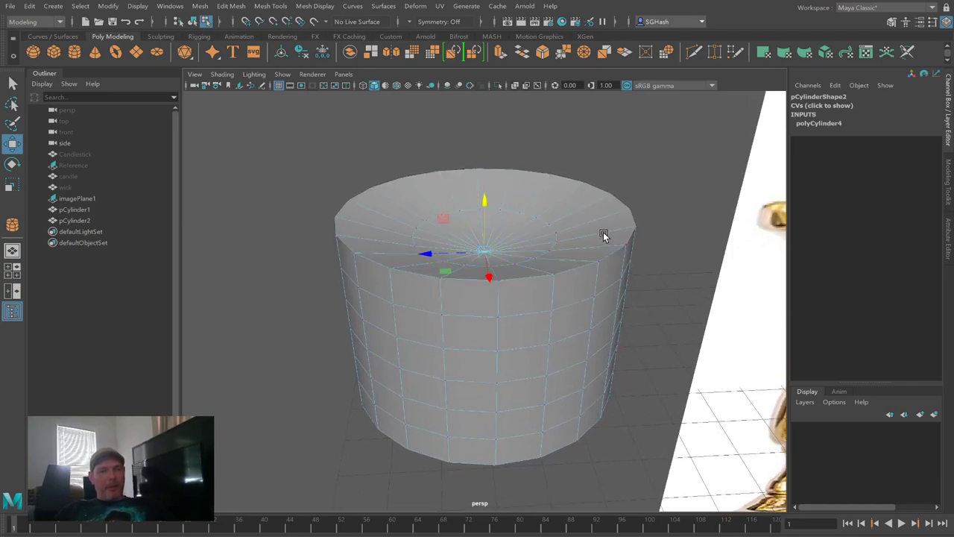
Step: Scale the top cap's inner edge loop outward close to the rim, and raise it to form a lip
{"action": "key", "text": "F10"}
{"action": "left_click", "coordinate": [554, 246]}
{"action": "double_click", "coordinate": [554, 247]}
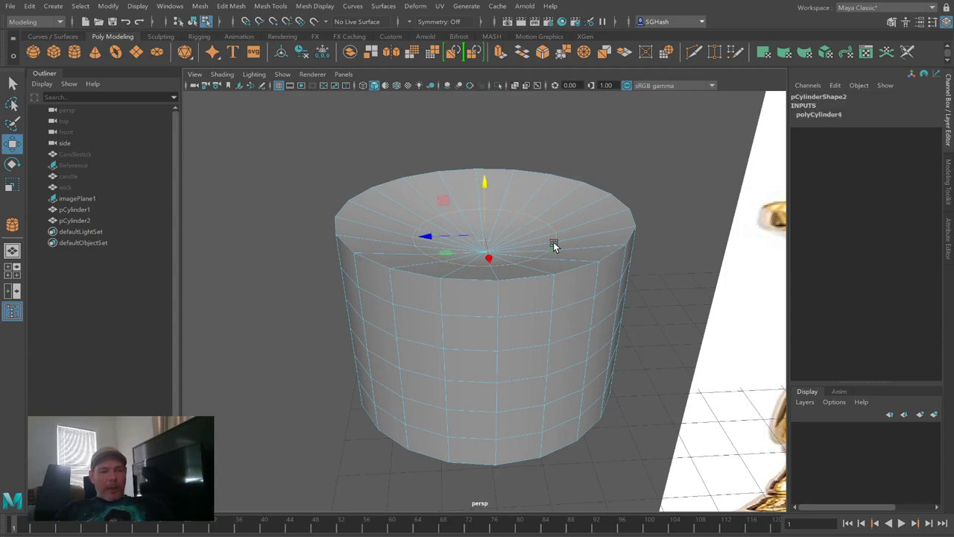
{"action": "left_click_drag", "start_coordinate": [522, 241], "coordinate": [560, 237], "text": "alt"}
{"action": "key", "text": "r"}
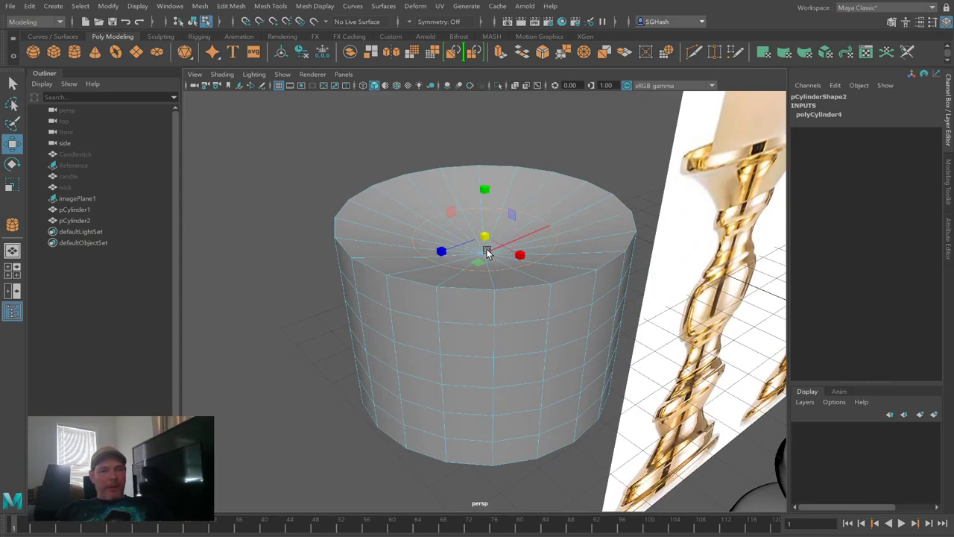
{"action": "left_click_drag", "start_coordinate": [501, 239], "coordinate": [554, 241]}
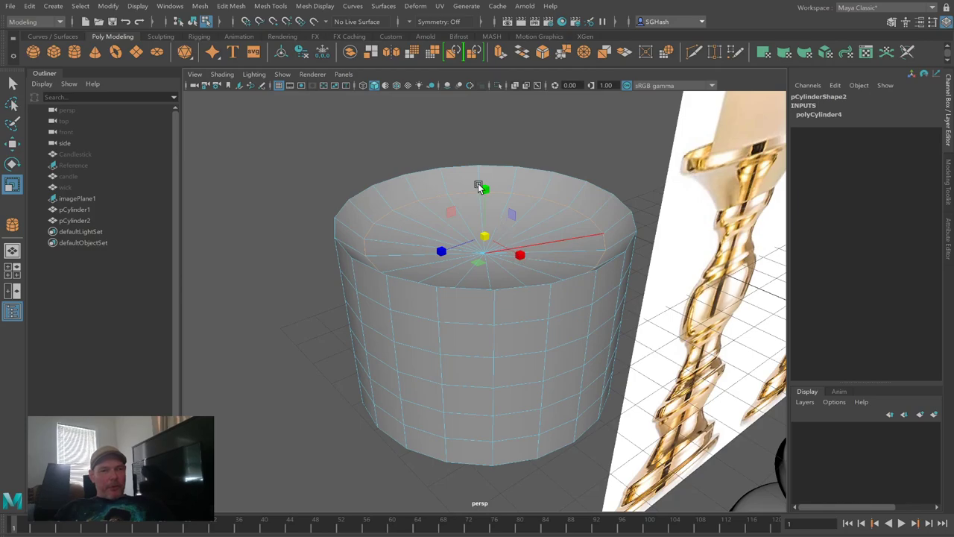
{"action": "key", "text": "w"}
{"action": "left_click_drag", "start_coordinate": [479, 178], "coordinate": [461, 148]}
{"action": "mouse_move", "coordinate": [539, 219]}
{"action": "left_mouse_down", "text": "alt"}
{"action": "mouse_move", "coordinate": [494, 228]}
{"action": "mouse_move", "coordinate": [554, 223]}
{"action": "mouse_move", "coordinate": [505, 236]}
{"action": "mouse_move", "coordinate": [499, 223]}
{"action": "mouse_move", "coordinate": [545, 216]}
{"action": "left_mouse_up", "text": "alt"}
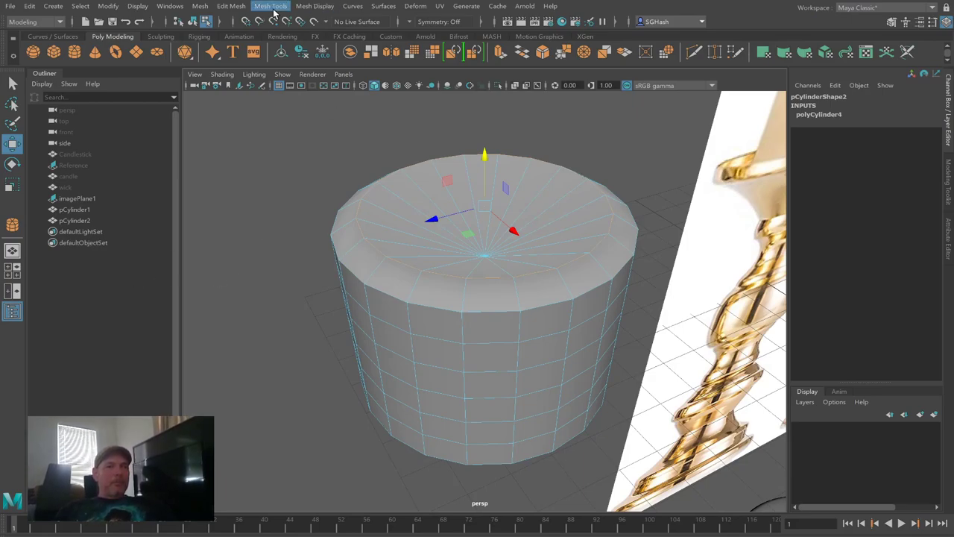
Step: Insert one edge loop just below the cylinder's outer rim and another along the inside of the raised lip
{"action": "left_click", "coordinate": [300, 50]}
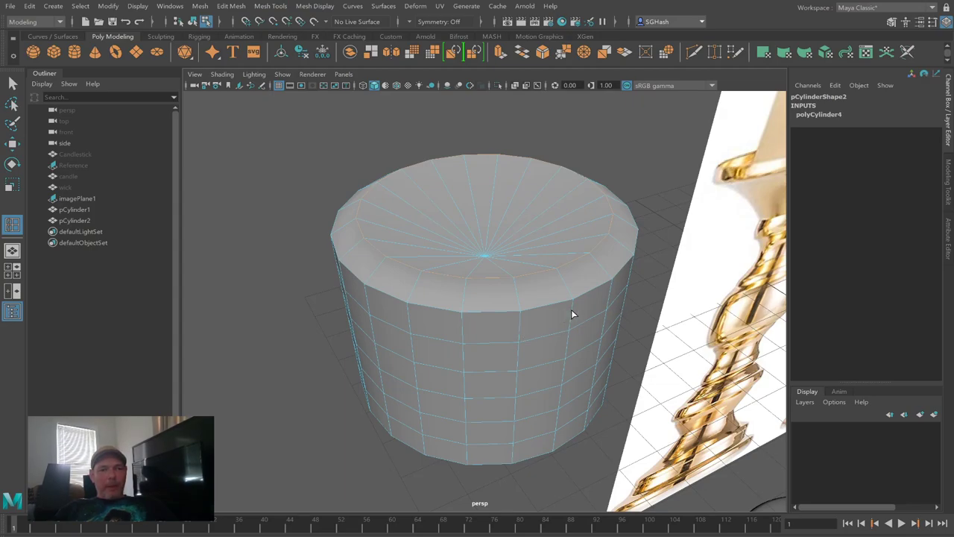
{"action": "left_click", "coordinate": [513, 265], "text": "ctrl"}
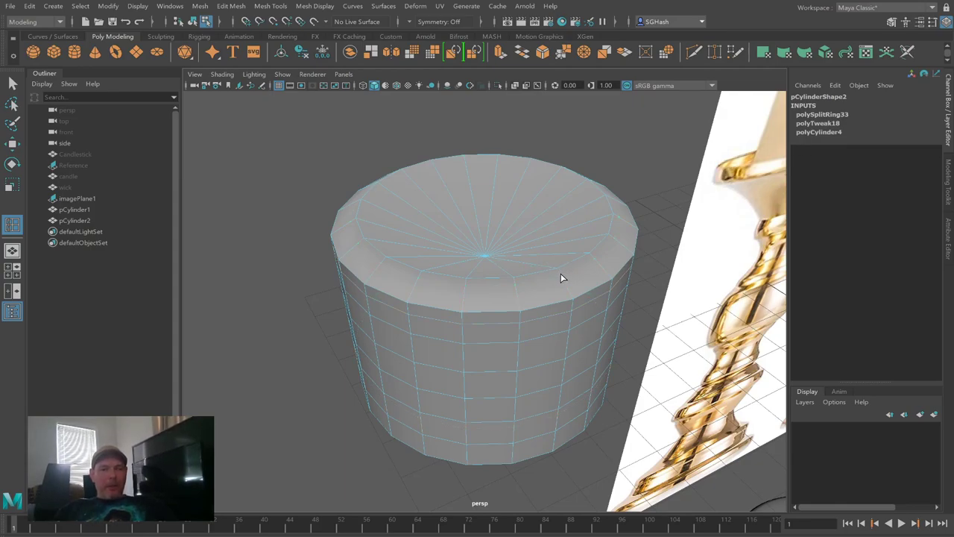
{"action": "left_click", "coordinate": [558, 275], "text": "ctrl"}
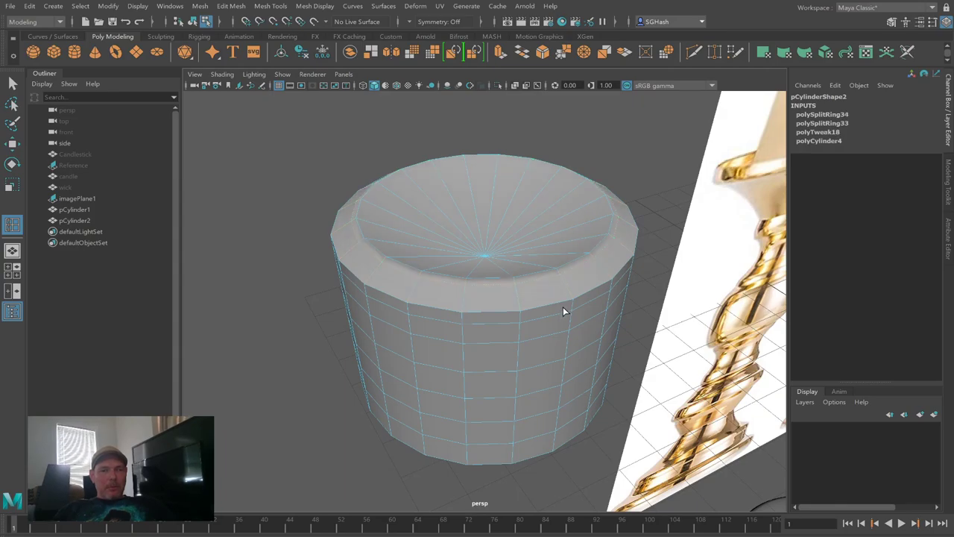
Step: Preview the candle cylinder smoothed in object mode and examine its rim and sides
{"action": "mouse_move", "coordinate": [549, 351]}
{"action": "left_mouse_down", "text": "alt"}
{"action": "mouse_move", "coordinate": [535, 348]}
{"action": "mouse_move", "coordinate": [554, 335]}
{"action": "mouse_move", "coordinate": [560, 343]}
{"action": "mouse_move", "coordinate": [547, 350]}
{"action": "left_mouse_up", "text": "alt"}
{"action": "key", "text": "3"}
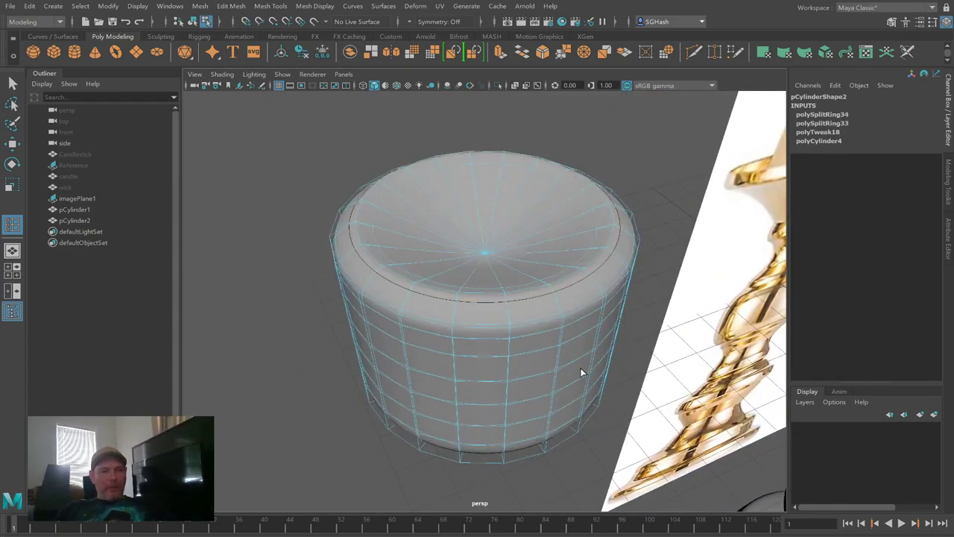
{"action": "key", "text": "q"}
{"action": "key", "text": "F8"}
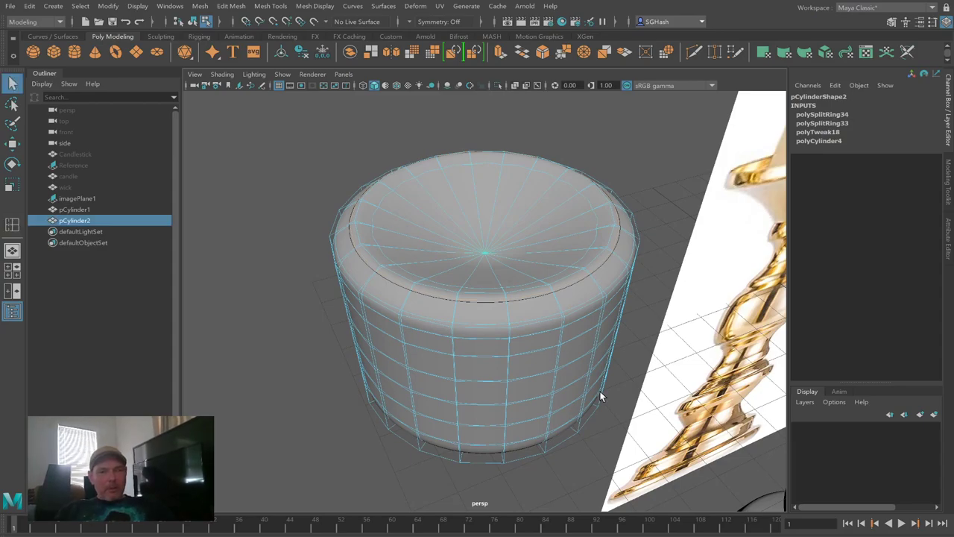
{"action": "left_click", "coordinate": [408, 456]}
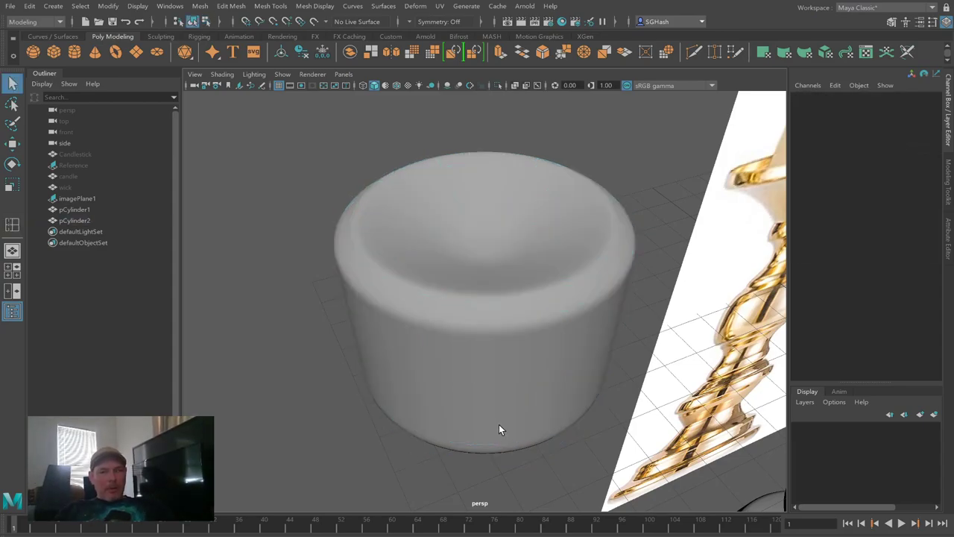
{"action": "left_click_drag", "start_coordinate": [472, 402], "coordinate": [441, 391], "text": "alt"}
{"action": "left_click", "coordinate": [485, 276]}
{"action": "left_click_drag", "start_coordinate": [468, 311], "coordinate": [510, 297], "text": "alt"}
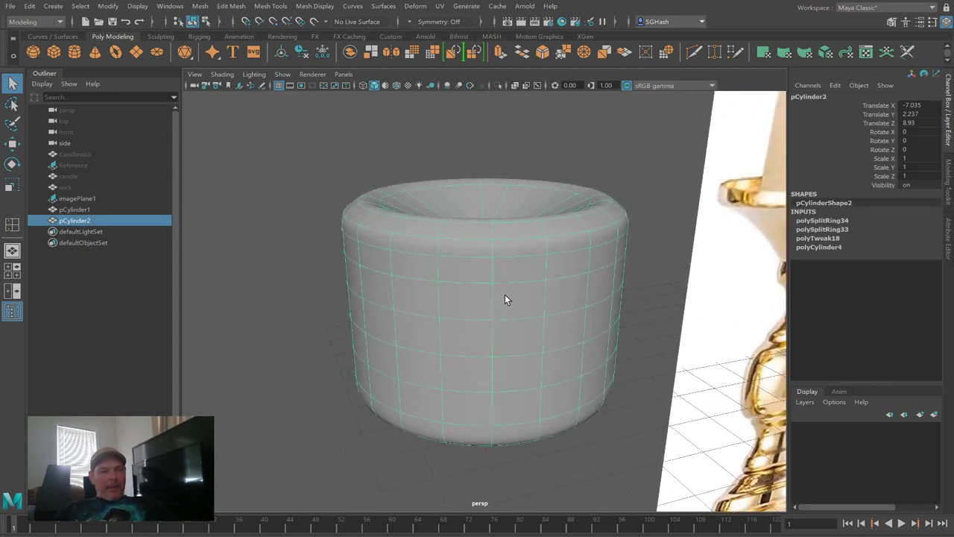
Step: Restore the unsmoothed candle mesh and pull part of its upper rim downward with a wide soft selection on a rim vertex
{"action": "key", "text": "1"}
{"action": "mouse_move", "coordinate": [502, 291]}
{"action": "left_mouse_down", "text": "alt"}
{"action": "mouse_move", "coordinate": [495, 298]}
{"action": "mouse_move", "coordinate": [491, 288]}
{"action": "left_mouse_up", "text": "alt"}
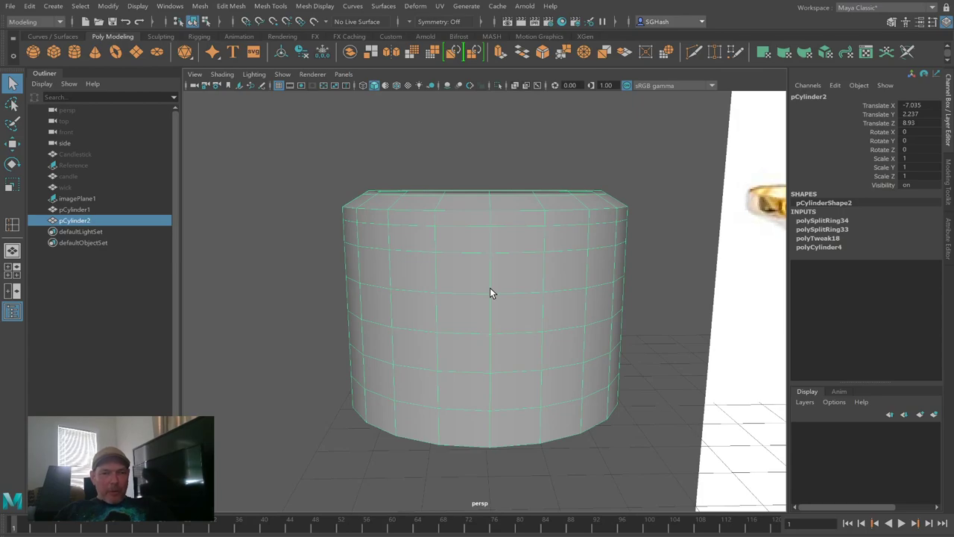
{"action": "key", "text": "F9"}
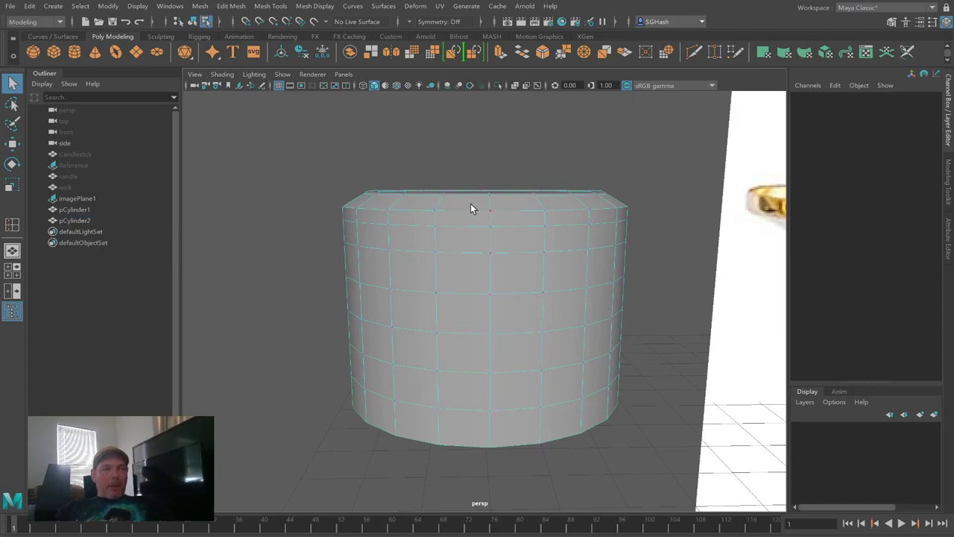
{"action": "left_click_drag", "start_coordinate": [501, 206], "coordinate": [460, 274], "text": "alt"}
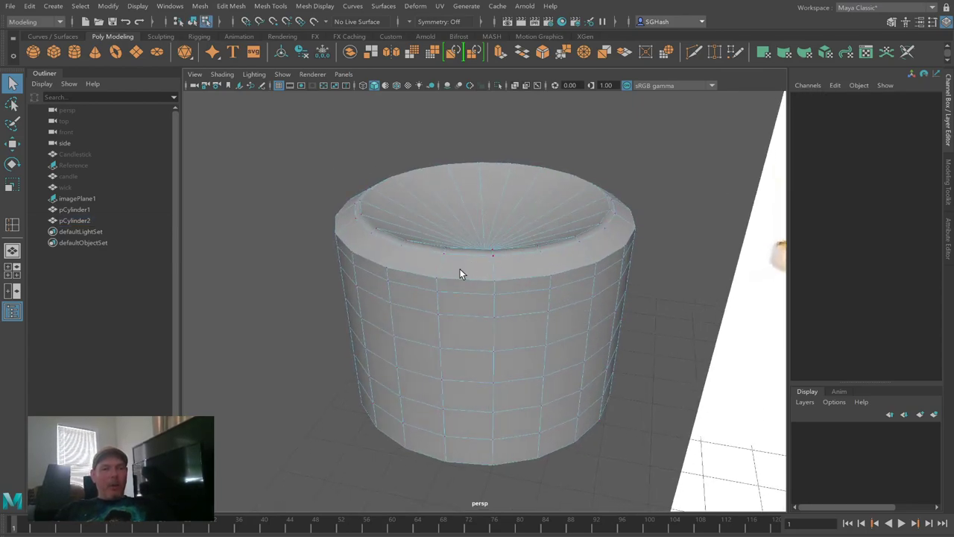
{"action": "left_click", "coordinate": [442, 254]}
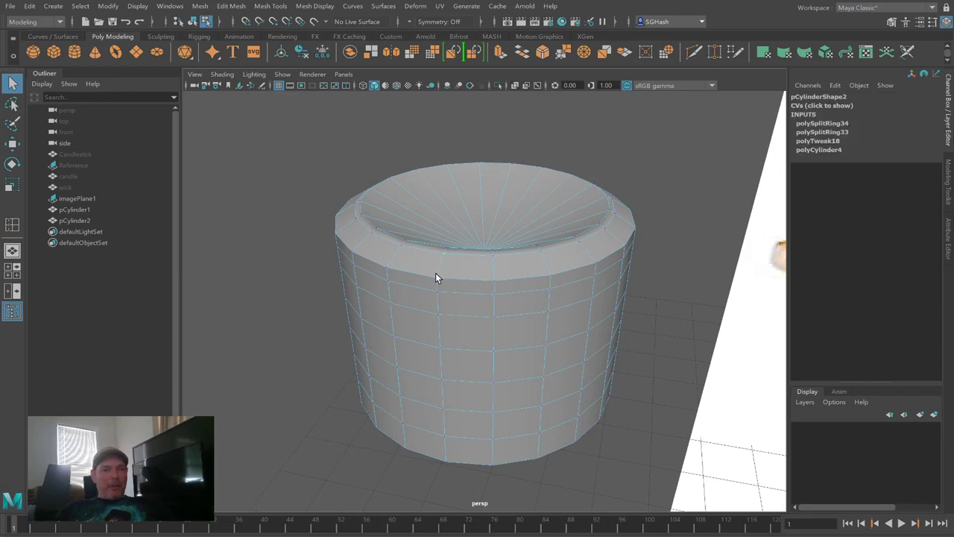
{"action": "left_click_drag", "start_coordinate": [440, 273], "coordinate": [445, 274], "text": "alt"}
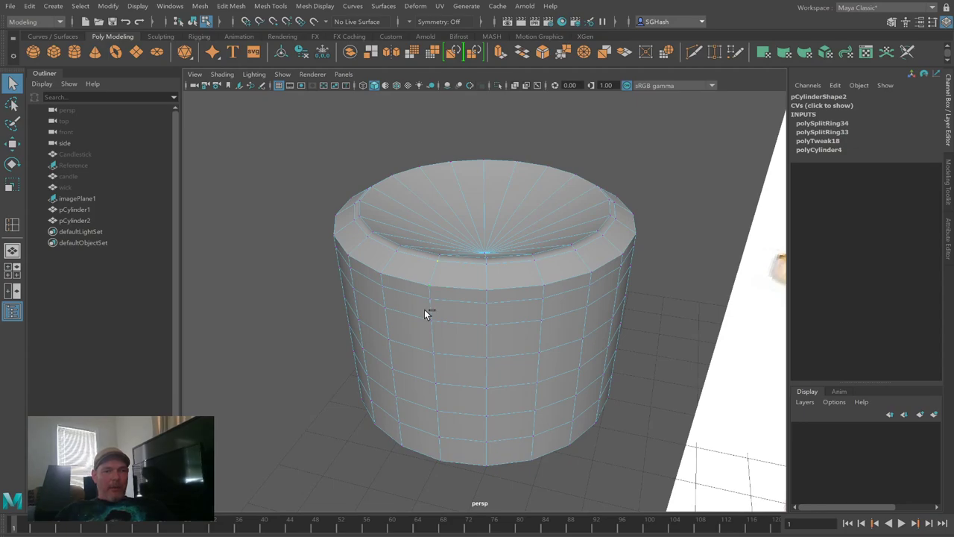
{"action": "left_click_drag", "start_coordinate": [440, 312], "coordinate": [436, 267], "text": "alt"}
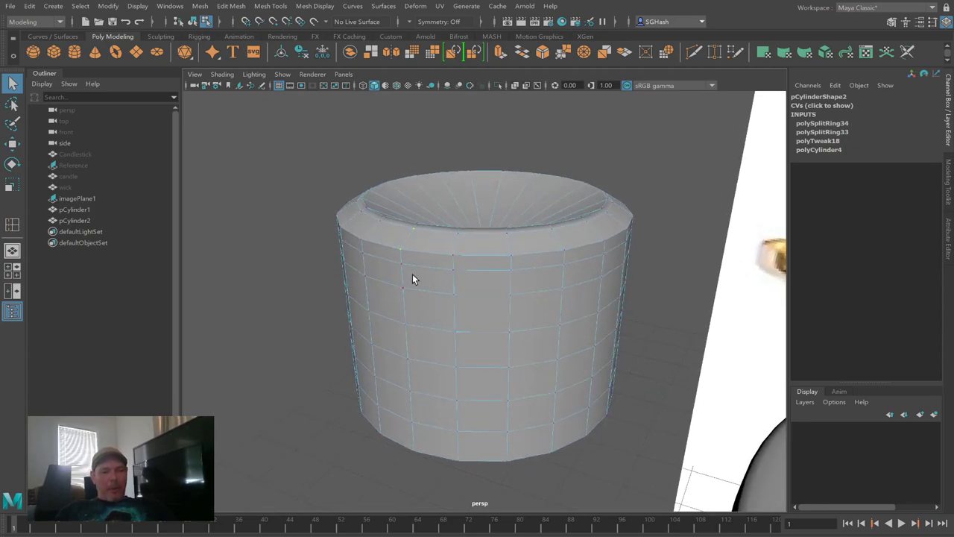
{"action": "left_click", "coordinate": [414, 279]}
{"action": "left_click_drag", "start_coordinate": [426, 281], "coordinate": [521, 304]}
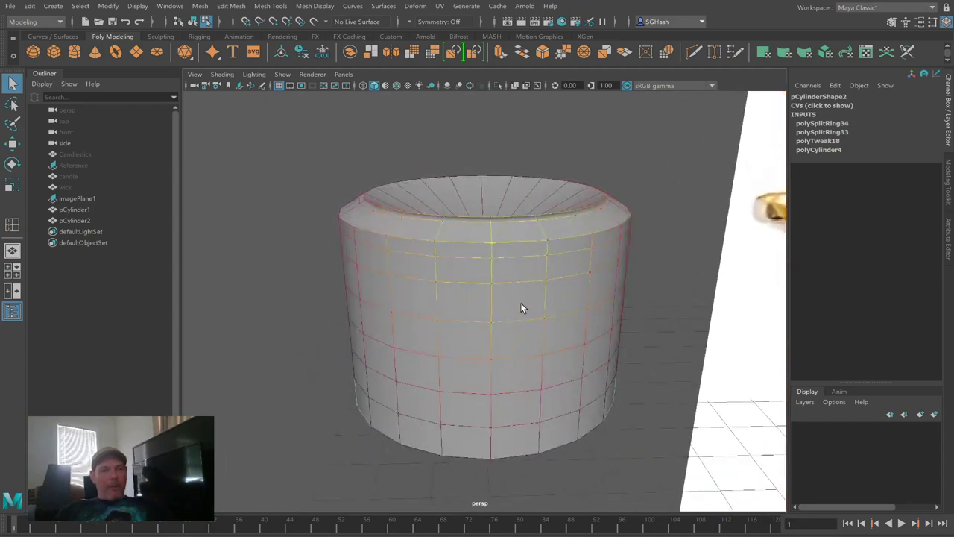
{"action": "key", "text": "w"}
{"action": "left_click_drag", "start_coordinate": [491, 179], "coordinate": [548, 260]}
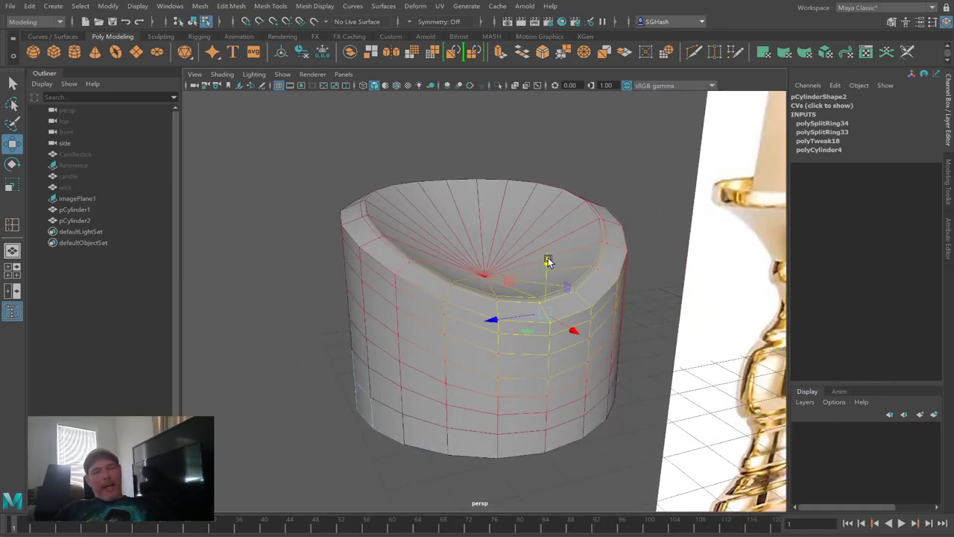
{"action": "left_click_drag", "start_coordinate": [522, 290], "coordinate": [551, 312], "text": "alt"}
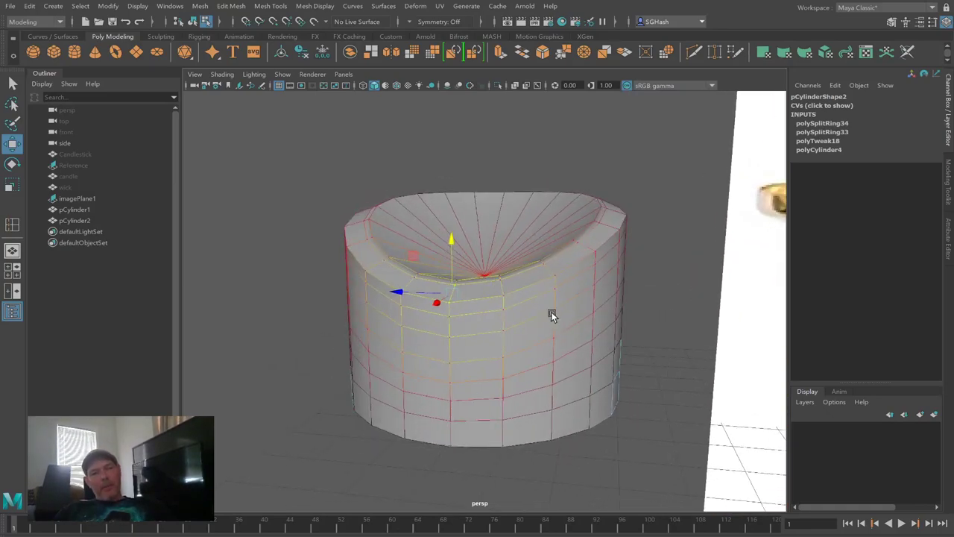
Step: Scale the candle's bottom edge loop outward with soft selection to widen the base
{"action": "left_click", "coordinate": [590, 455]}
{"action": "double_click", "coordinate": [536, 441]}
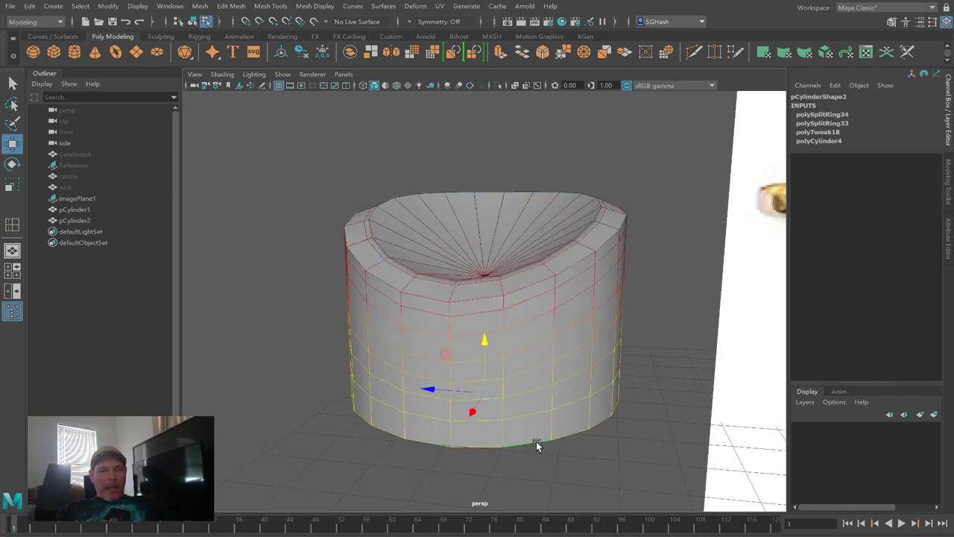
{"action": "key", "text": "r"}
{"action": "left_click_drag", "start_coordinate": [482, 391], "coordinate": [527, 400]}
Step: Preview the candle smoothed in object mode and examine its sagging rim and flared base
{"action": "key", "text": "3"}
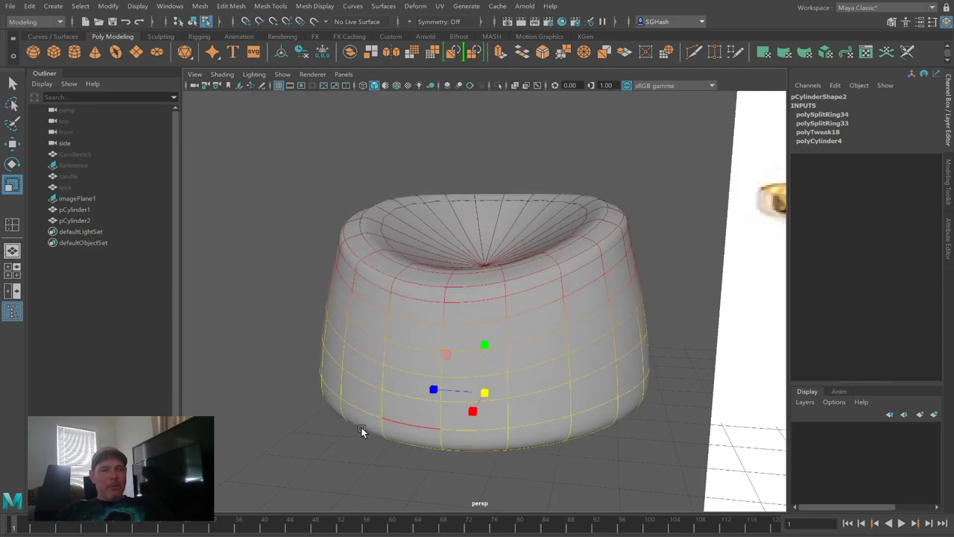
{"action": "left_click", "coordinate": [258, 356]}
{"action": "key", "text": "q"}
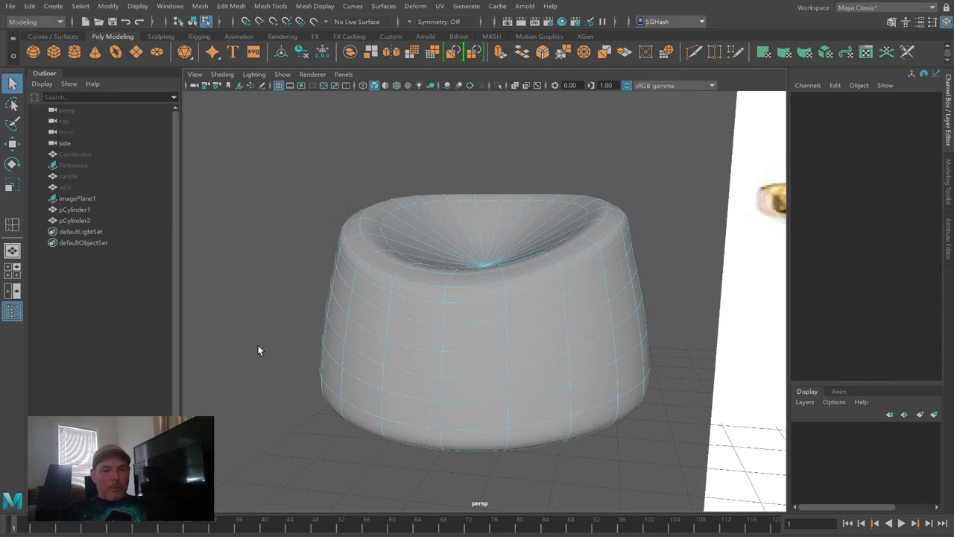
{"action": "key", "text": "F8"}
{"action": "left_click", "coordinate": [258, 351]}
{"action": "left_click_drag", "start_coordinate": [368, 359], "coordinate": [422, 363], "text": "alt"}
{"action": "right_click_drag", "start_coordinate": [422, 366], "coordinate": [320, 330], "text": "alt"}
{"action": "left_click_drag", "start_coordinate": [320, 331], "coordinate": [501, 358], "text": "alt"}
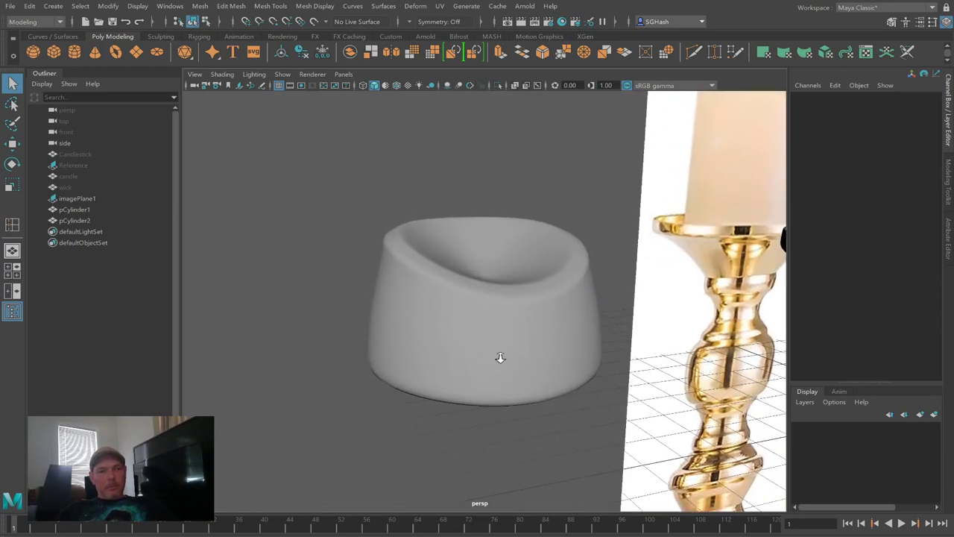
{"action": "scroll", "coordinate": [500, 358], "scroll_direction": "up", "scroll_amount": 2}
Step: Scale the unsmoothed candle's outer top edge loop outward, using a smaller soft selection radius so only the upper rim flares
{"action": "left_click", "coordinate": [479, 329]}
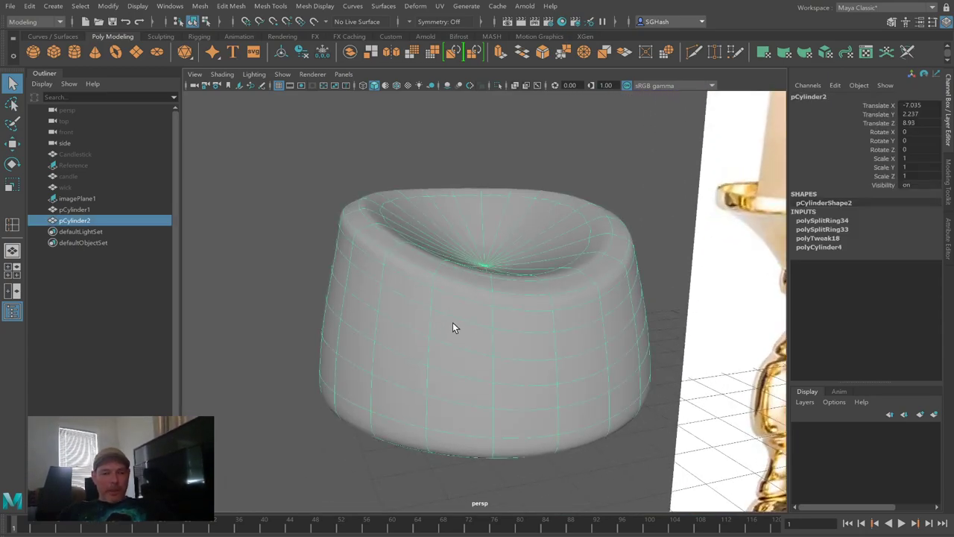
{"action": "key", "text": "F9"}
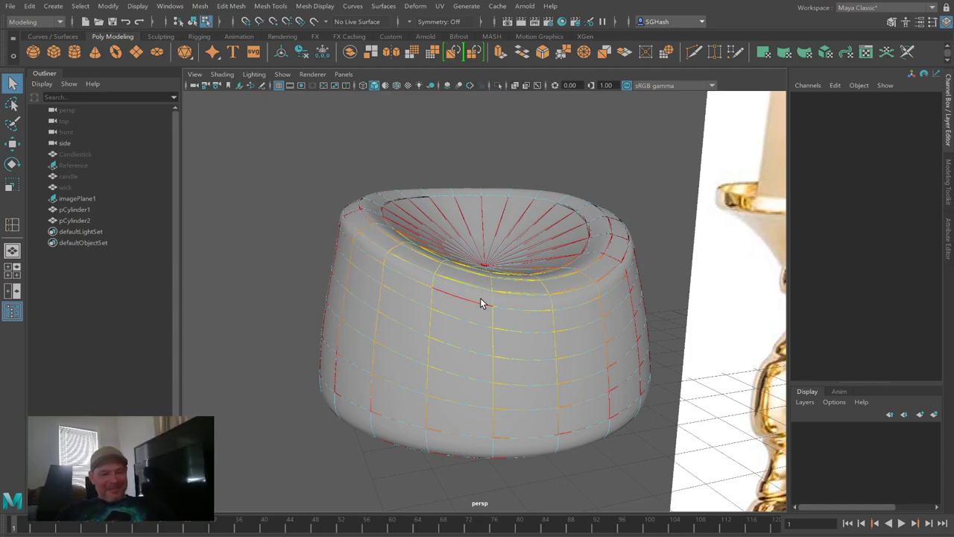
{"action": "key", "text": "1"}
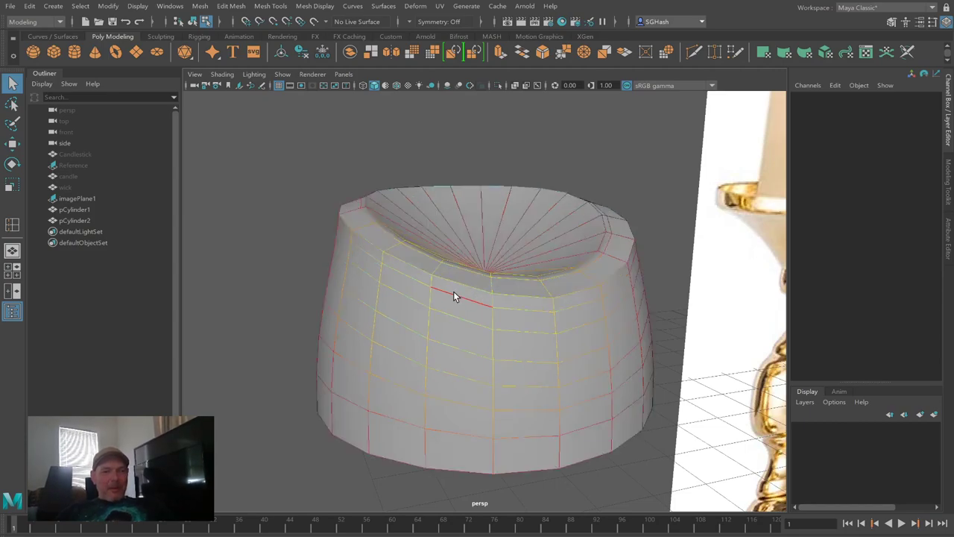
{"action": "left_click", "coordinate": [471, 286]}
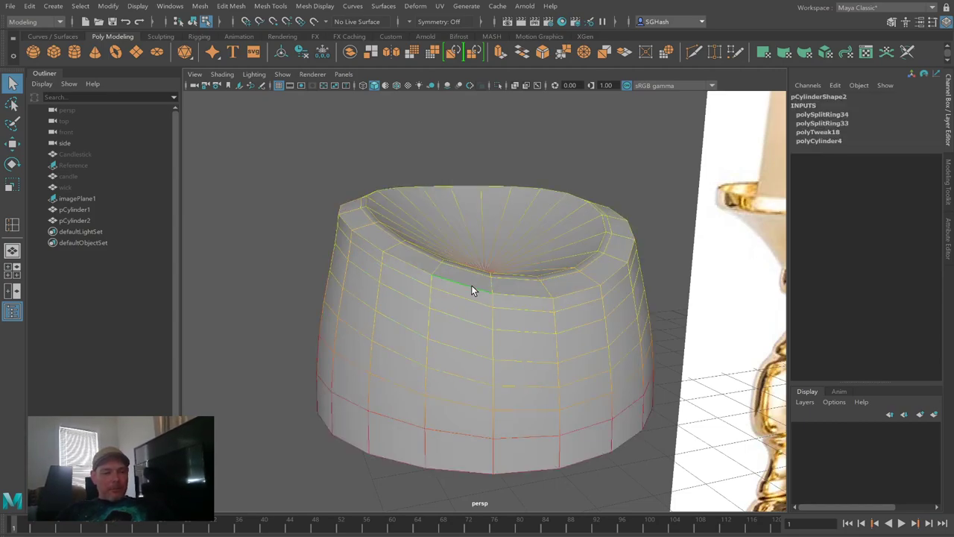
{"action": "left_click_drag", "start_coordinate": [471, 284], "coordinate": [296, 292]}
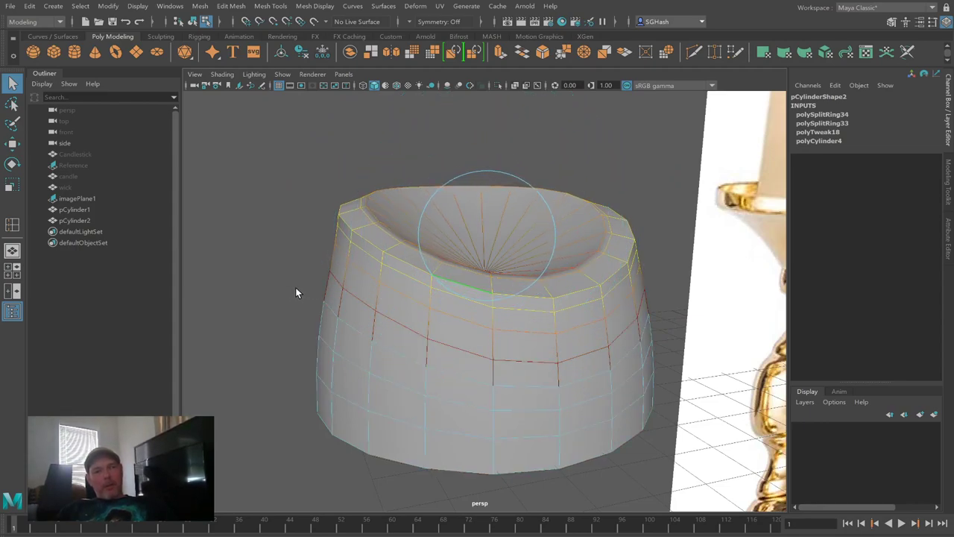
{"action": "key", "text": "w"}
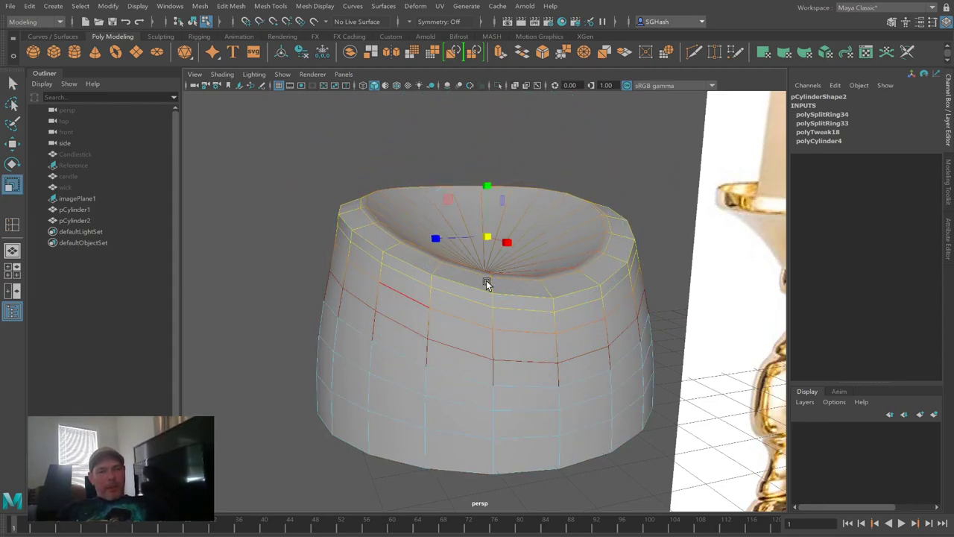
{"action": "left_click_drag", "start_coordinate": [487, 237], "coordinate": [520, 253]}
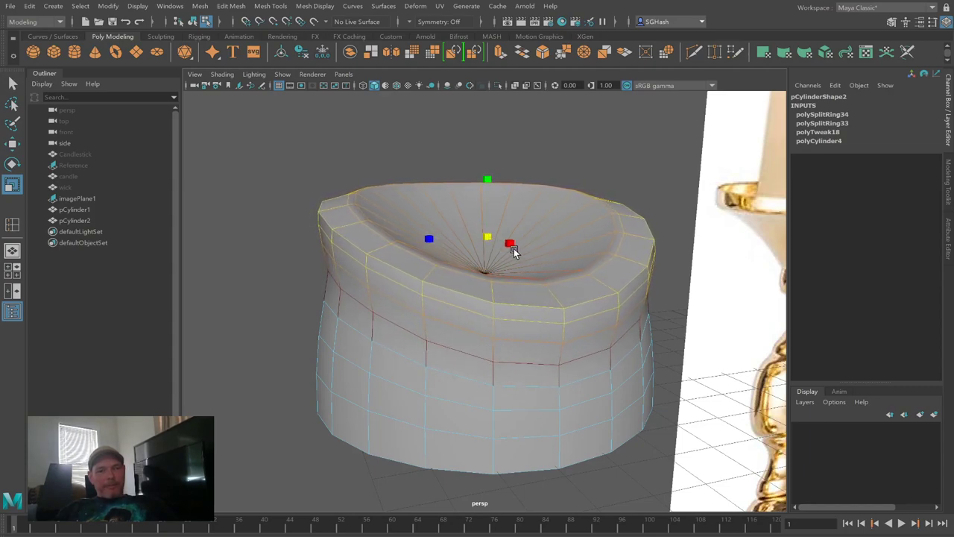
{"action": "left_click", "coordinate": [255, 254]}
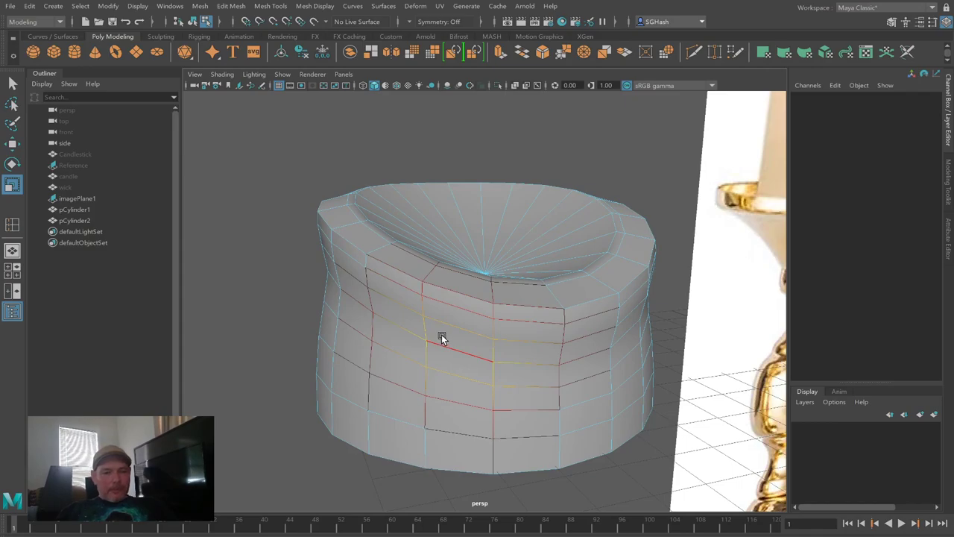
Step: Return the candle to object mode with smooth preview and compare it with the candlestick and reference image
{"action": "key", "text": "F8"}
{"action": "key", "text": "3"}
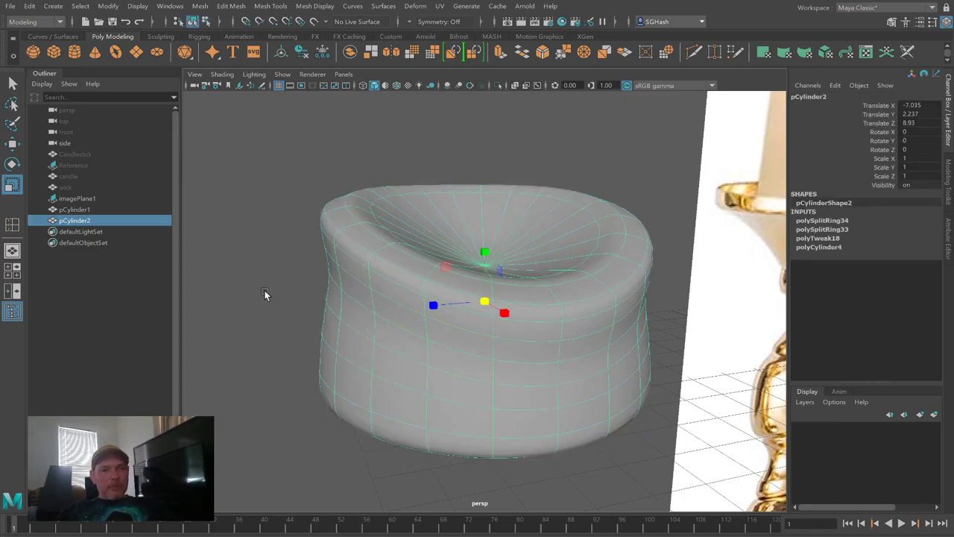
{"action": "left_click", "coordinate": [264, 295]}
{"action": "right_click_drag", "start_coordinate": [483, 349], "coordinate": [295, 277], "text": "alt"}
{"action": "left_click_drag", "start_coordinate": [295, 277], "coordinate": [497, 311], "text": "alt"}
{"action": "right_click_drag", "start_coordinate": [497, 311], "coordinate": [438, 285], "text": "alt"}
Step: Move the candle away from the candlestick and scale it uniformly to about 0.649
{"action": "left_click", "coordinate": [486, 311]}
{"action": "mouse_move", "coordinate": [486, 311]}
{"action": "left_mouse_down", "text": "alt"}
{"action": "mouse_move", "coordinate": [496, 311]}
{"action": "mouse_move", "coordinate": [486, 313]}
{"action": "left_mouse_up", "text": "alt"}
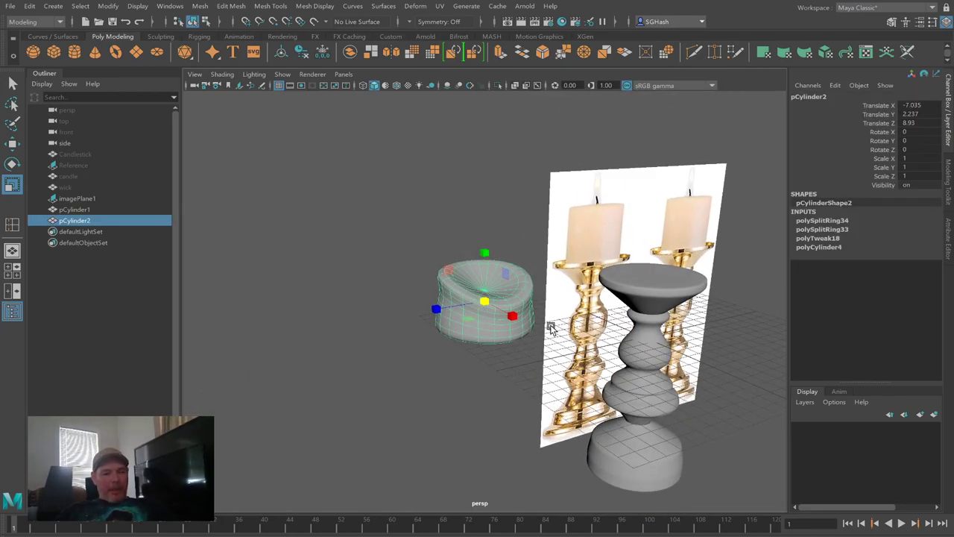
{"action": "scroll", "coordinate": [454, 290], "scroll_direction": "down", "scroll_amount": 3}
{"action": "key", "text": "w"}
{"action": "left_click_drag", "start_coordinate": [470, 316], "coordinate": [257, 188], "text": "alt"}
{"action": "key", "text": "v"}
{"action": "key", "text": "r"}
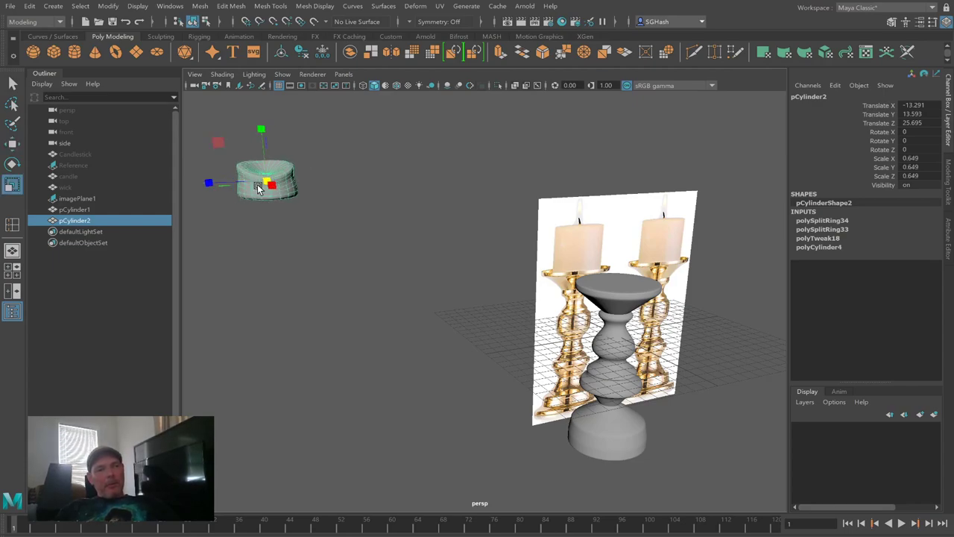
Step: Snap the candle to the centre of the candlestick's top and raise it onto the plate
{"action": "key", "text": "w"}
{"action": "key", "text": "v"}
{"action": "left_click_drag", "start_coordinate": [264, 181], "coordinate": [570, 268]}
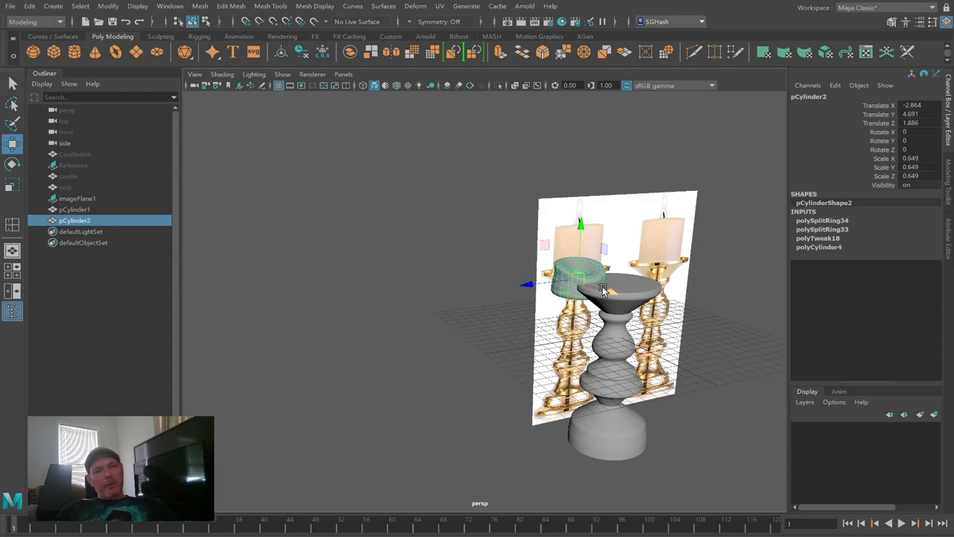
{"action": "key", "text": "f"}
{"action": "right_click_drag", "start_coordinate": [671, 321], "coordinate": [601, 332], "text": "alt"}
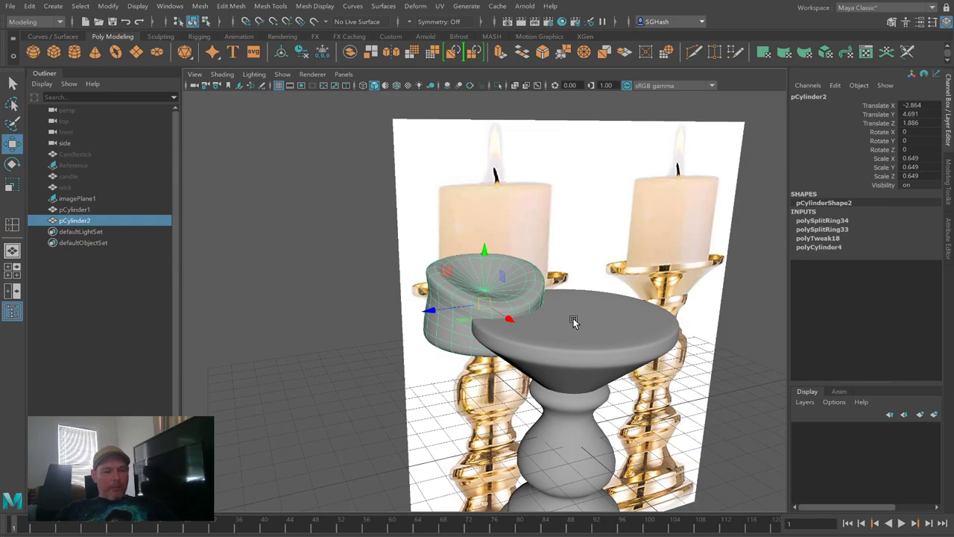
{"action": "left_click_drag", "start_coordinate": [486, 302], "coordinate": [573, 319]}
{"action": "left_click_drag", "start_coordinate": [578, 262], "coordinate": [567, 187]}
Step: Adjust the candle's height to a Y scale of about 0.723 and seat it on the plate at Y about 6.337
{"action": "key", "text": "r"}
{"action": "left_click", "coordinate": [569, 190]}
{"action": "left_click", "coordinate": [571, 193]}
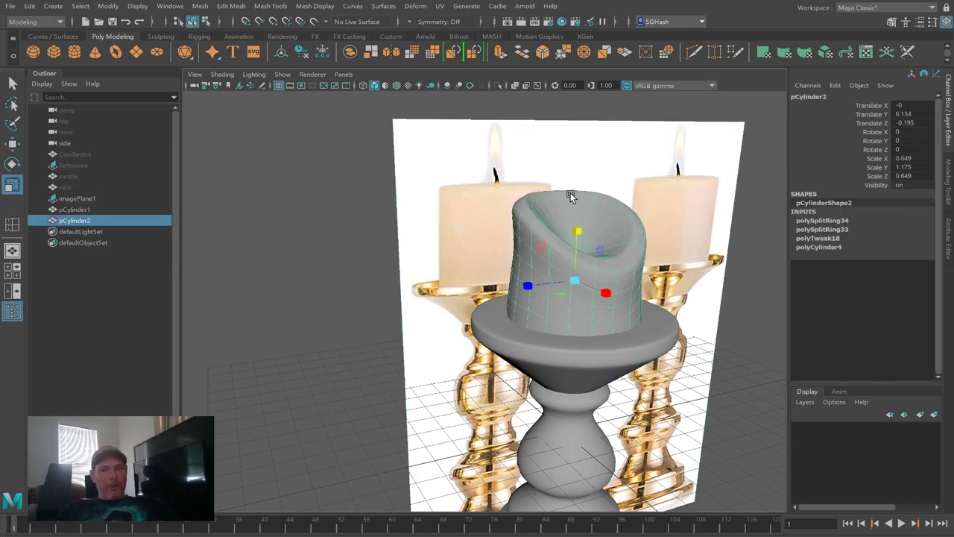
{"action": "mouse_move", "coordinate": [588, 226]}
{"action": "left_mouse_down"}
{"action": "mouse_move", "coordinate": [576, 220]}
{"action": "mouse_move", "coordinate": [576, 233]}
{"action": "left_mouse_up"}
{"action": "key", "text": "w"}
{"action": "left_click_drag", "start_coordinate": [461, 332], "coordinate": [387, 333], "text": "alt"}
{"action": "left_click", "coordinate": [387, 333]}
{"action": "left_click_drag", "start_coordinate": [555, 330], "coordinate": [516, 328], "text": "alt"}
{"action": "left_click", "coordinate": [499, 352]}
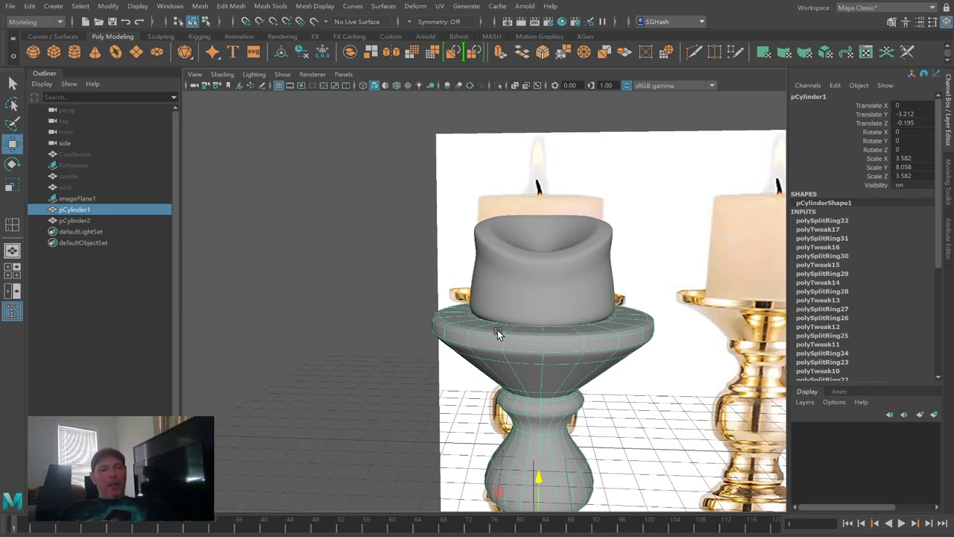
Step: Hide the candle and switch the candlestick to face selection for its top plate
{"action": "left_click", "coordinate": [567, 275]}
{"action": "mouse_move", "coordinate": [475, 321]}
{"action": "left_mouse_down", "text": "alt"}
{"action": "mouse_move", "coordinate": [517, 315]}
{"action": "mouse_move", "coordinate": [477, 324]}
{"action": "left_mouse_up", "text": "alt"}
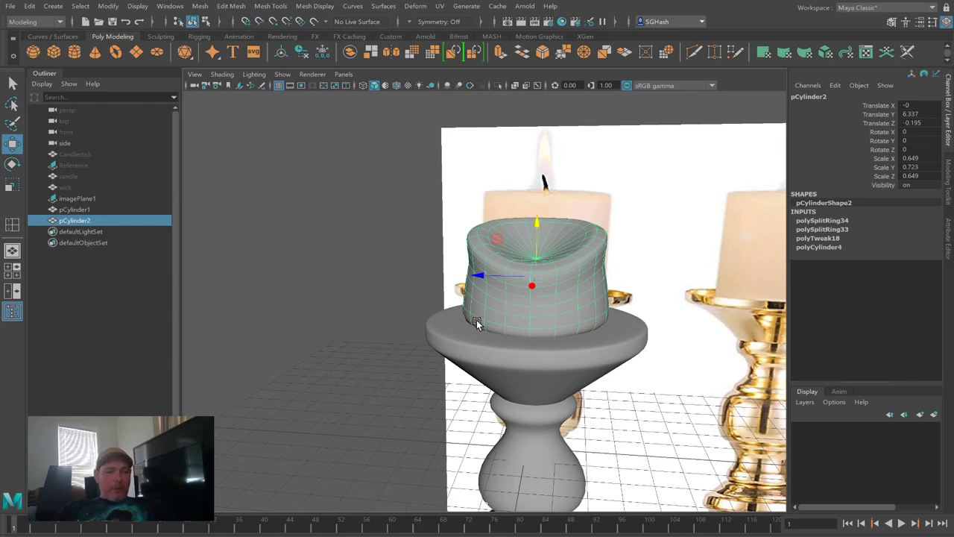
{"action": "key", "text": "ctrl+h"}
{"action": "left_click", "coordinate": [515, 326]}
{"action": "left_click_drag", "start_coordinate": [516, 345], "coordinate": [521, 342], "text": "alt"}
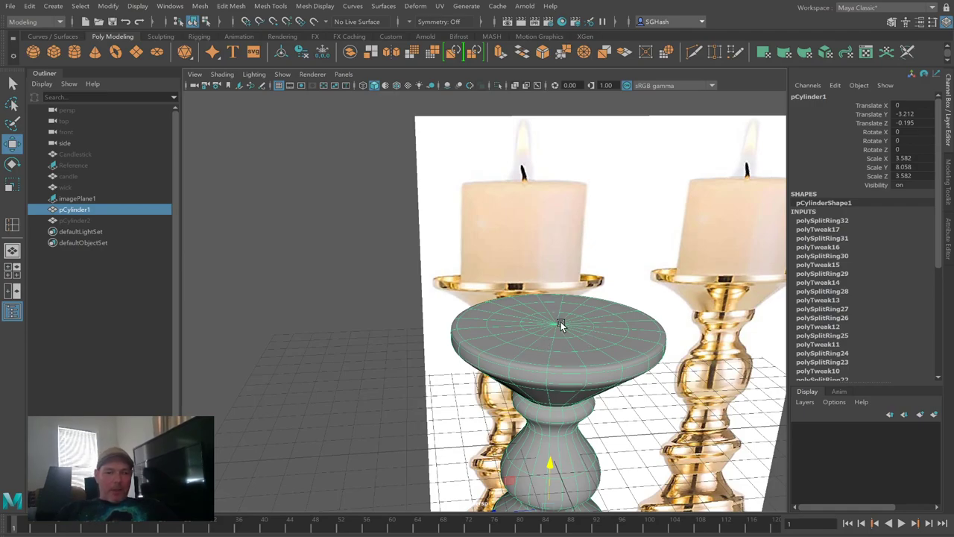
{"action": "key", "text": "F11"}
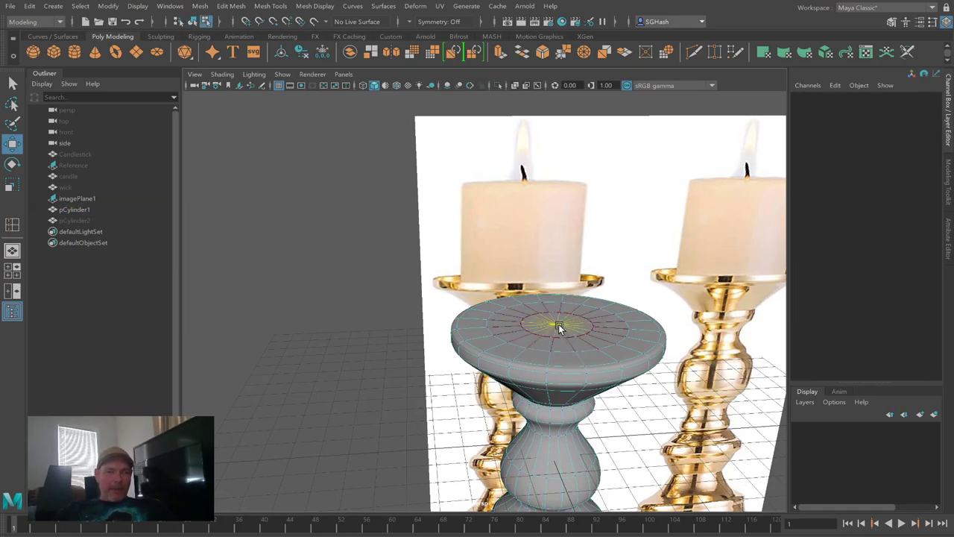
Step: Sink the centre of the candlestick's top plate with a widened soft selection so it forms a smooth shallow bowl
{"action": "left_click", "coordinate": [556, 326]}
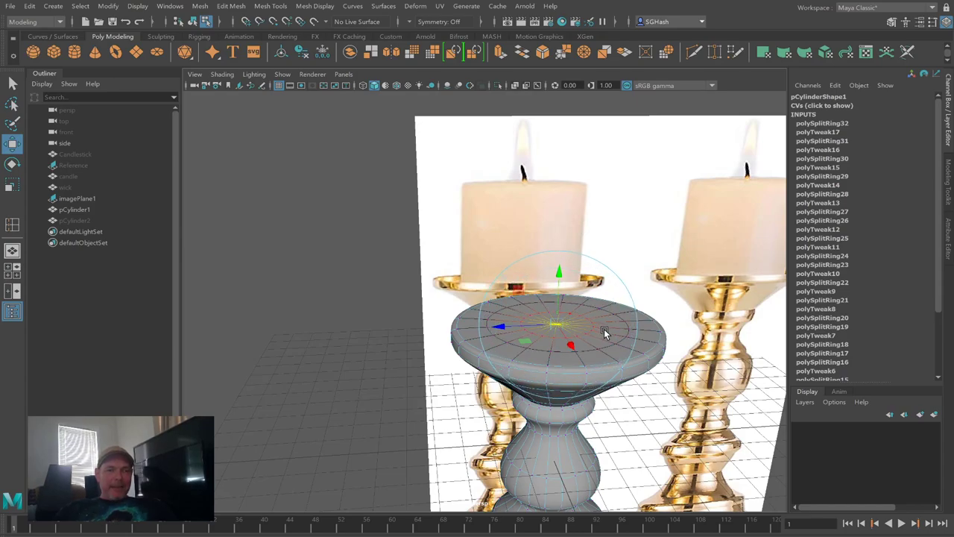
{"action": "left_click_drag", "start_coordinate": [558, 276], "coordinate": [552, 306]}
{"action": "key", "text": "ctrl+z"}
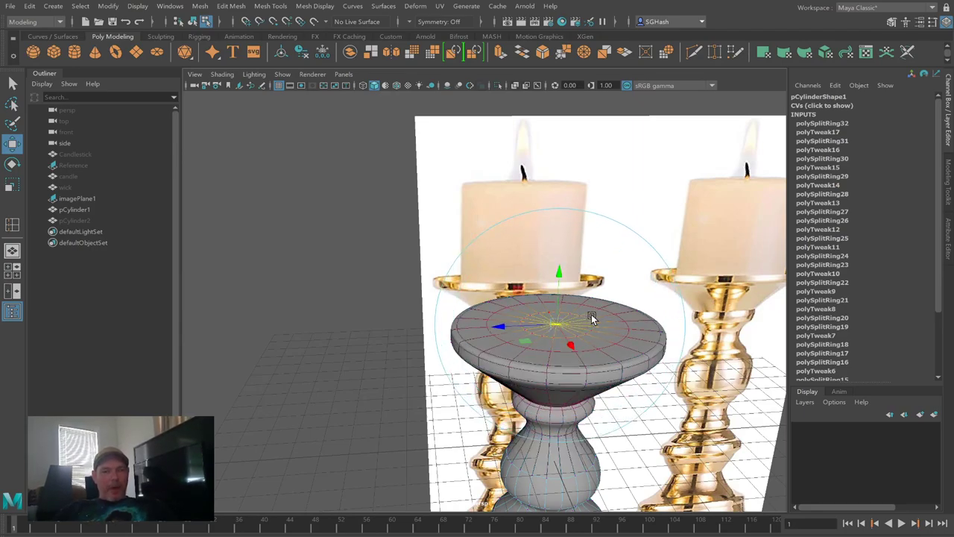
{"action": "left_click_drag", "start_coordinate": [562, 269], "coordinate": [555, 290]}
{"action": "left_click", "coordinate": [350, 368]}
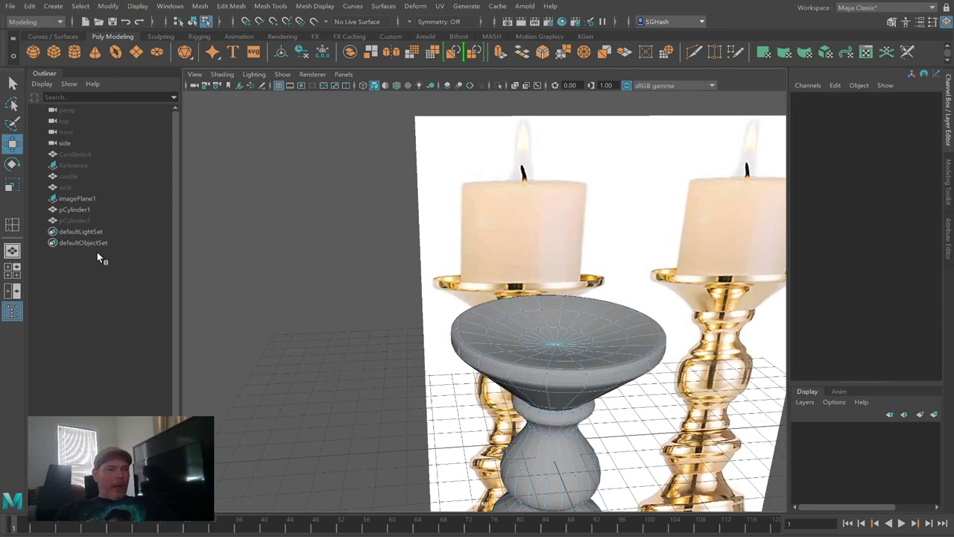
Step: Turn the hidden candle's visibility back on
{"action": "left_click", "coordinate": [63, 219]}
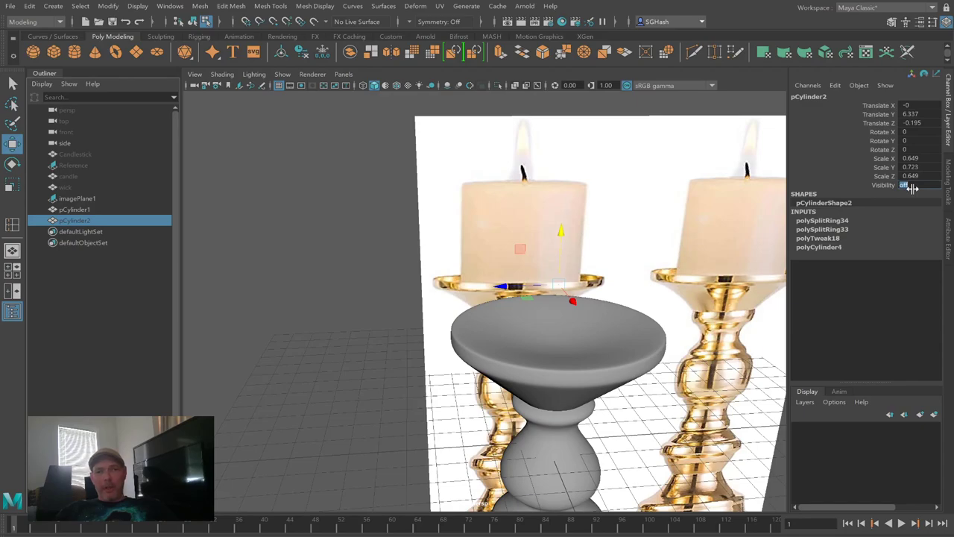
{"action": "type", "text": "on"}
{"action": "key", "text": "Return"}
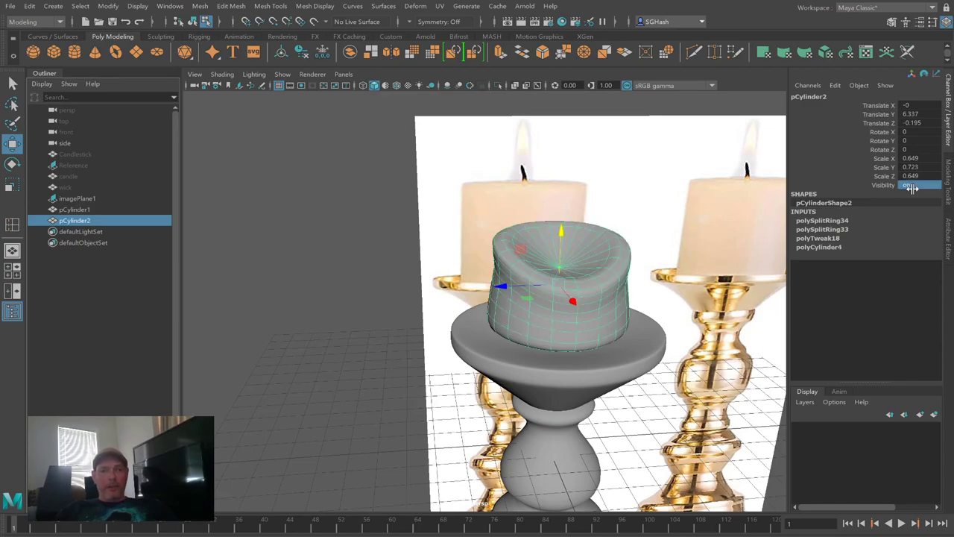
Step: Return the candle to object selection, hide it and show it again
{"action": "left_click", "coordinate": [456, 335]}
{"action": "right_click_drag", "start_coordinate": [532, 337], "coordinate": [519, 355]}
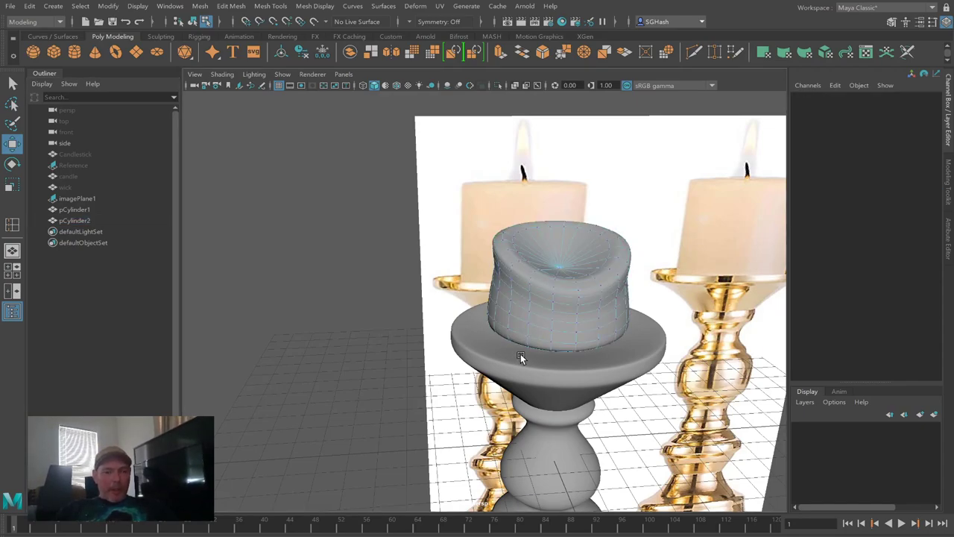
{"action": "key", "text": "F8"}
{"action": "key", "text": "ctrl+h"}
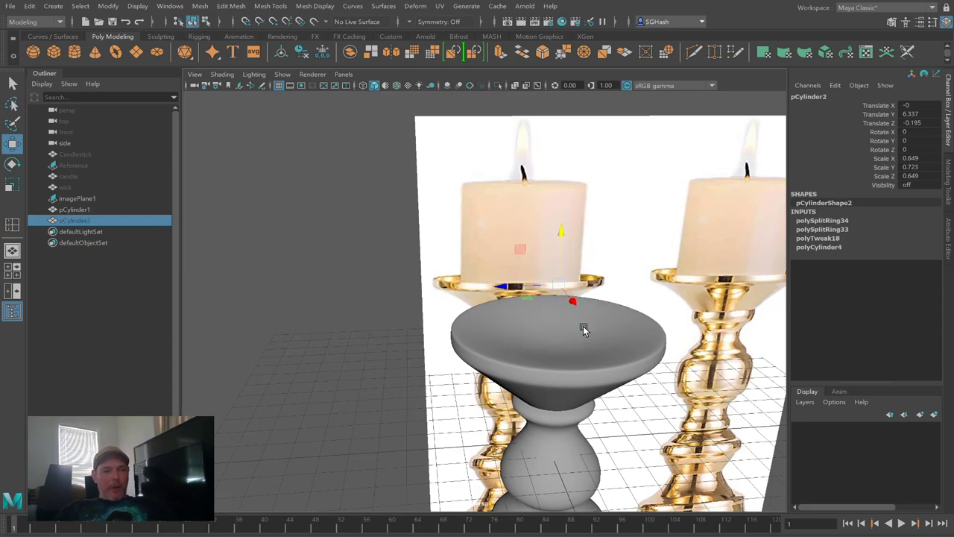
{"action": "key", "text": "shift+h"}
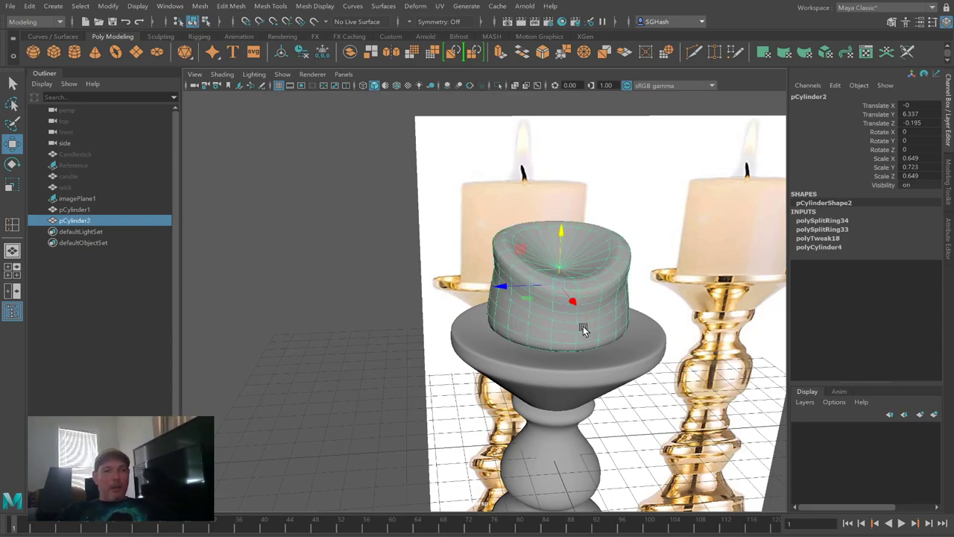
Step: Lower the candle into the bowl to Y about 6.02 and rotate it about 21.9 degrees around Y
{"action": "left_click_drag", "start_coordinate": [549, 326], "coordinate": [581, 319], "text": "alt"}
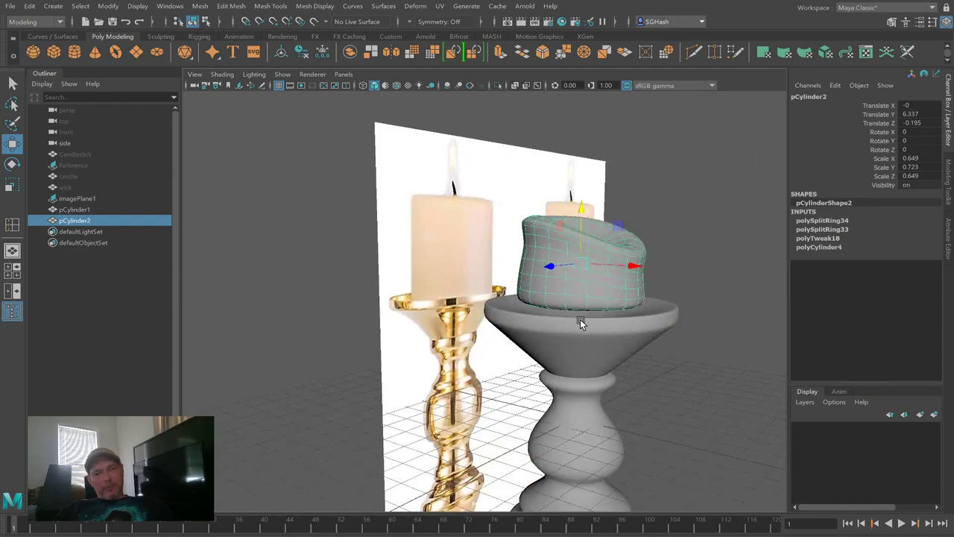
{"action": "mouse_move", "coordinate": [580, 206]}
{"action": "left_mouse_down"}
{"action": "mouse_move", "coordinate": [576, 218]}
{"action": "mouse_move", "coordinate": [578, 209]}
{"action": "left_mouse_up"}
{"action": "left_click_drag", "start_coordinate": [662, 206], "coordinate": [624, 216], "text": "alt"}
{"action": "key", "text": "e"}
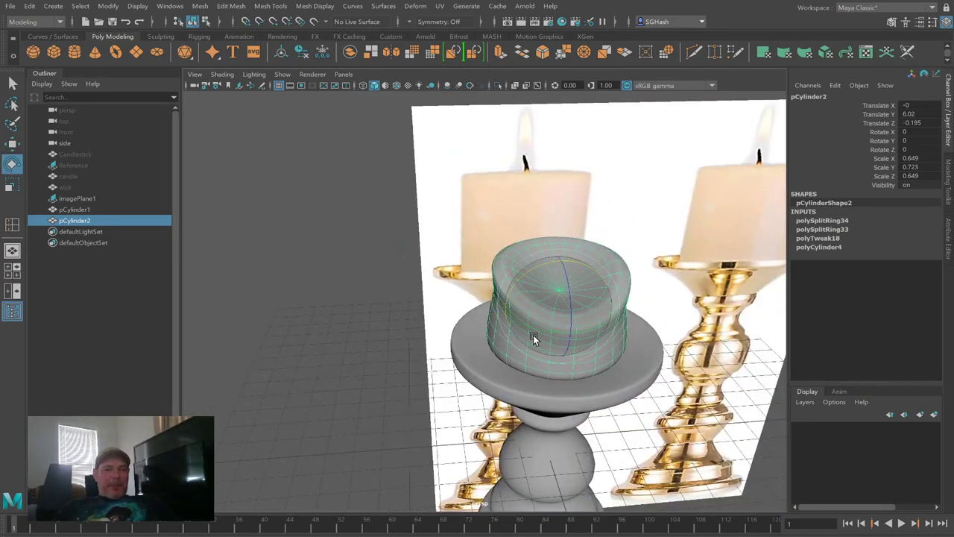
{"action": "left_click_drag", "start_coordinate": [526, 325], "coordinate": [561, 348]}
{"action": "key", "text": "q"}
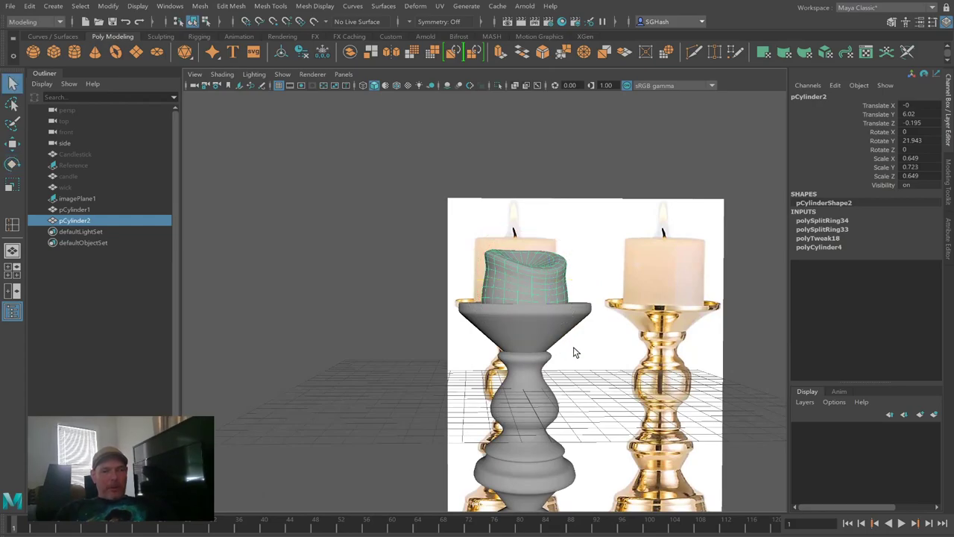
{"action": "left_click", "coordinate": [405, 326]}
Step: Create a cylinder beside the candlestick with radius about 0.803 and height about 3.48, and scale it uniformly to about 0.657
{"action": "left_click_drag", "start_coordinate": [405, 326], "coordinate": [437, 340], "text": "alt"}
{"action": "right_click_drag", "start_coordinate": [437, 340], "coordinate": [359, 328], "text": "alt"}
{"action": "mouse_move", "coordinate": [437, 346]}
{"action": "left_mouse_down", "text": "alt"}
{"action": "mouse_move", "coordinate": [492, 345]}
{"action": "mouse_move", "coordinate": [426, 344]}
{"action": "left_mouse_up", "text": "alt"}
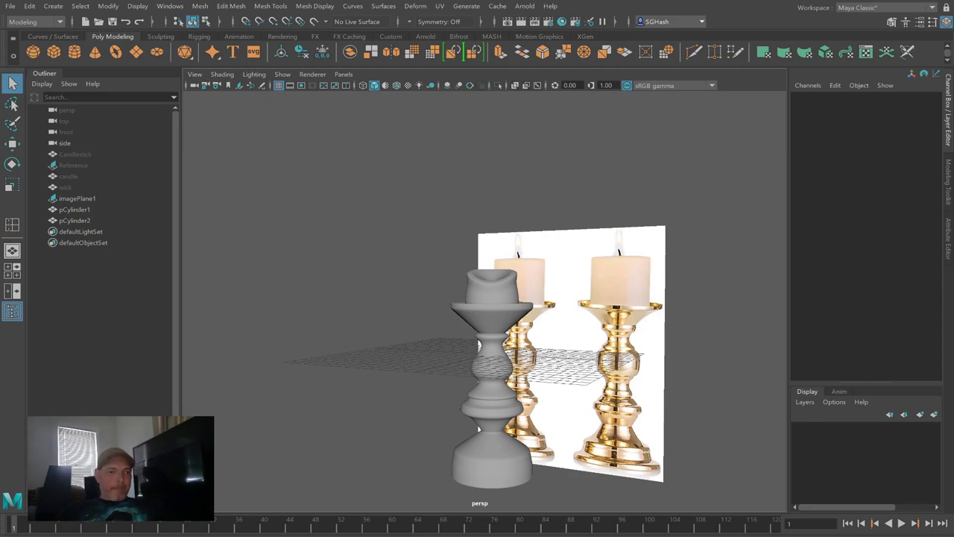
{"action": "left_click_drag", "start_coordinate": [267, 284], "coordinate": [268, 292], "text": "alt"}
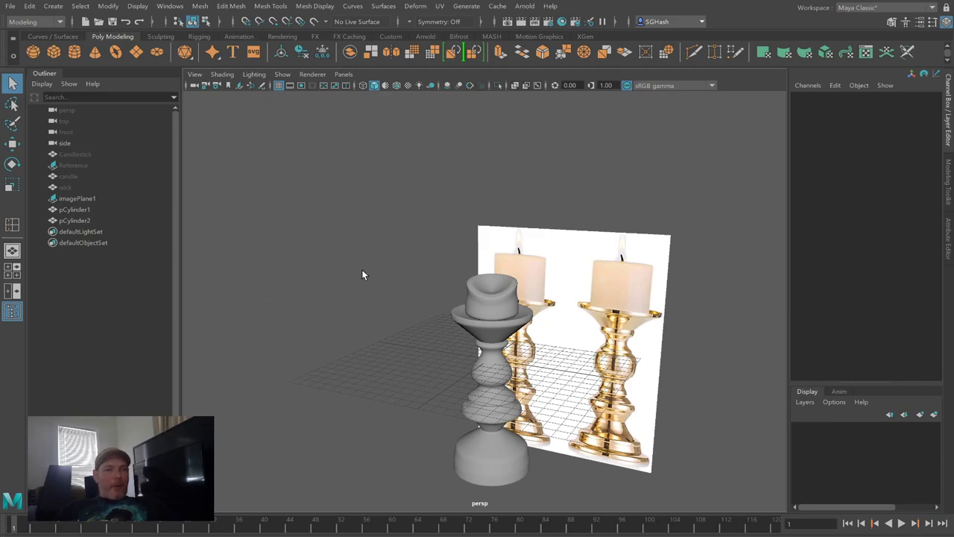
{"action": "left_click", "coordinate": [74, 51]}
{"action": "left_click_drag", "start_coordinate": [409, 355], "coordinate": [407, 319]}
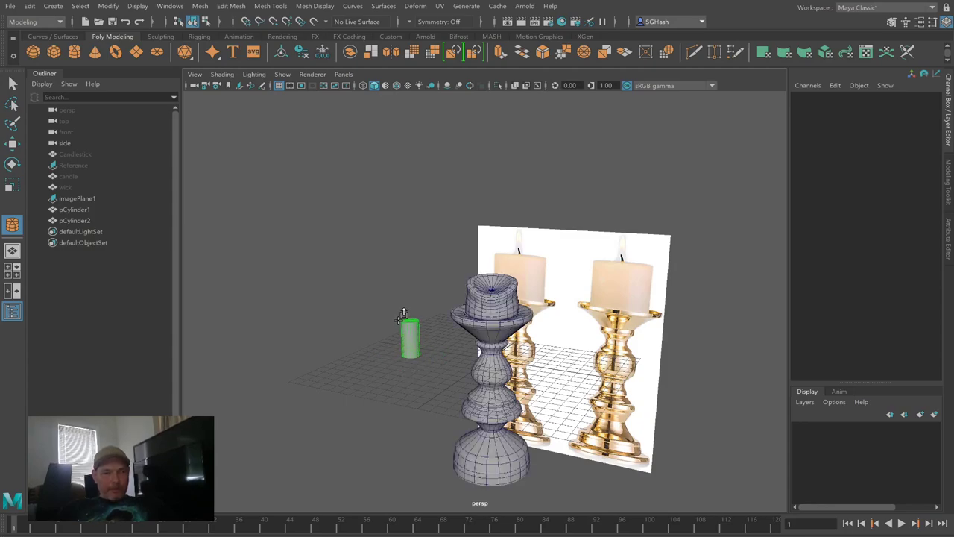
{"action": "key", "text": "r"}
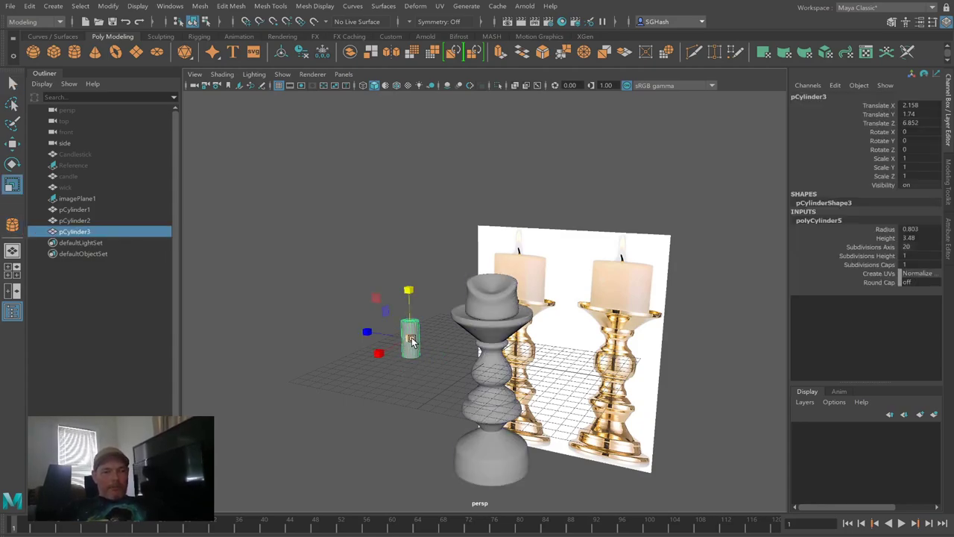
{"action": "left_click_drag", "start_coordinate": [410, 339], "coordinate": [395, 344]}
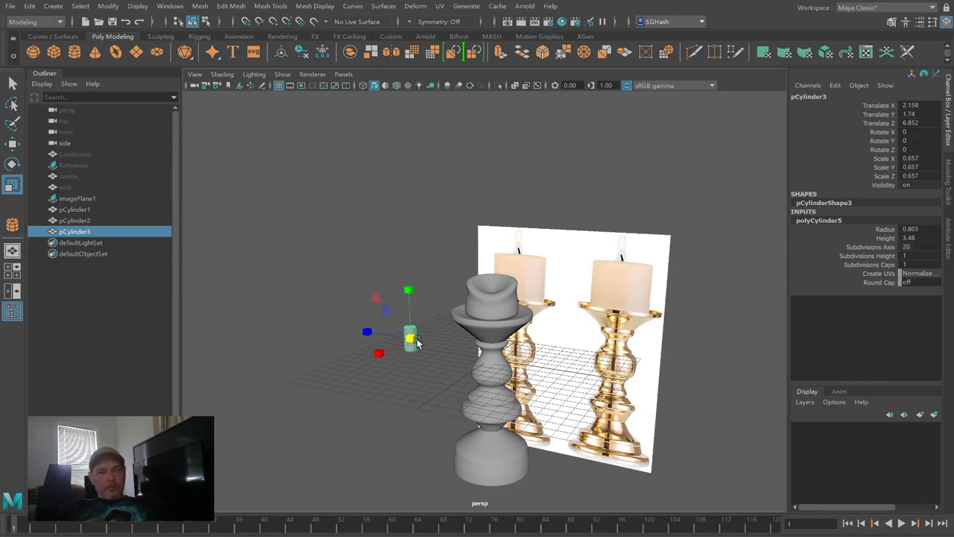
Step: Set the new cylinder's height subdivisions to 6 and its cap subdivisions to 2
{"action": "left_click", "coordinate": [913, 256]}
{"action": "left_click", "coordinate": [912, 255]}
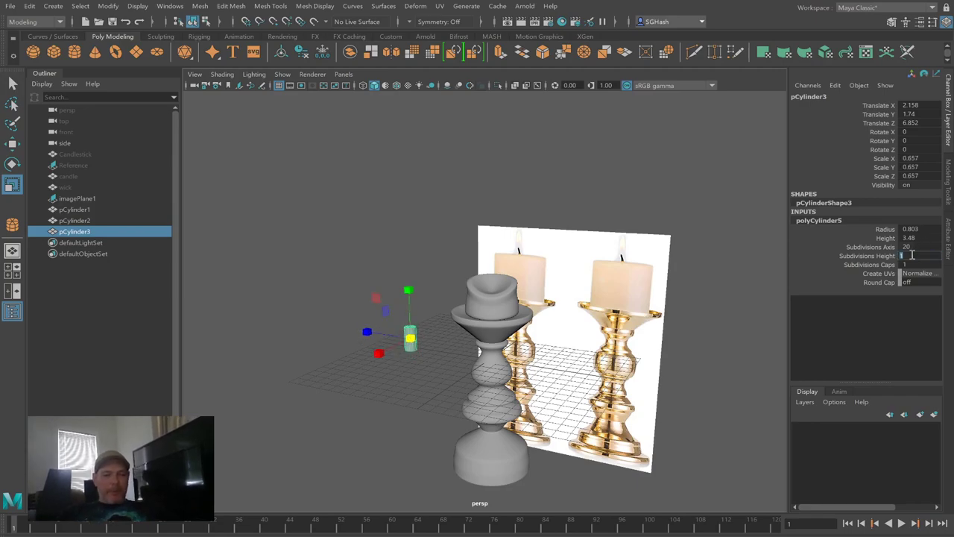
{"action": "type", "text": "6"}
{"action": "key", "text": "Return"}
{"action": "left_click", "coordinate": [912, 265]}
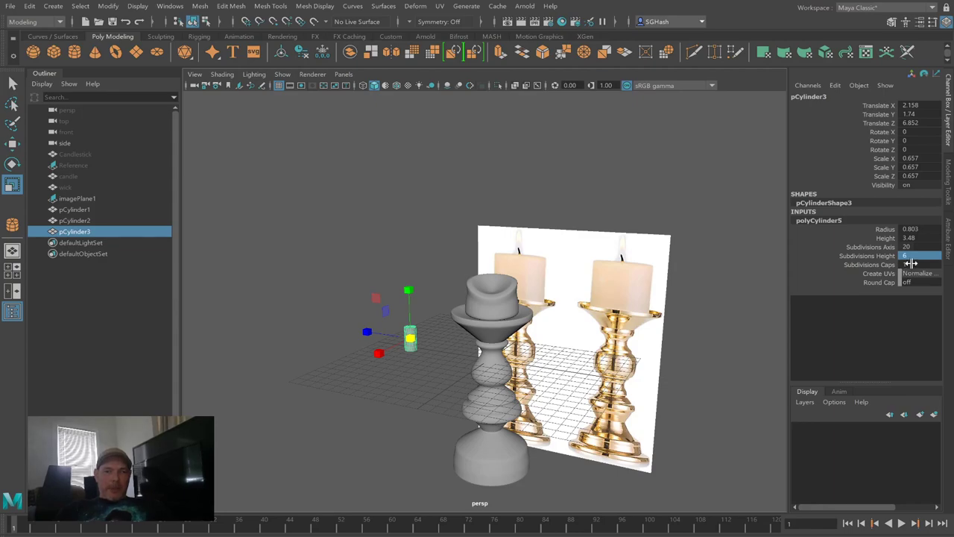
{"action": "left_click", "coordinate": [912, 265]}
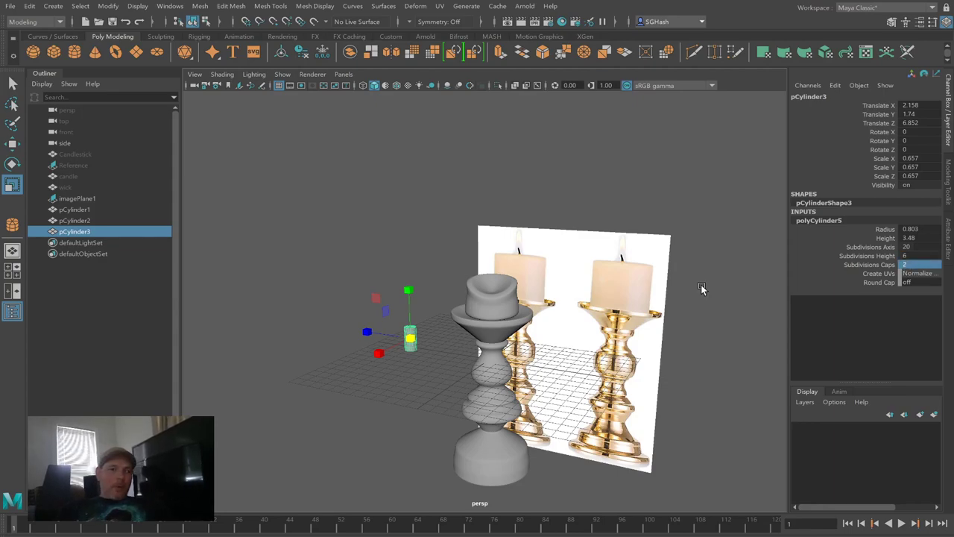
Step: Move the new cylinder onto the top of the candle with point snapping
{"action": "left_click", "coordinate": [418, 347]}
{"action": "left_click", "coordinate": [412, 341]}
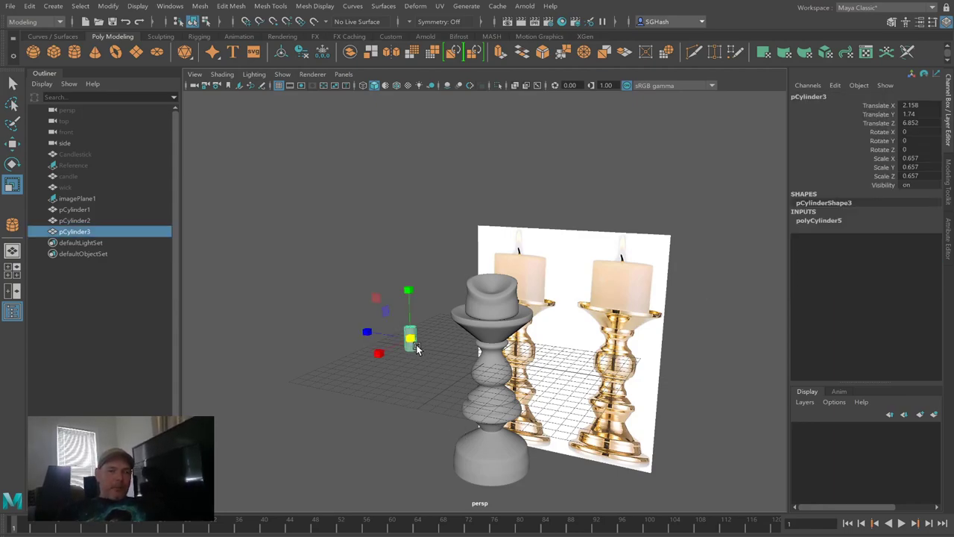
{"action": "key", "text": "w"}
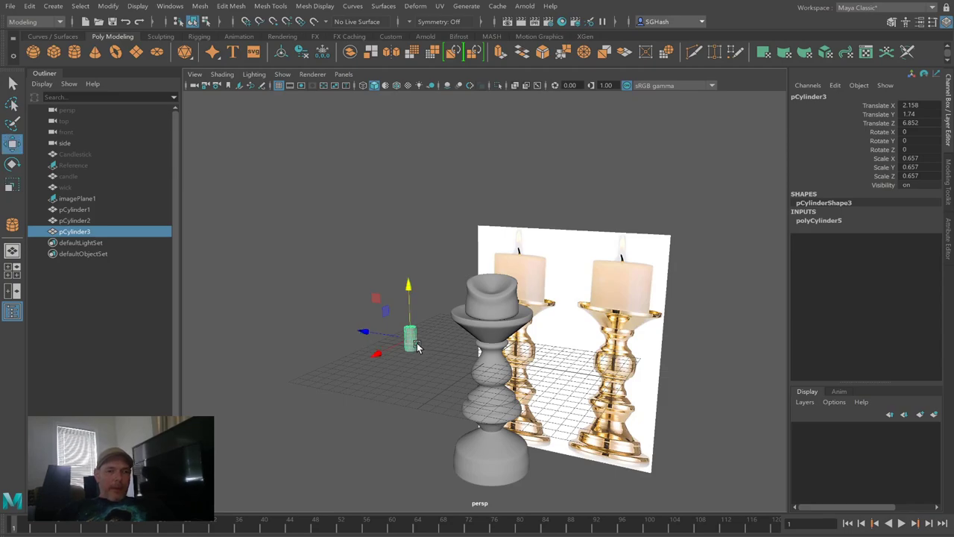
{"action": "left_click_drag", "start_coordinate": [414, 347], "coordinate": [492, 281]}
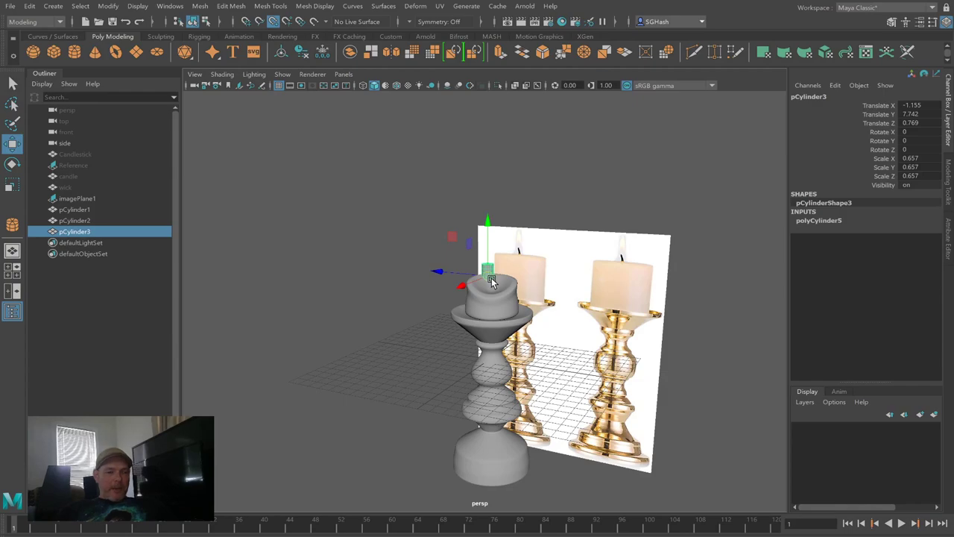
Step: Snap the cylinder to the centre of the candle's melted hollow and raise it to Y about 7.037
{"action": "key", "text": "f"}
{"action": "scroll", "coordinate": [363, 282], "scroll_direction": "down", "scroll_amount": 5}
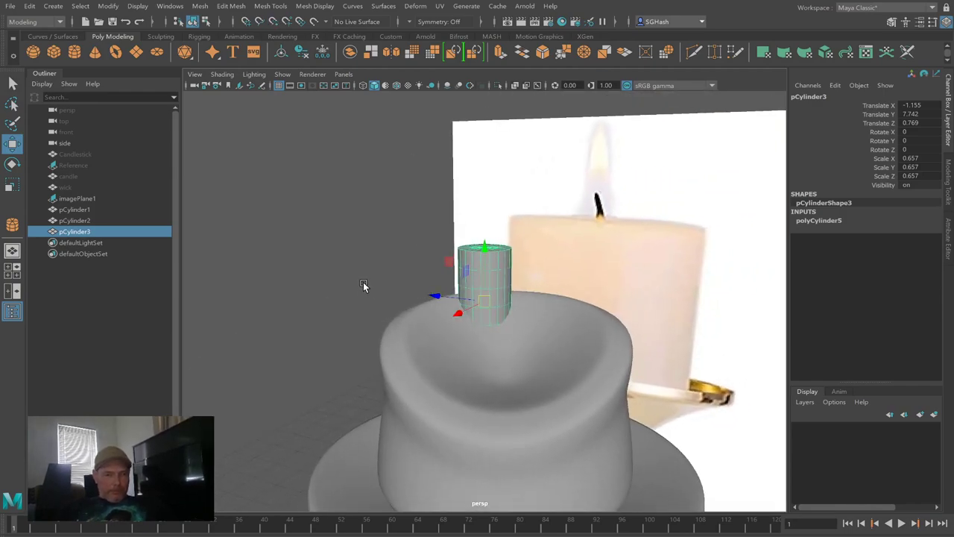
{"action": "scroll", "coordinate": [469, 332], "scroll_direction": "up", "scroll_amount": 3}
{"action": "left_click_drag", "start_coordinate": [469, 332], "coordinate": [460, 352], "text": "alt"}
{"action": "left_click", "coordinate": [520, 375]}
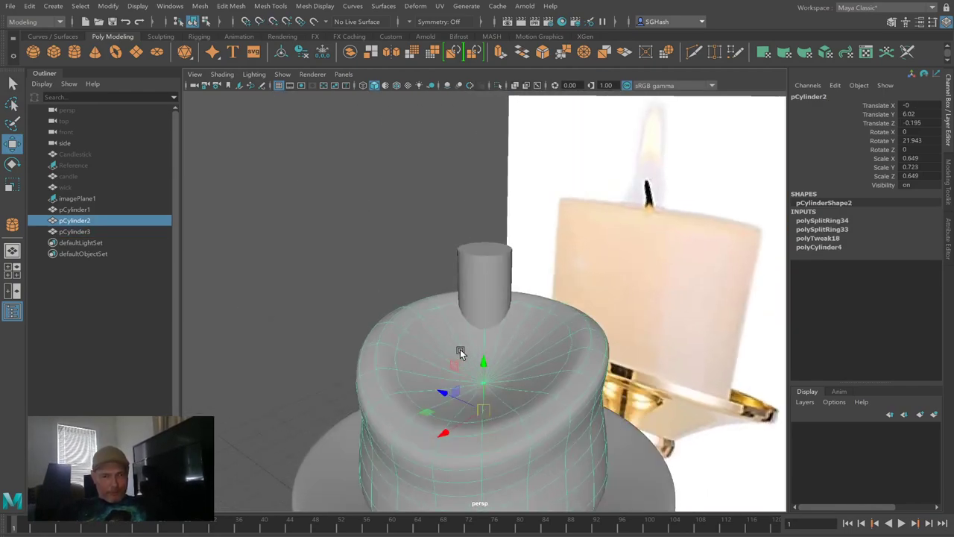
{"action": "left_click", "coordinate": [479, 276]}
{"action": "key", "text": "v"}
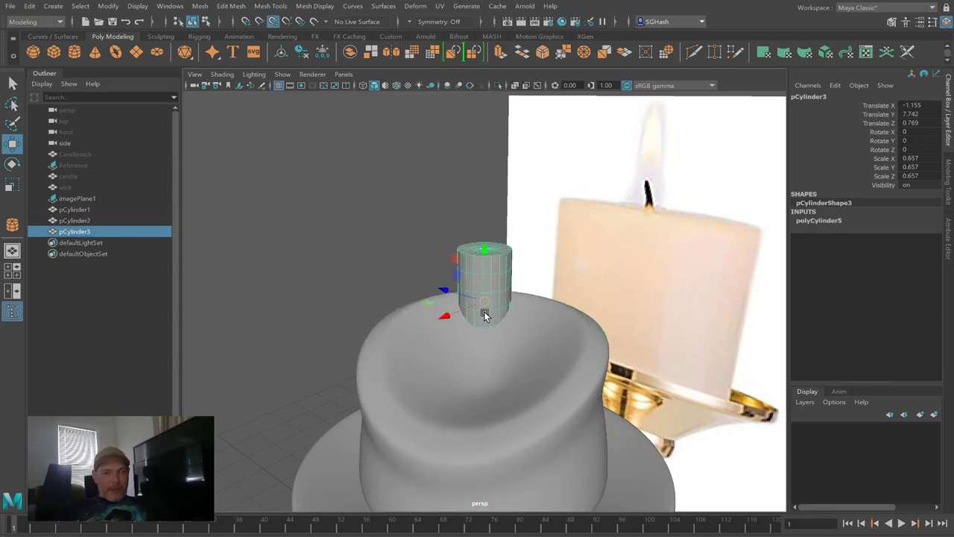
{"action": "left_click_drag", "start_coordinate": [484, 326], "coordinate": [469, 390]}
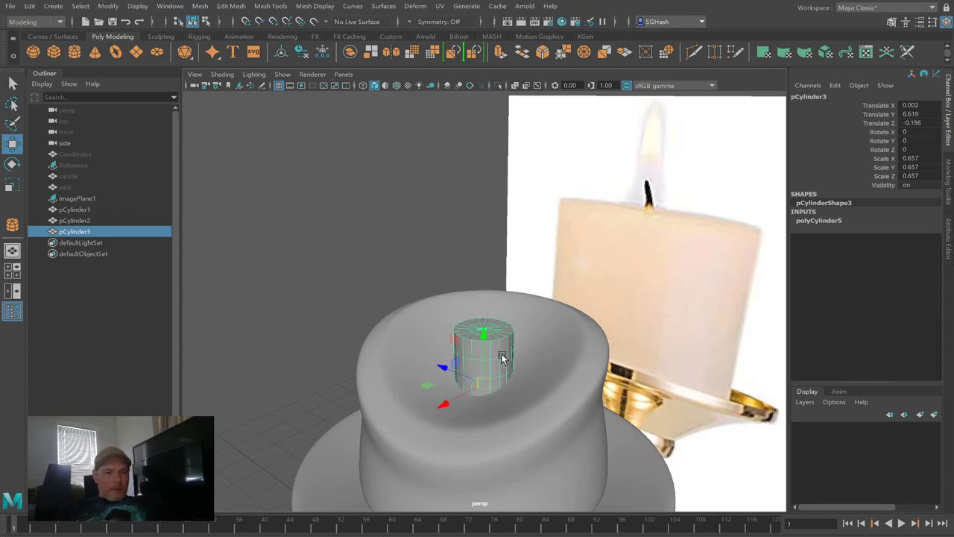
{"action": "left_click_drag", "start_coordinate": [482, 331], "coordinate": [466, 313]}
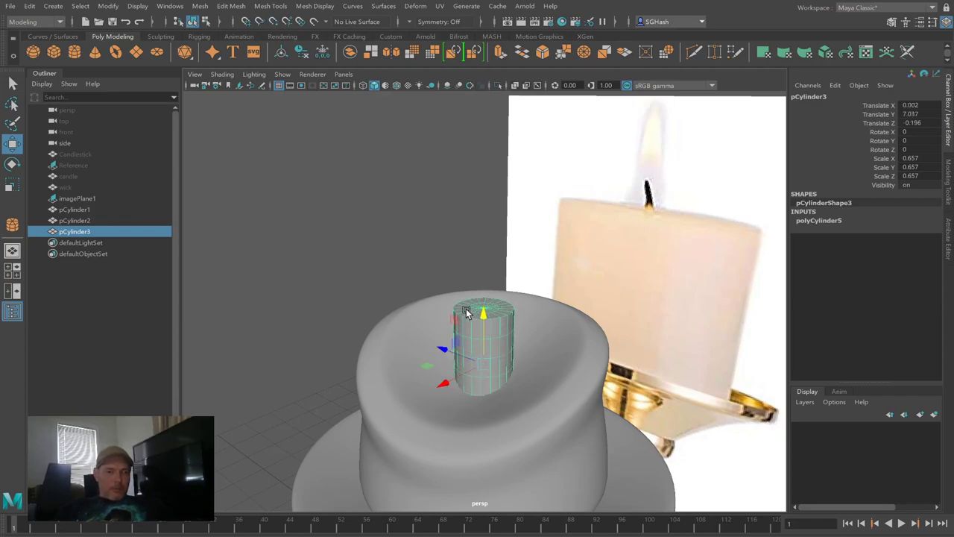
Step: Scale the cylinder into a thin wick of about 0.091 in X and Z and about 0.304 in Y
{"action": "key", "text": "r"}
{"action": "left_click_drag", "start_coordinate": [486, 362], "coordinate": [429, 372]}
{"action": "left_click_drag", "start_coordinate": [485, 320], "coordinate": [468, 285]}
{"action": "left_click_drag", "start_coordinate": [489, 362], "coordinate": [461, 359]}
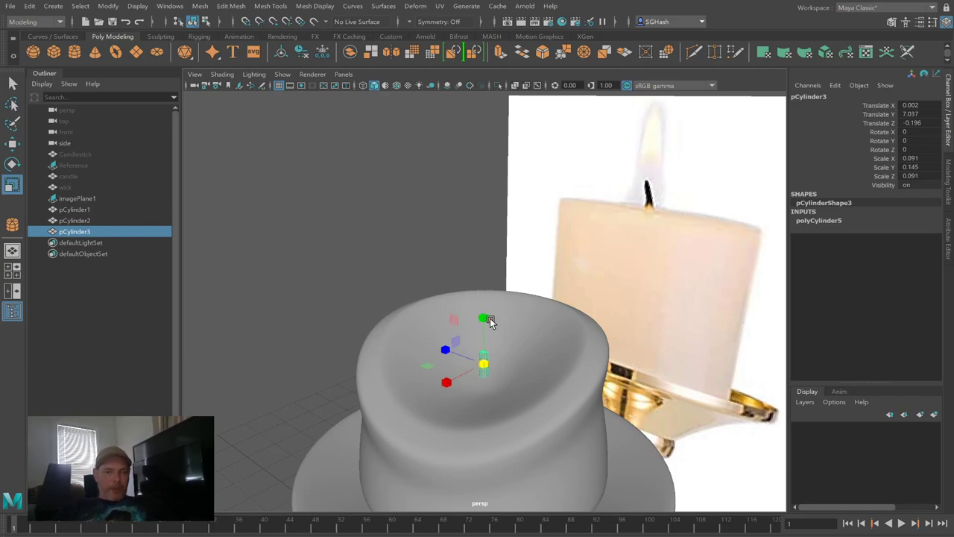
{"action": "left_click_drag", "start_coordinate": [485, 317], "coordinate": [470, 267]}
{"action": "left_click_drag", "start_coordinate": [458, 349], "coordinate": [596, 361], "text": "alt"}
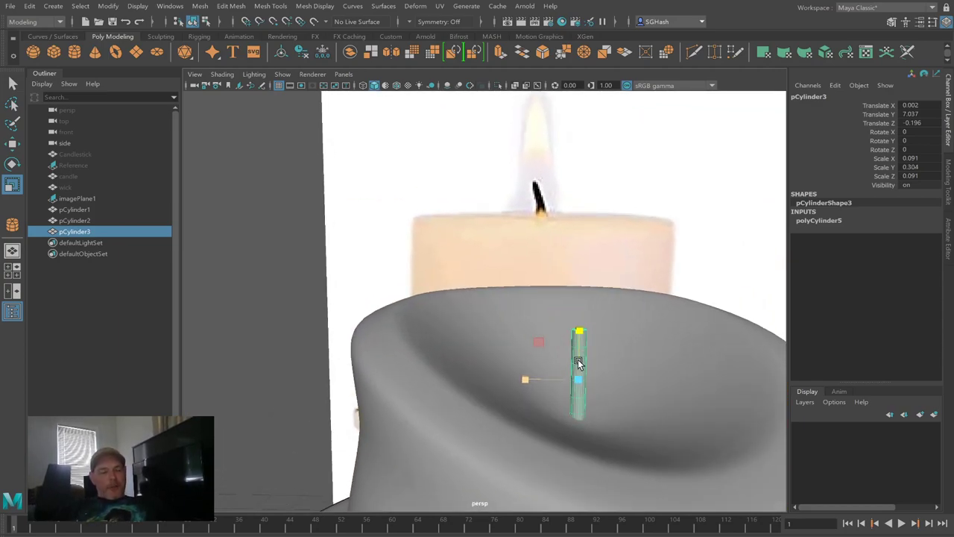
Step: Switch the wick to vertex selection and select its top ring of vertices with soft selection
{"action": "key", "text": "f"}
{"action": "left_click_drag", "start_coordinate": [515, 351], "coordinate": [459, 329], "text": "alt"}
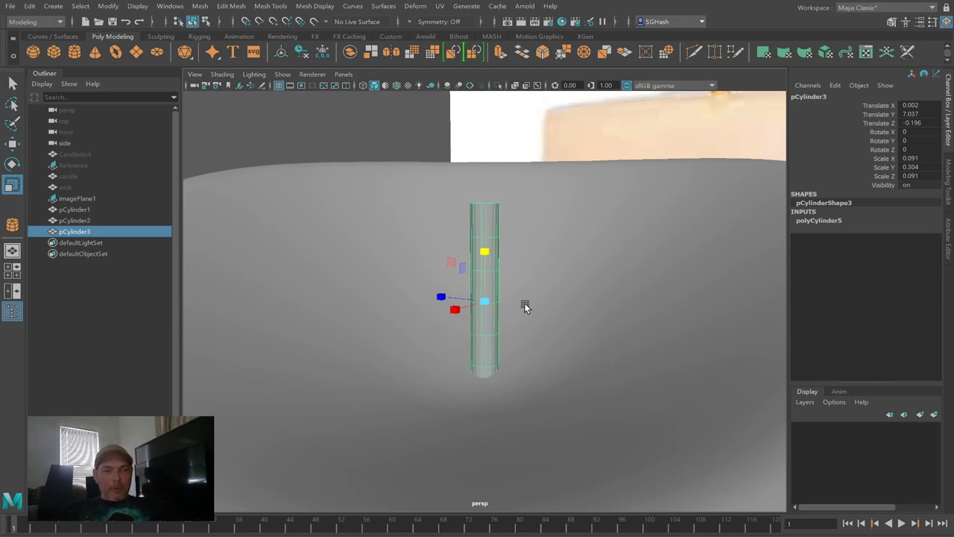
{"action": "left_click", "coordinate": [454, 182]}
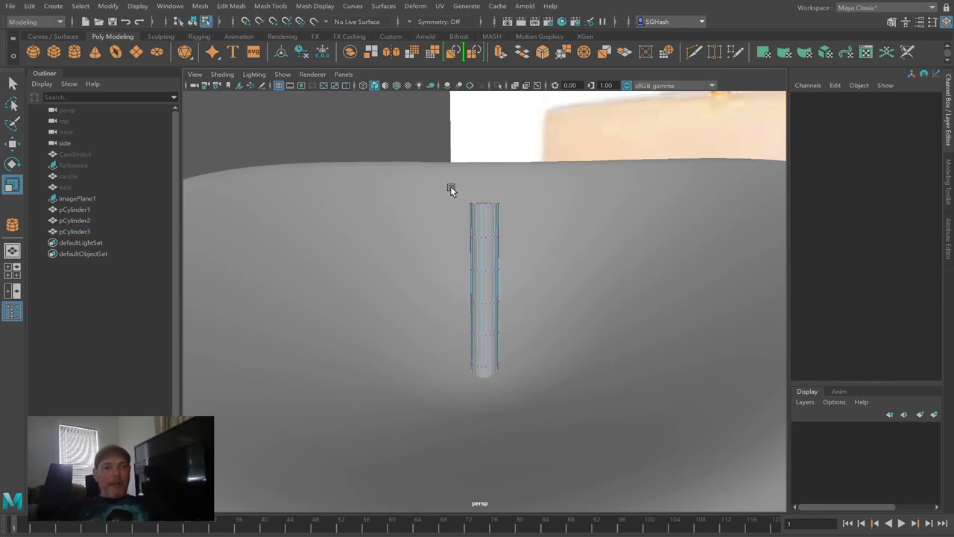
{"action": "left_click_drag", "start_coordinate": [493, 205], "coordinate": [508, 211]}
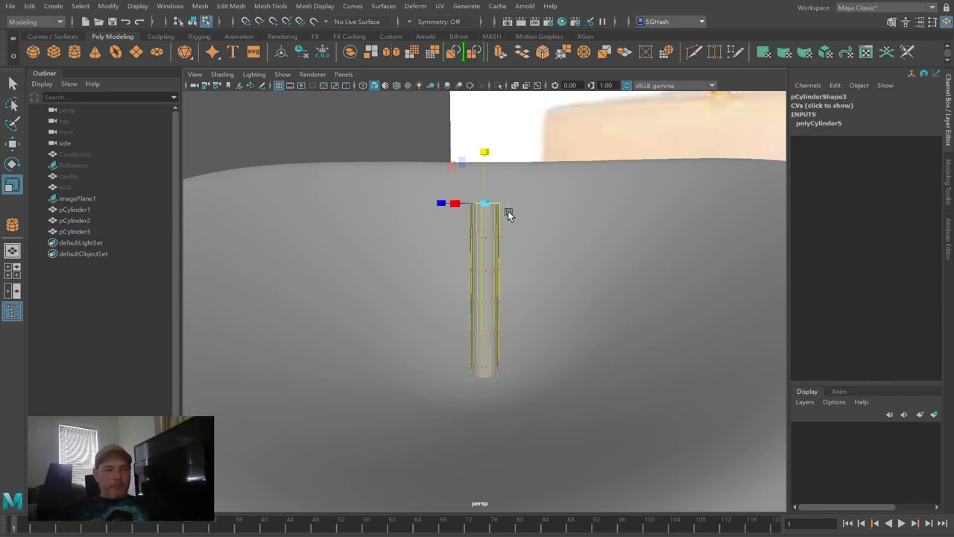
Step: Try to tilt the wick by rotating its top vertices with the current soft selection, and undo the rotation
{"action": "key", "text": "e"}
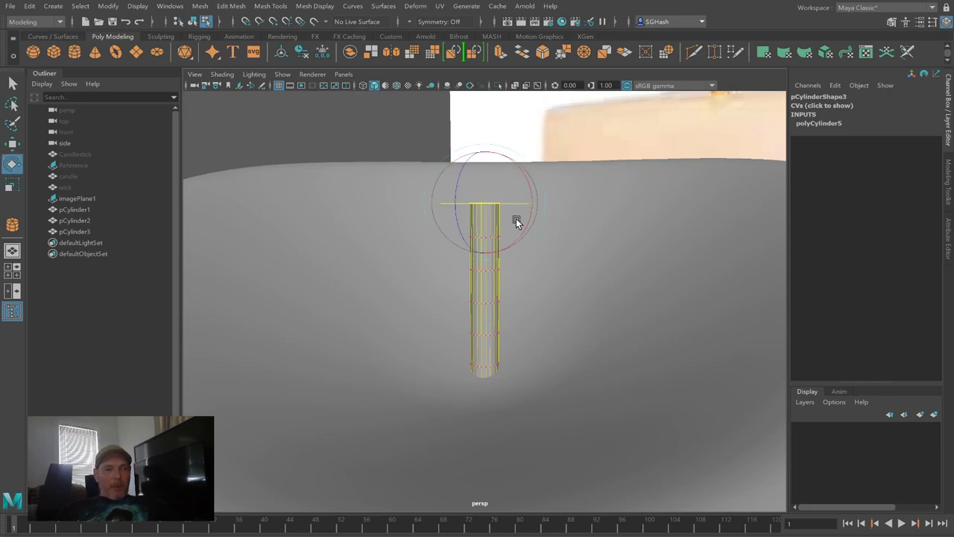
{"action": "left_click_drag", "start_coordinate": [527, 226], "coordinate": [527, 211]}
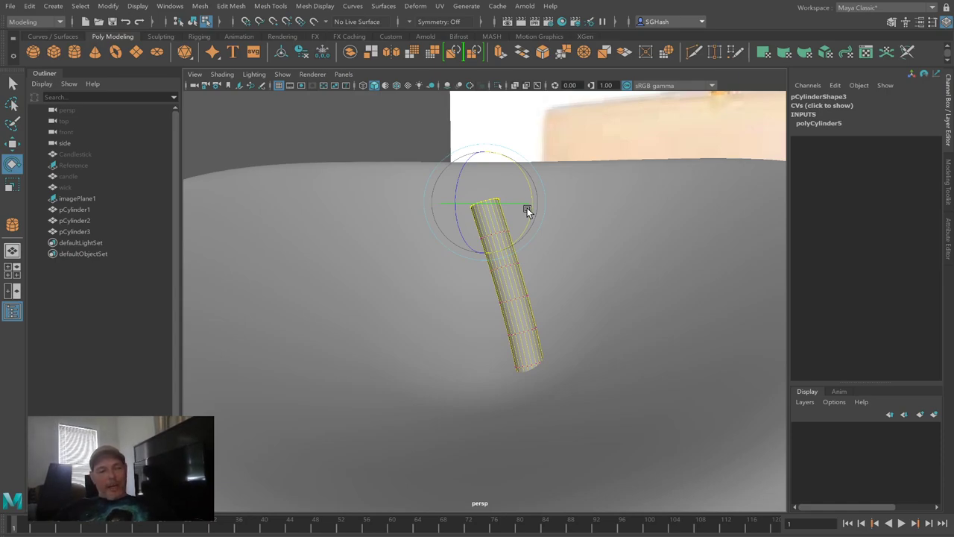
{"action": "key", "text": "ctrl+z"}
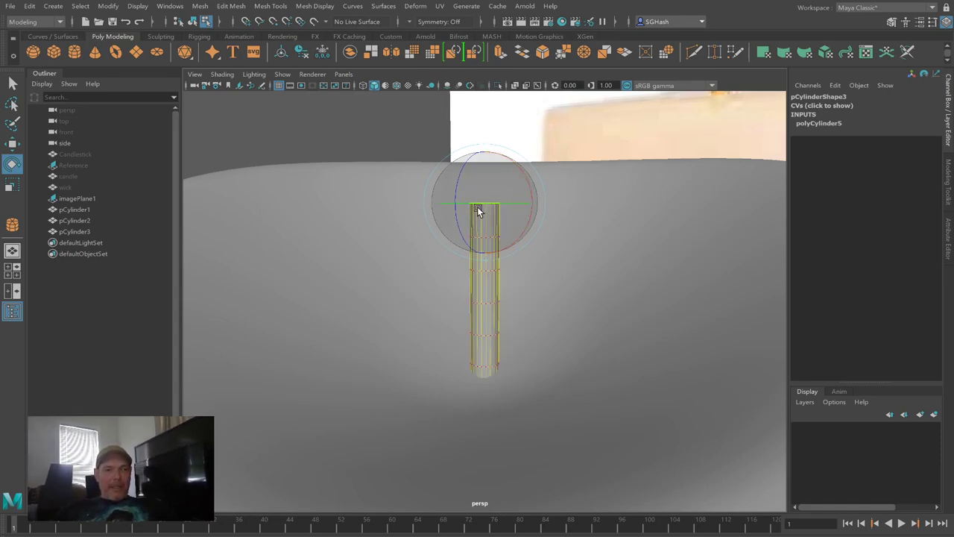
Step: Widen the soft-selection falloff over most of the wick's length and rotate its top vertices to bend it into a curve
{"action": "key", "text": "b"}
{"action": "left_click_drag", "start_coordinate": [302, 258], "coordinate": [370, 250]}
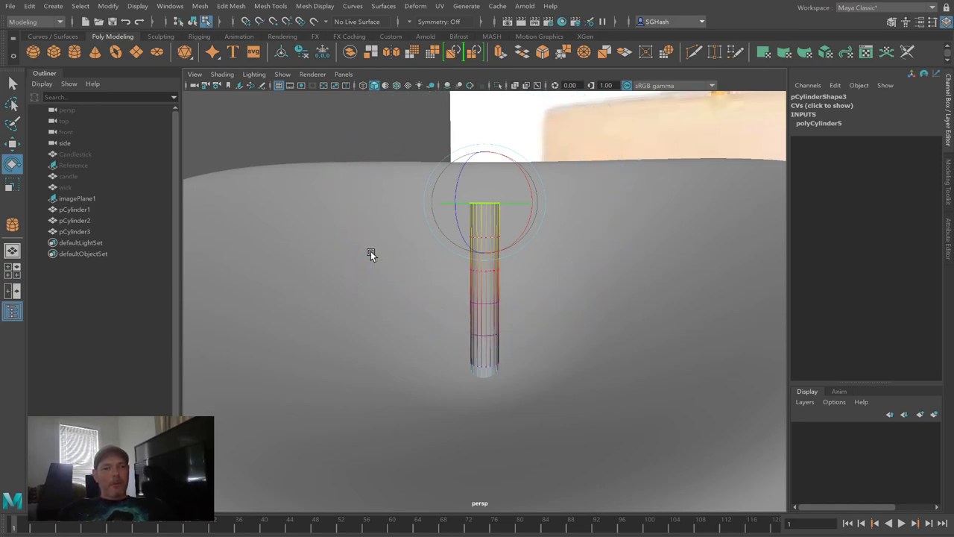
{"action": "mouse_move", "coordinate": [531, 241]}
{"action": "left_mouse_down"}
{"action": "mouse_move", "coordinate": [541, 221]}
{"action": "mouse_move", "coordinate": [530, 166]}
{"action": "mouse_move", "coordinate": [540, 208]}
{"action": "left_mouse_up"}
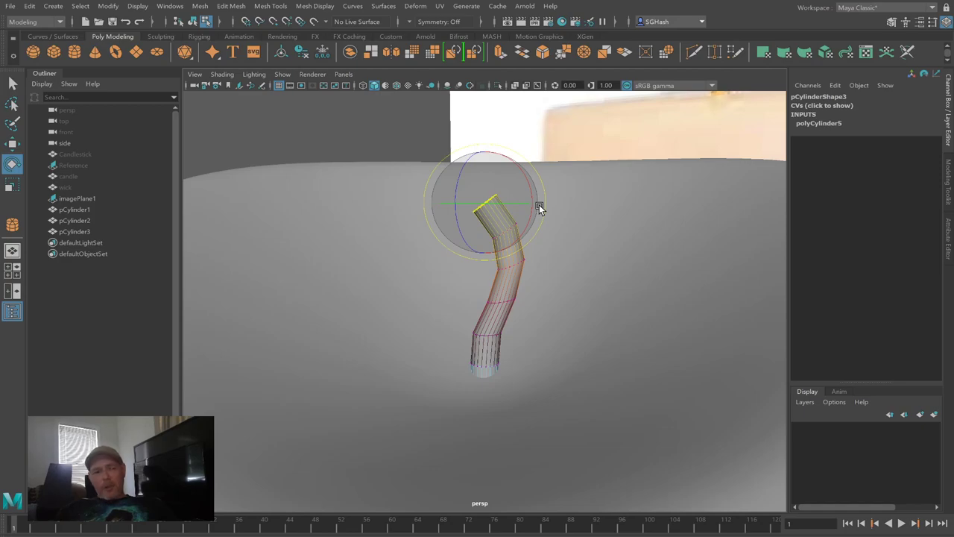
Step: Scale down the bent wick's top vertices to taper its tip, and return to object selection
{"action": "key", "text": "r"}
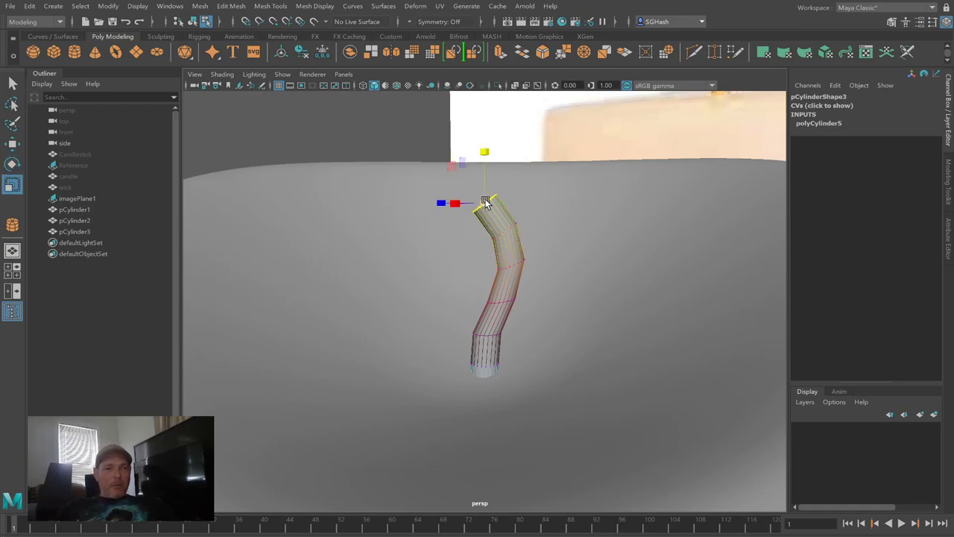
{"action": "left_click_drag", "start_coordinate": [483, 203], "coordinate": [472, 205]}
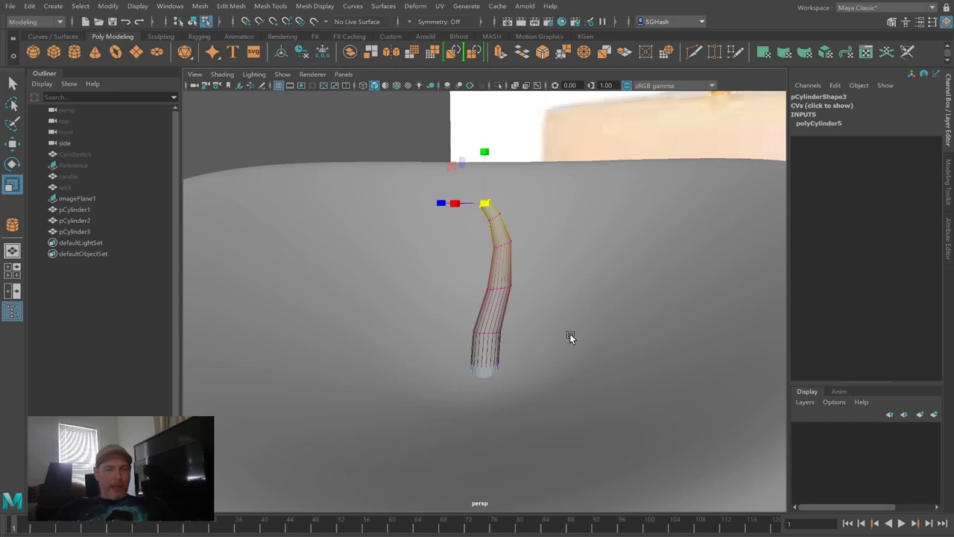
{"action": "scroll", "coordinate": [424, 313], "scroll_direction": "down", "scroll_amount": 5}
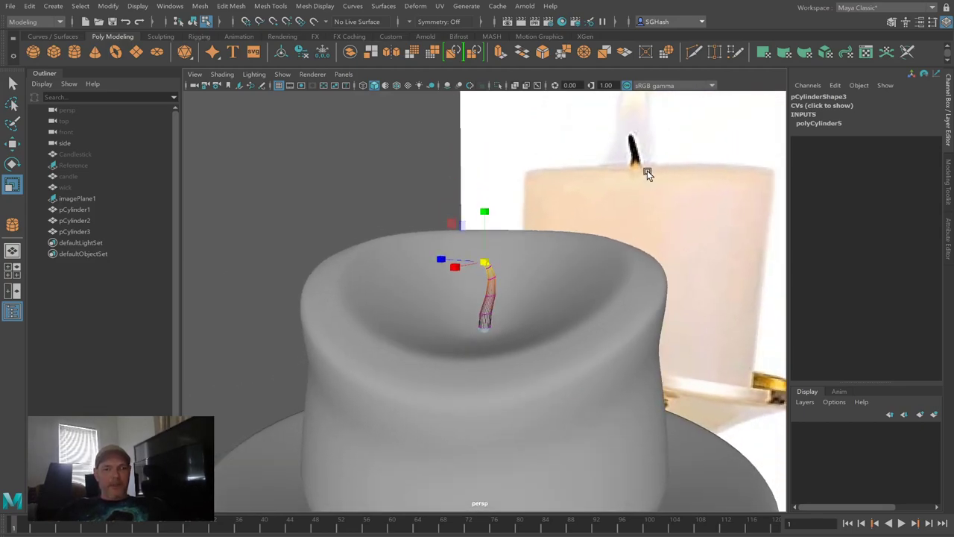
{"action": "left_click_drag", "start_coordinate": [470, 253], "coordinate": [457, 253], "text": "alt"}
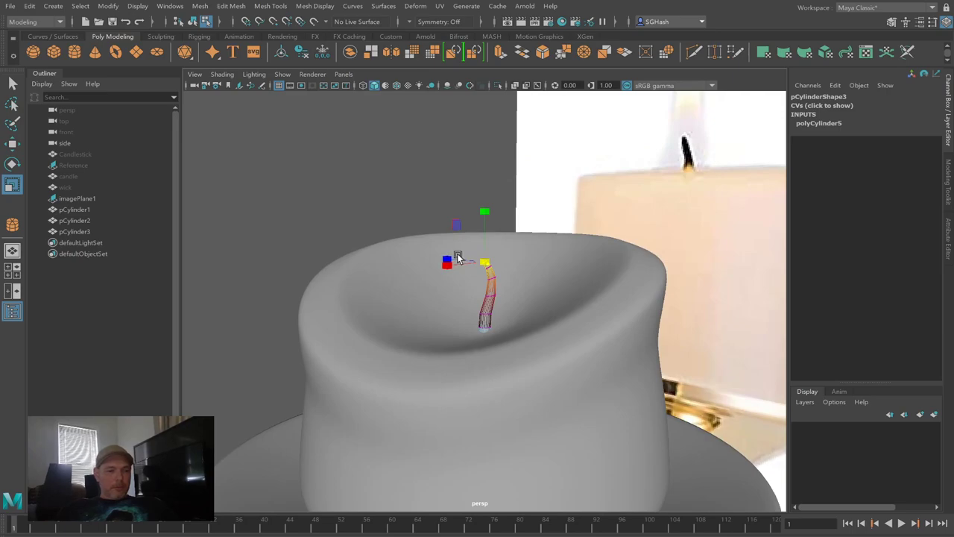
{"action": "key", "text": "q"}
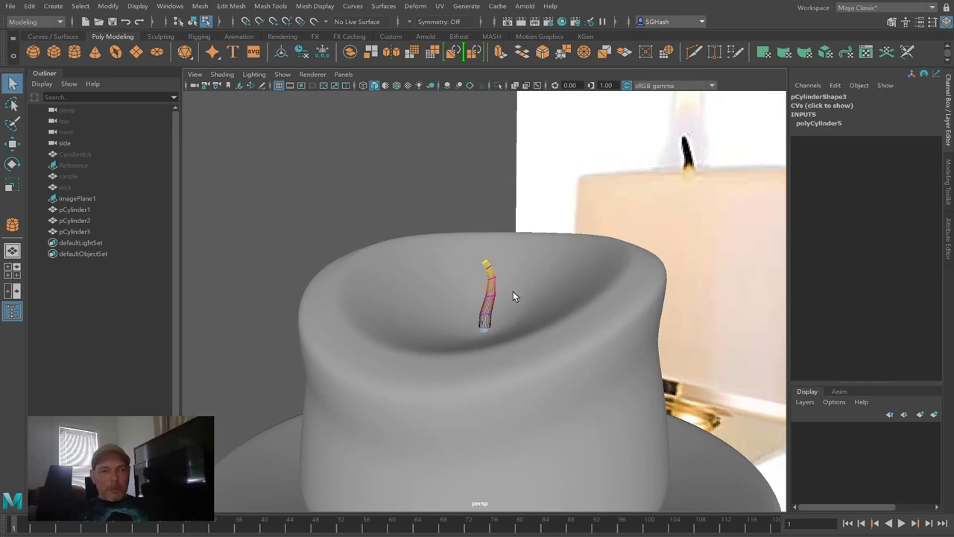
{"action": "left_click", "coordinate": [428, 198]}
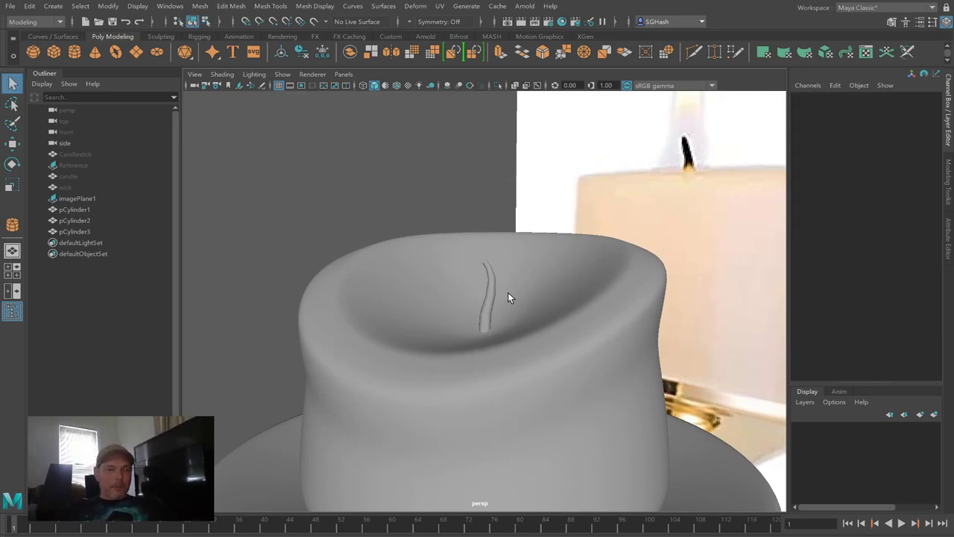
{"action": "left_click", "coordinate": [488, 301]}
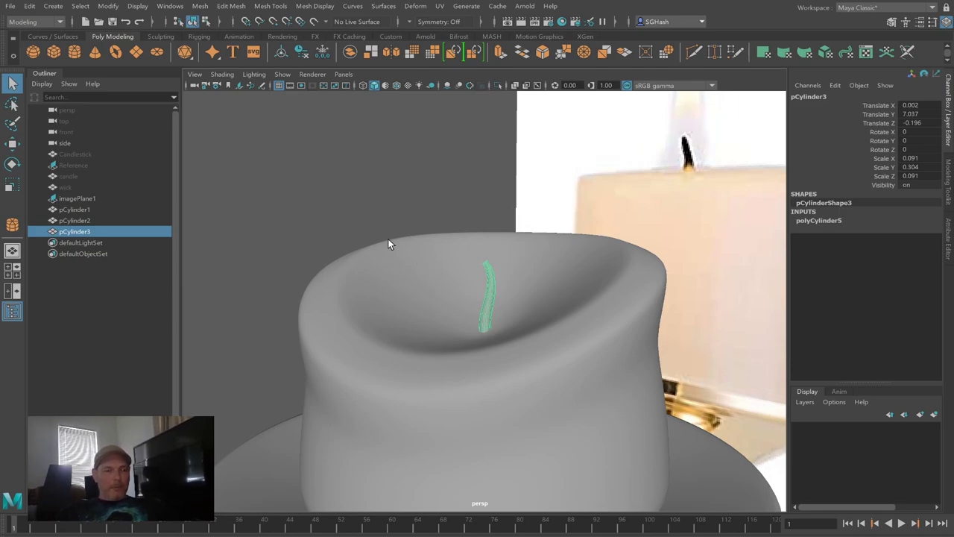
Step: Show the candle unsmoothed, scale the inner edge loop of its rim slightly outward, and raise that loop a little
{"action": "left_click", "coordinate": [321, 219]}
{"action": "left_click", "coordinate": [393, 329]}
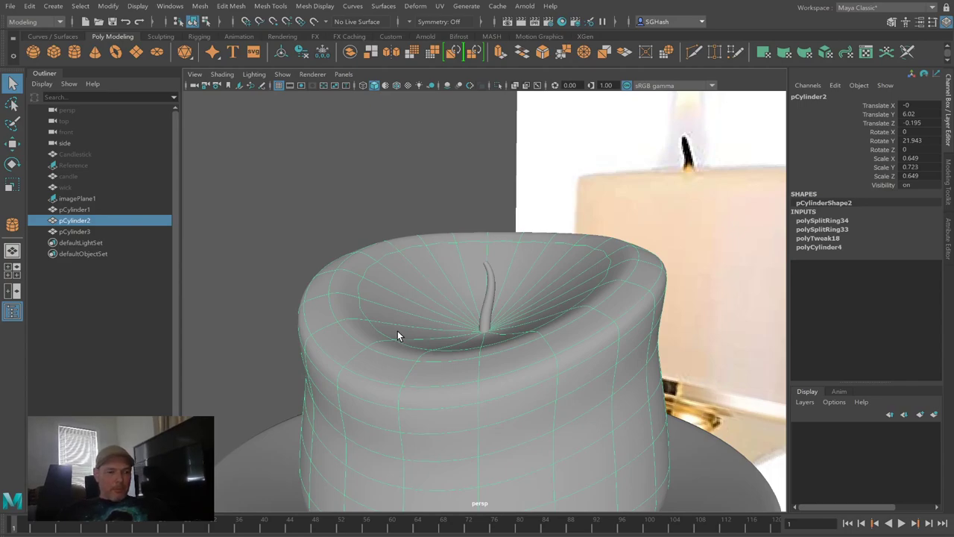
{"action": "key", "text": "1"}
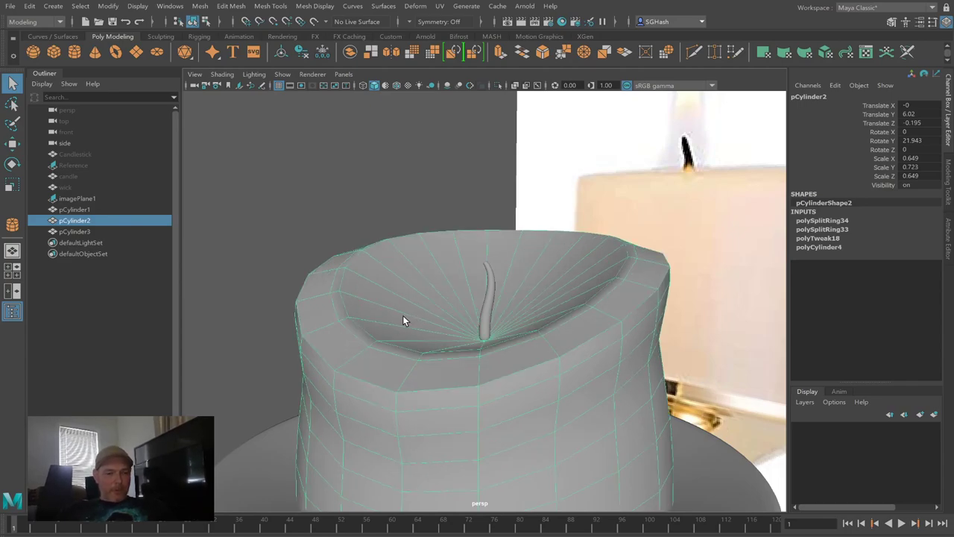
{"action": "mouse_move", "coordinate": [404, 320]}
{"action": "left_mouse_down", "text": "alt"}
{"action": "mouse_move", "coordinate": [430, 316]}
{"action": "mouse_move", "coordinate": [405, 315]}
{"action": "mouse_move", "coordinate": [422, 322]}
{"action": "left_mouse_up", "text": "alt"}
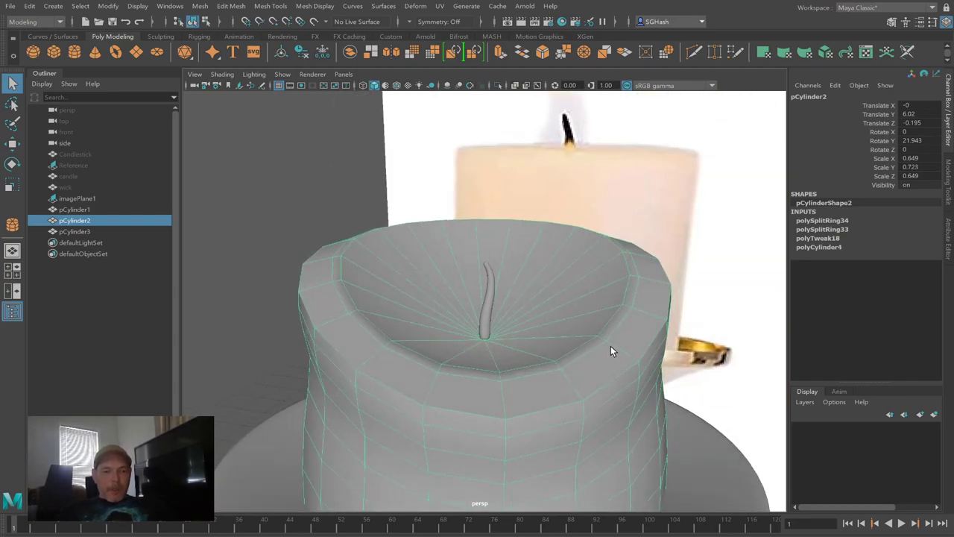
{"action": "key", "text": "F10"}
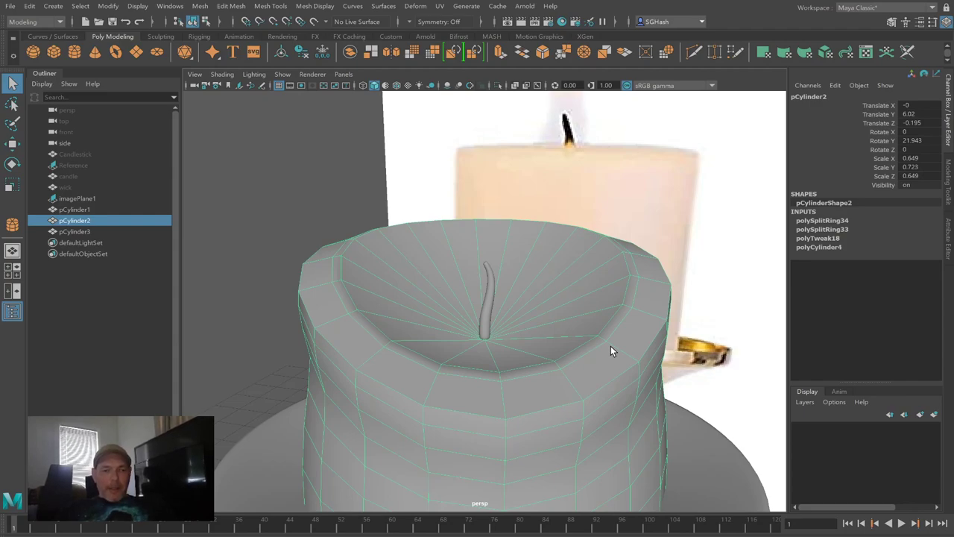
{"action": "left_click", "coordinate": [595, 348]}
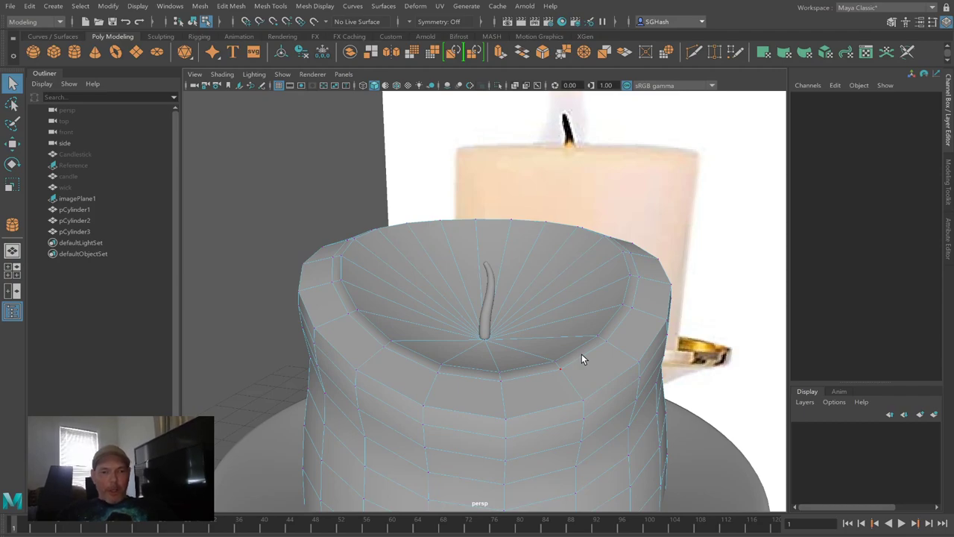
{"action": "left_click", "coordinate": [572, 366], "text": "ctrl"}
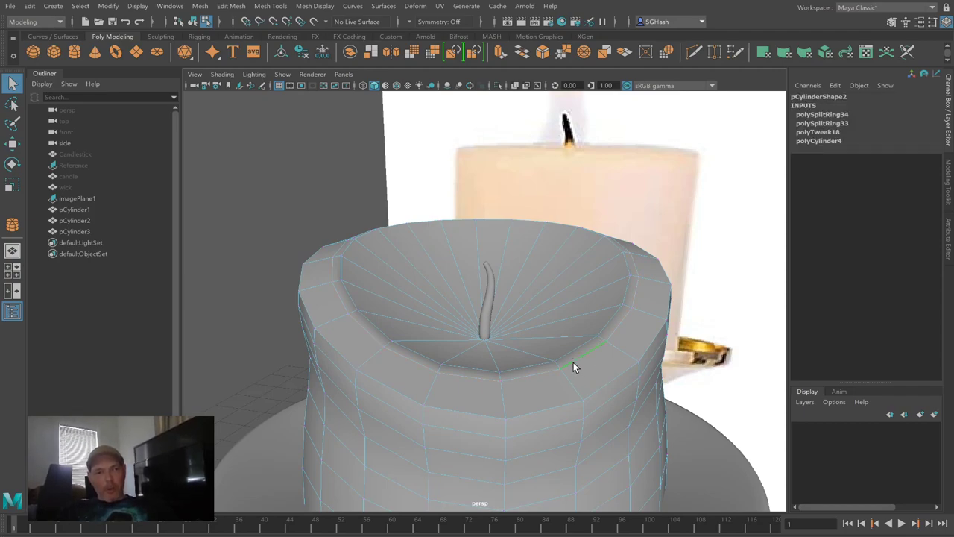
{"action": "key", "text": "r"}
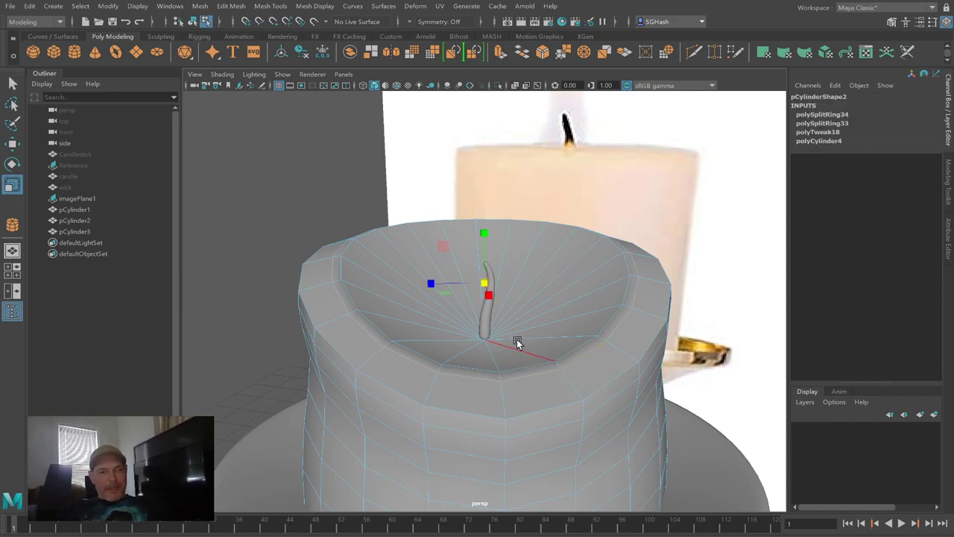
{"action": "left_click", "coordinate": [484, 282]}
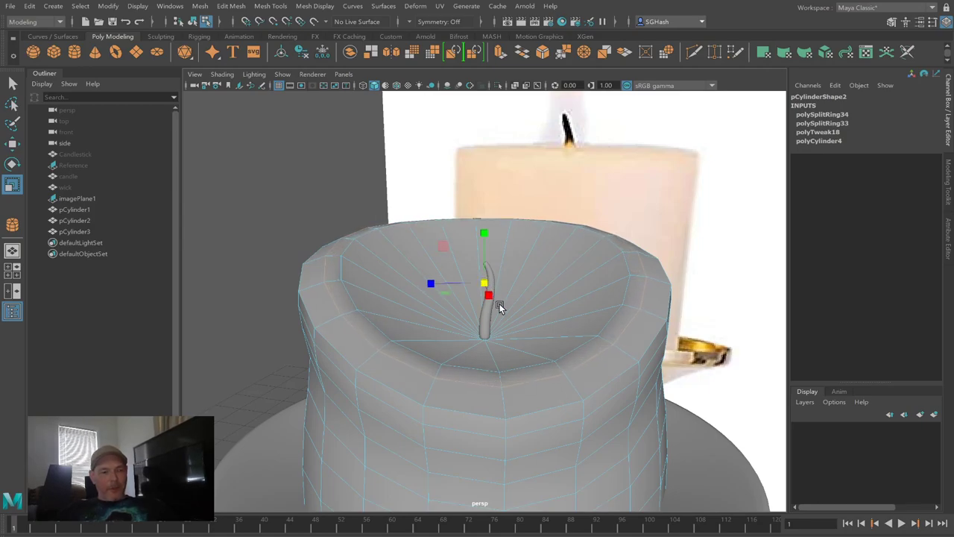
{"action": "key", "text": "w"}
{"action": "left_click_drag", "start_coordinate": [487, 232], "coordinate": [483, 219]}
{"action": "mouse_move", "coordinate": [511, 306]}
{"action": "left_mouse_down", "text": "alt"}
{"action": "mouse_move", "coordinate": [463, 296]}
{"action": "mouse_move", "coordinate": [530, 298]}
{"action": "mouse_move", "coordinate": [499, 294]}
{"action": "left_mouse_up", "text": "alt"}
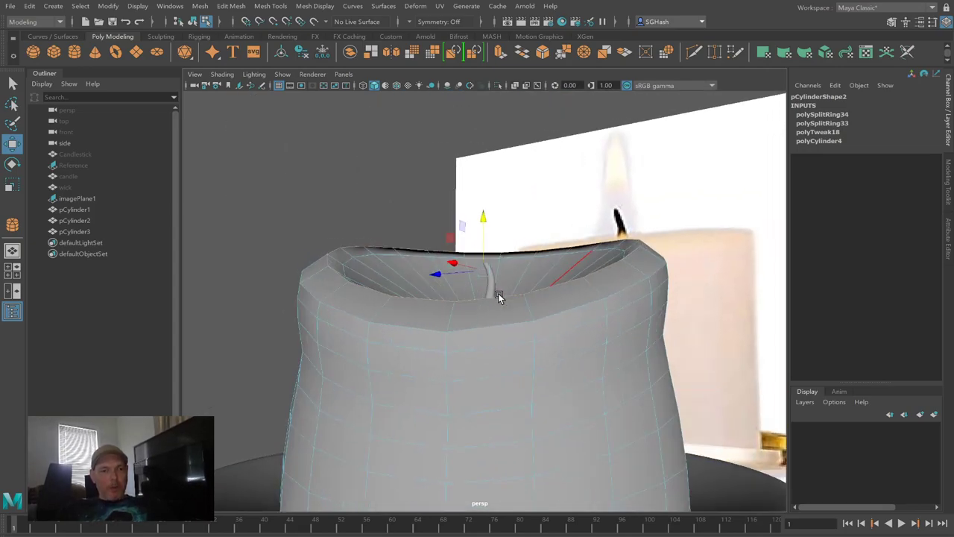
Step: Scale the edge loop just below the candle's outer rim inward to form a lip, and restore the smooth preview
{"action": "double_click", "coordinate": [627, 330]}
{"action": "key", "text": "r"}
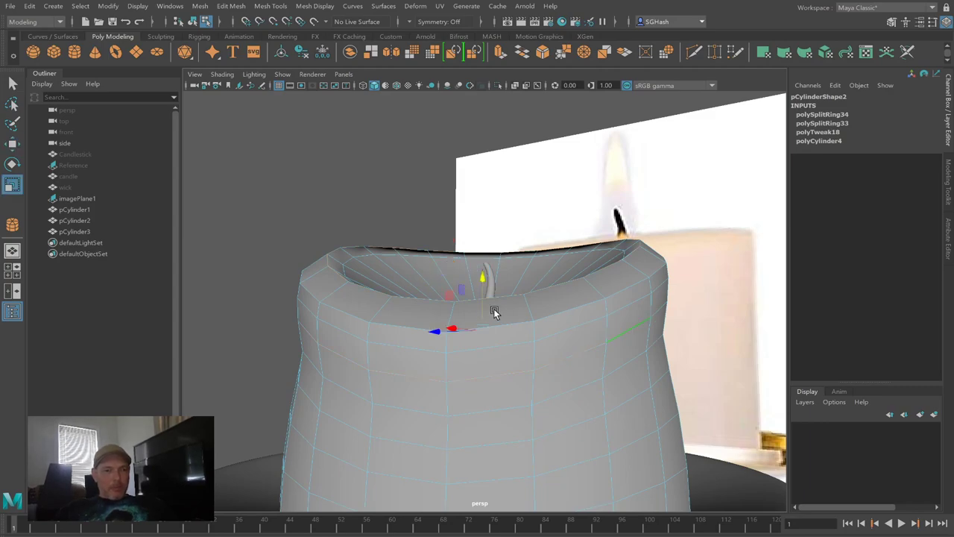
{"action": "left_click_drag", "start_coordinate": [483, 333], "coordinate": [471, 333]}
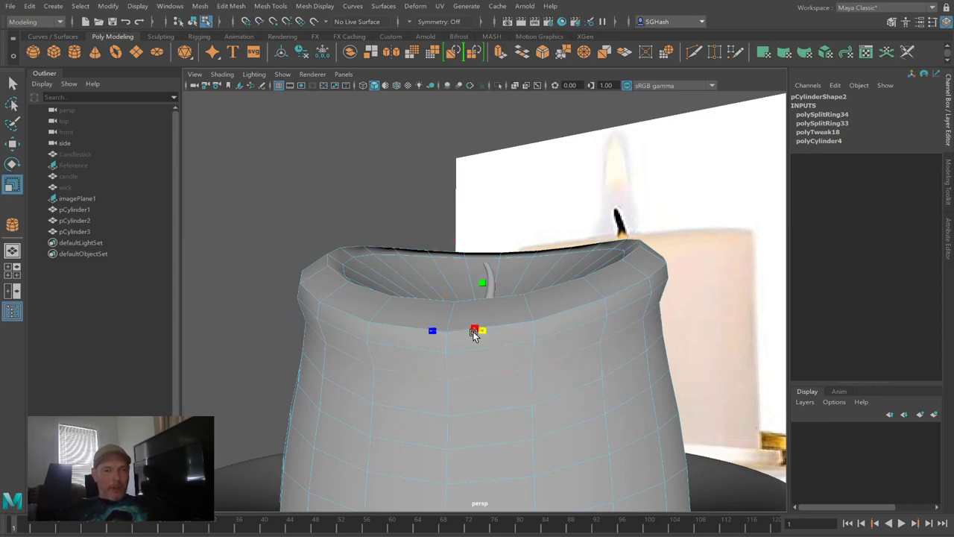
{"action": "left_click_drag", "start_coordinate": [572, 375], "coordinate": [549, 377], "text": "alt"}
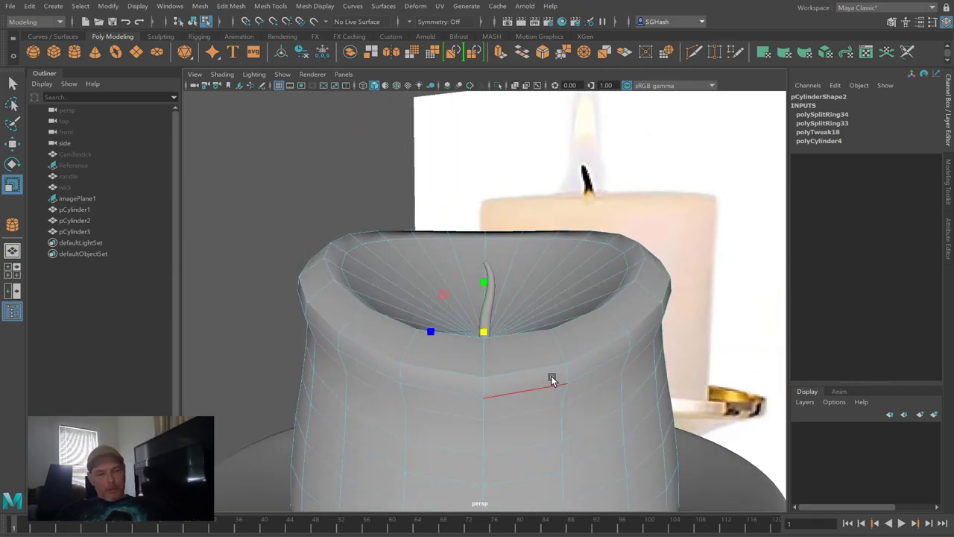
{"action": "key", "text": "3"}
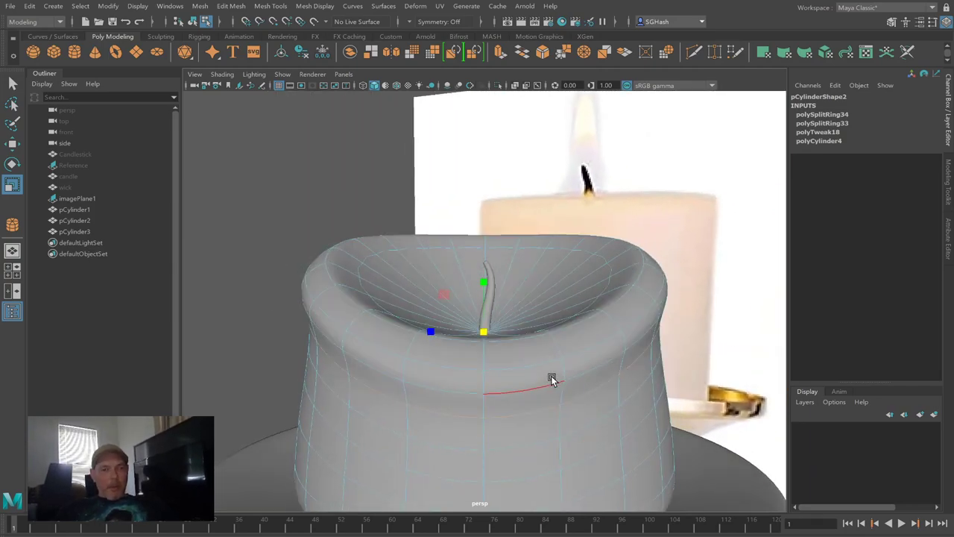
Step: Return the candle to object selection and lower it onto the candlestick plate to Y 5.89
{"action": "right_click_drag", "start_coordinate": [575, 384], "coordinate": [291, 326], "text": "alt"}
{"action": "left_click", "coordinate": [291, 326]}
{"action": "right_click_drag", "start_coordinate": [341, 370], "coordinate": [395, 370], "text": "alt"}
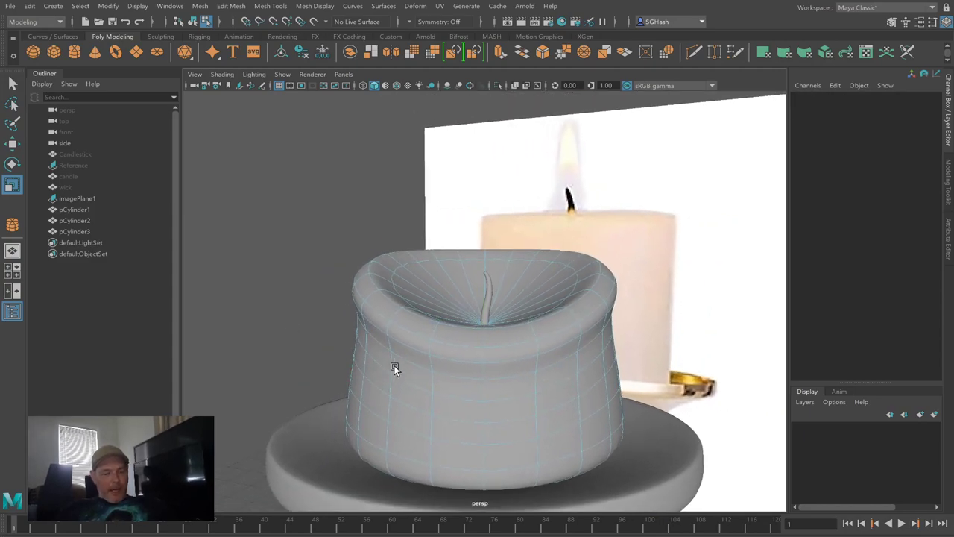
{"action": "mouse_move", "coordinate": [425, 381]}
{"action": "left_mouse_down", "text": "alt"}
{"action": "mouse_move", "coordinate": [488, 378]}
{"action": "mouse_move", "coordinate": [430, 385]}
{"action": "mouse_move", "coordinate": [454, 377]}
{"action": "mouse_move", "coordinate": [439, 381]}
{"action": "left_mouse_up", "text": "alt"}
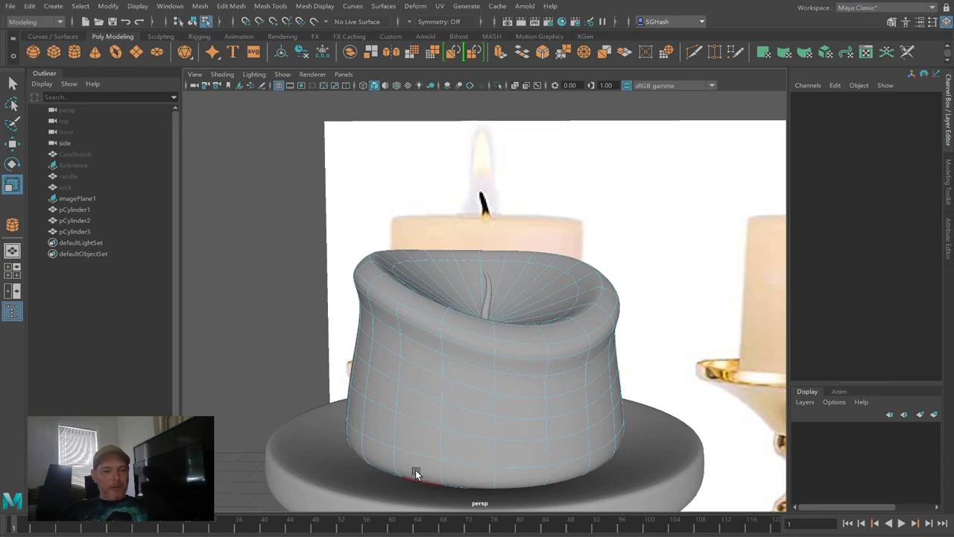
{"action": "key", "text": "q"}
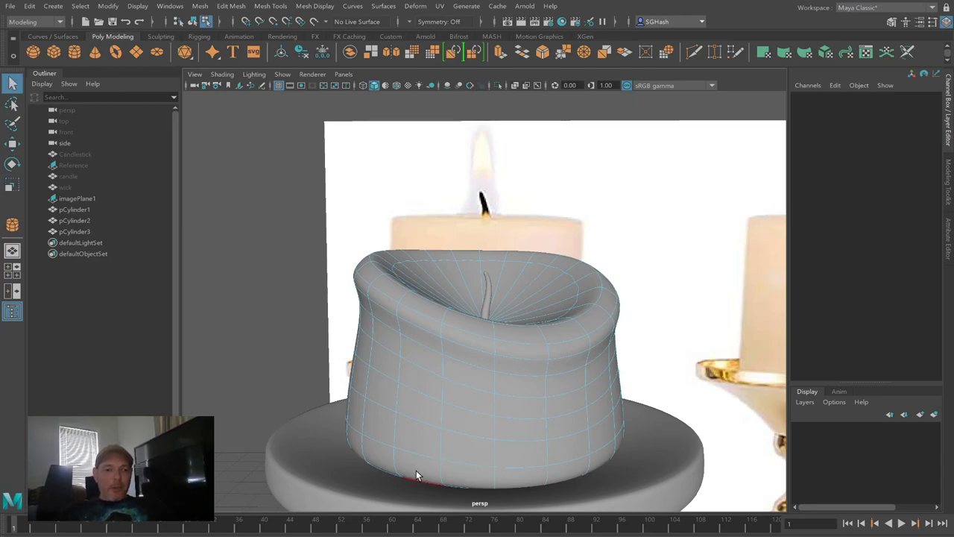
{"action": "key", "text": "F8"}
{"action": "key", "text": "w"}
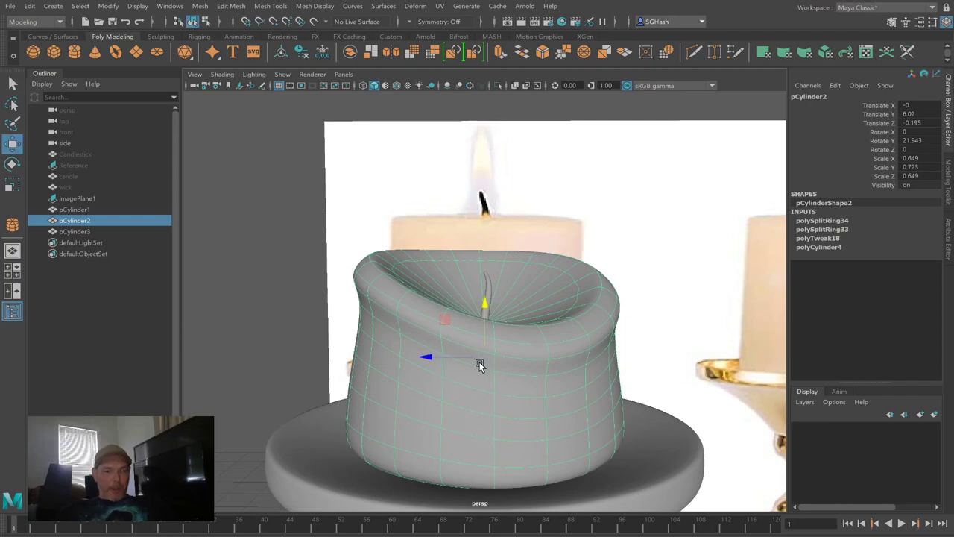
{"action": "mouse_move", "coordinate": [484, 308]}
{"action": "left_mouse_down"}
{"action": "mouse_move", "coordinate": [486, 298]}
{"action": "mouse_move", "coordinate": [474, 315]}
{"action": "left_mouse_up"}
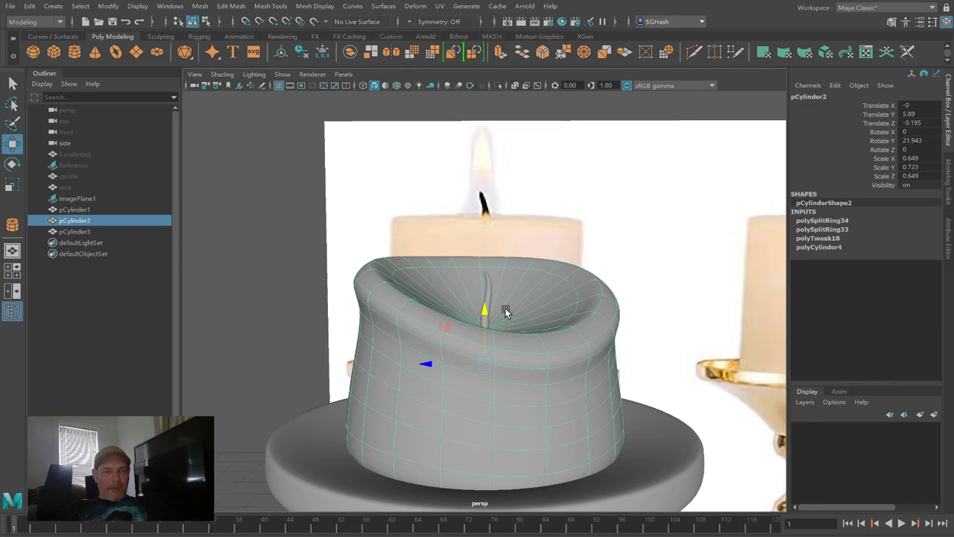
Step: Select the wick, lower it into the candle's hollow, and clear the selection
{"action": "left_click", "coordinate": [488, 293]}
{"action": "left_click_drag", "start_coordinate": [485, 247], "coordinate": [418, 314]}
{"action": "key", "text": "q"}
{"action": "left_click", "coordinate": [408, 307]}
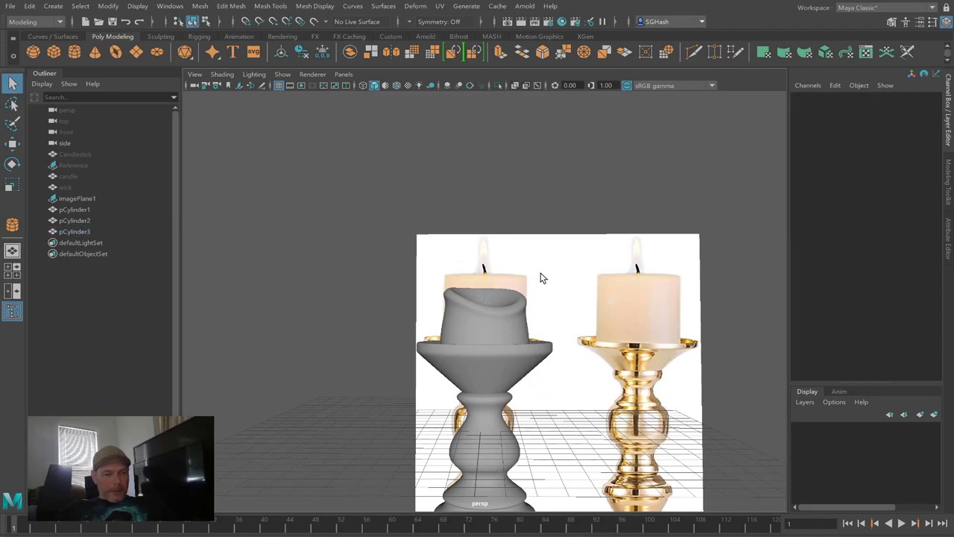
Step: Show the candlestick unsmoothed and scale the edge loop around the middle of its base inward to form a groove
{"action": "left_click_drag", "start_coordinate": [541, 270], "coordinate": [513, 286], "text": "alt"}
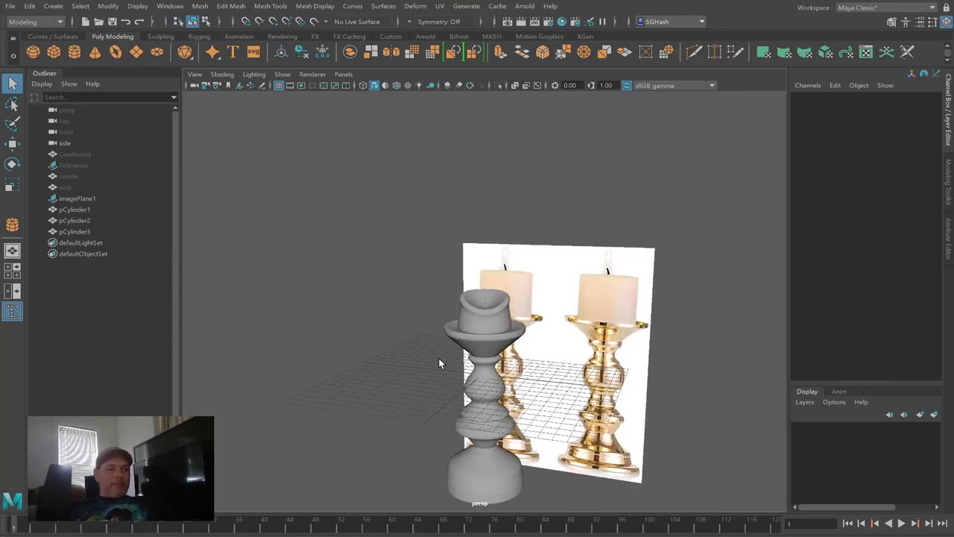
{"action": "left_click", "coordinate": [479, 491]}
{"action": "key", "text": "f"}
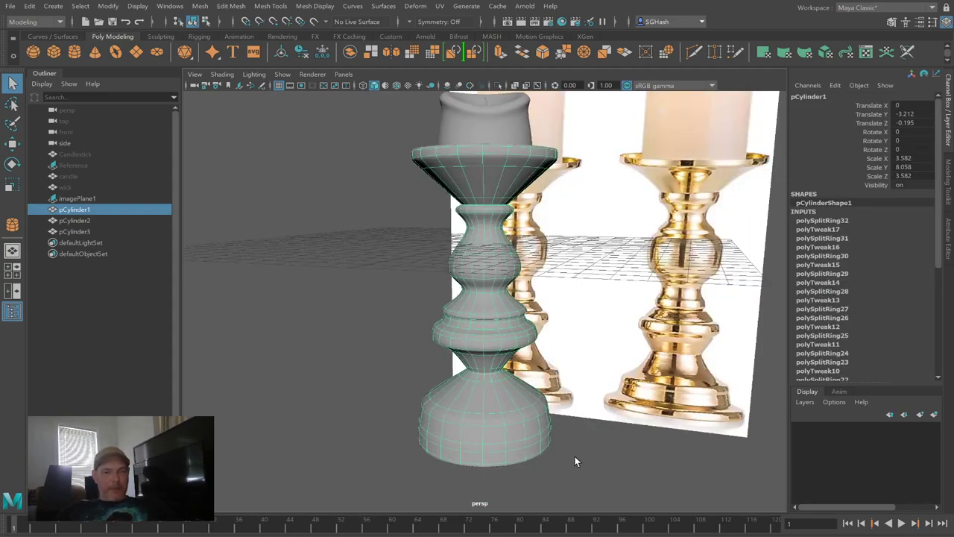
{"action": "left_click_drag", "start_coordinate": [444, 452], "coordinate": [436, 446], "text": "alt"}
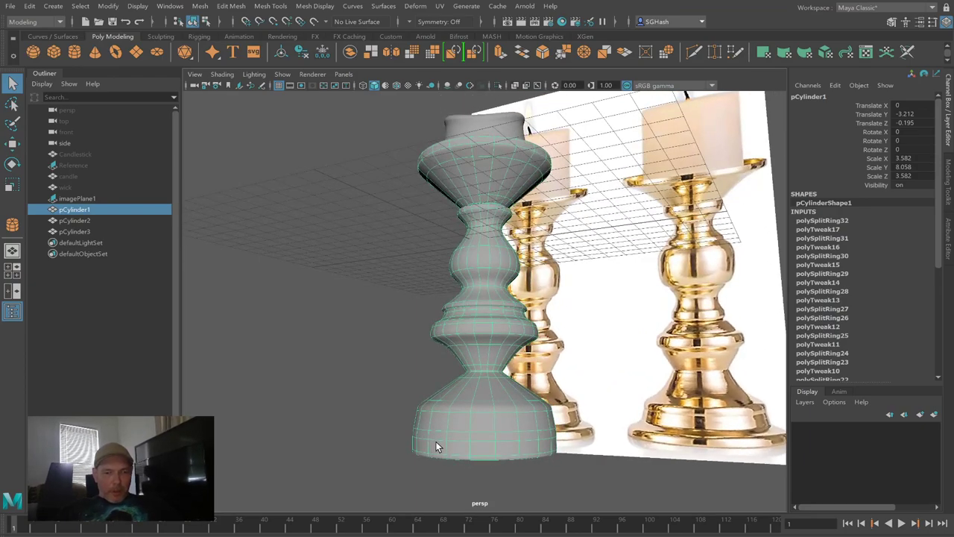
{"action": "key", "text": "1"}
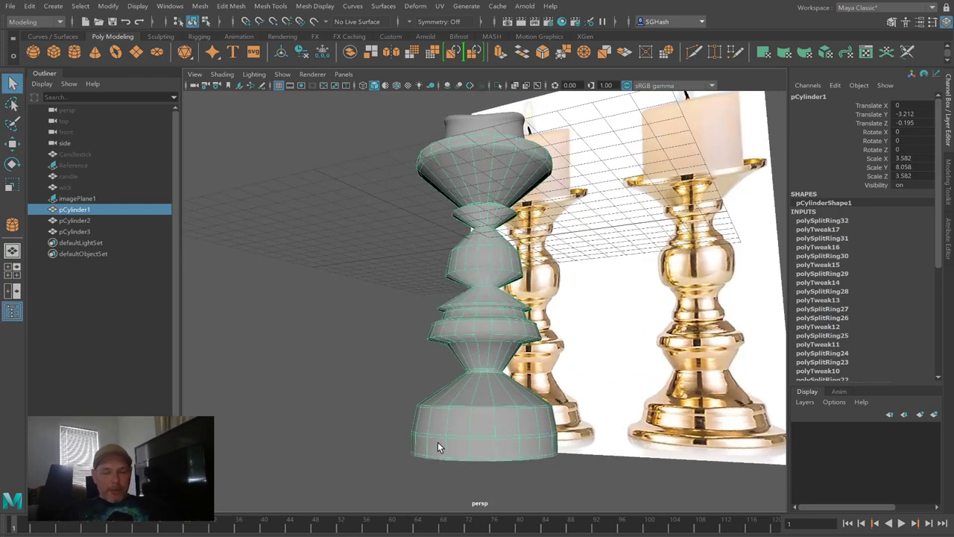
{"action": "left_click", "coordinate": [488, 446], "text": "ctrl"}
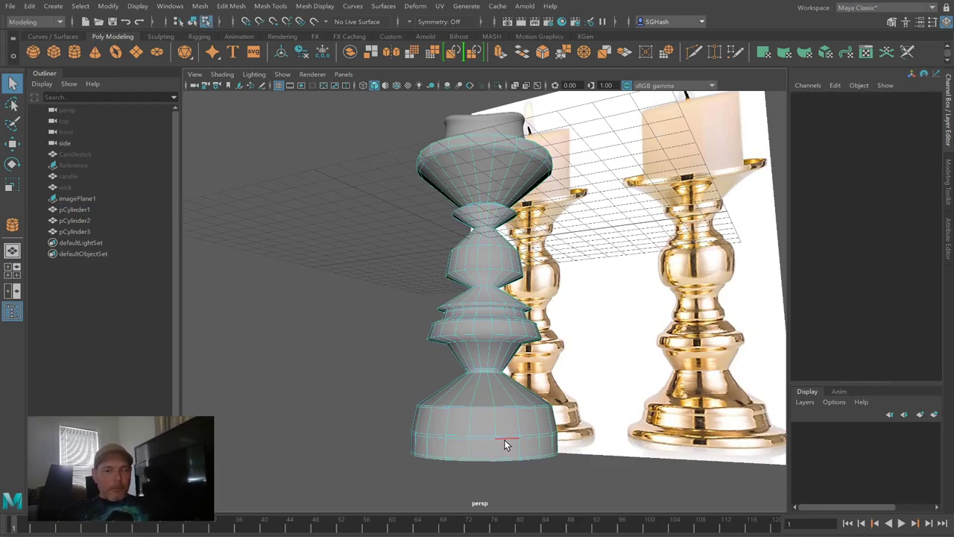
{"action": "left_click", "coordinate": [510, 437]}
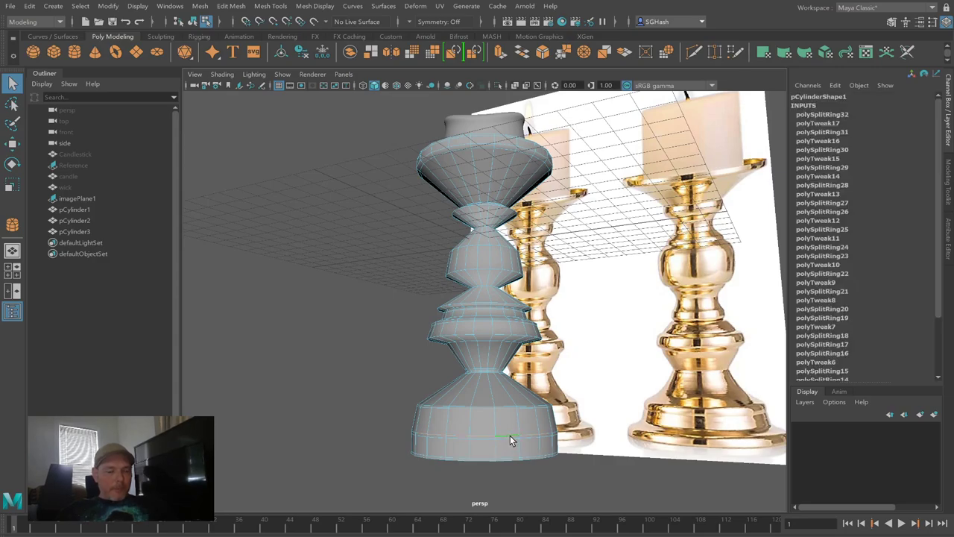
{"action": "key", "text": "w"}
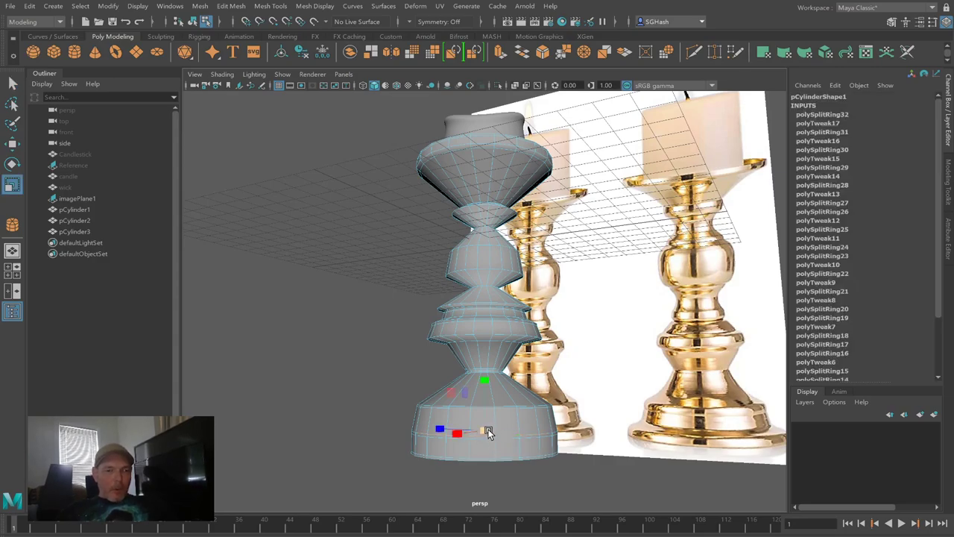
{"action": "left_click_drag", "start_coordinate": [481, 434], "coordinate": [432, 435]}
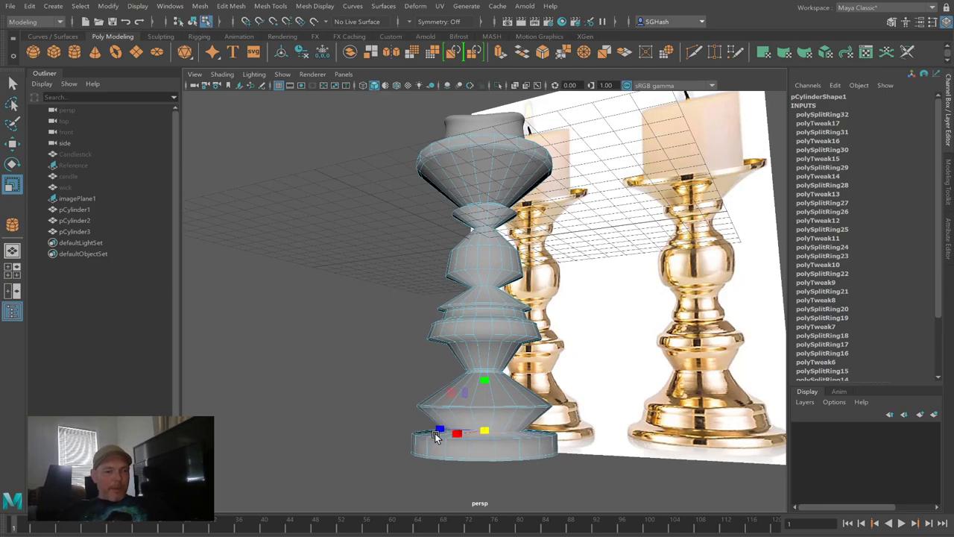
Step: Restore the smooth preview, lower the base's groove edge loop slightly, and scale it a little
{"action": "key", "text": "3"}
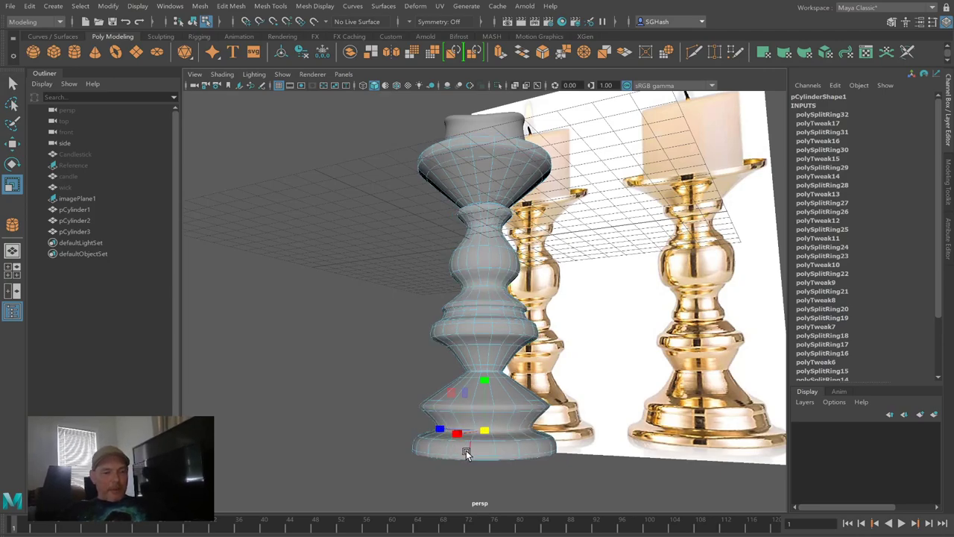
{"action": "key", "text": "w"}
{"action": "left_click_drag", "start_coordinate": [485, 379], "coordinate": [485, 372]}
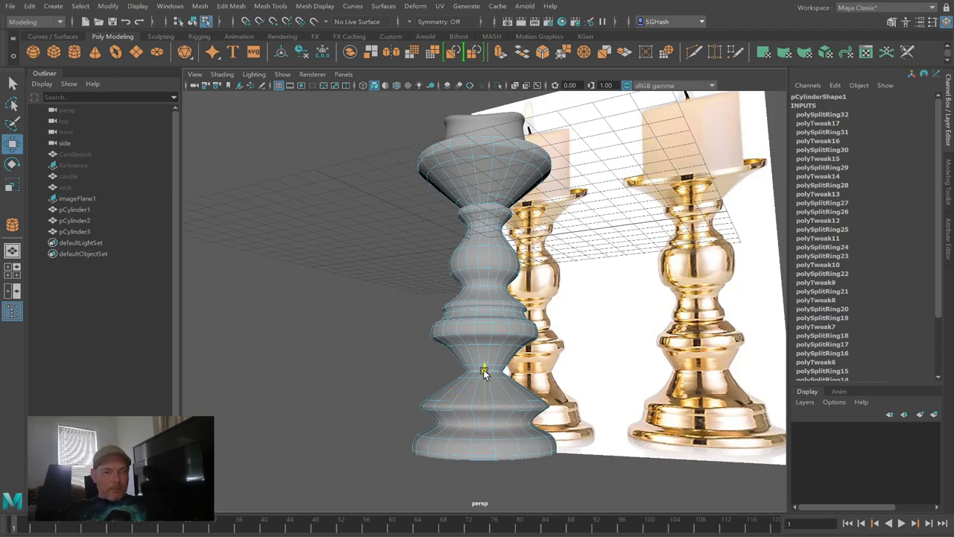
{"action": "double_click", "coordinate": [461, 440]}
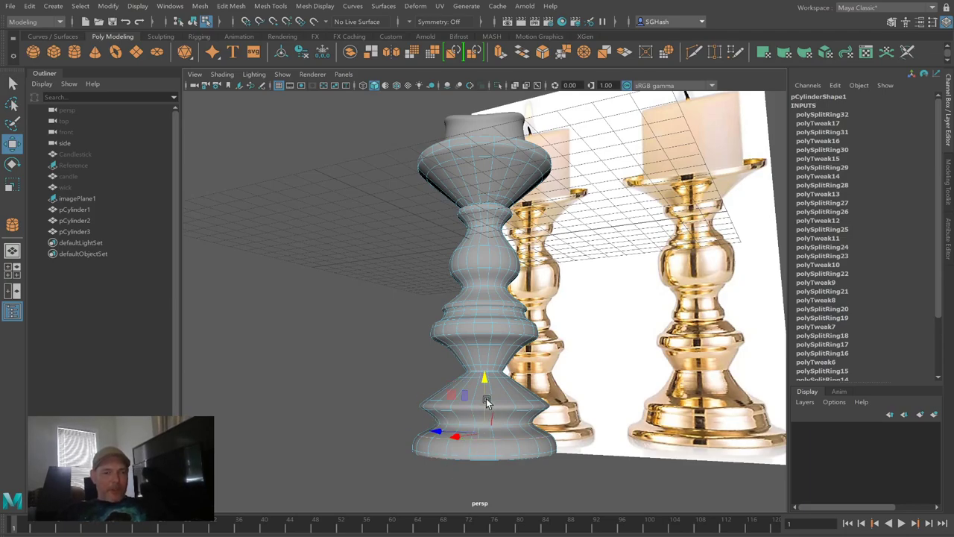
{"action": "left_click_drag", "start_coordinate": [482, 383], "coordinate": [484, 385]}
{"action": "key", "text": "r"}
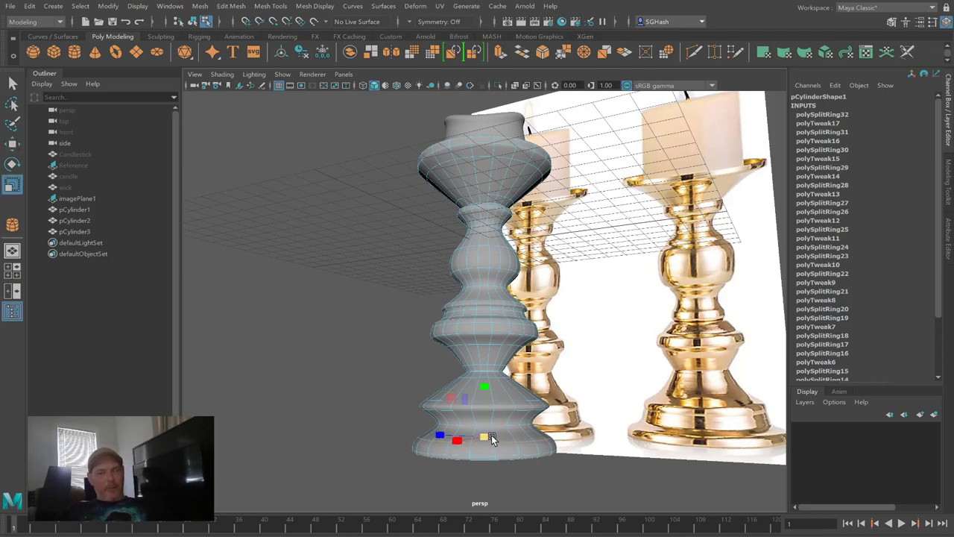
{"action": "left_click_drag", "start_coordinate": [484, 438], "coordinate": [491, 437]}
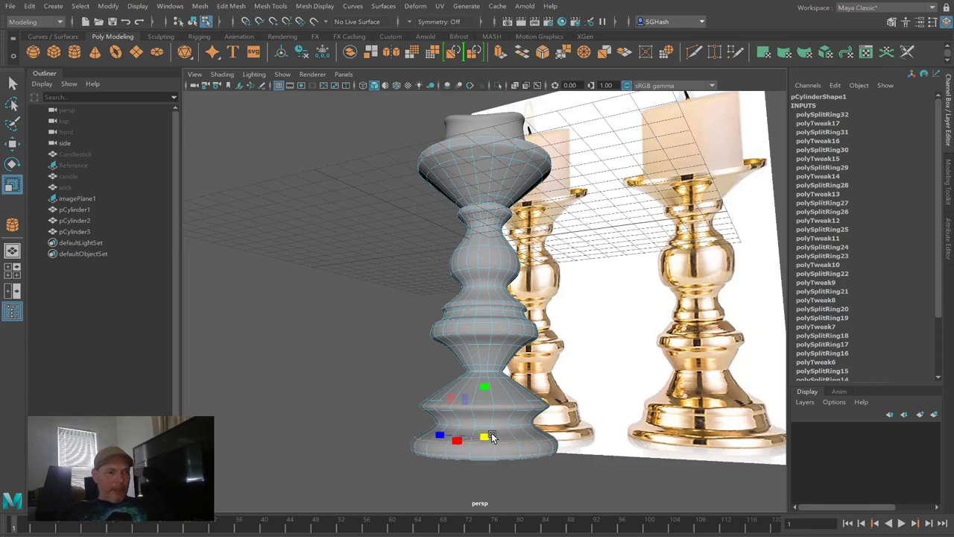
Step: Insert an edge loop near the bottom rim of the candlestick's base, then restore the smoothed object view and clear the selection
{"action": "key", "text": "1"}
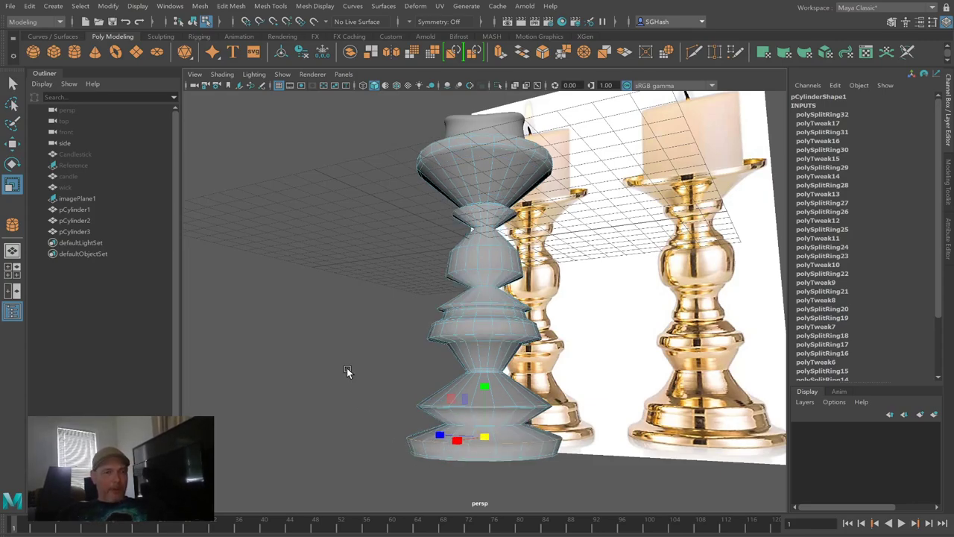
{"action": "key", "text": "y"}
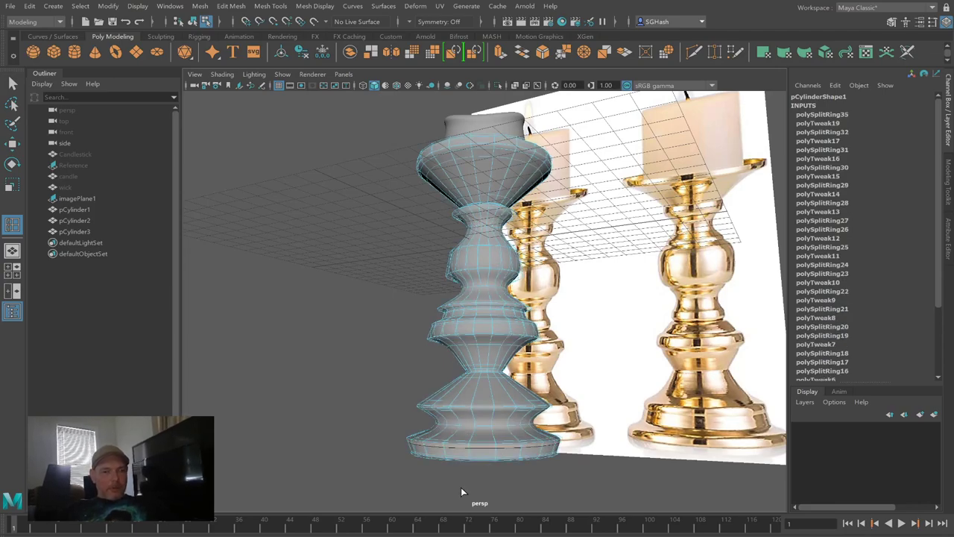
{"action": "key", "text": "q"}
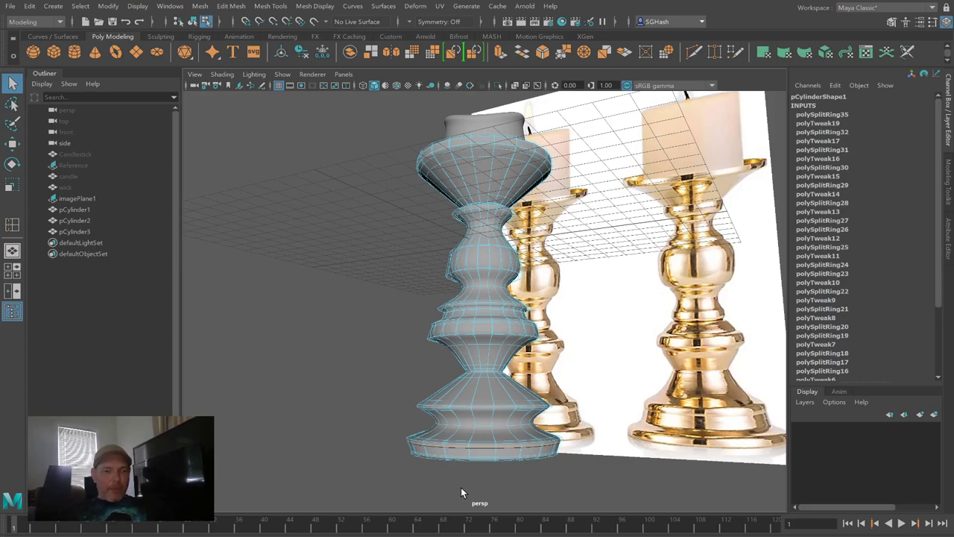
{"action": "key", "text": "F8"}
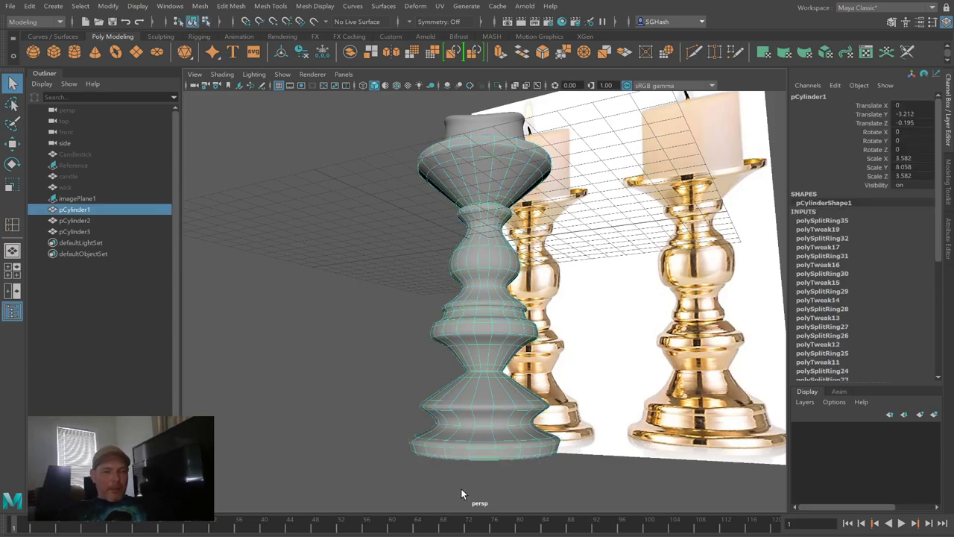
{"action": "left_click", "coordinate": [461, 492]}
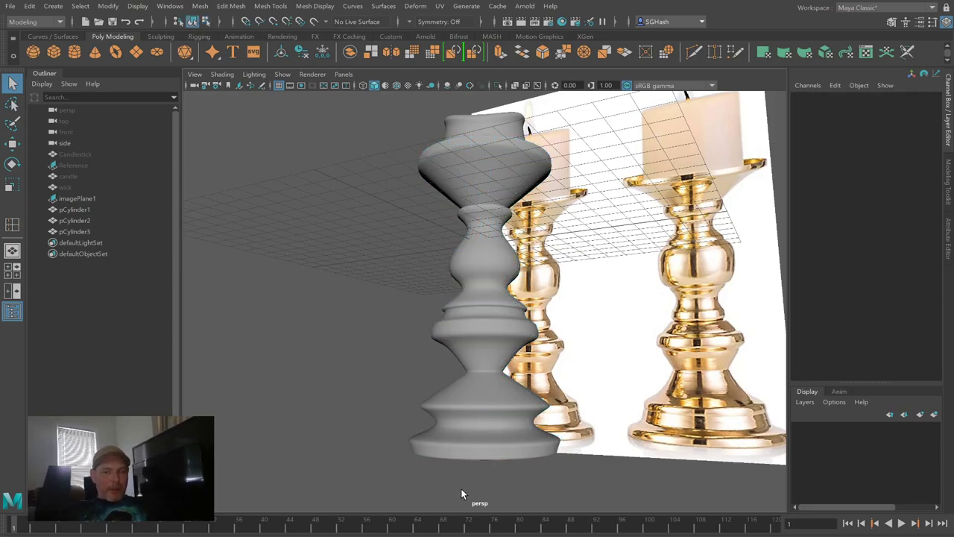
Step: Select the edge loop around the upper ridge of the candlestick's base and scale it slightly inward
{"action": "left_click", "coordinate": [493, 422]}
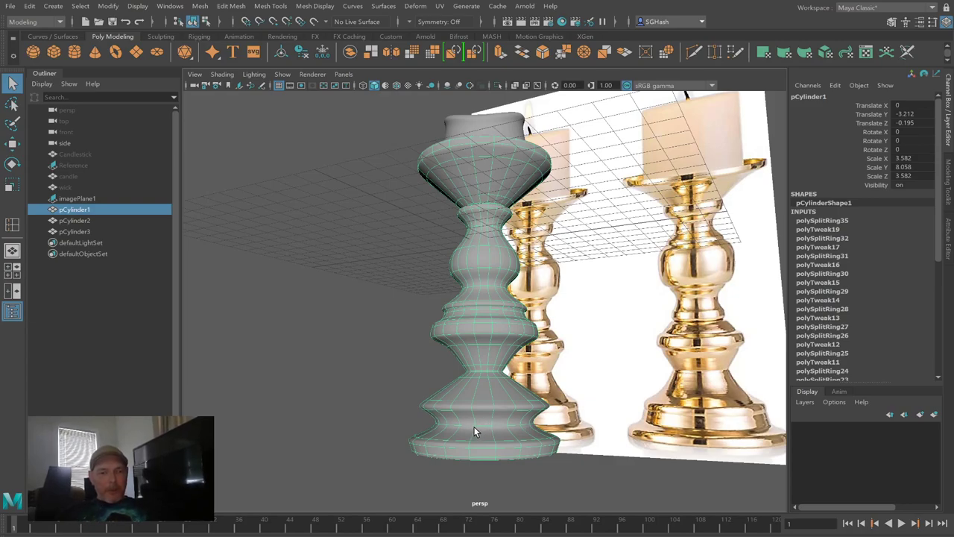
{"action": "key", "text": "F10"}
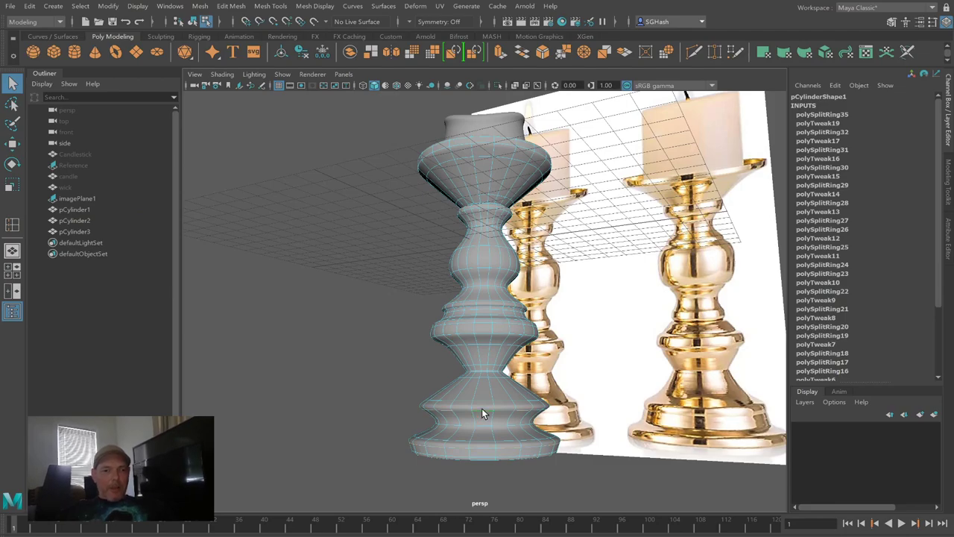
{"action": "key", "text": "r"}
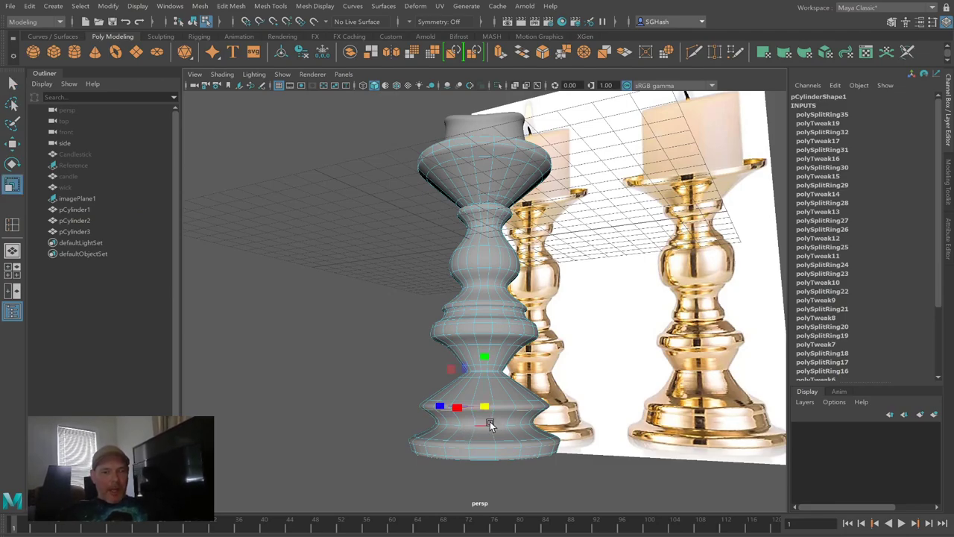
{"action": "left_click_drag", "start_coordinate": [484, 405], "coordinate": [505, 395]}
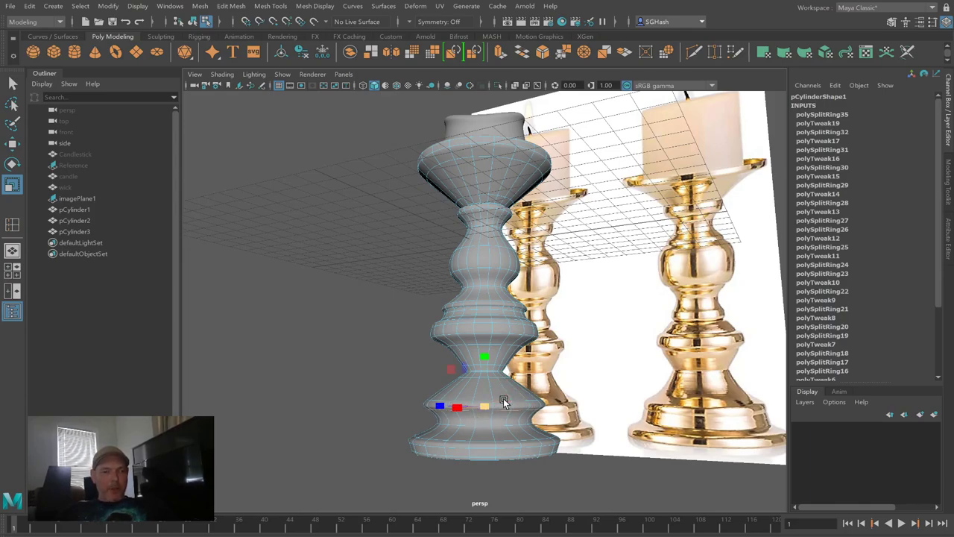
{"action": "double_click", "coordinate": [508, 396]}
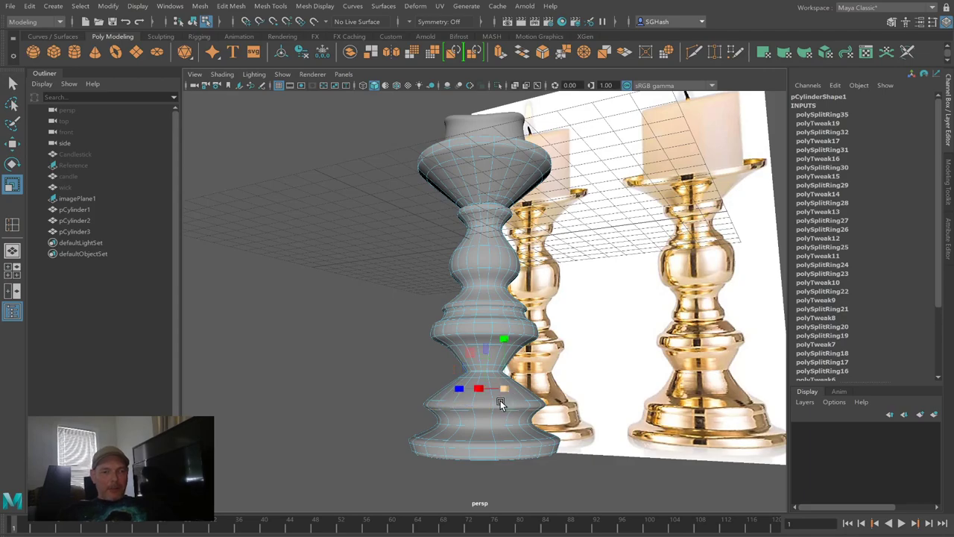
Step: Lower the upper ridge edge loop of the base slightly and scale it further inward to narrow the tier
{"action": "double_click", "coordinate": [459, 403]}
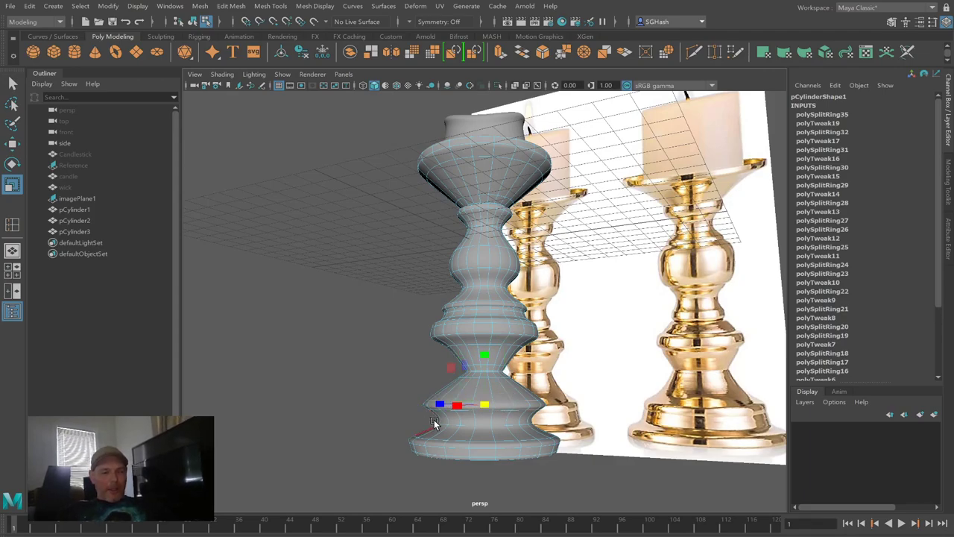
{"action": "key", "text": "w"}
{"action": "left_click", "coordinate": [482, 345]}
{"action": "double_click", "coordinate": [482, 343]}
{"action": "left_click_drag", "start_coordinate": [482, 343], "coordinate": [481, 355]}
{"action": "key", "text": "r"}
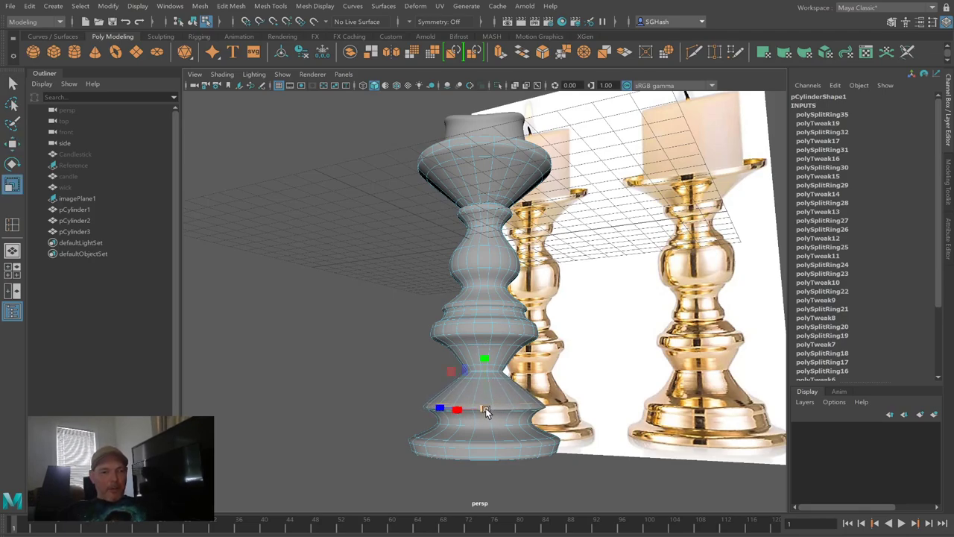
{"action": "left_click_drag", "start_coordinate": [465, 411], "coordinate": [451, 410]}
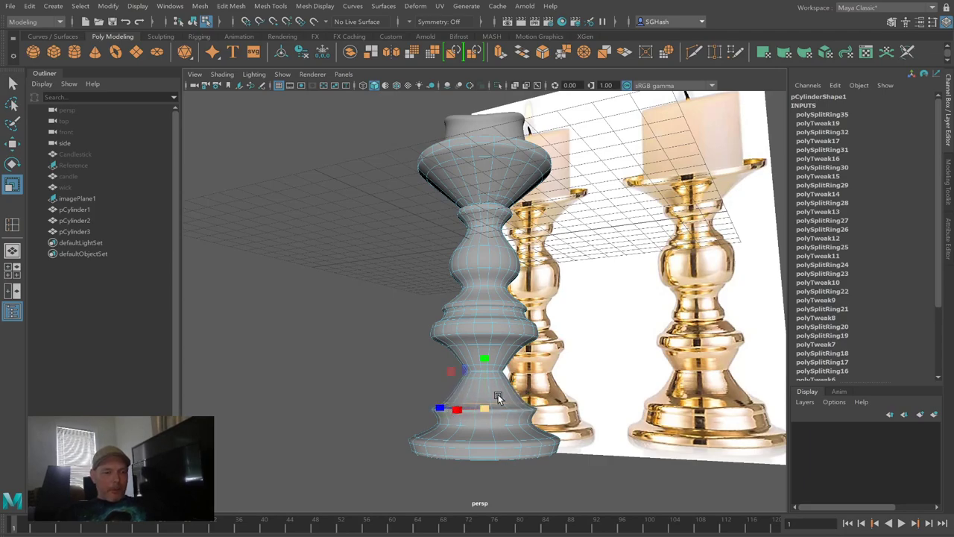
Step: Raise the narrowed ridge edge loop of the base slightly and clear the selection
{"action": "key", "text": "w"}
{"action": "left_click_drag", "start_coordinate": [485, 358], "coordinate": [485, 358]}
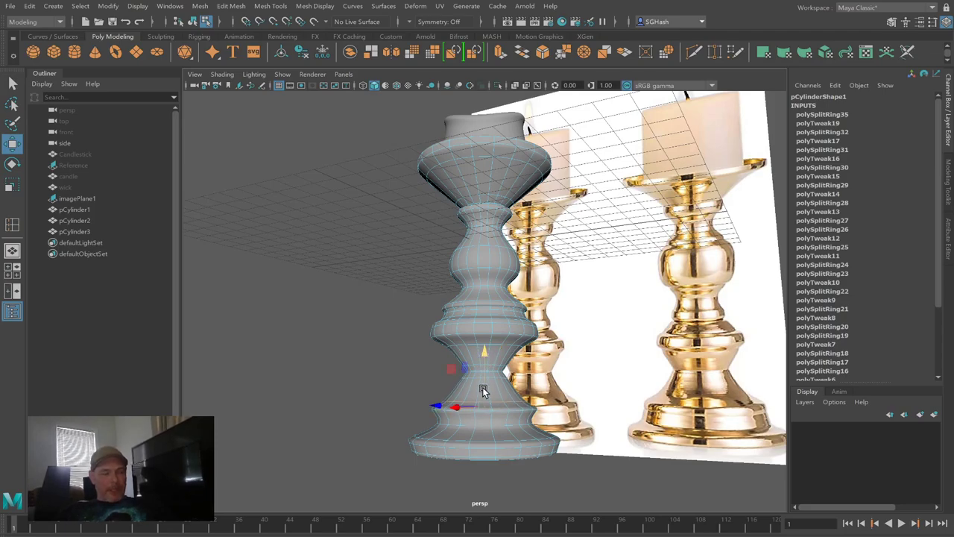
{"action": "key", "text": "q"}
{"action": "left_click", "coordinate": [393, 401]}
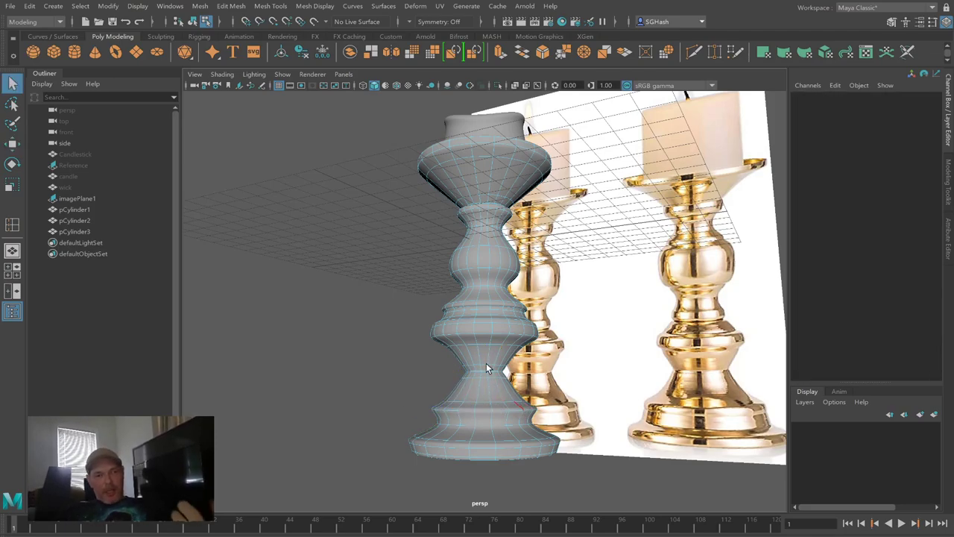
{"action": "left_click_drag", "start_coordinate": [432, 384], "coordinate": [490, 352], "text": "alt"}
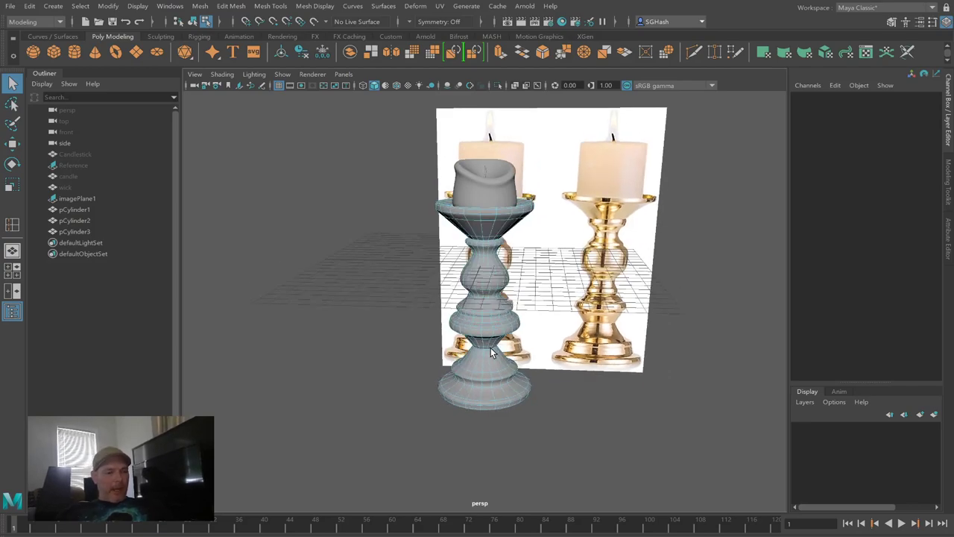
{"action": "key", "text": "alt"}
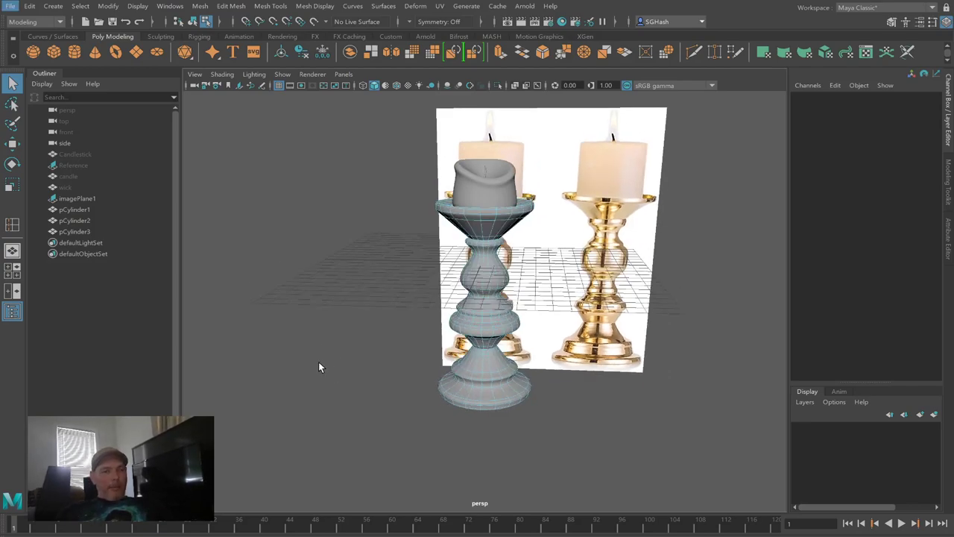
{"action": "mouse_move", "coordinate": [522, 390]}
{"action": "left_mouse_down", "text": "alt"}
{"action": "mouse_move", "coordinate": [470, 383]}
{"action": "mouse_move", "coordinate": [525, 393]}
{"action": "mouse_move", "coordinate": [518, 385]}
{"action": "left_mouse_up", "text": "alt"}
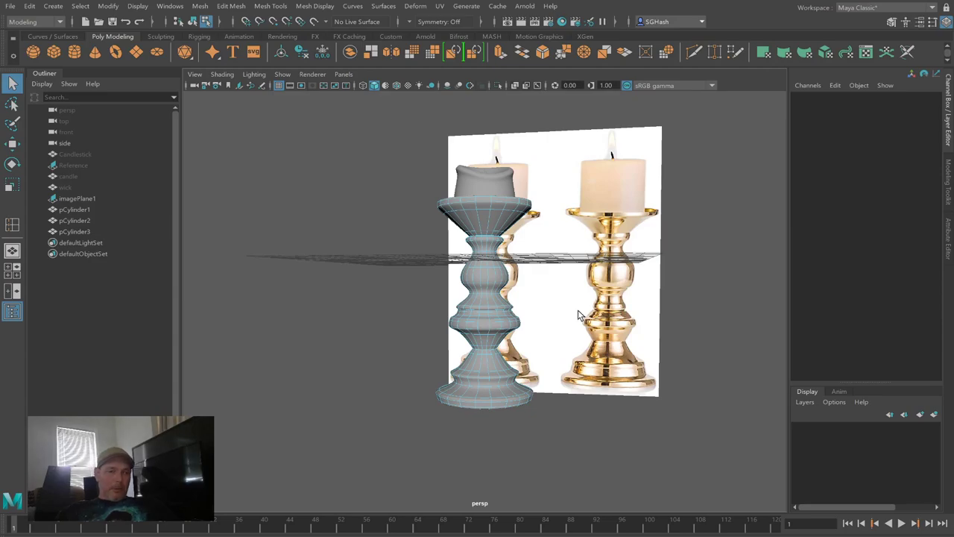
{"action": "left_click_drag", "start_coordinate": [515, 272], "coordinate": [364, 305], "text": "alt"}
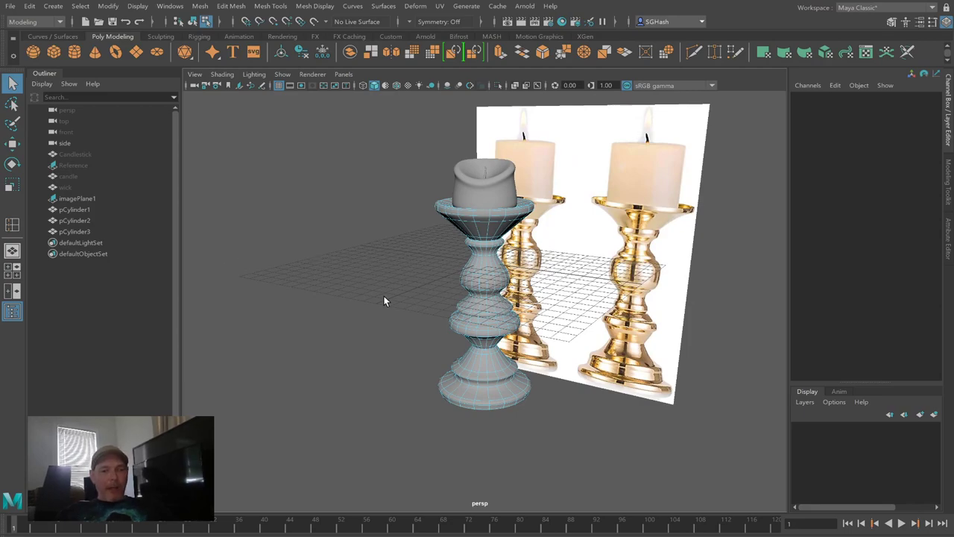
Step: Rename the candlestick object pCylinder1 as candle_holder
{"action": "left_click", "coordinate": [78, 210]}
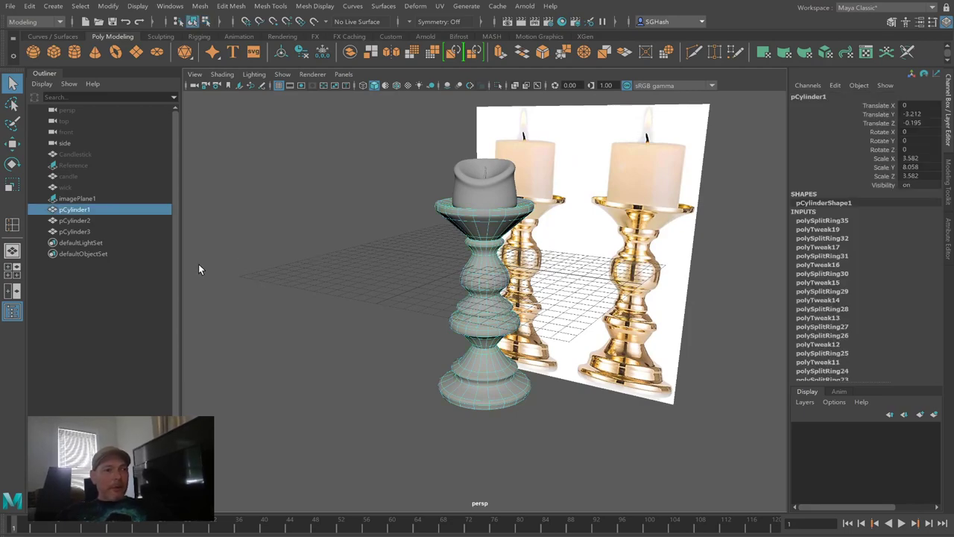
{"action": "double_click", "coordinate": [82, 211]}
{"action": "type", "text": "candle_holder"}
{"action": "key", "text": "Return"}
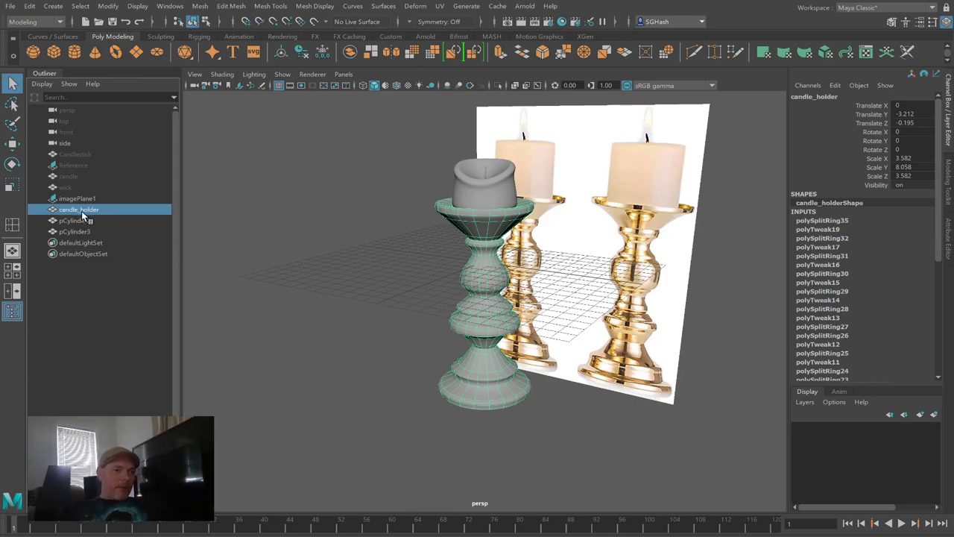
Step: Rename the candle object pCylinder2 as candle
{"action": "left_click", "coordinate": [74, 221]}
{"action": "double_click", "coordinate": [75, 221]}
{"action": "type", "text": "candle"}
{"action": "key", "text": "Return"}
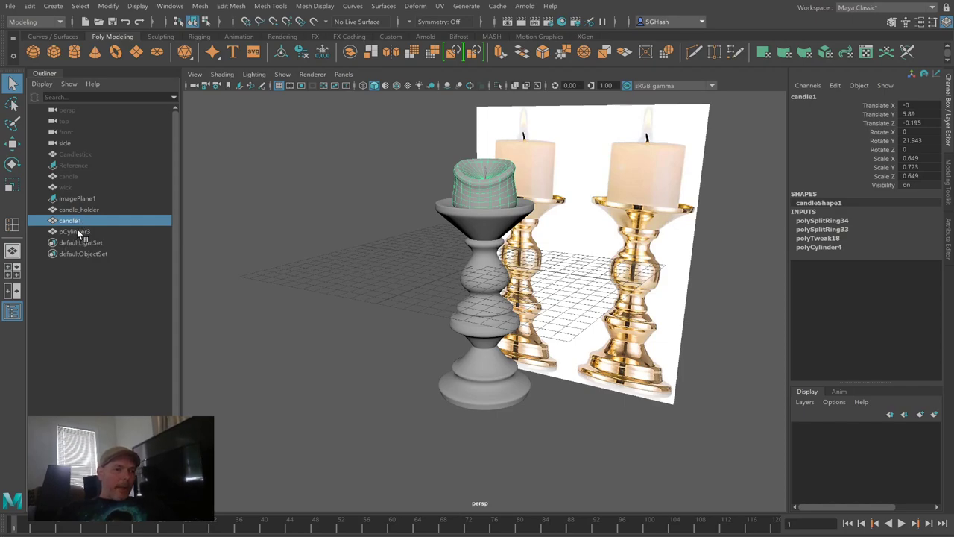
Step: Rename the wick object pCylinder3 as wick1 and clear the selection
{"action": "left_click", "coordinate": [74, 232]}
{"action": "double_click", "coordinate": [75, 232]}
{"action": "type", "text": "wick1"}
{"action": "key", "text": "Return"}
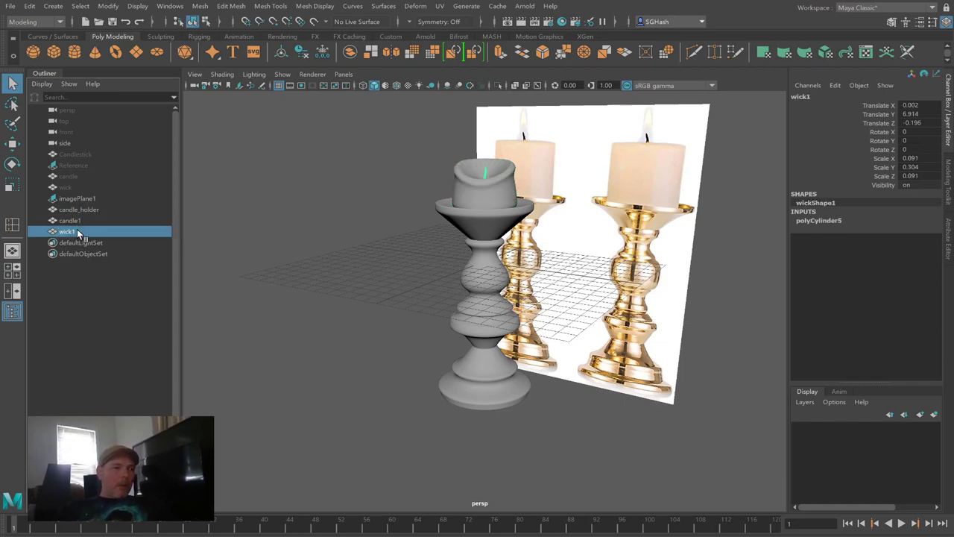
{"action": "left_click", "coordinate": [399, 422]}
{"action": "mouse_move", "coordinate": [379, 375]}
{"action": "left_mouse_down", "text": "alt"}
{"action": "mouse_move", "coordinate": [439, 368]}
{"action": "mouse_move", "coordinate": [401, 366]}
{"action": "mouse_move", "coordinate": [379, 380]}
{"action": "left_mouse_up", "text": "alt"}
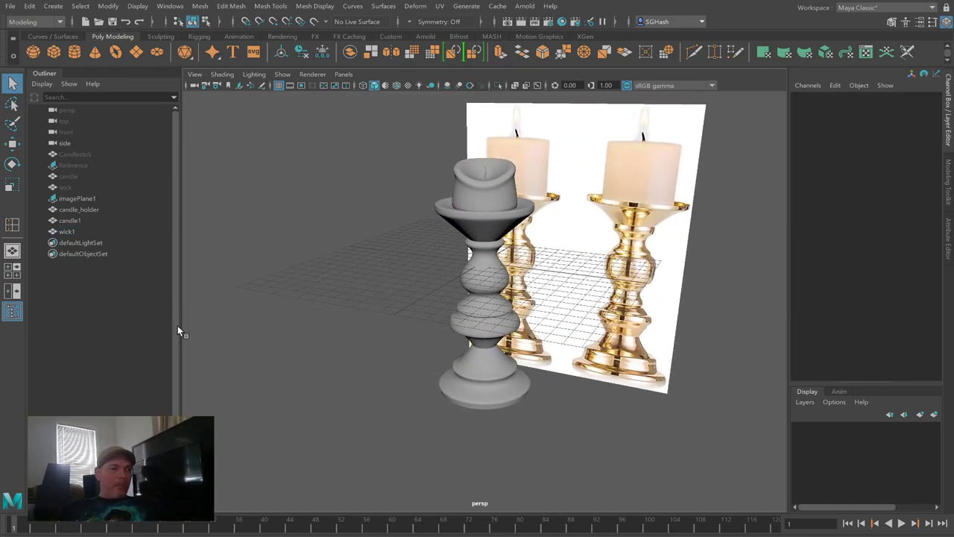
Step: Group candle_holder, candle1 and wick1 together and name the group Candle
{"action": "left_click", "coordinate": [64, 234]}
{"action": "left_click", "coordinate": [105, 210], "text": "shift"}
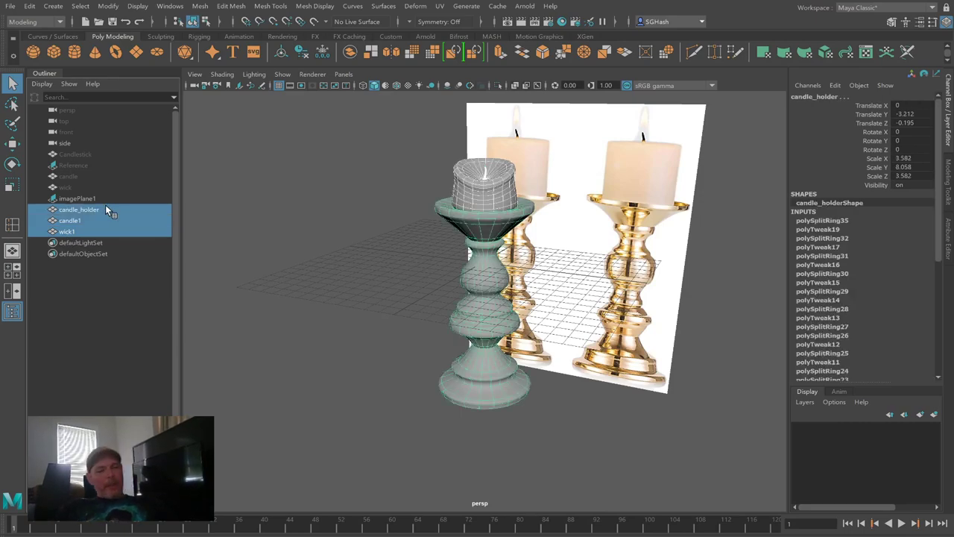
{"action": "key", "text": "ctrl+g"}
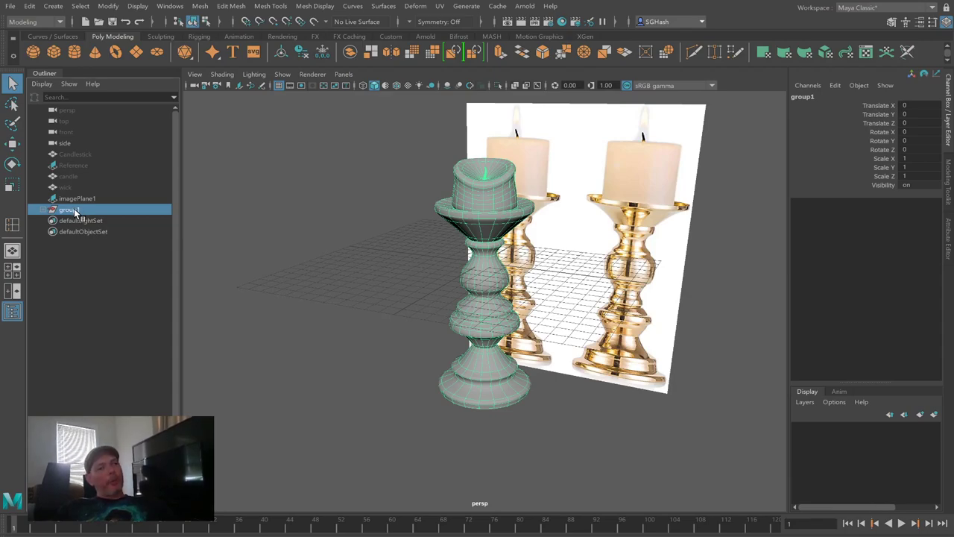
{"action": "double_click", "coordinate": [74, 209]}
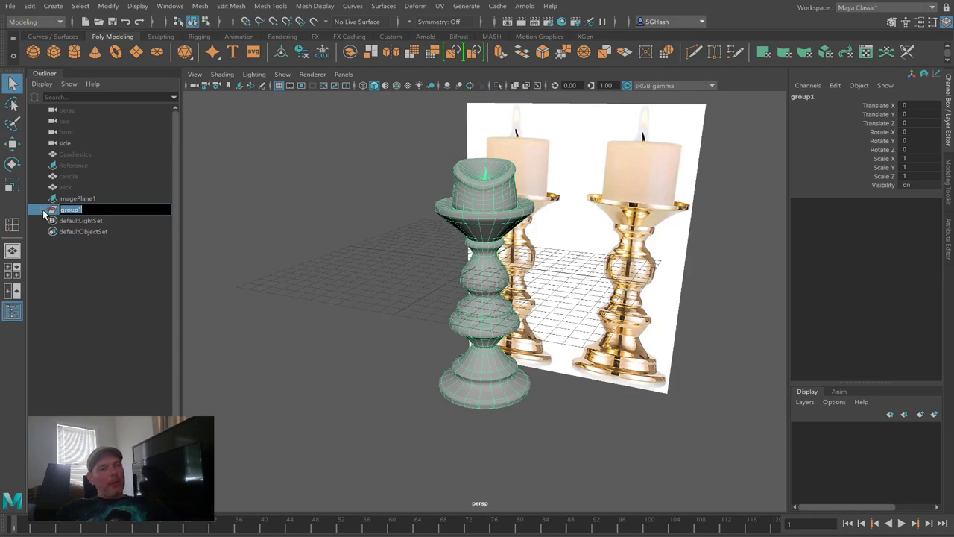
{"action": "type", "text": "C"}
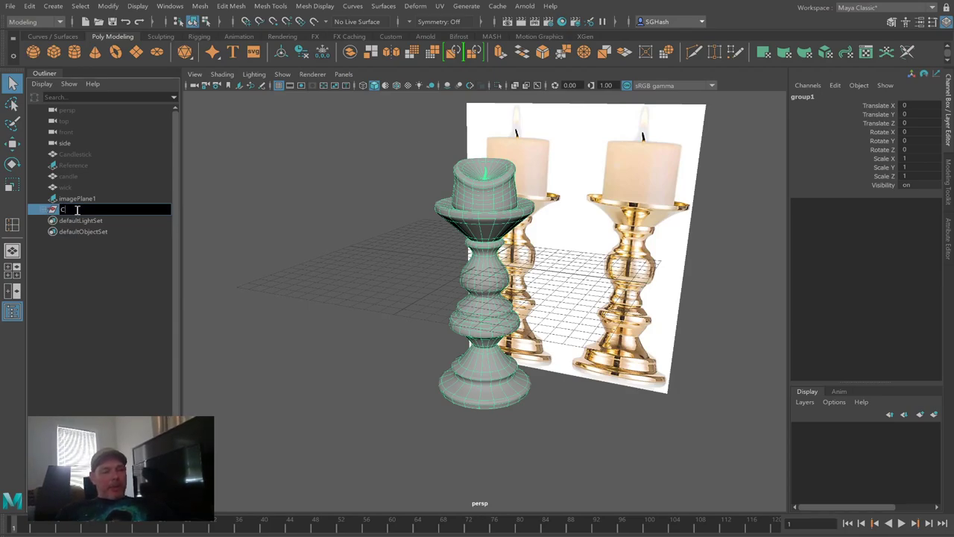
{"action": "type", "text": "an"}
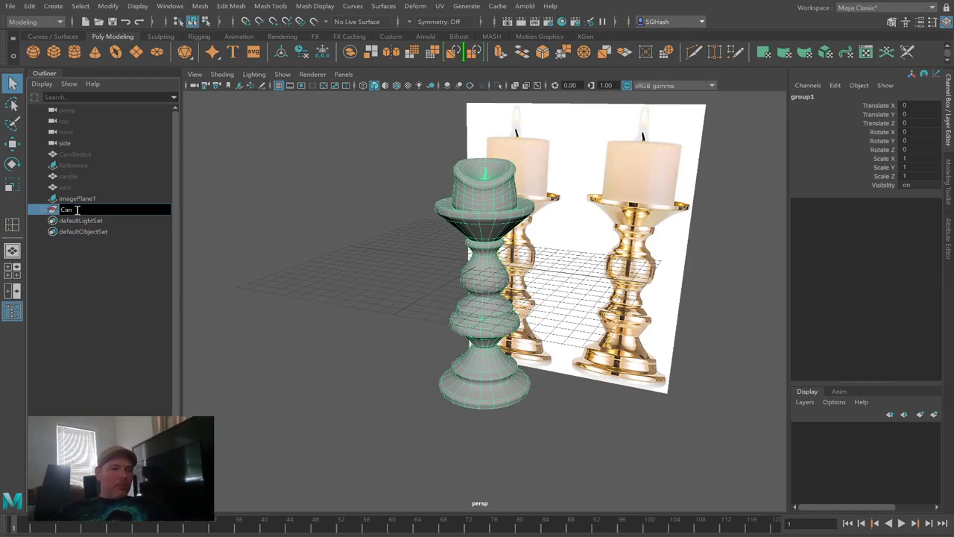
{"action": "type", "text": "dle"}
{"action": "key", "text": "Return"}
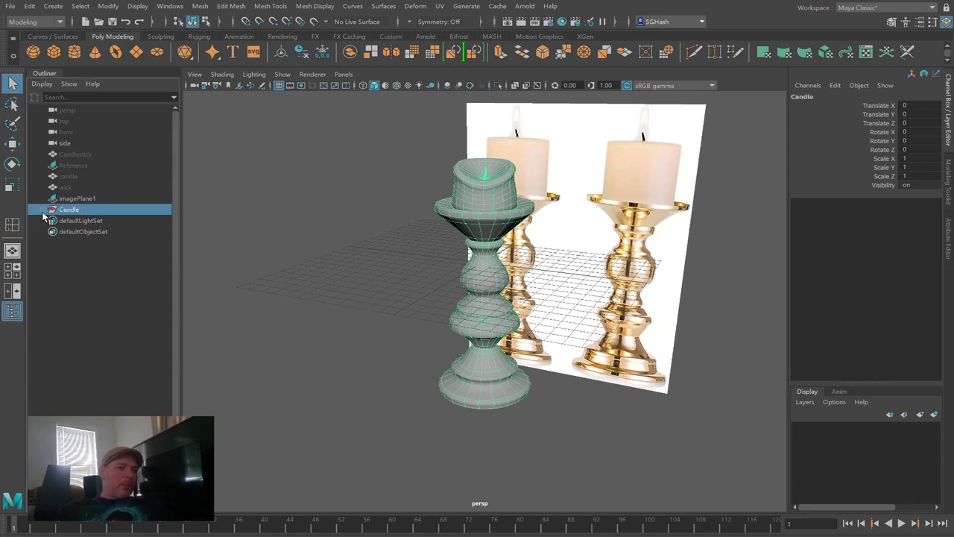
Step: Examine the wick, candle and holder inside the Candle group by selecting each part in turn, and collapse the group
{"action": "left_click", "coordinate": [43, 211]}
{"action": "left_click", "coordinate": [79, 222]}
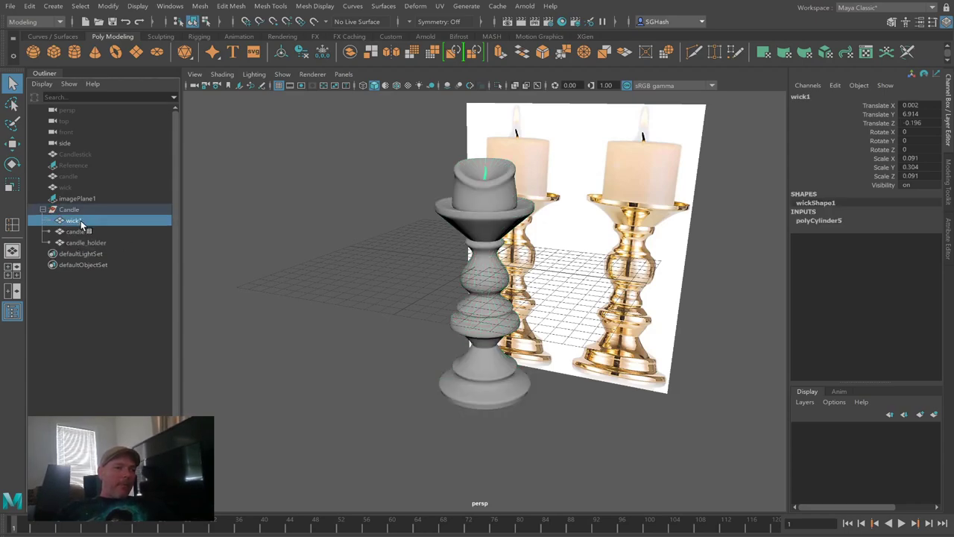
{"action": "left_click", "coordinate": [74, 232]}
{"action": "left_click", "coordinate": [70, 244]}
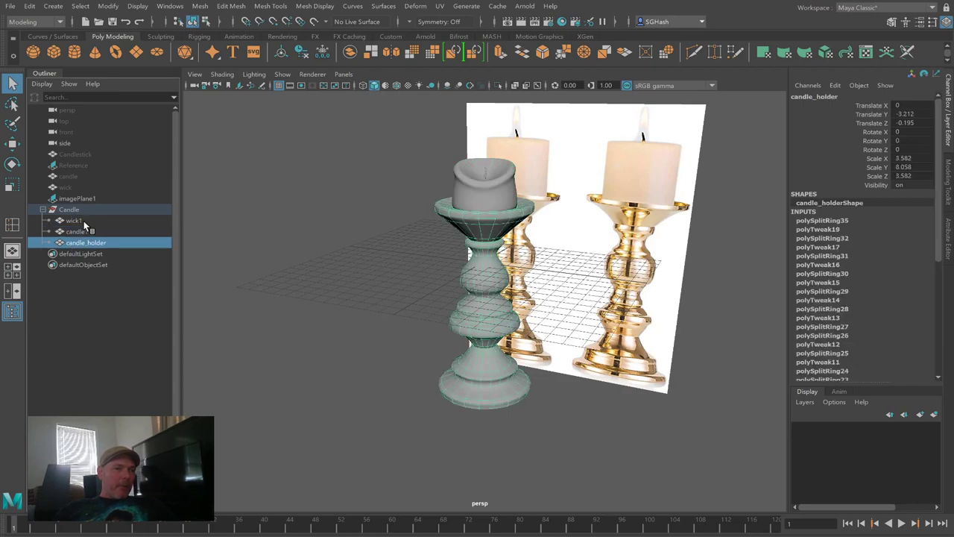
{"action": "left_click", "coordinate": [83, 221]}
{"action": "left_click", "coordinate": [73, 231]}
{"action": "left_click", "coordinate": [77, 241]}
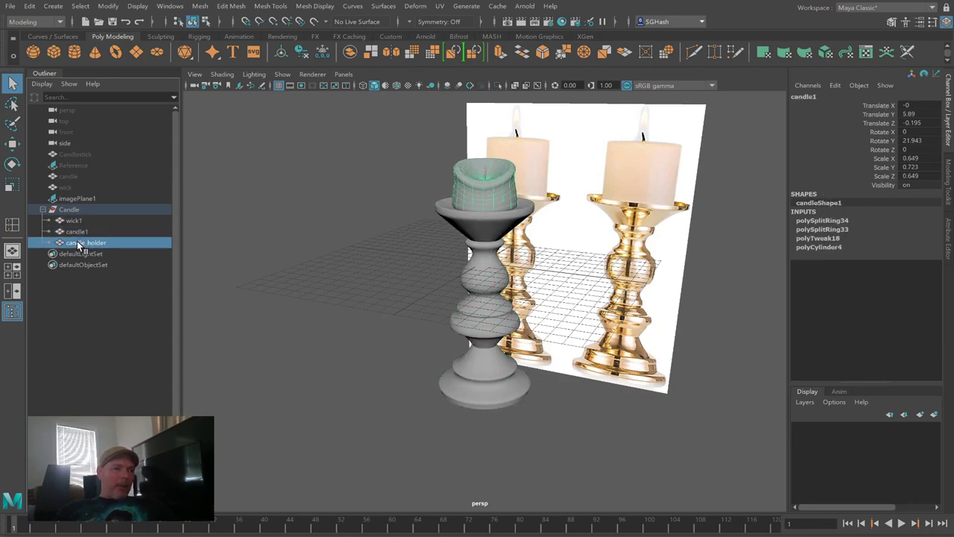
{"action": "left_click", "coordinate": [43, 209]}
Step: Move the whole Candle group away from the reference image along Z to about 13.3
{"action": "left_click", "coordinate": [68, 211]}
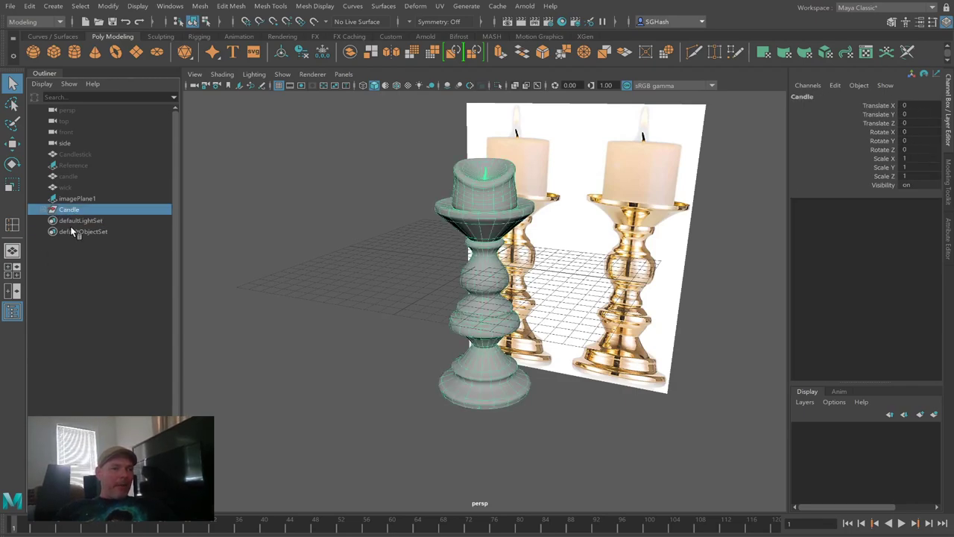
{"action": "scroll", "coordinate": [315, 334], "scroll_direction": "down", "scroll_amount": 5}
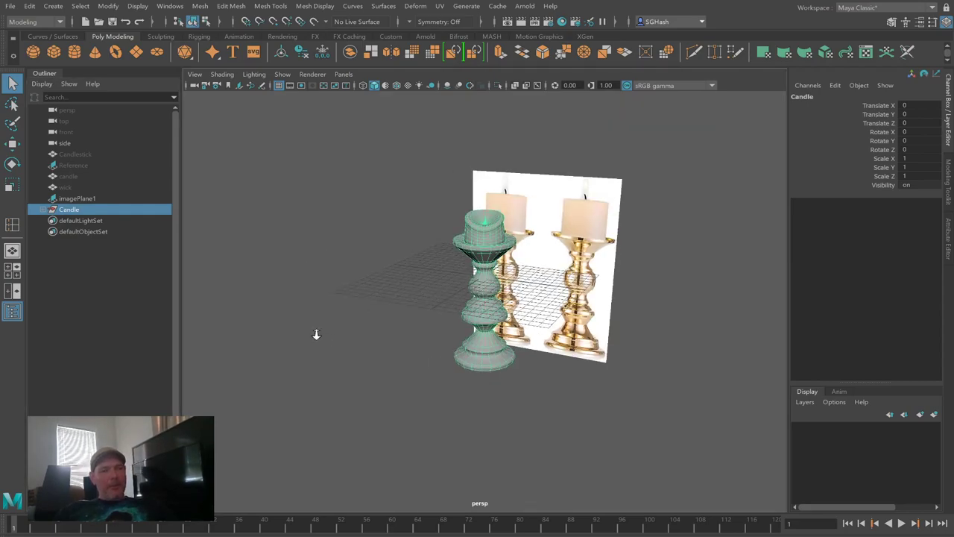
{"action": "key", "text": "w"}
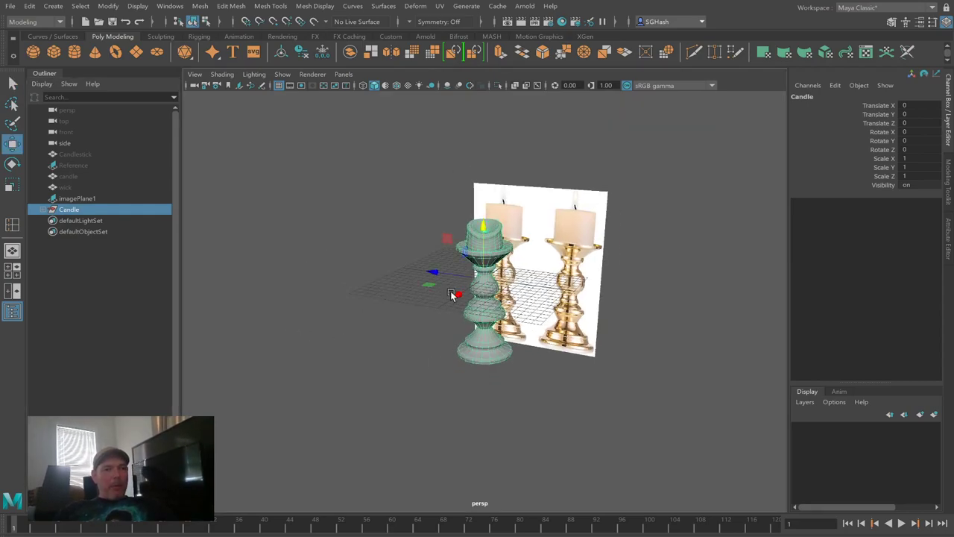
{"action": "left_click_drag", "start_coordinate": [432, 268], "coordinate": [334, 262]}
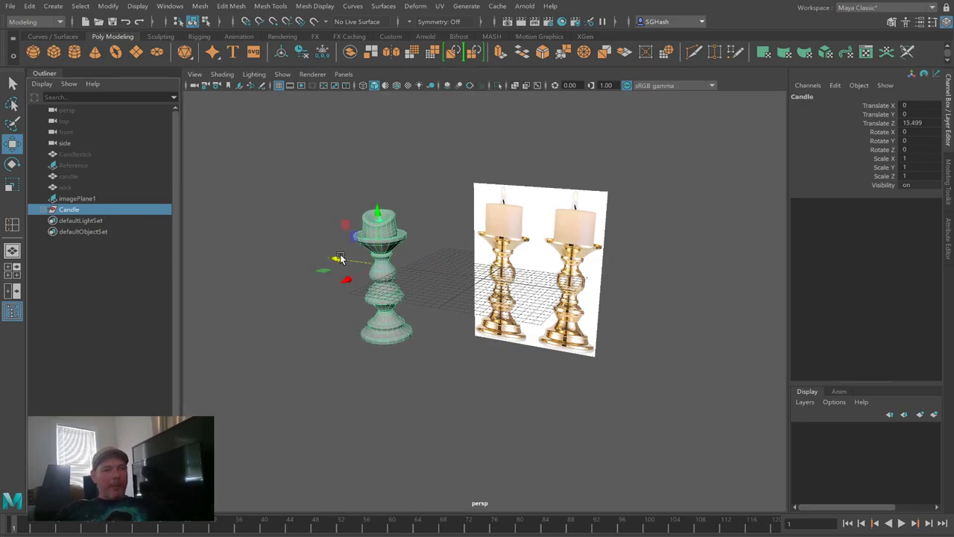
{"action": "mouse_move", "coordinate": [339, 260]}
{"action": "left_mouse_down"}
{"action": "mouse_move", "coordinate": [443, 276]}
{"action": "mouse_move", "coordinate": [348, 264]}
{"action": "left_mouse_up"}
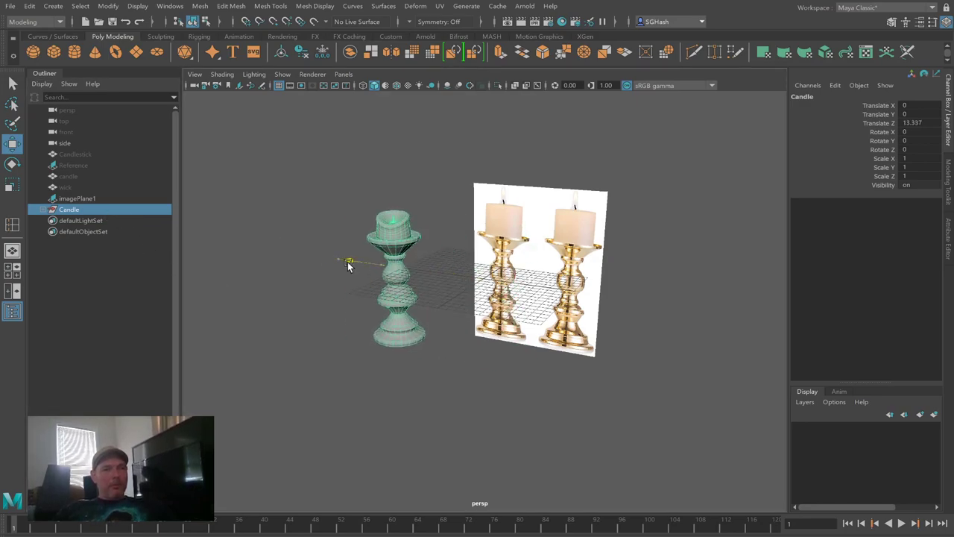
Step: Try scaling the Candle group uniformly and rotating it about X as one unit, undoing each trial
{"action": "key", "text": "r"}
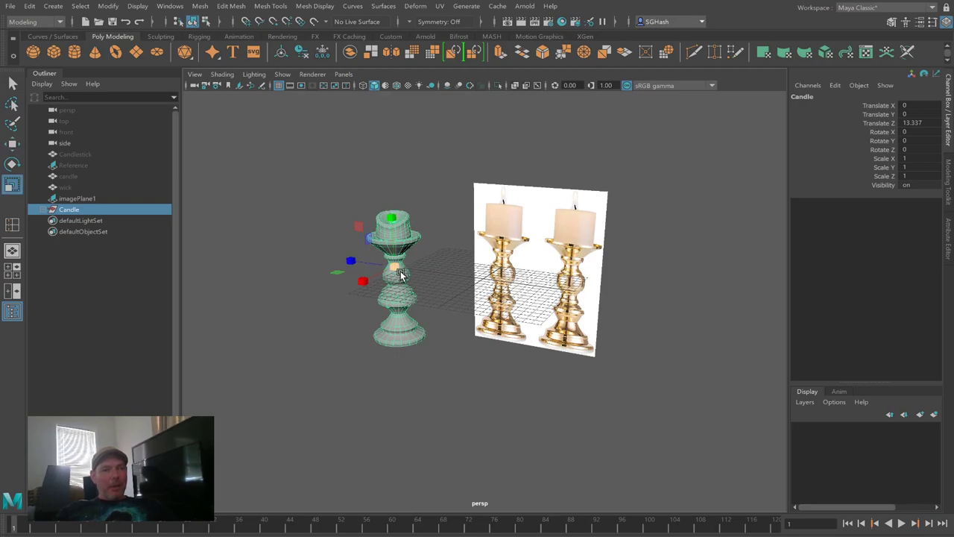
{"action": "left_click_drag", "start_coordinate": [393, 273], "coordinate": [406, 239]}
{"action": "key", "text": "ctrl+z"}
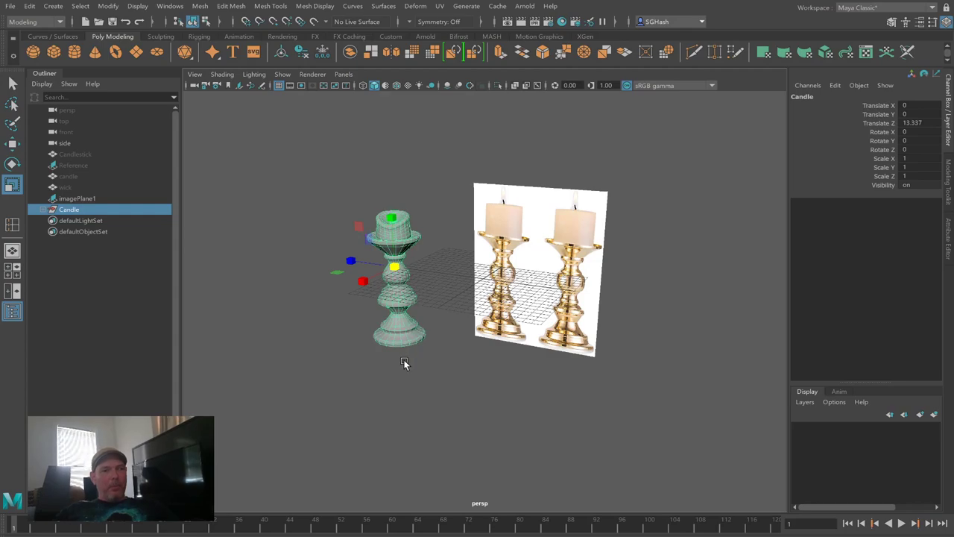
{"action": "left_click", "coordinate": [73, 200]}
{"action": "left_click", "coordinate": [94, 210]}
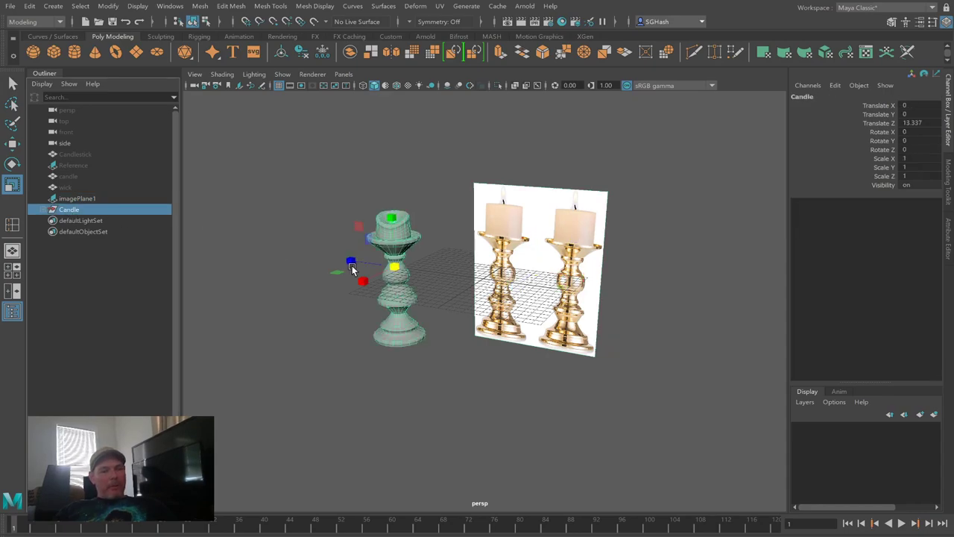
{"action": "key", "text": "e"}
{"action": "left_click_drag", "start_coordinate": [434, 252], "coordinate": [409, 245]}
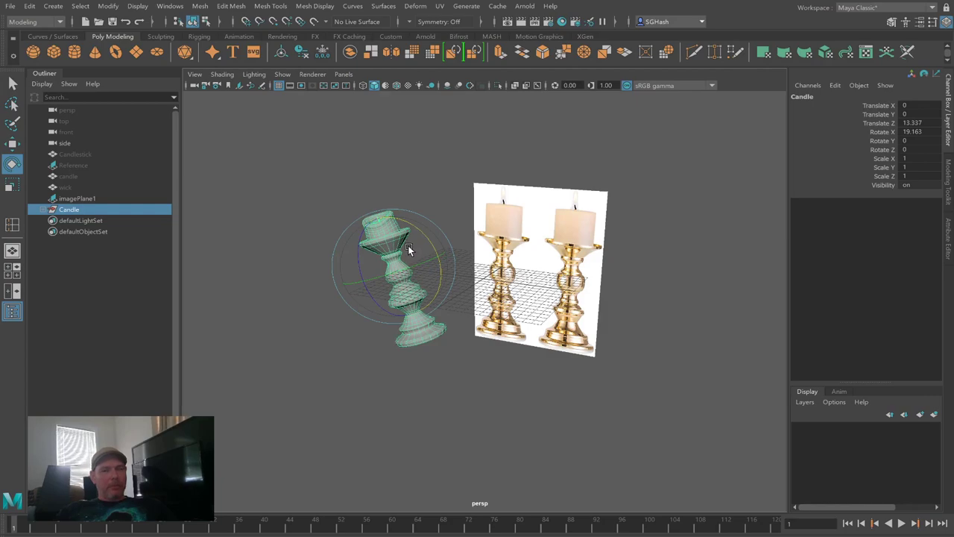
{"action": "key", "text": "ctrl+z"}
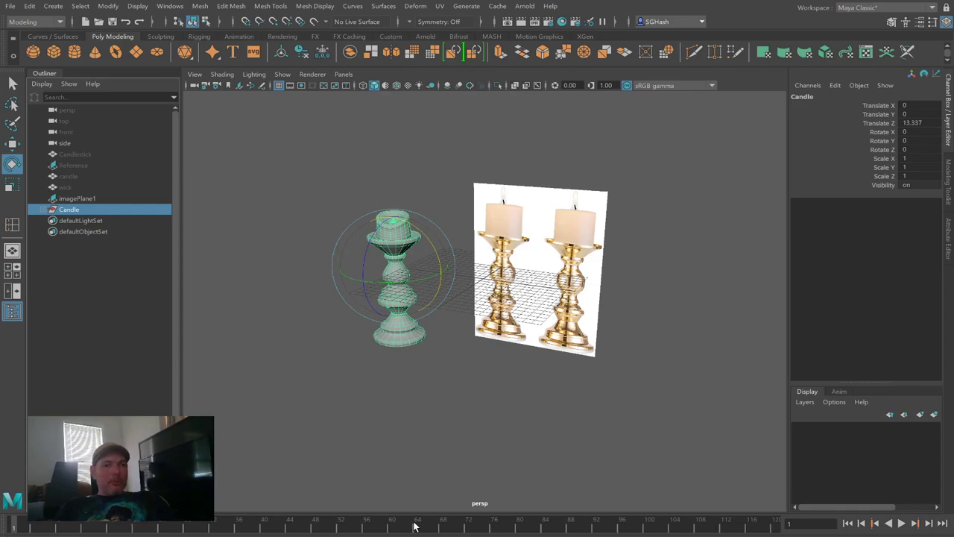
Step: Create a flat polygon cube in front of the candle, about 15.5 wide, 1 high and 23.5 deep
{"action": "left_click", "coordinate": [412, 410]}
{"action": "left_click_drag", "start_coordinate": [361, 349], "coordinate": [366, 354], "text": "alt"}
{"action": "left_click", "coordinate": [57, 58]}
{"action": "left_click_drag", "start_coordinate": [619, 302], "coordinate": [443, 387]}
{"action": "left_click_drag", "start_coordinate": [522, 335], "coordinate": [517, 322]}
{"action": "left_click_drag", "start_coordinate": [583, 349], "coordinate": [528, 351], "text": "alt"}
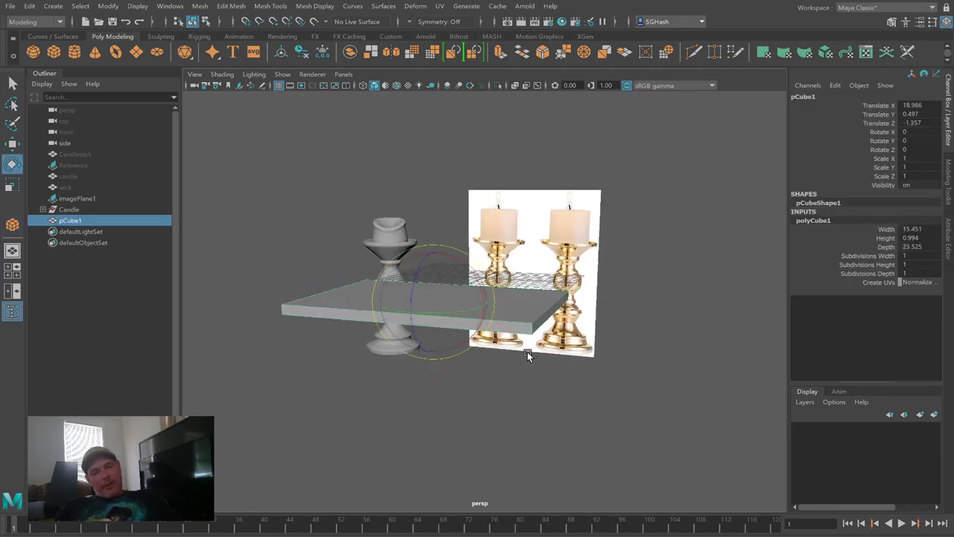
{"action": "right_click_drag", "start_coordinate": [527, 352], "coordinate": [584, 409], "text": "alt"}
{"action": "left_click_drag", "start_coordinate": [603, 376], "coordinate": [570, 373], "text": "alt"}
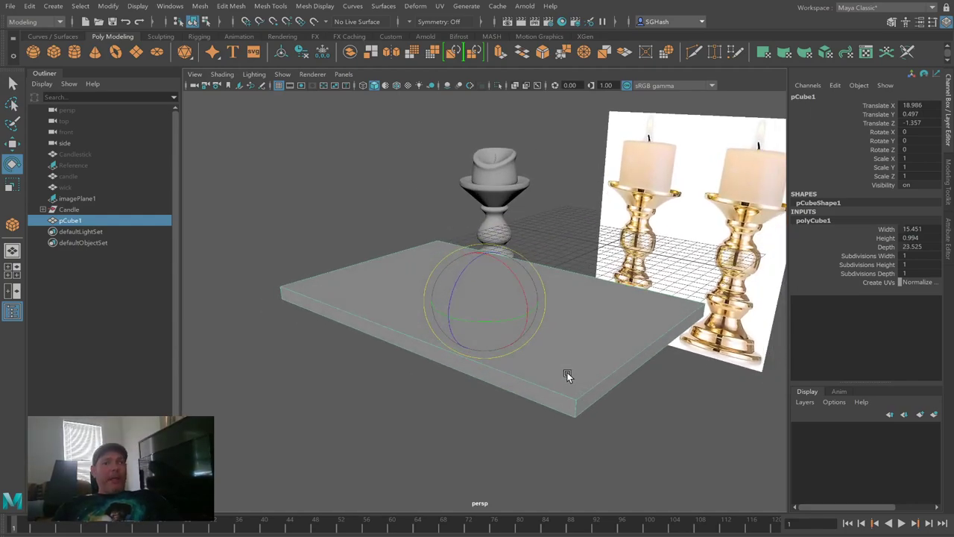
{"action": "mouse_move", "coordinate": [572, 377]}
{"action": "left_mouse_down", "text": "alt"}
{"action": "mouse_move", "coordinate": [542, 380]}
{"action": "mouse_move", "coordinate": [576, 379]}
{"action": "left_mouse_up", "text": "alt"}
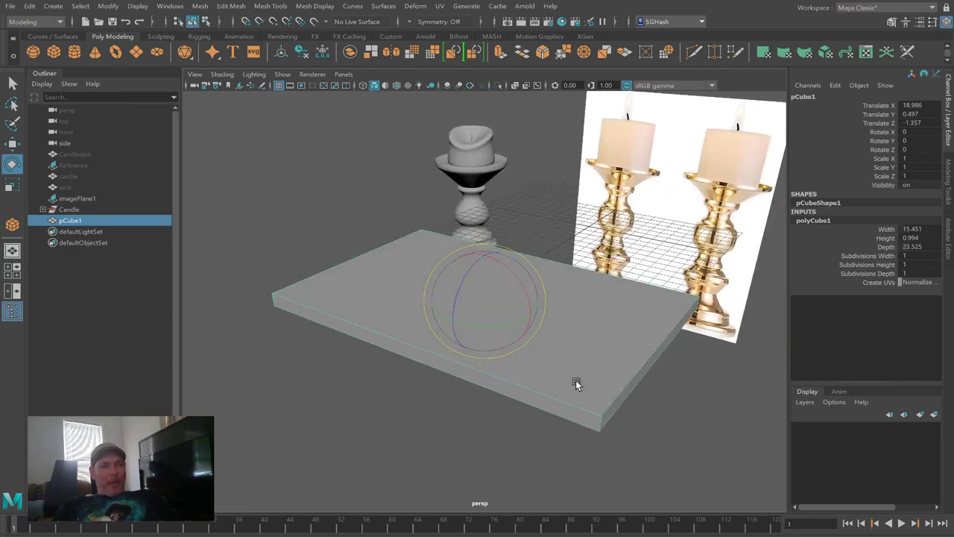
Step: Scale the flat cube wider and deeper, to about 2.03 in X and 1.41 in Z
{"action": "key", "text": "r"}
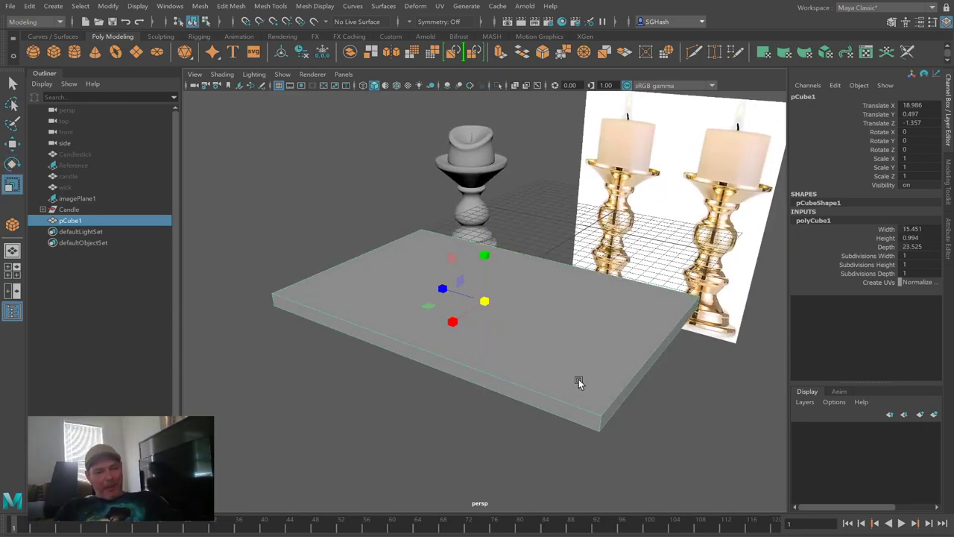
{"action": "left_click_drag", "start_coordinate": [536, 368], "coordinate": [498, 333], "text": "alt"}
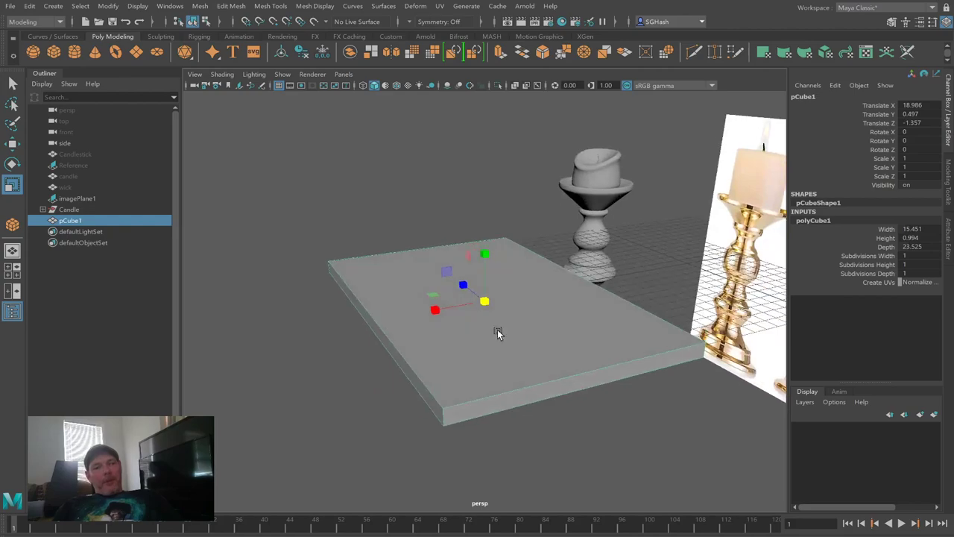
{"action": "left_click_drag", "start_coordinate": [433, 312], "coordinate": [470, 338]}
{"action": "right_click_drag", "start_coordinate": [595, 343], "coordinate": [504, 313], "text": "alt"}
{"action": "left_click_drag", "start_coordinate": [504, 313], "coordinate": [573, 321], "text": "alt"}
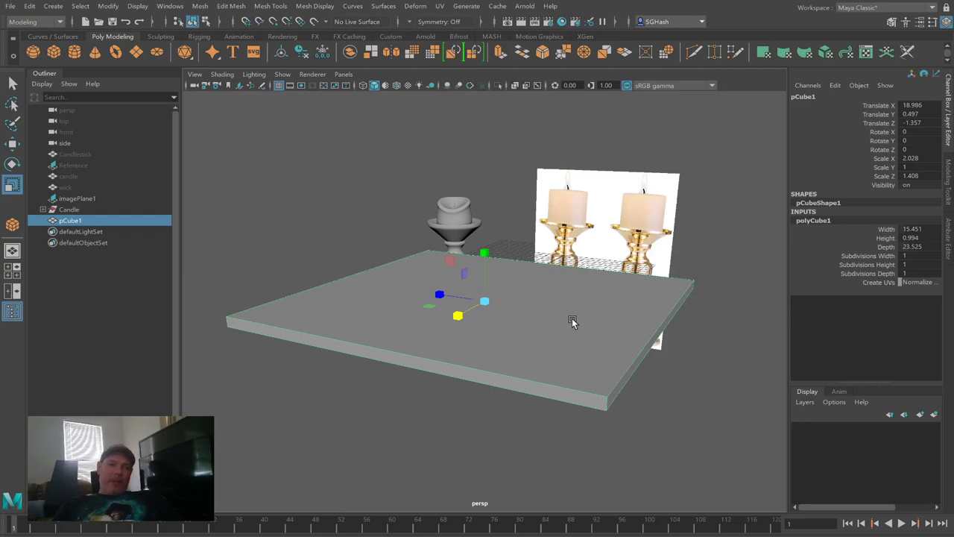
Step: Preview the flat cube with mesh smoothing and return it to the unsmoothed display
{"action": "mouse_move", "coordinate": [572, 321]}
{"action": "left_mouse_down", "text": "alt"}
{"action": "mouse_move", "coordinate": [559, 324]}
{"action": "mouse_move", "coordinate": [572, 323]}
{"action": "left_mouse_up", "text": "alt"}
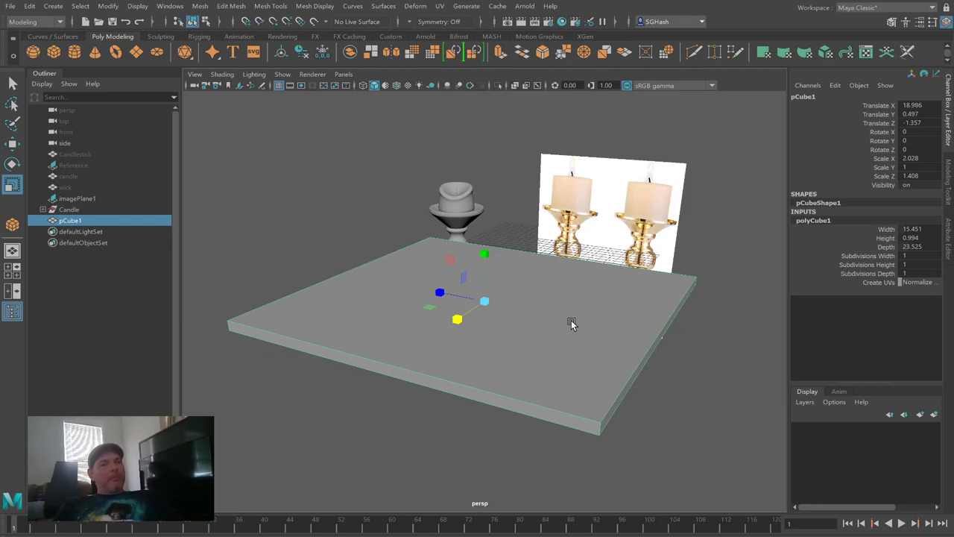
{"action": "key", "text": "alt"}
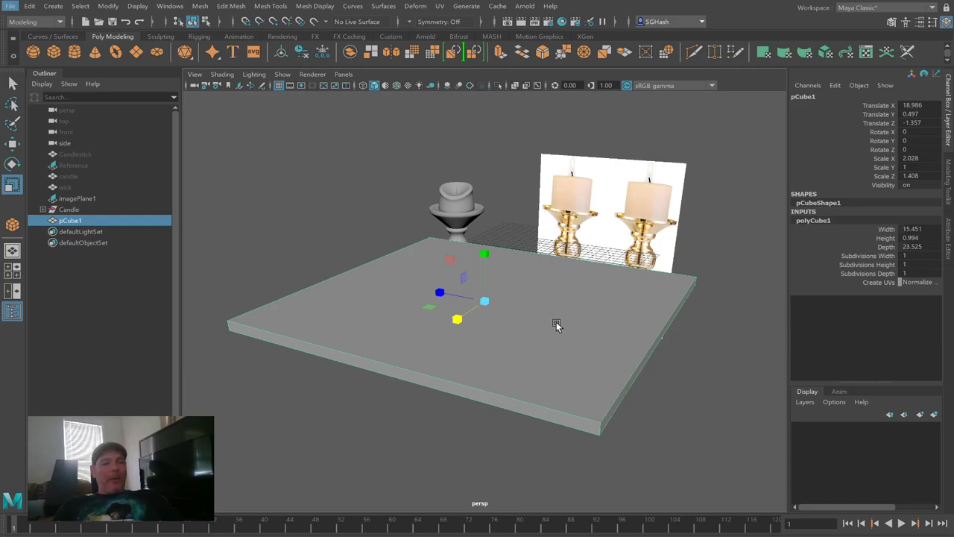
{"action": "mouse_move", "coordinate": [550, 321]}
{"action": "left_mouse_down", "text": "alt"}
{"action": "mouse_move", "coordinate": [564, 317]}
{"action": "mouse_move", "coordinate": [558, 322]}
{"action": "left_mouse_up", "text": "alt"}
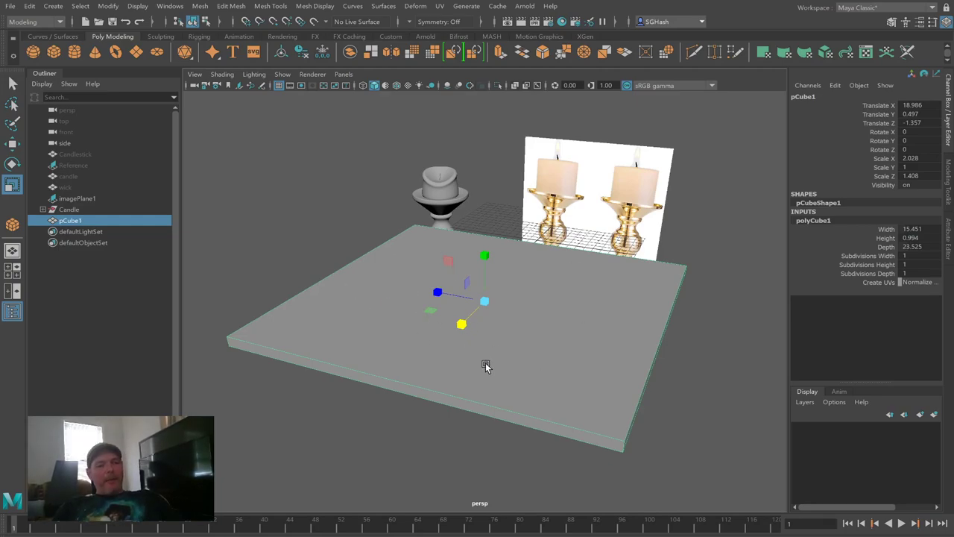
{"action": "key", "text": "3"}
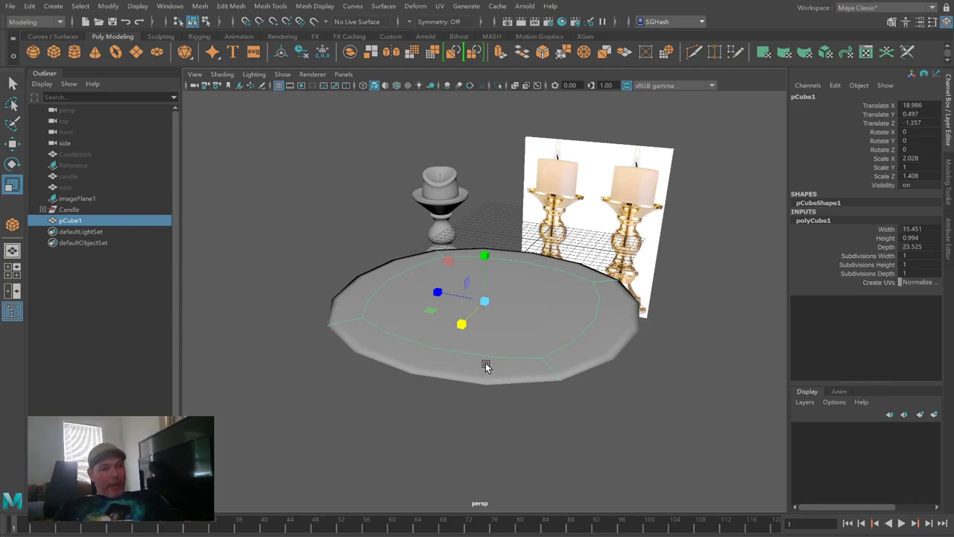
{"action": "key", "text": "1"}
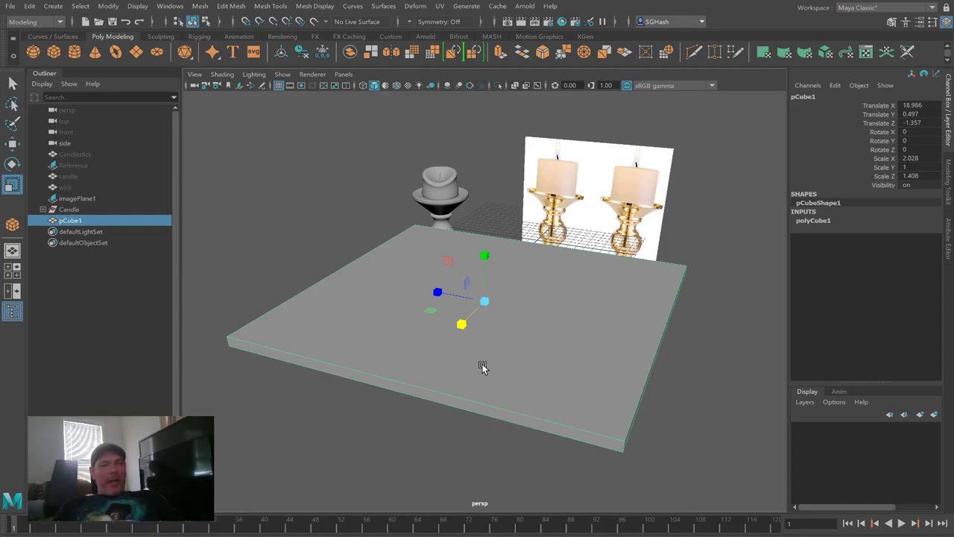
{"action": "left_click_drag", "start_coordinate": [520, 371], "coordinate": [550, 348], "text": "alt"}
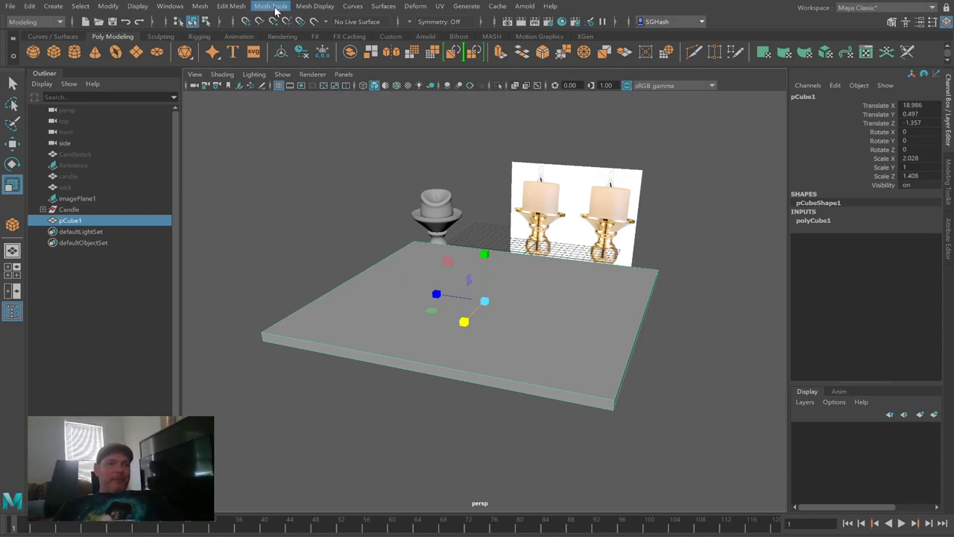
Step: Insert two edge loops on the flat cube, close to the two edges meeting at its near corner
{"action": "key", "text": "F8"}
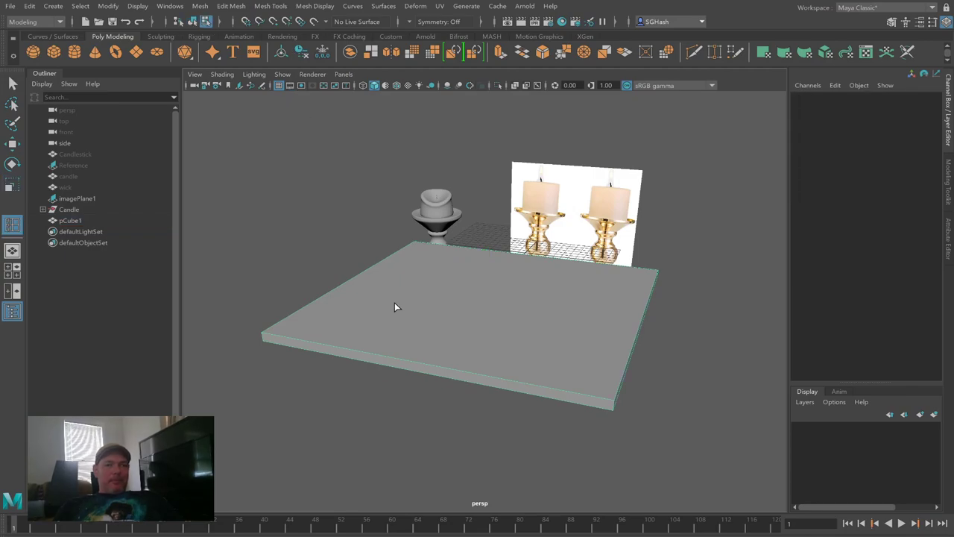
{"action": "left_click", "coordinate": [527, 387]}
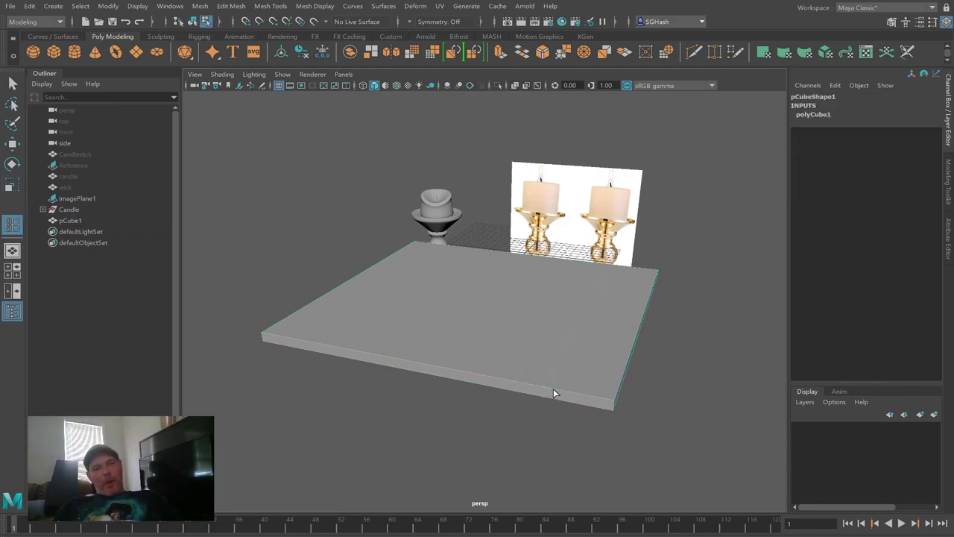
{"action": "left_click", "coordinate": [608, 401]}
{"action": "left_click_drag", "start_coordinate": [641, 401], "coordinate": [606, 399], "text": "alt"}
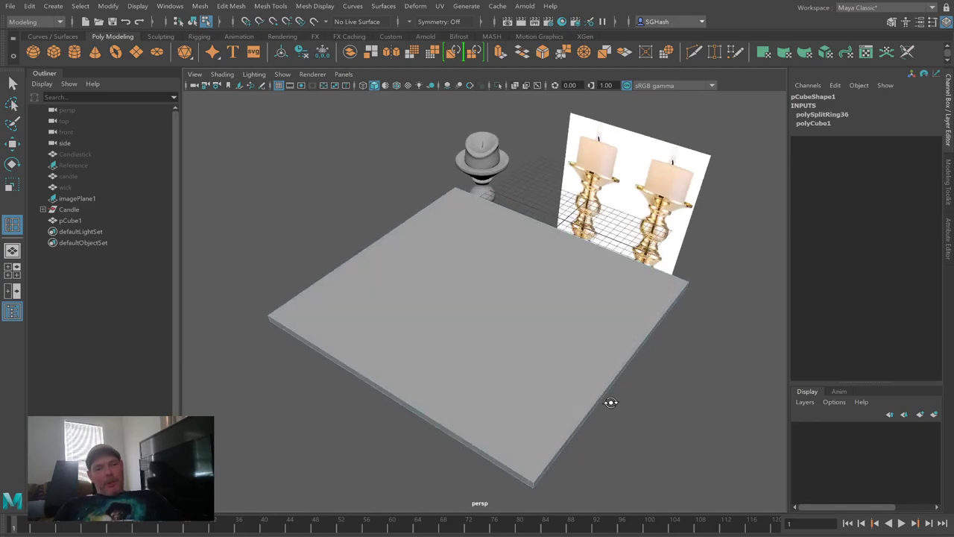
{"action": "left_click", "coordinate": [536, 476]}
{"action": "left_click_drag", "start_coordinate": [536, 478], "coordinate": [460, 469], "text": "alt"}
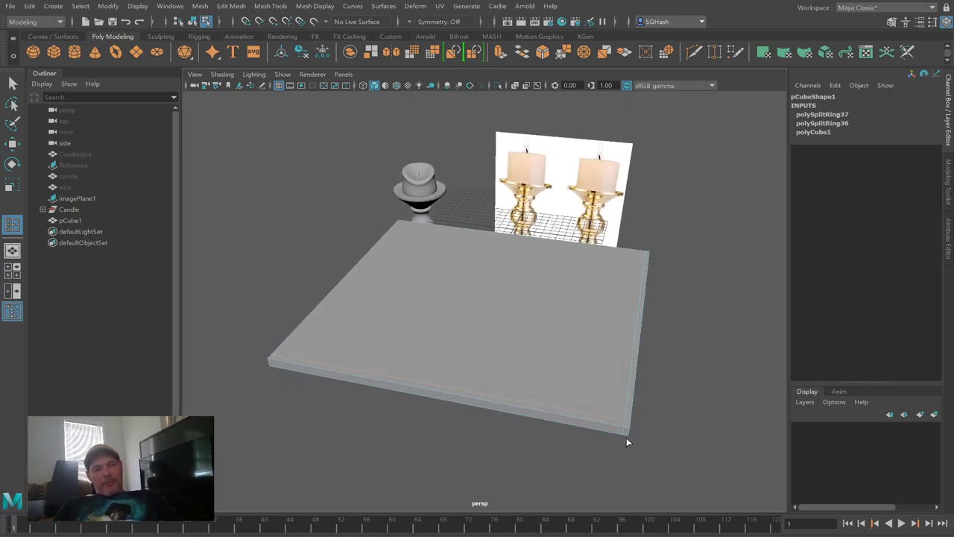
Step: Preview the flat cube with its smoothing cage and examine how the corners round compared with the unsmoothed display
{"action": "key", "text": "2"}
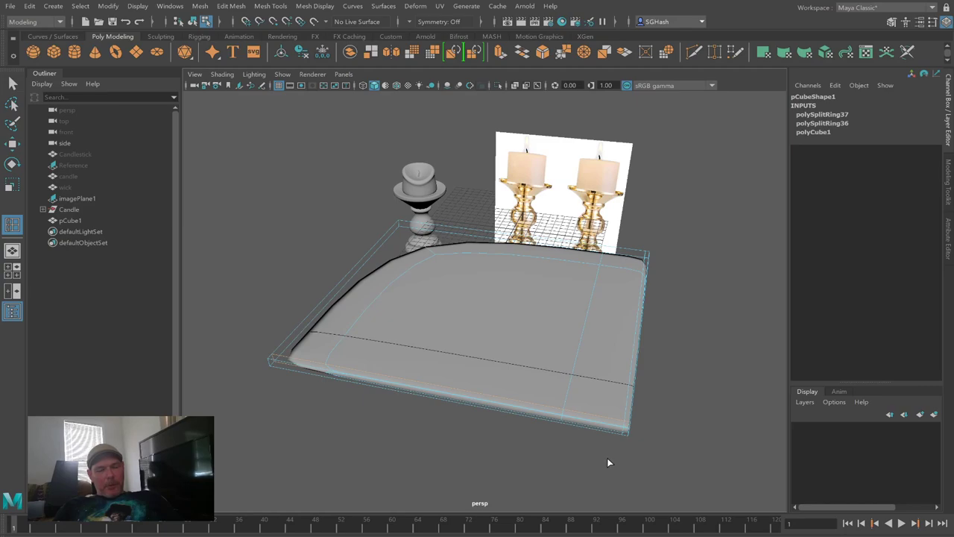
{"action": "left_click_drag", "start_coordinate": [592, 452], "coordinate": [611, 443], "text": "alt"}
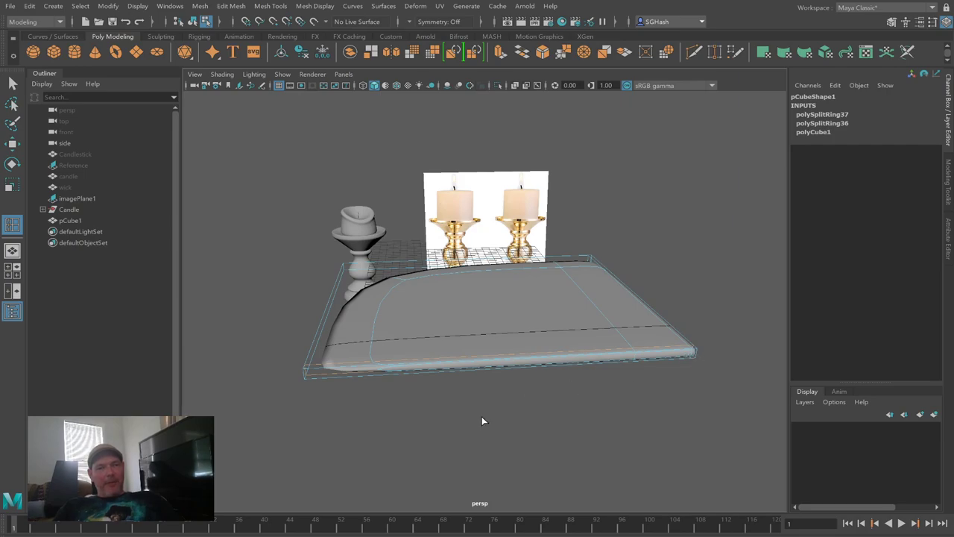
{"action": "left_click_drag", "start_coordinate": [480, 418], "coordinate": [311, 394], "text": "alt"}
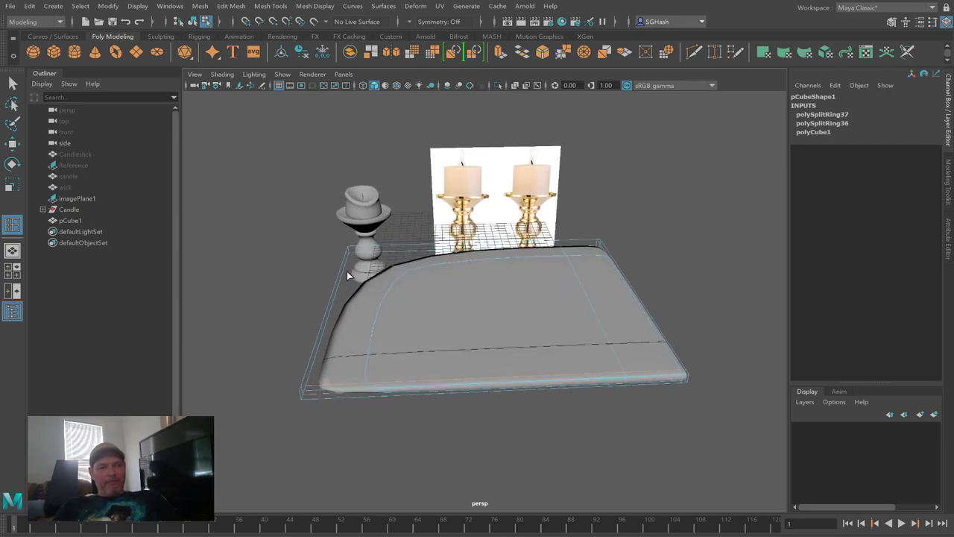
{"action": "left_click_drag", "start_coordinate": [391, 379], "coordinate": [386, 382], "text": "alt"}
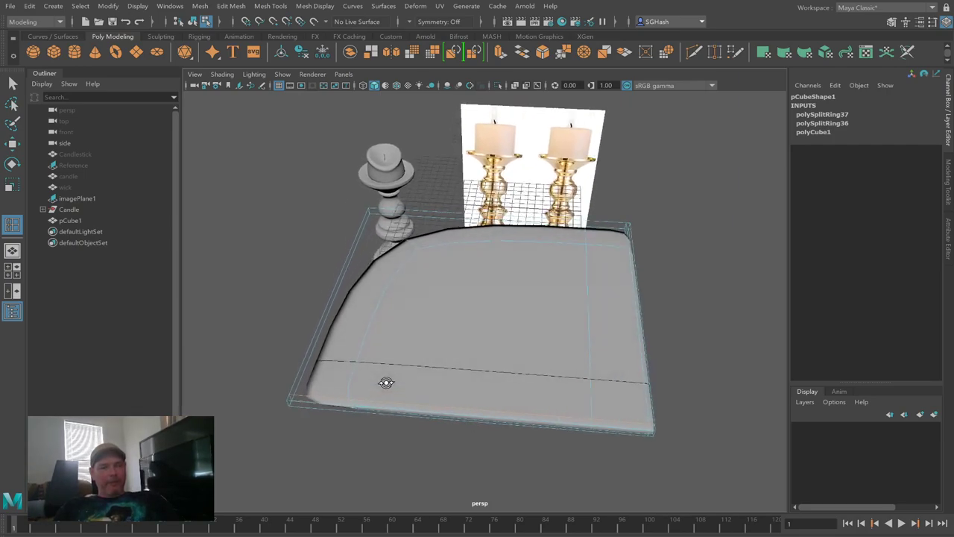
{"action": "key", "text": "1"}
{"action": "key", "text": "2"}
{"action": "key", "text": "3"}
{"action": "key", "text": "1"}
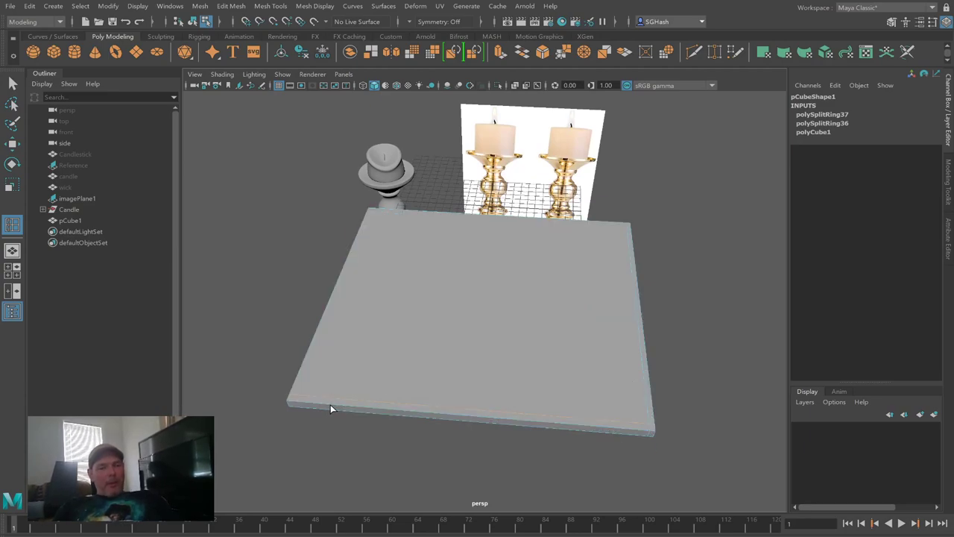
Step: Turn the smoothing cage preview back on and insert edge loops close to the flat cube's two remaining sides
{"action": "key", "text": "2"}
{"action": "left_click_drag", "start_coordinate": [325, 436], "coordinate": [355, 437], "text": "alt"}
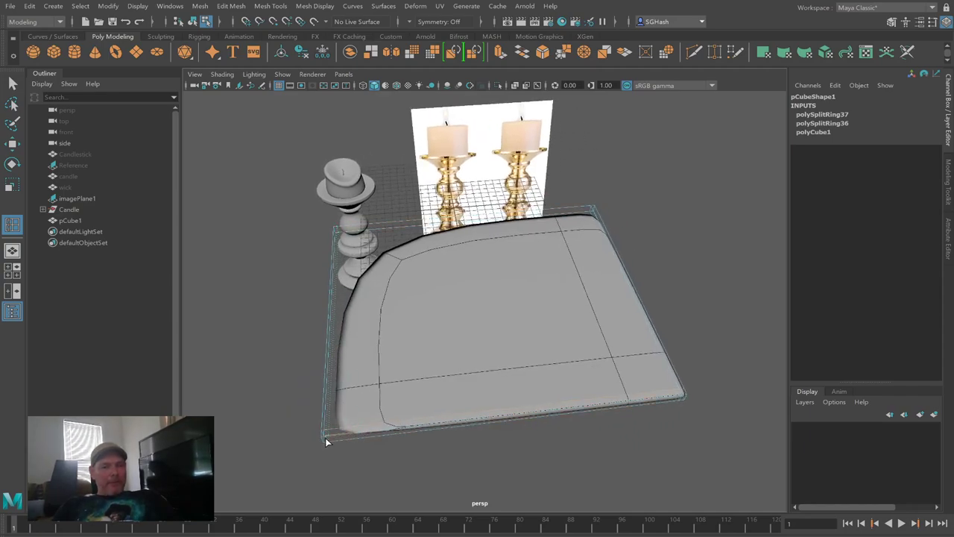
{"action": "left_click", "coordinate": [325, 437]}
{"action": "left_click_drag", "start_coordinate": [347, 445], "coordinate": [418, 433], "text": "alt"}
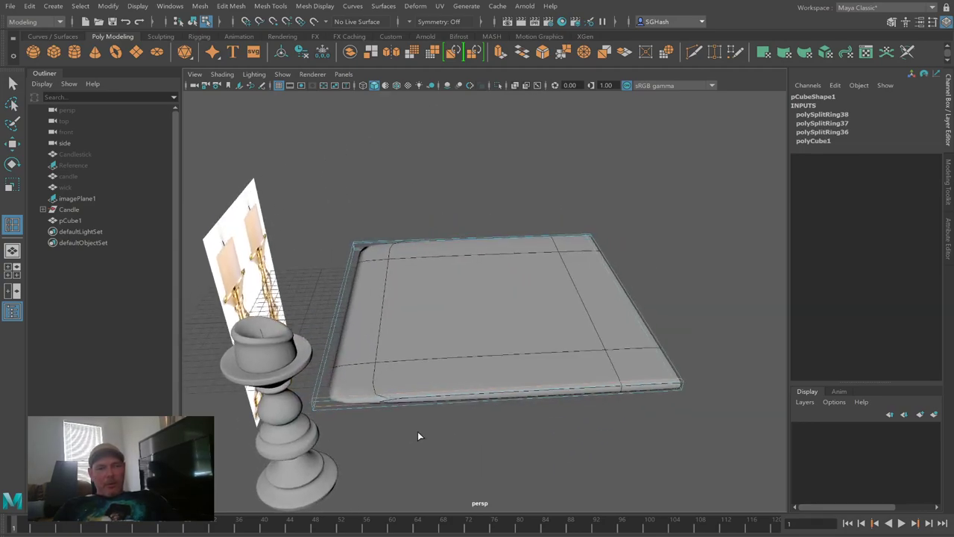
{"action": "left_click", "coordinate": [314, 406]}
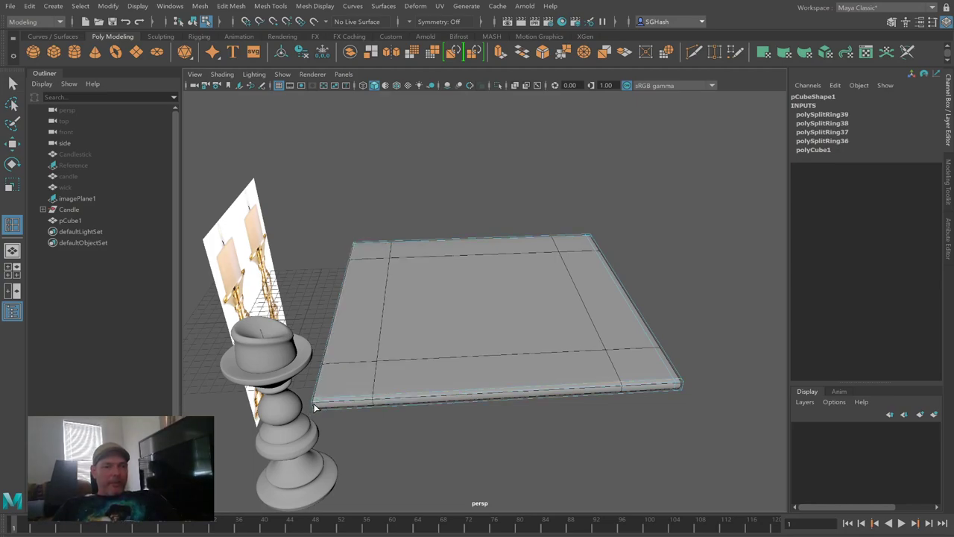
Step: Insert edge loops just below the flat cube's top edge and just above its bottom edge, and return to object selection
{"action": "left_click_drag", "start_coordinate": [486, 426], "coordinate": [459, 413], "text": "alt"}
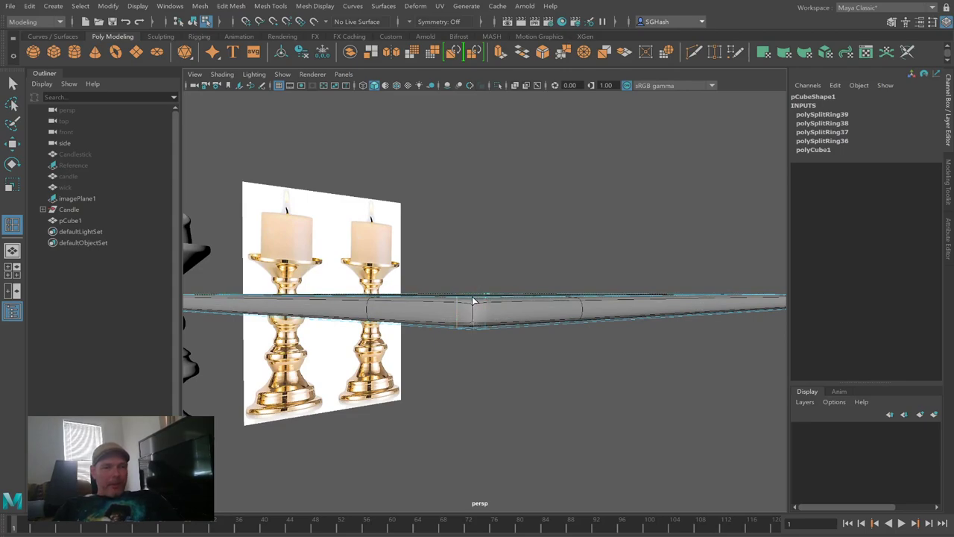
{"action": "left_click", "coordinate": [472, 297]}
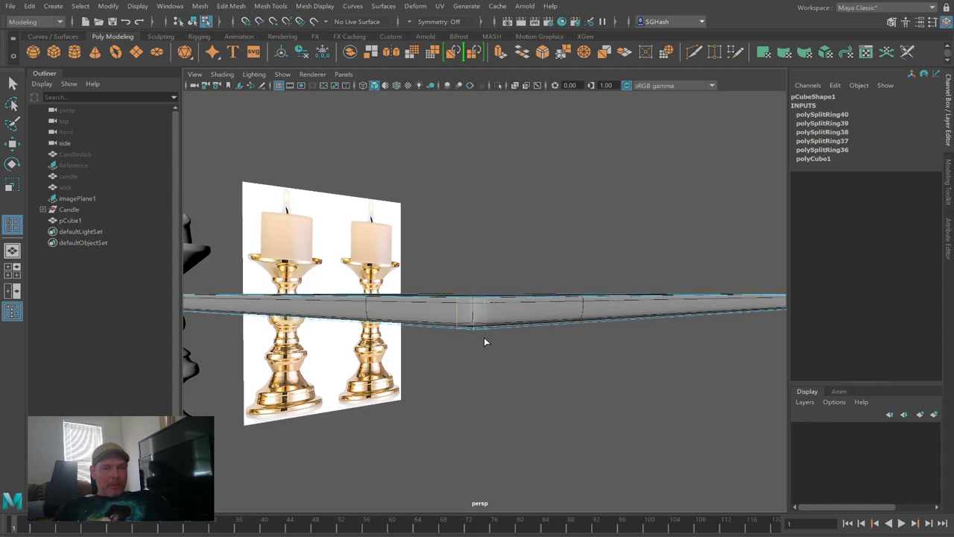
{"action": "left_click", "coordinate": [486, 326]}
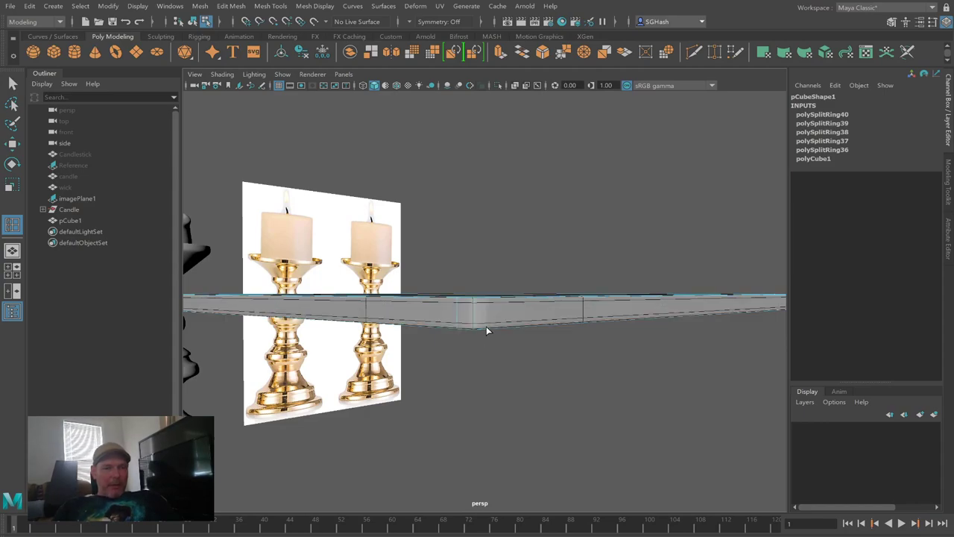
{"action": "key", "text": "q"}
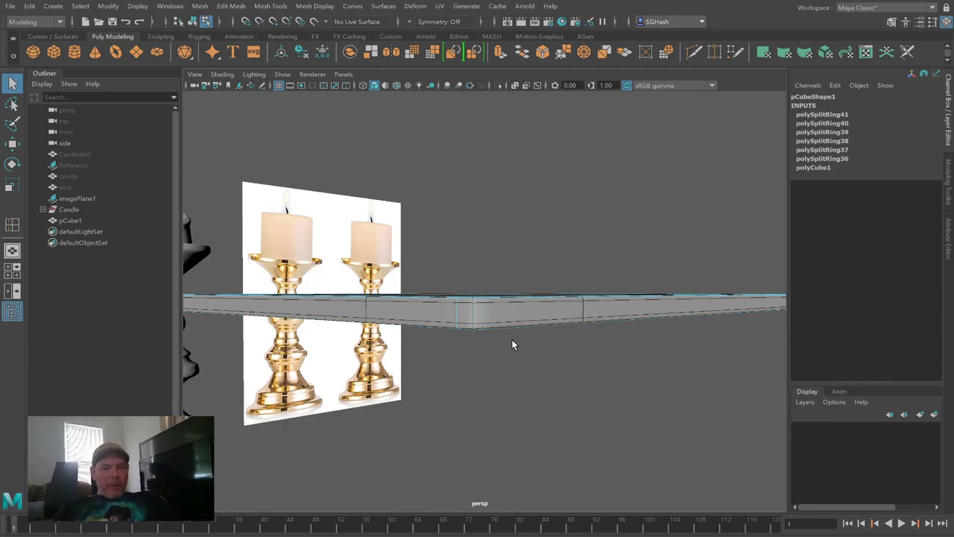
{"action": "key", "text": "F8"}
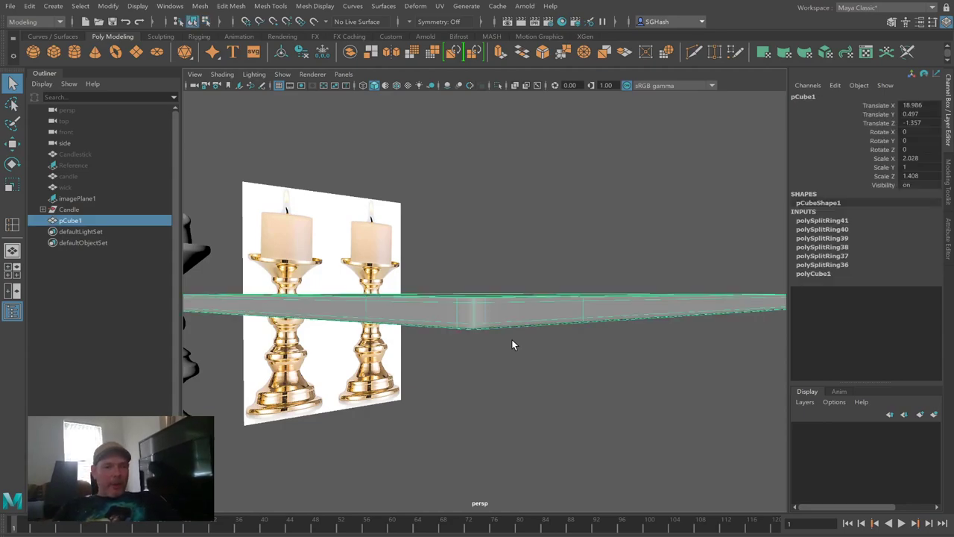
Step: Examine the flat cube's smoothed edges and corners from several angles, both selected and deselected
{"action": "left_click", "coordinate": [495, 343]}
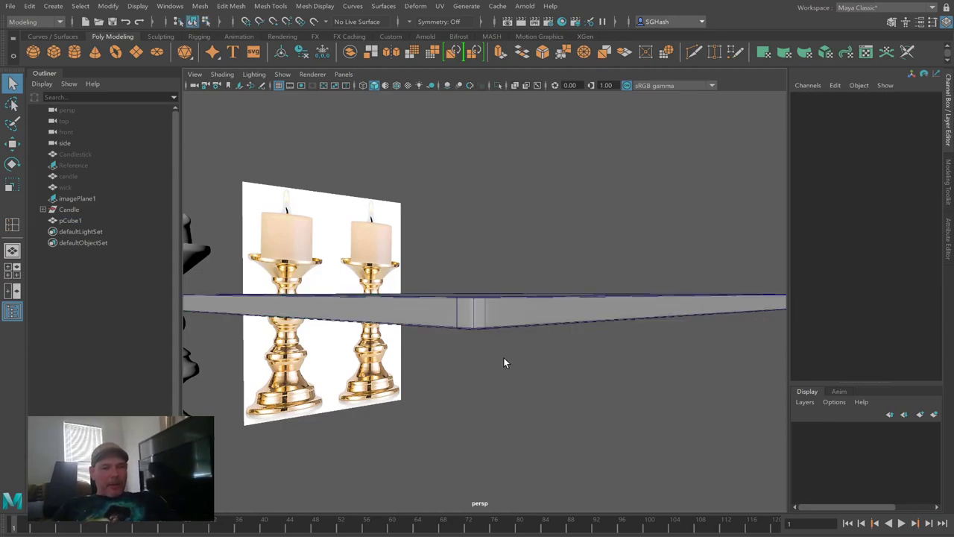
{"action": "left_click", "coordinate": [473, 322]}
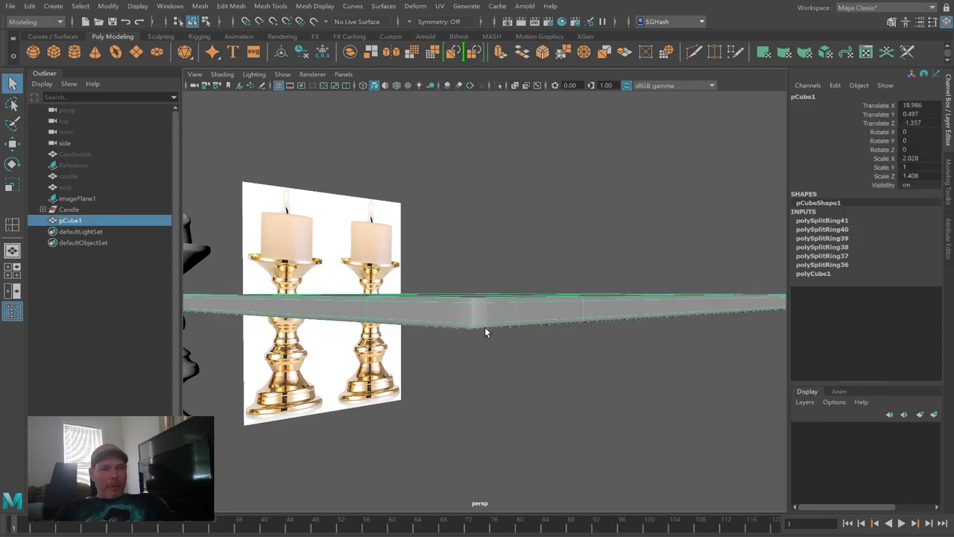
{"action": "left_click", "coordinate": [511, 372]}
{"action": "left_click_drag", "start_coordinate": [565, 346], "coordinate": [408, 393], "text": "alt"}
{"action": "left_click", "coordinate": [392, 363]}
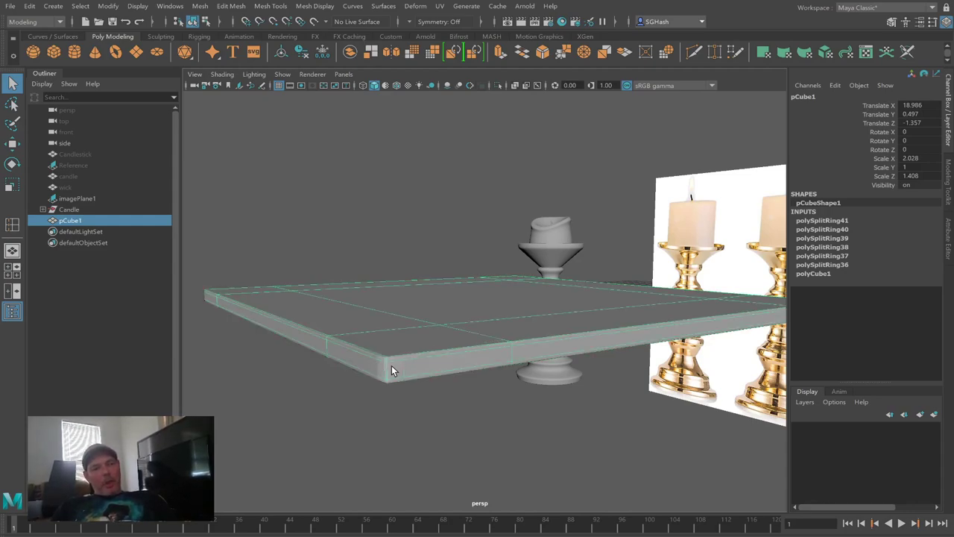
{"action": "left_click_drag", "start_coordinate": [392, 366], "coordinate": [403, 367], "text": "alt"}
{"action": "left_click", "coordinate": [393, 369]}
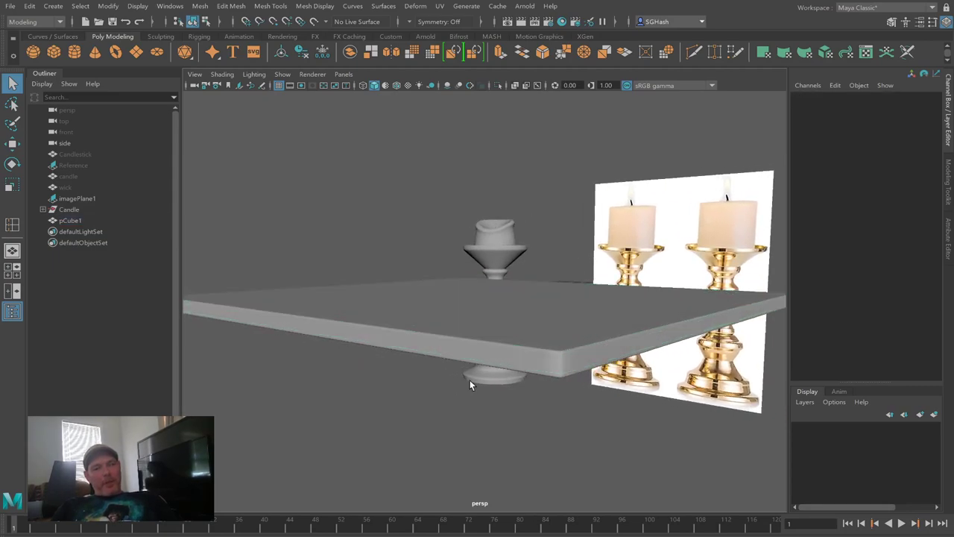
{"action": "left_click", "coordinate": [550, 362]}
{"action": "mouse_move", "coordinate": [487, 384]}
{"action": "left_mouse_down", "text": "alt"}
{"action": "mouse_move", "coordinate": [497, 381]}
{"action": "mouse_move", "coordinate": [479, 375]}
{"action": "left_mouse_up", "text": "alt"}
Step: Select candle_holder and compare its smoothed preview with the unsmoothed display
{"action": "left_click", "coordinate": [494, 257]}
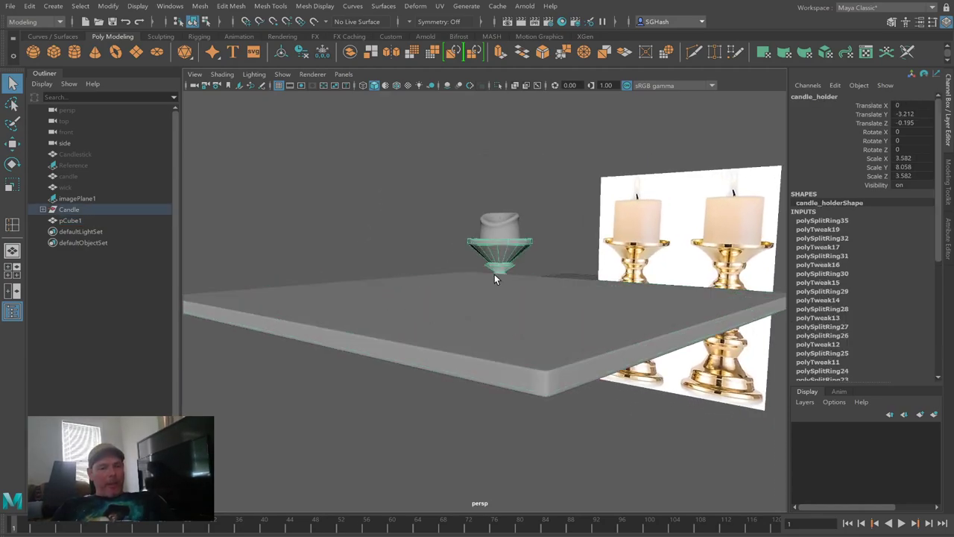
{"action": "scroll", "coordinate": [494, 279], "scroll_direction": "up", "scroll_amount": 2}
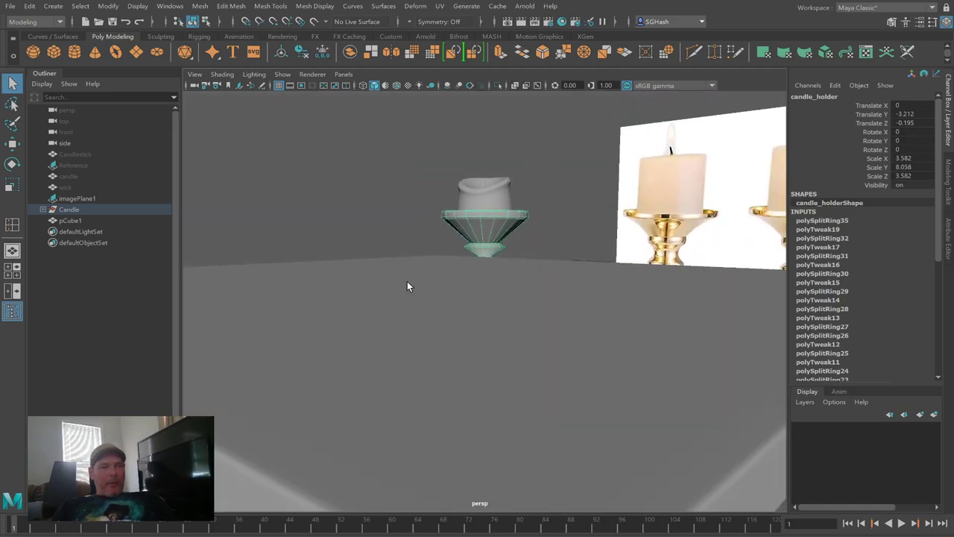
{"action": "left_click_drag", "start_coordinate": [407, 286], "coordinate": [539, 284], "text": "alt"}
{"action": "scroll", "coordinate": [610, 335], "scroll_direction": "up", "scroll_amount": 3}
{"action": "scroll", "coordinate": [674, 334], "scroll_direction": "up", "scroll_amount": 2}
{"action": "left_click_drag", "start_coordinate": [628, 324], "coordinate": [491, 279], "text": "alt"}
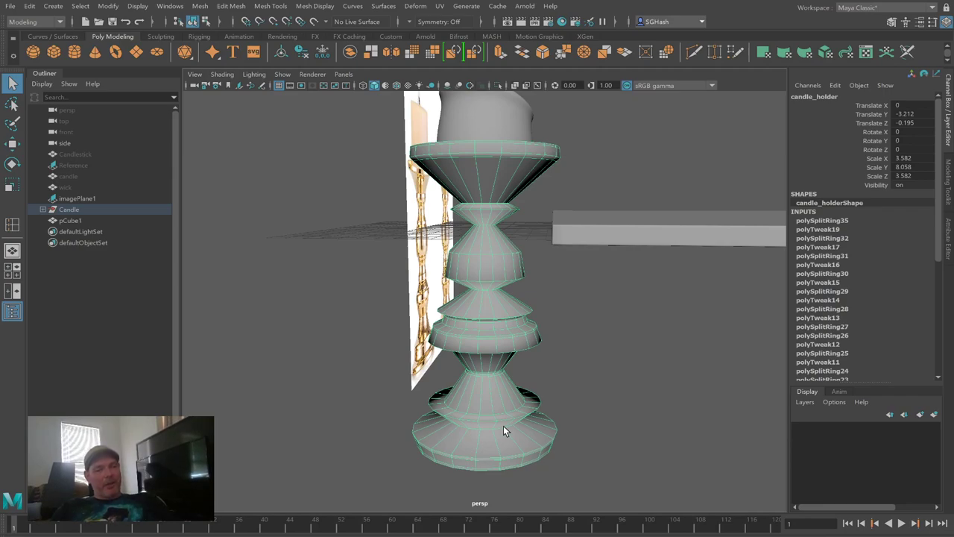
{"action": "key", "text": "3"}
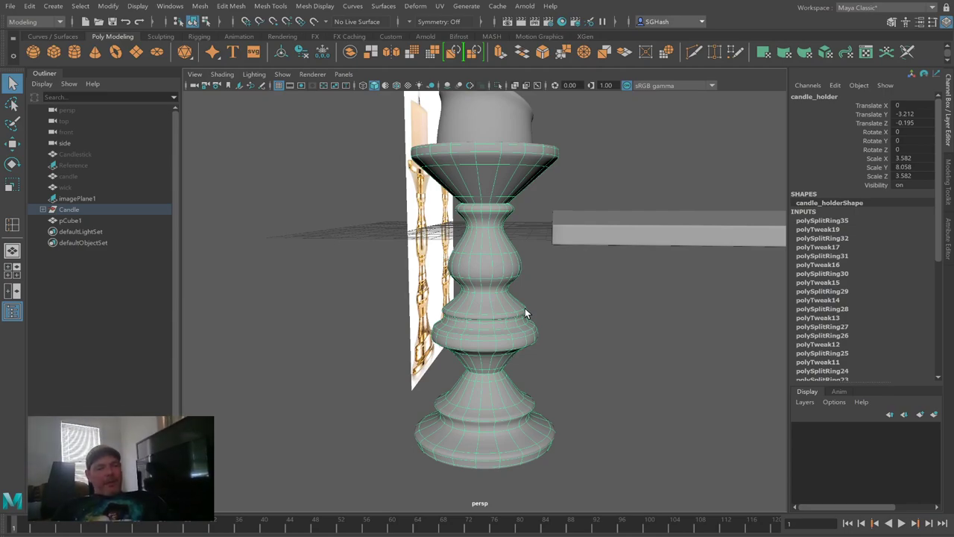
{"action": "key", "text": "1"}
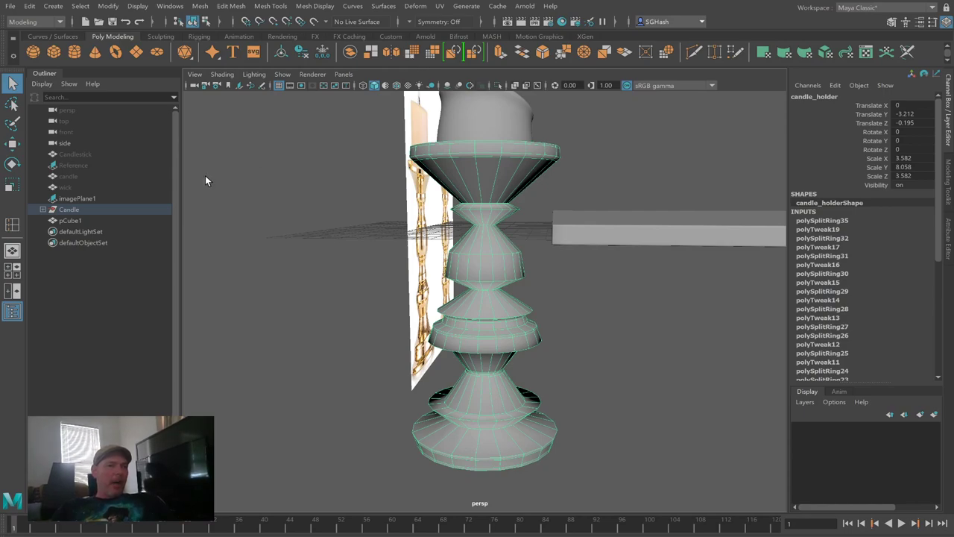
Step: Try the Smooth operation on candle_holder with 1 division, inspect the denser mesh, and undo it
{"action": "left_click", "coordinate": [217, 133]}
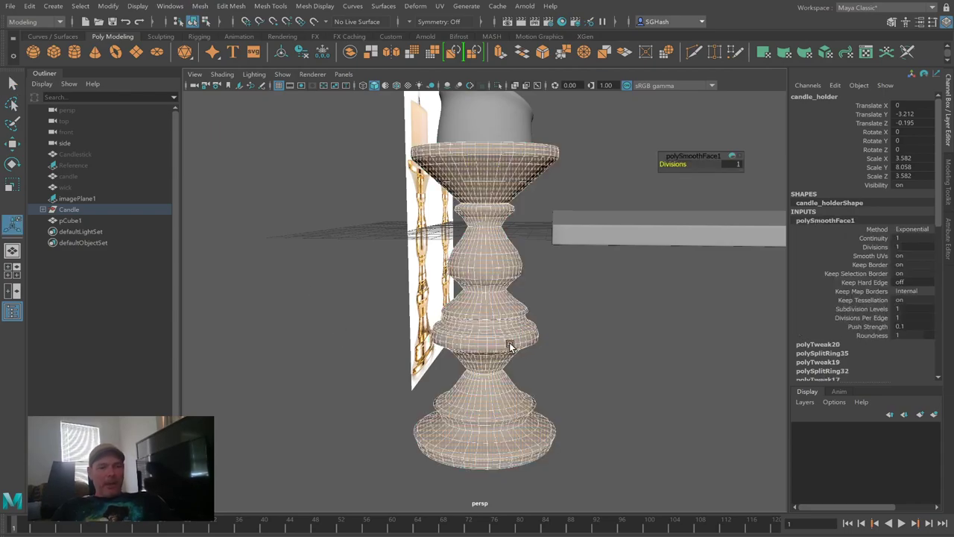
{"action": "left_click", "coordinate": [592, 361]}
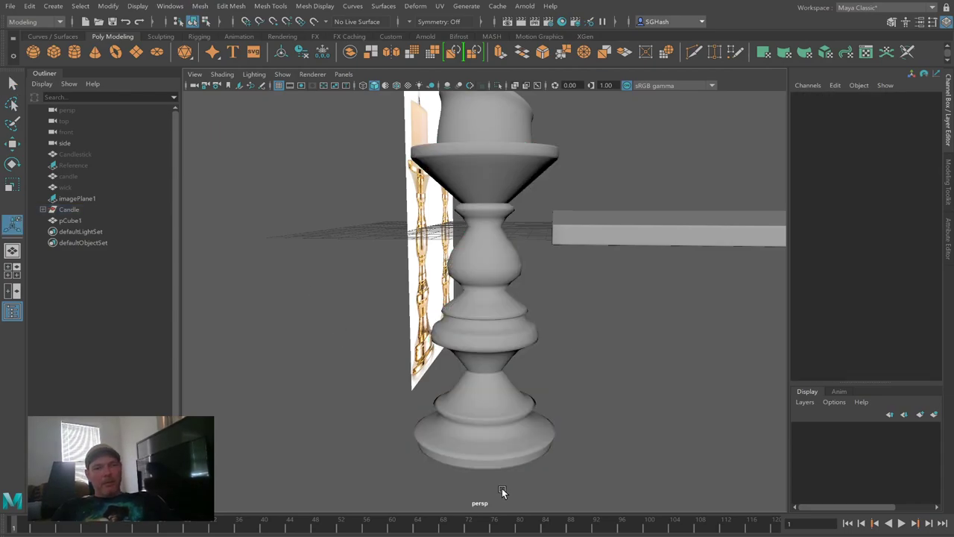
{"action": "left_click", "coordinate": [484, 401]}
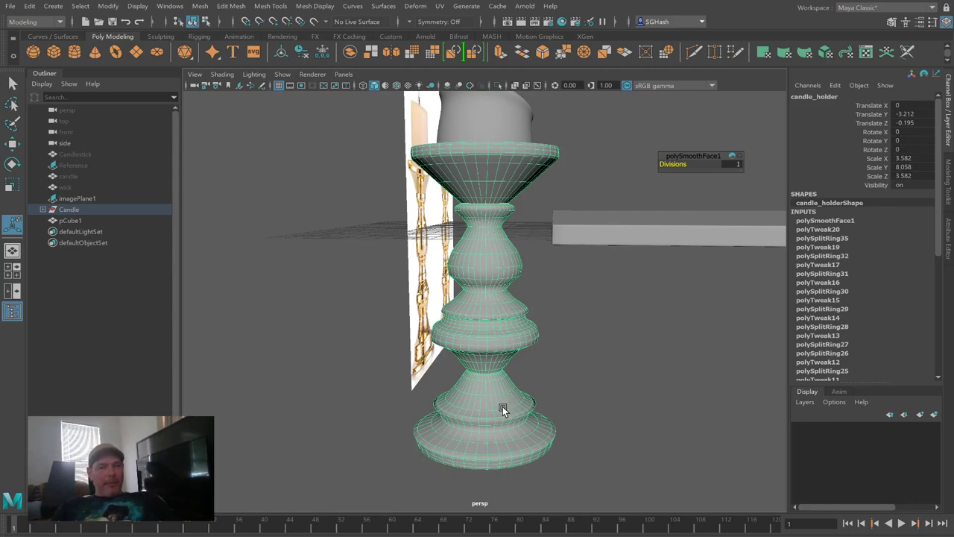
{"action": "left_click", "coordinate": [448, 278]}
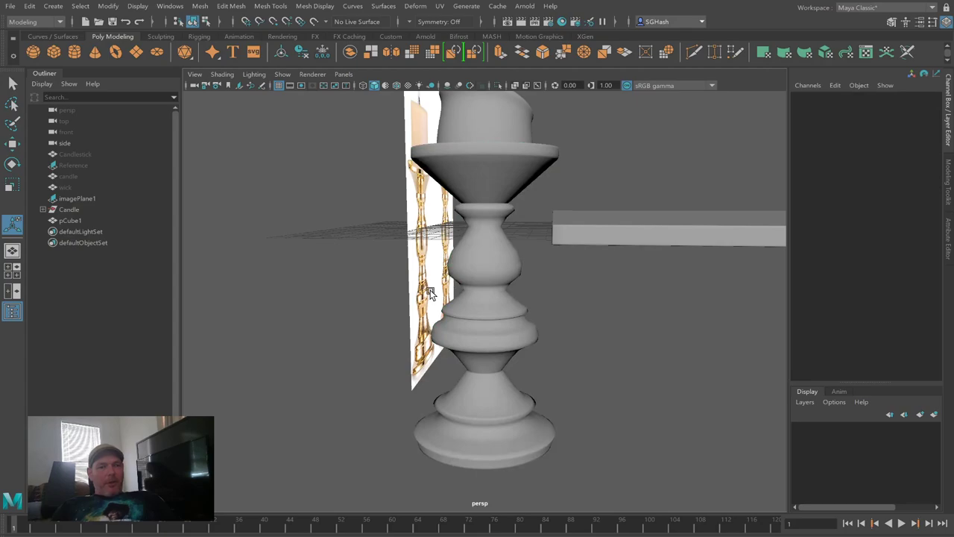
{"action": "left_click", "coordinate": [415, 313]}
{"action": "key", "text": "1"}
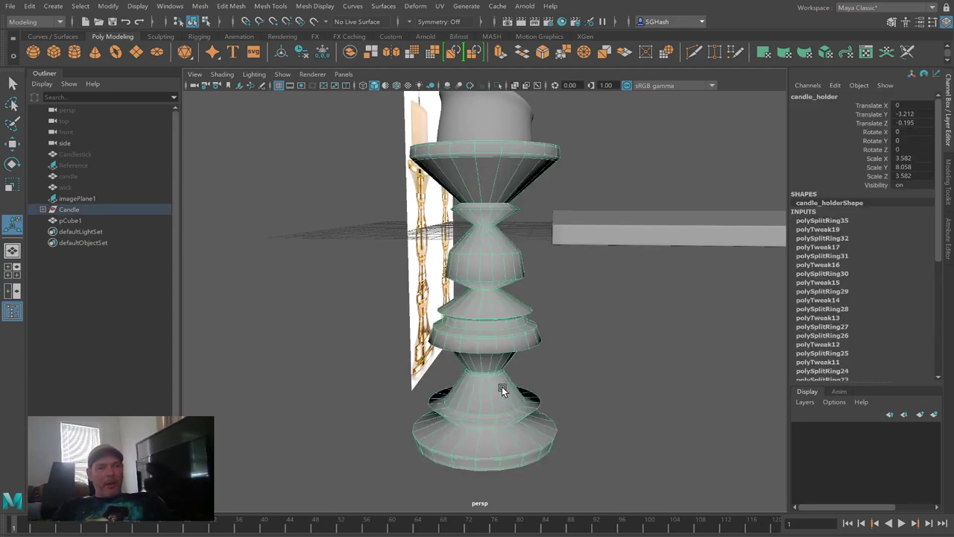
{"action": "key", "text": "3"}
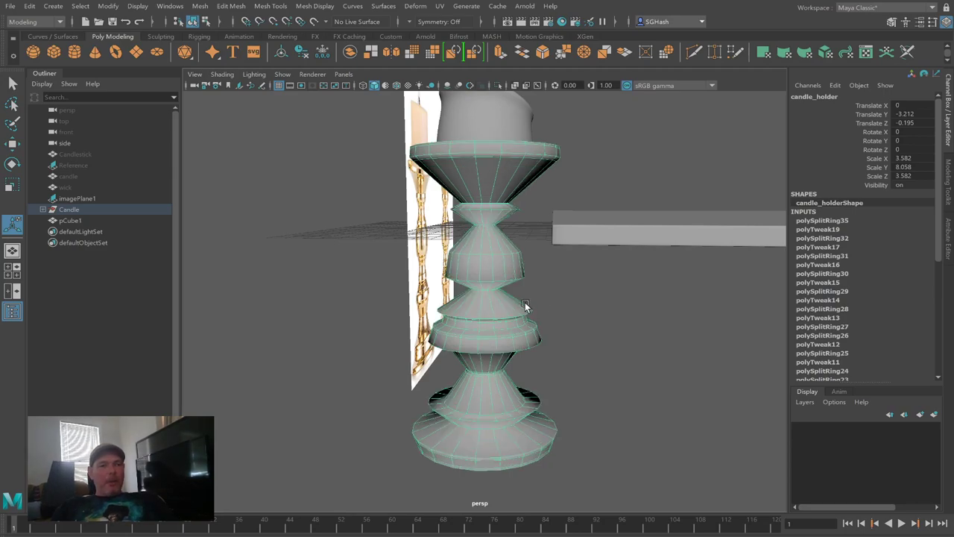
Step: Try the Smooth operation with 1 division on two adjacent faces of candle_holder's middle bulge
{"action": "left_click", "coordinate": [559, 289]}
{"action": "left_click", "coordinate": [478, 281]}
{"action": "right_click_drag", "start_coordinate": [479, 281], "coordinate": [540, 281], "text": "alt"}
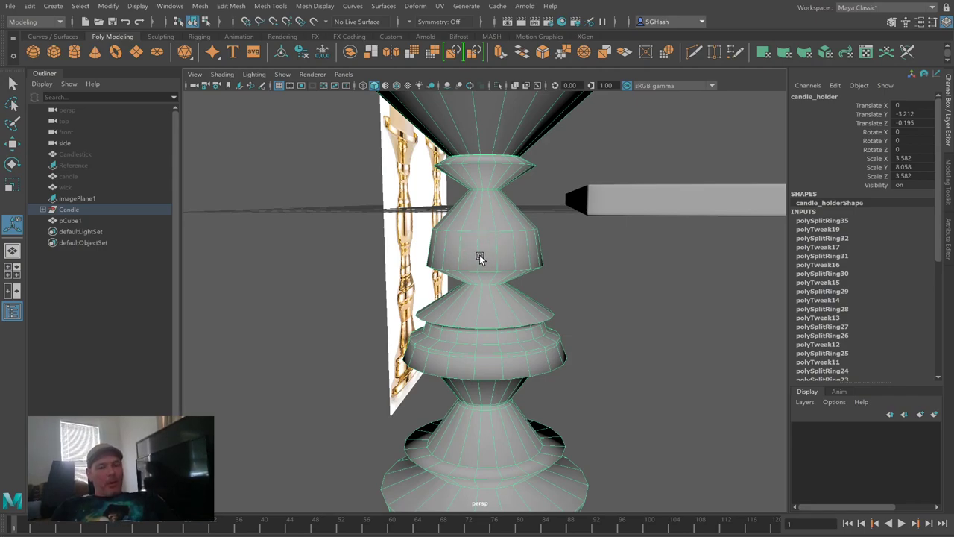
{"action": "key", "text": "q"}
{"action": "key", "text": "F11"}
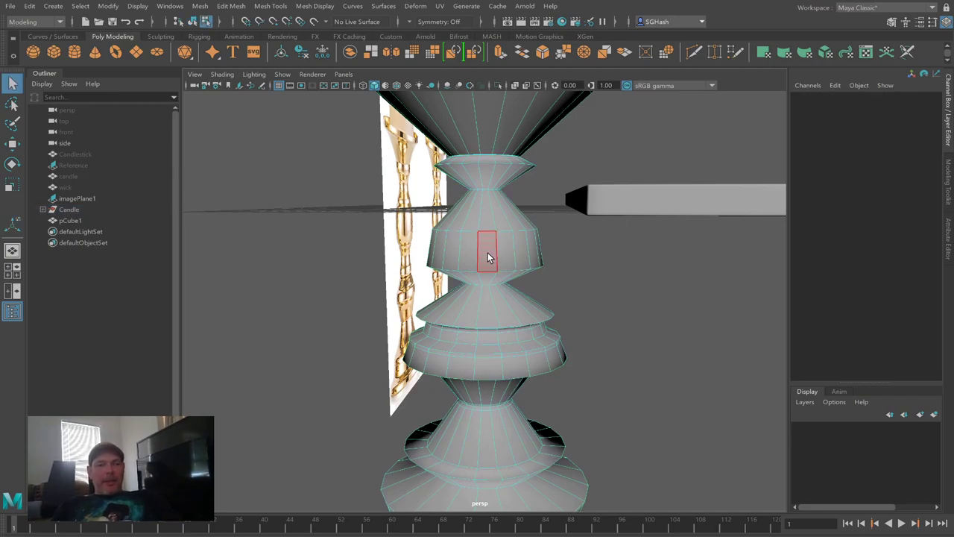
{"action": "left_click", "coordinate": [487, 253]}
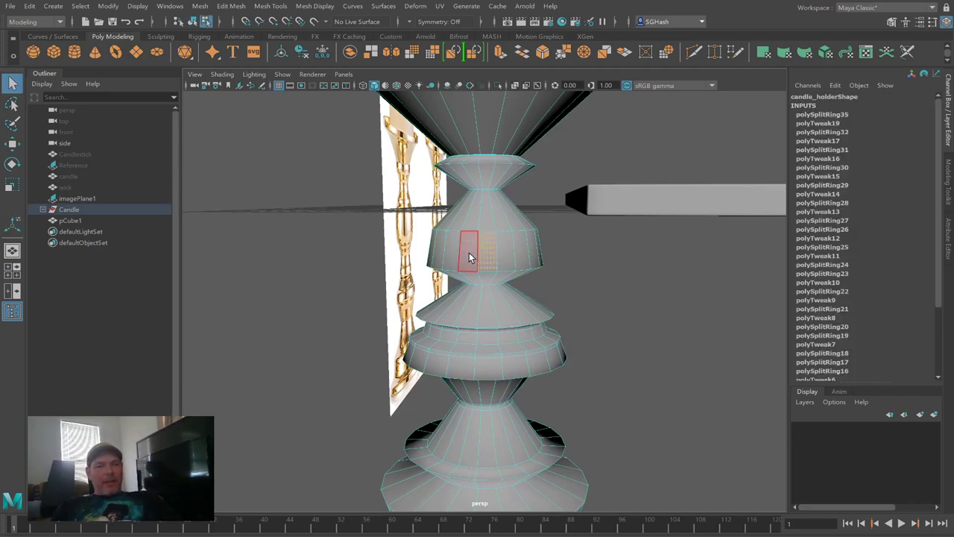
{"action": "left_click", "coordinate": [468, 256], "text": "shift"}
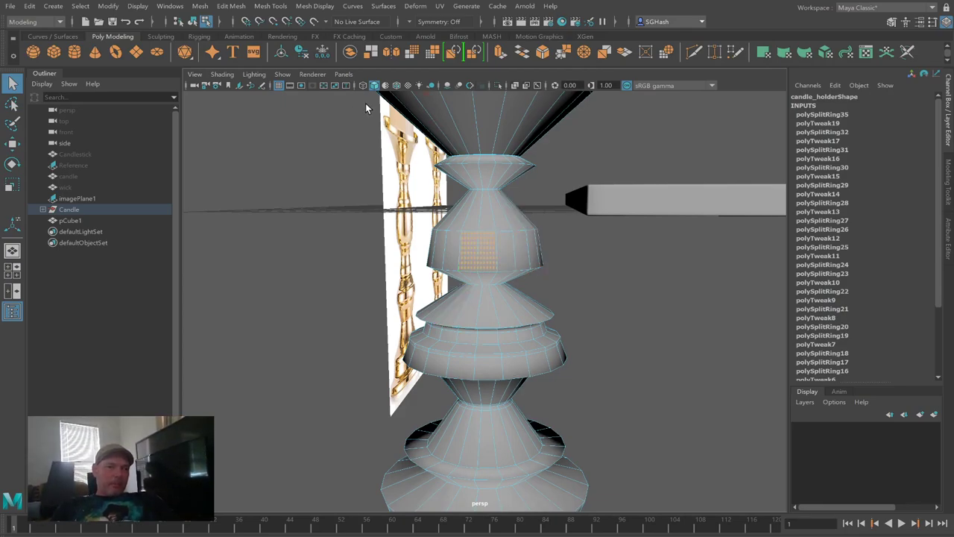
{"action": "left_click", "coordinate": [414, 54]}
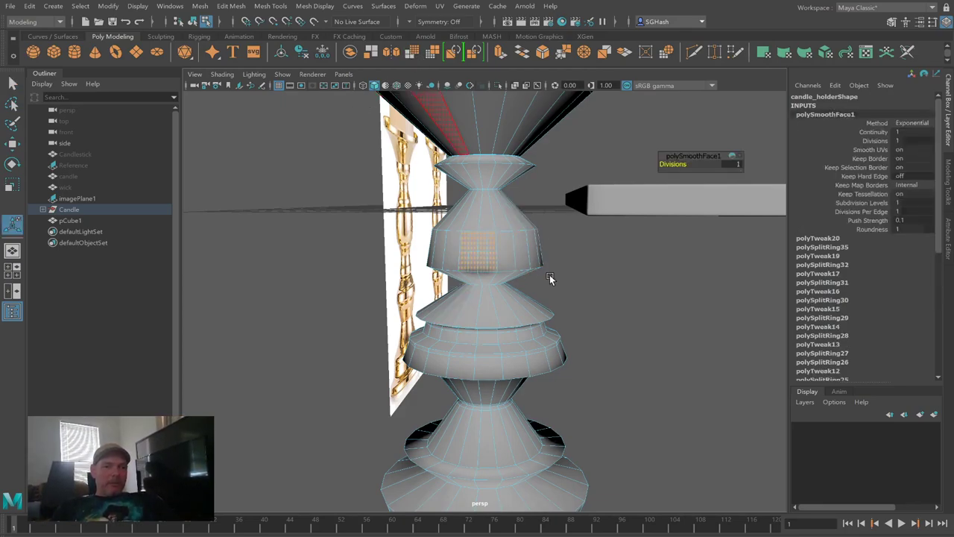
{"action": "scroll", "coordinate": [562, 285], "scroll_direction": "up", "scroll_amount": 5}
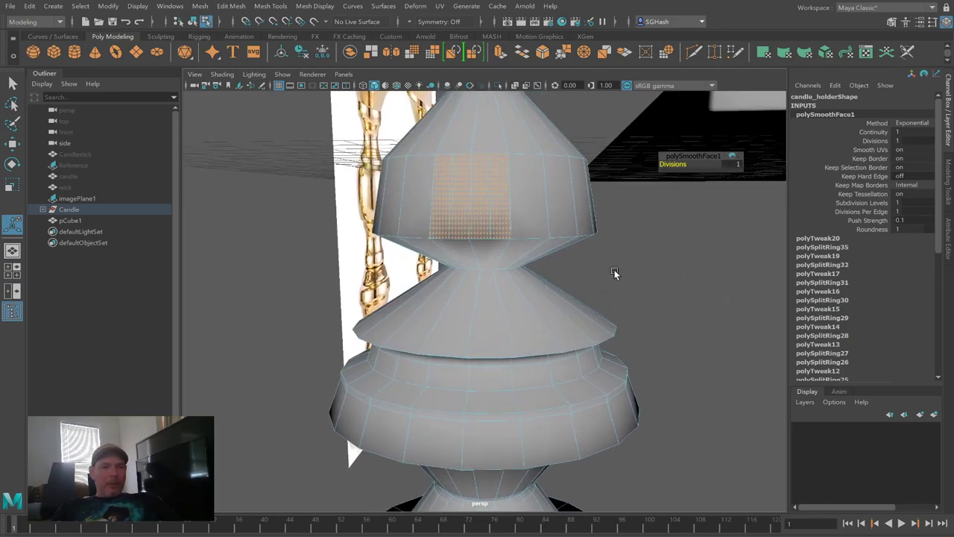
Step: Try smoothing another single face on the same bulge with 1 division, and undo both face-smoothing operations
{"action": "left_click", "coordinate": [558, 192]}
{"action": "left_click_drag", "start_coordinate": [558, 192], "coordinate": [532, 193], "text": "alt"}
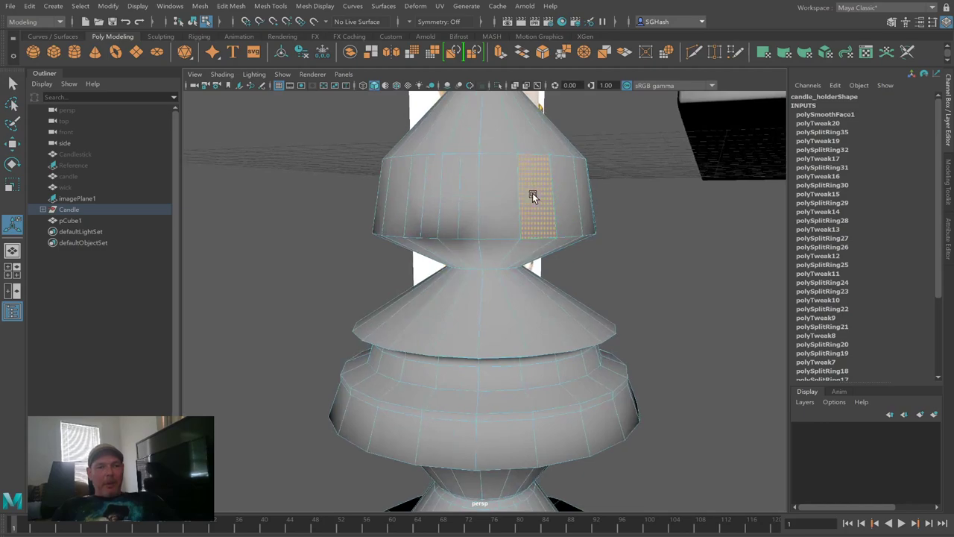
{"action": "right_click_drag", "start_coordinate": [534, 193], "coordinate": [504, 249], "text": "shift"}
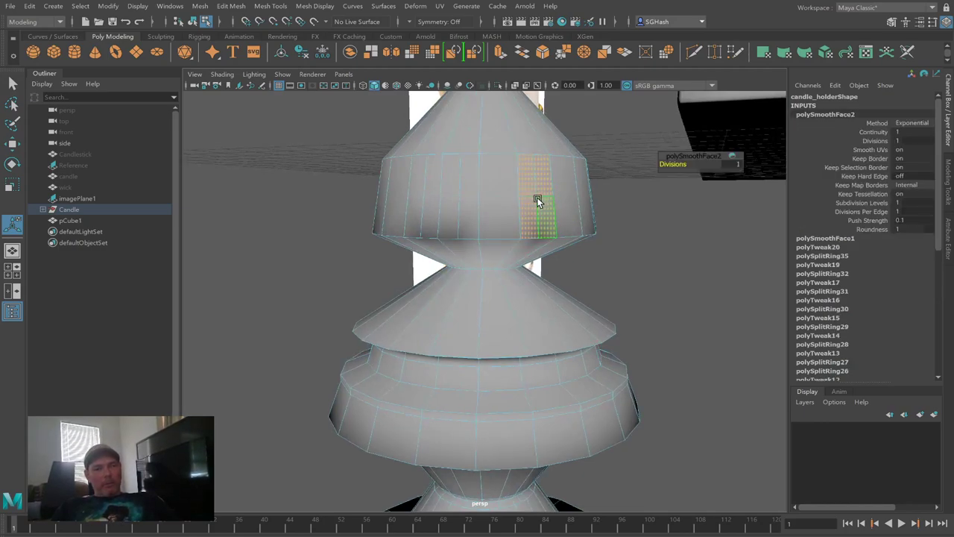
{"action": "key", "text": "ctrl+z"}
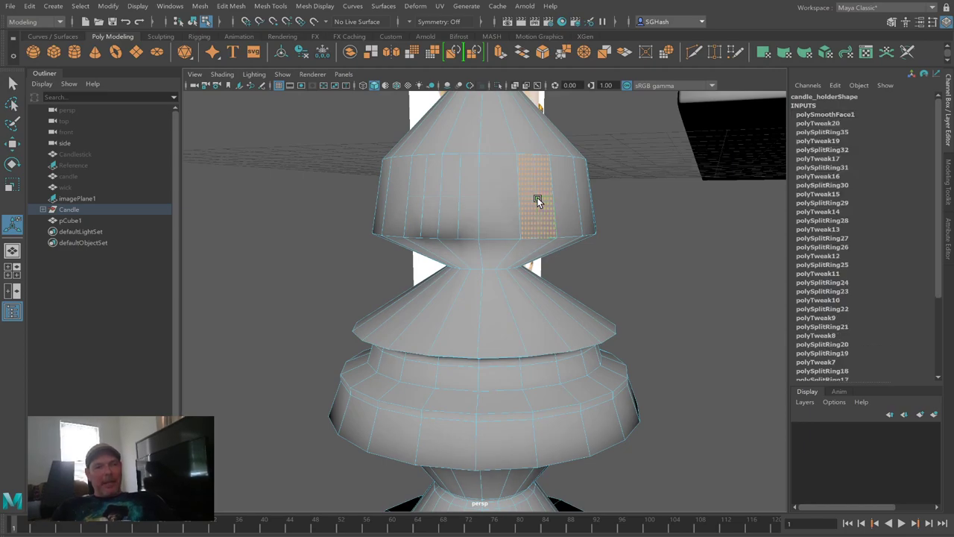
{"action": "key", "text": "ctrl+z"}
{"action": "key", "text": "ctrl+z"}
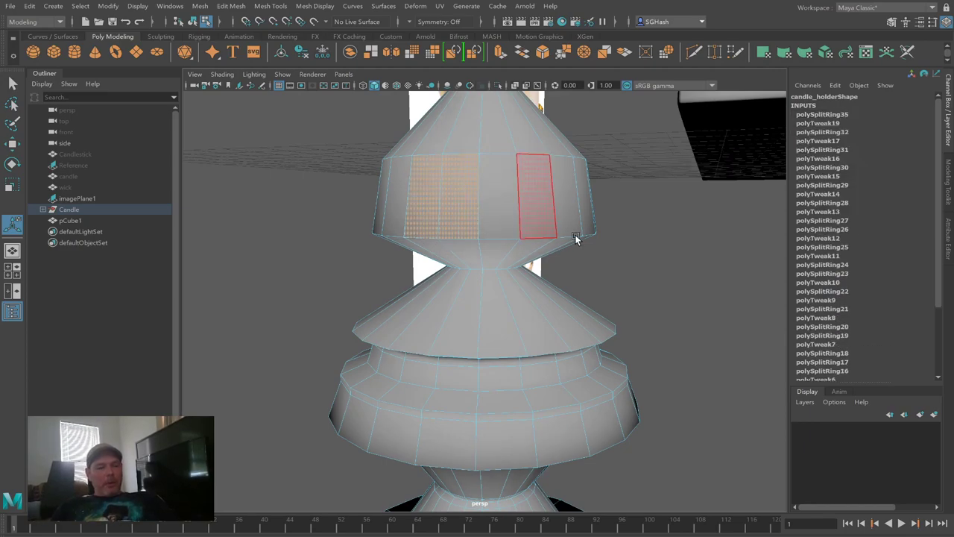
{"action": "scroll", "coordinate": [482, 224], "scroll_direction": "down", "scroll_amount": 5}
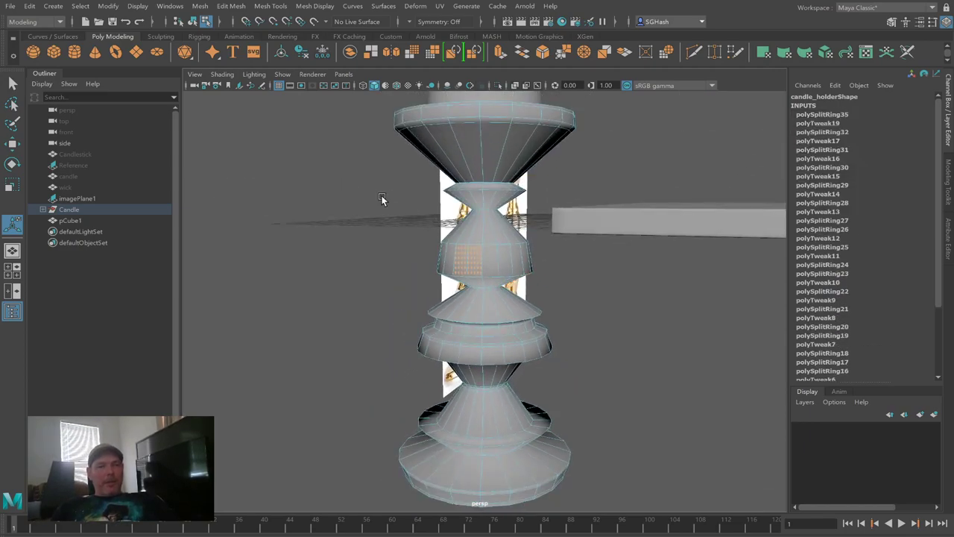
Step: Return to object selection, select candle_holder as a whole, and show the polygon counts in the viewport
{"action": "key", "text": "q"}
{"action": "left_click", "coordinate": [478, 231]}
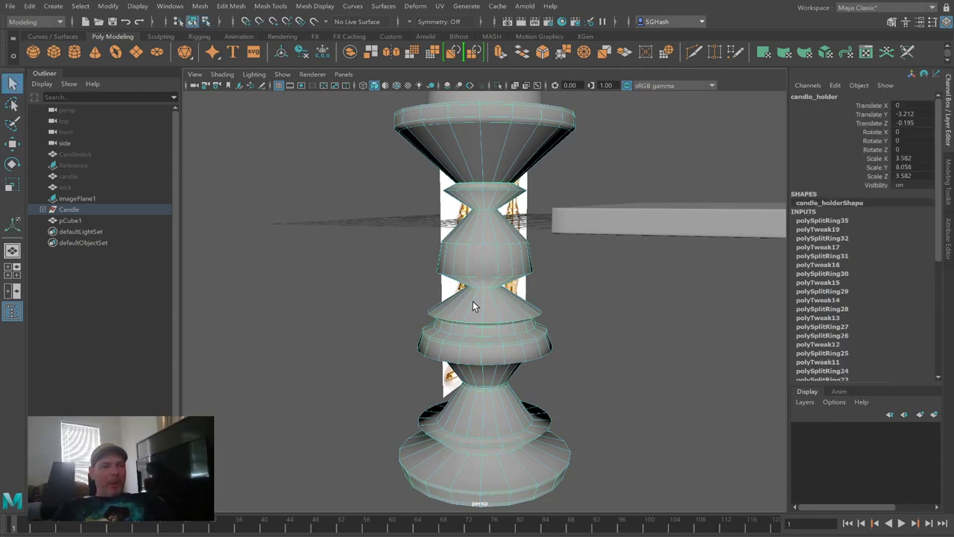
{"action": "scroll", "coordinate": [473, 306], "scroll_direction": "down", "scroll_amount": 4}
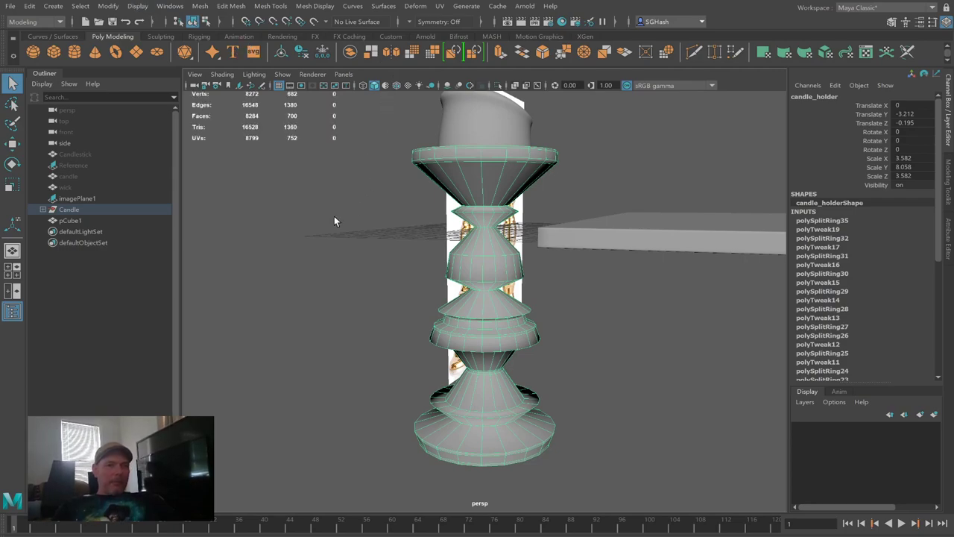
Step: Compare the scene's total polygon counts with candle_holder's own by deselecting and reselecting the object
{"action": "left_click", "coordinate": [336, 267]}
{"action": "left_click", "coordinate": [471, 175]}
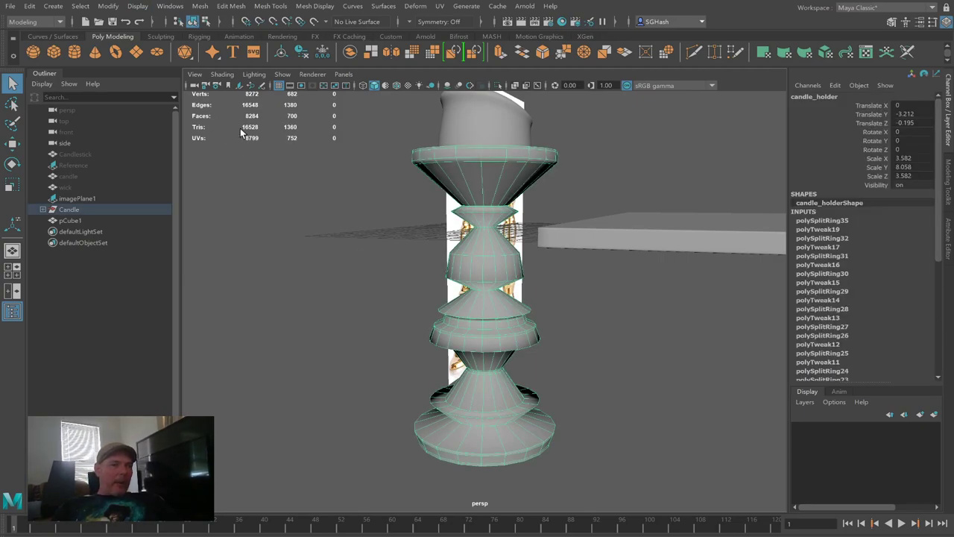
{"action": "scroll", "coordinate": [262, 128], "scroll_direction": "up", "scroll_amount": 4}
{"action": "scroll", "coordinate": [265, 128], "scroll_direction": "down", "scroll_amount": 1}
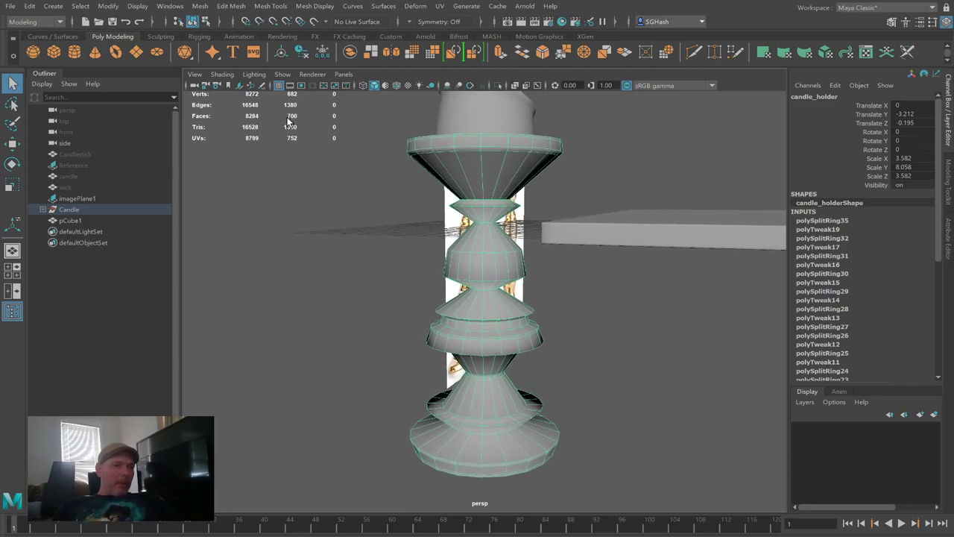
{"action": "left_click", "coordinate": [340, 260]}
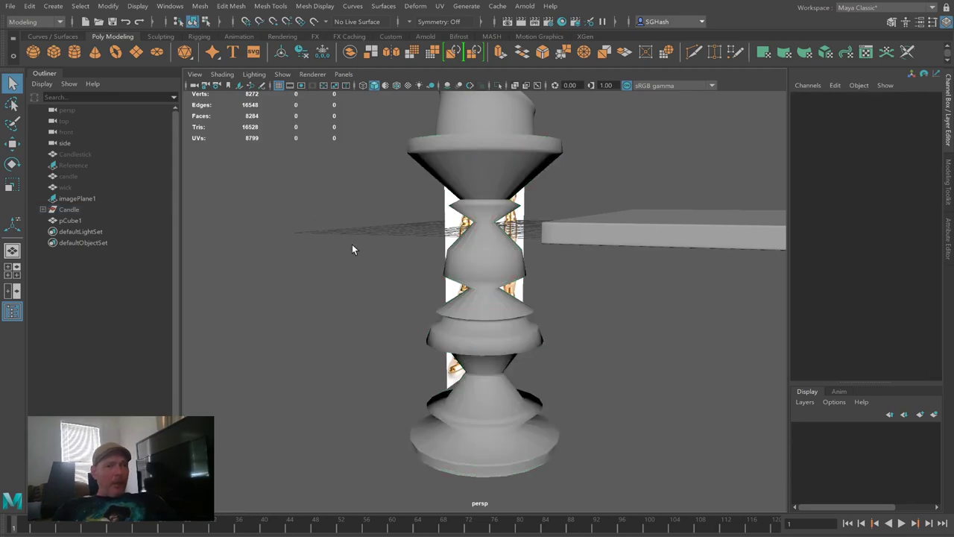
{"action": "left_click", "coordinate": [493, 160]}
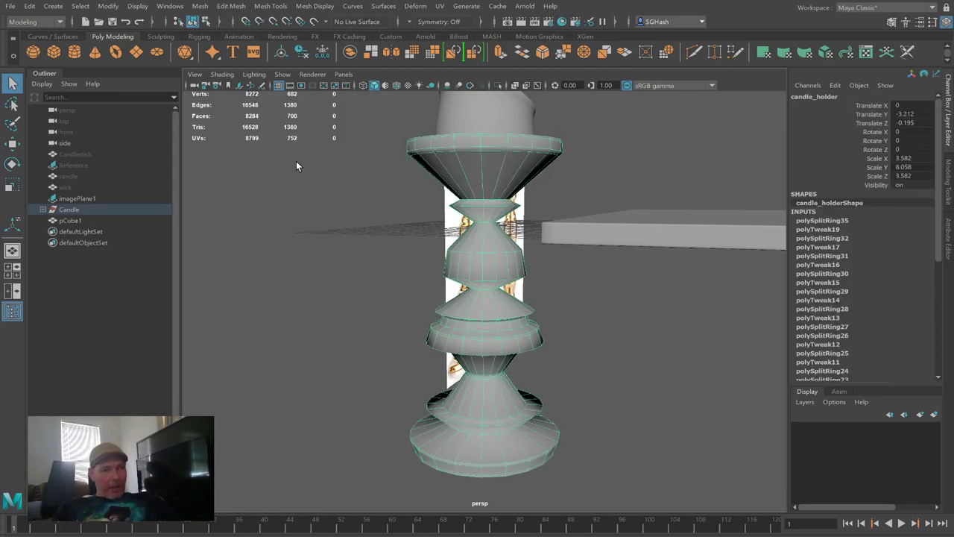
{"action": "left_click", "coordinate": [252, 152]}
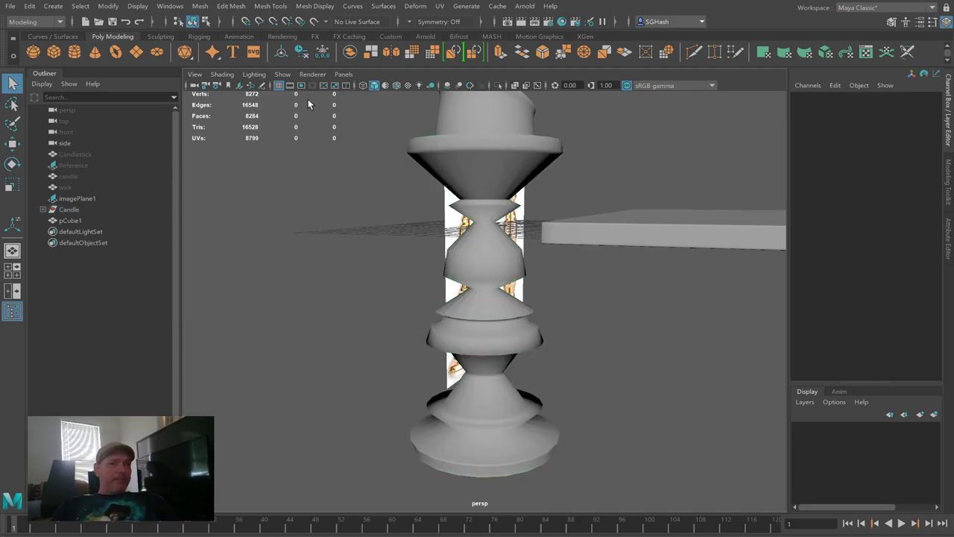
{"action": "left_click", "coordinate": [472, 158]}
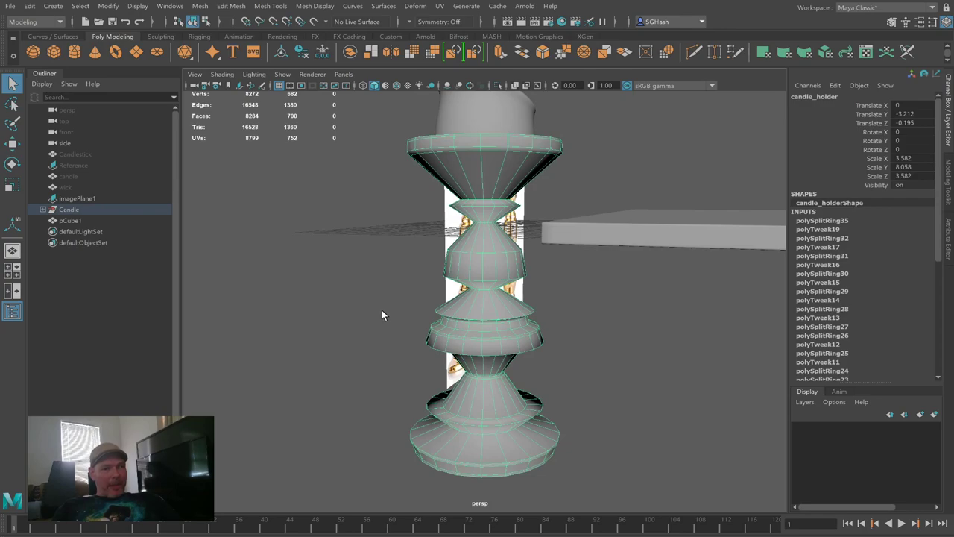
{"action": "left_click", "coordinate": [314, 232]}
{"action": "left_click", "coordinate": [481, 152]}
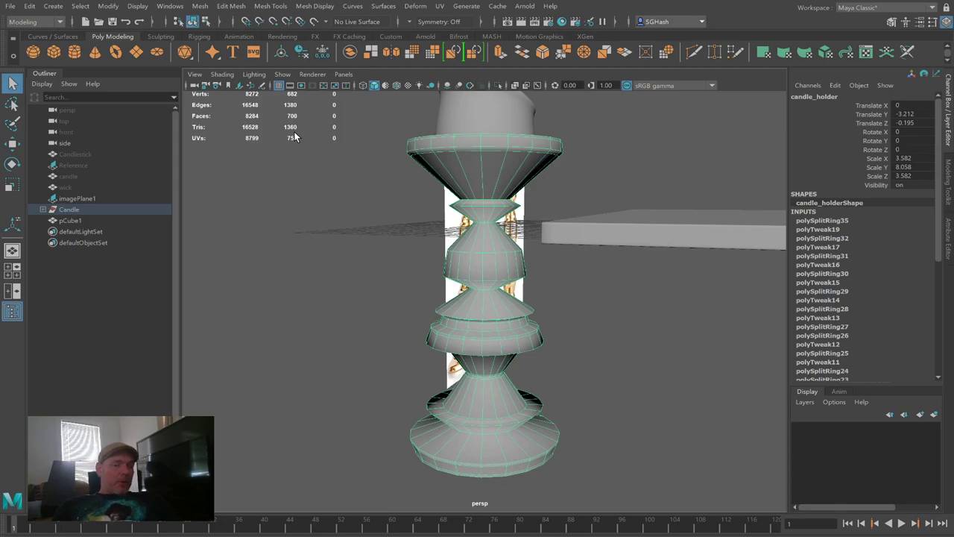
{"action": "left_click", "coordinate": [400, 239]}
{"action": "left_click", "coordinate": [501, 156]}
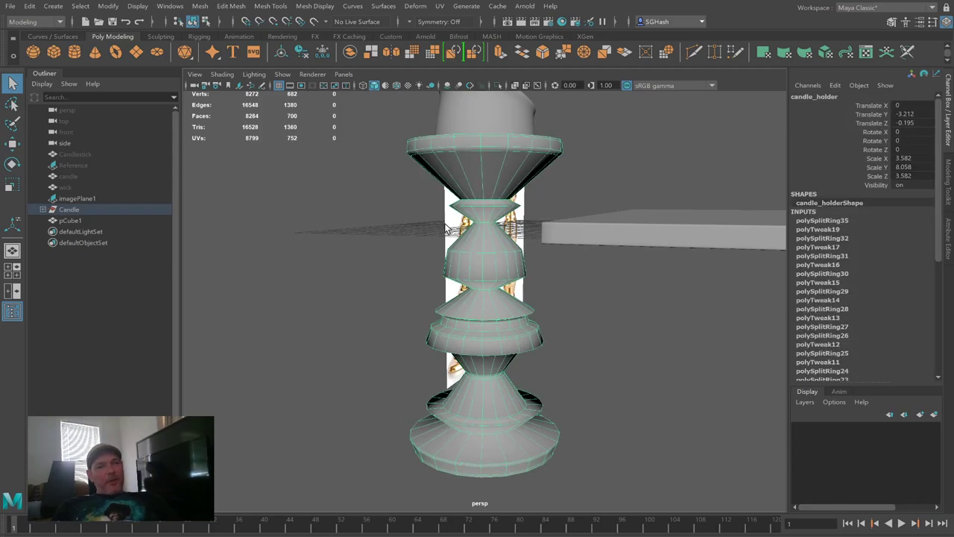
Step: Try the Smooth operation on the whole candle_holder with 1 division and check its polygon counts
{"action": "left_click", "coordinate": [411, 51]}
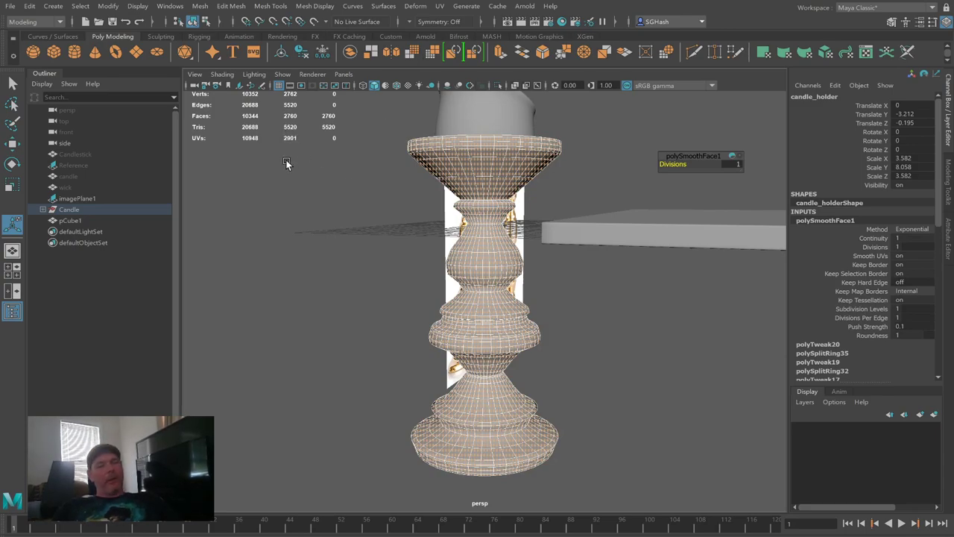
{"action": "left_click", "coordinate": [333, 190]}
{"action": "left_click", "coordinate": [485, 214]}
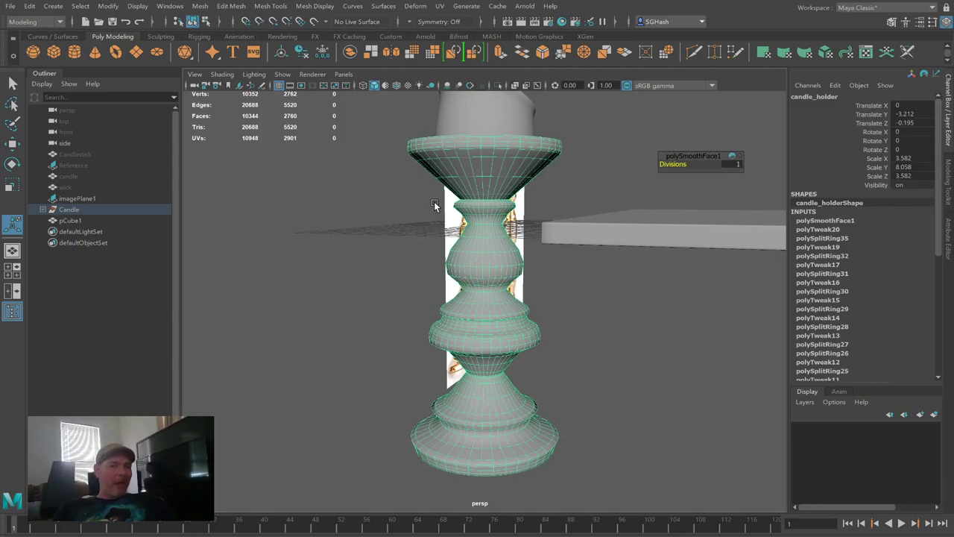
Step: Set the smoothing divisions to 2, examine the denser candle_holder mesh and its polygon counts, and undo the smoothing
{"action": "left_click", "coordinate": [738, 164]}
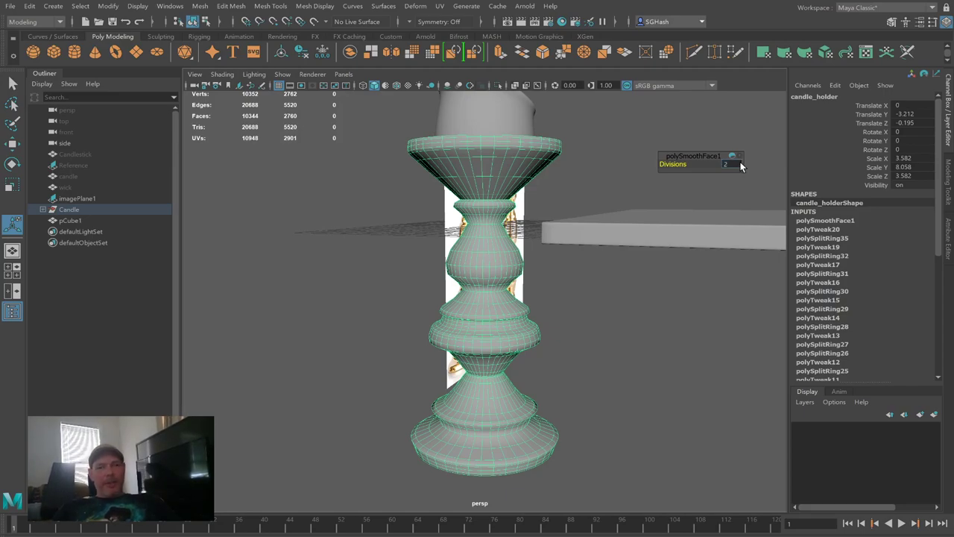
{"action": "type", "text": "2"}
{"action": "key", "text": "Return"}
{"action": "left_click", "coordinate": [384, 179]}
{"action": "key", "text": "ctrl+z"}
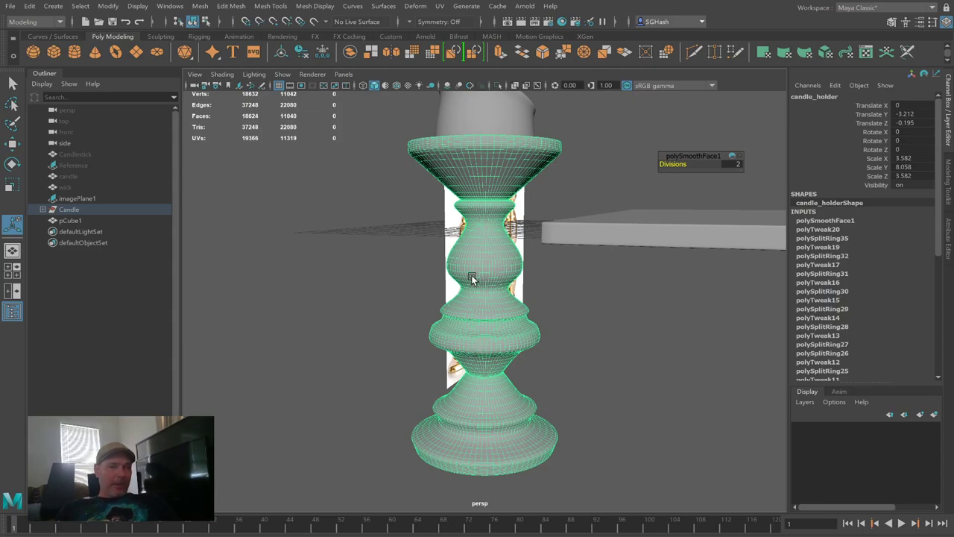
{"action": "left_click", "coordinate": [476, 347], "text": "ctrl"}
{"action": "left_click", "coordinate": [476, 347]}
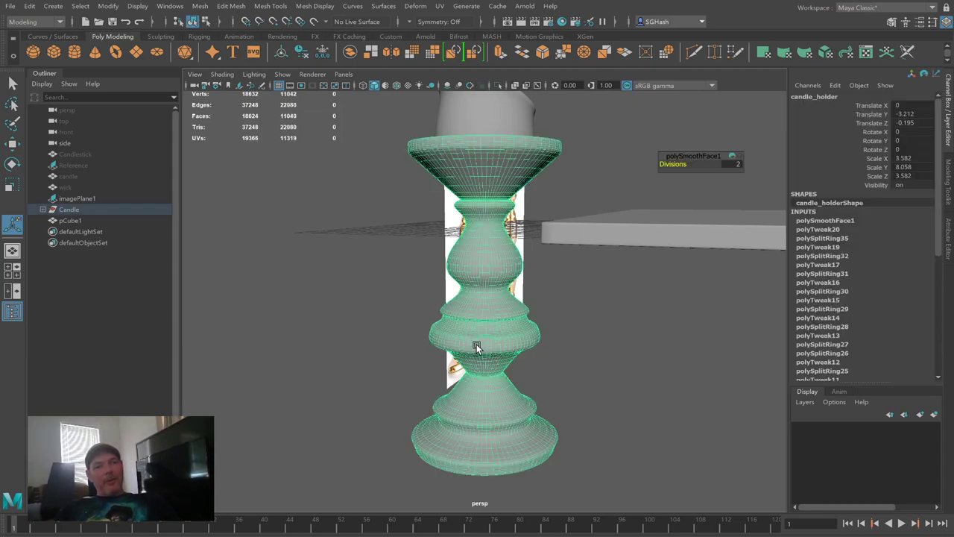
{"action": "key", "text": "ctrl+z"}
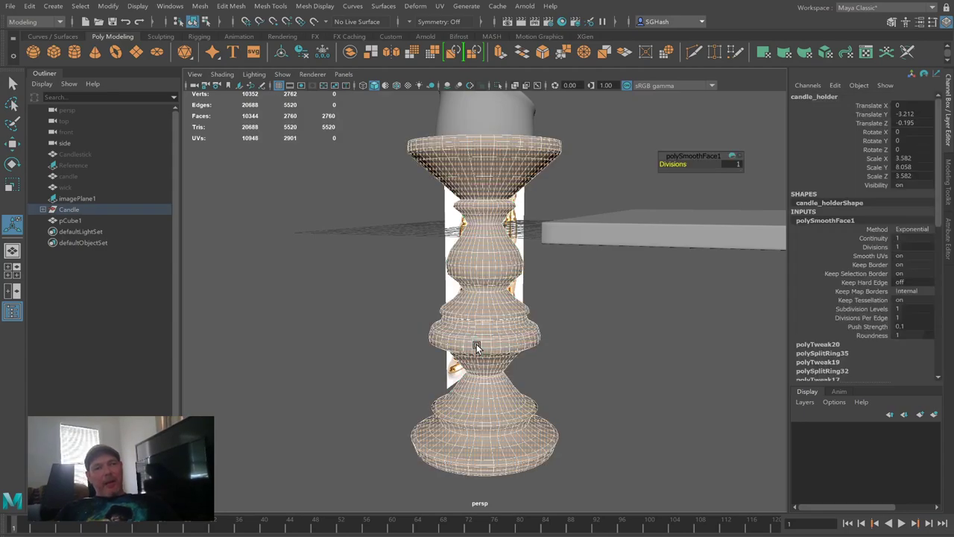
{"action": "key", "text": "ctrl+z"}
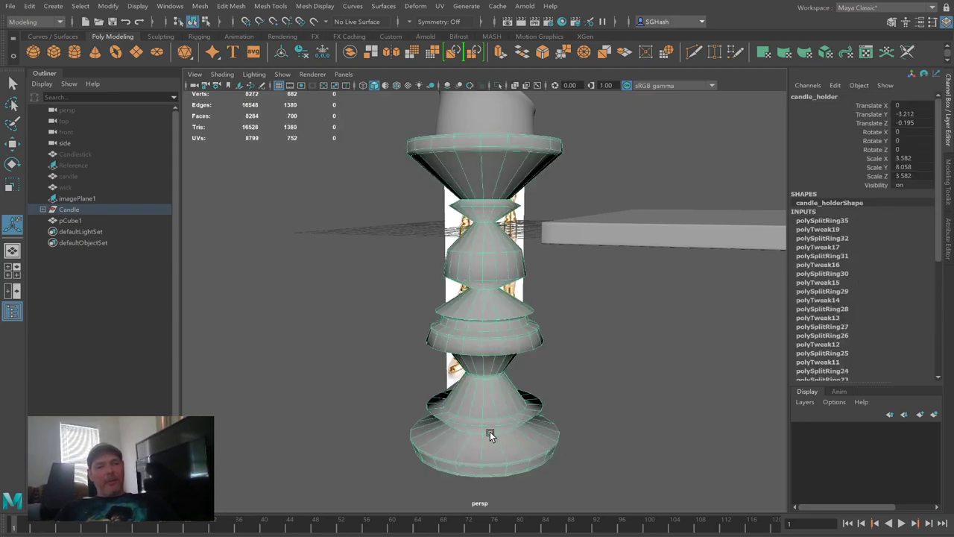
Step: Show candle_holder in smooth preview, check its polygon counts, and return to the unsmoothed display
{"action": "key", "text": "3"}
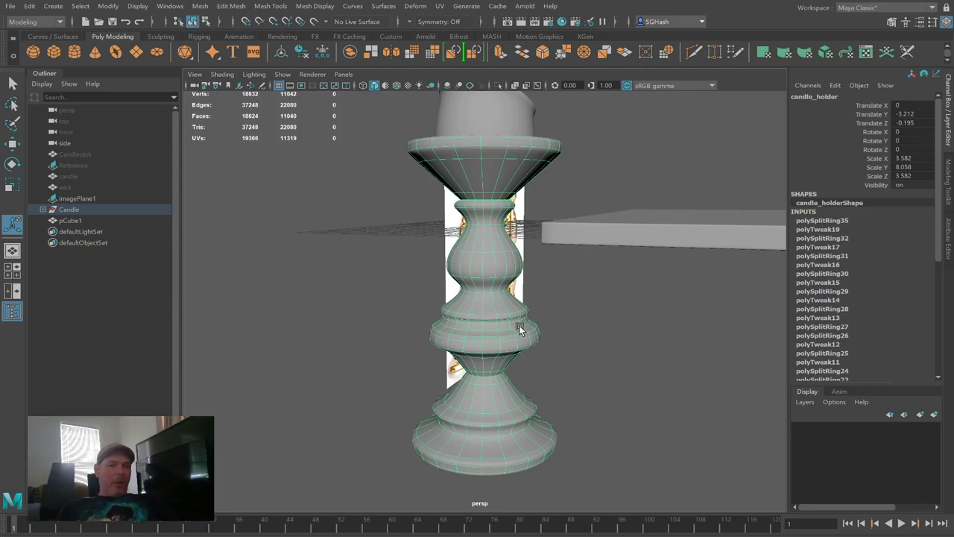
{"action": "left_click", "coordinate": [610, 324]}
{"action": "left_click", "coordinate": [488, 332]}
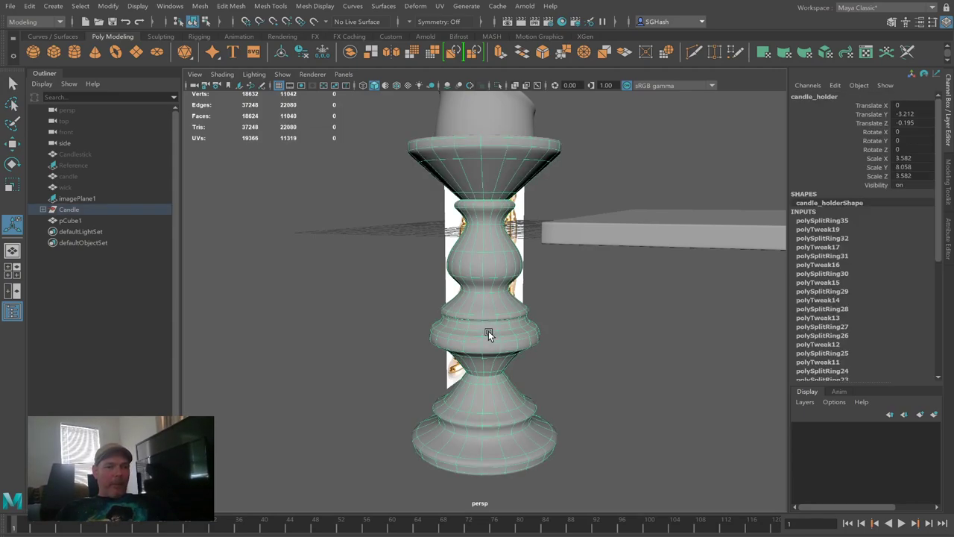
{"action": "key", "text": "1"}
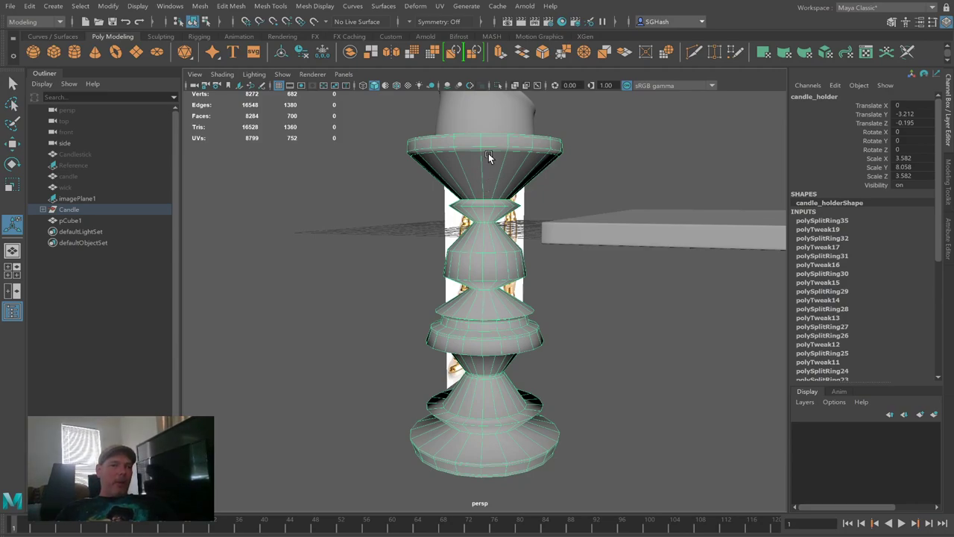
Step: Try Smooth on candle_holder again with 1 division, compare its polygon counts with the preview's, and undo it
{"action": "left_click", "coordinate": [413, 52]}
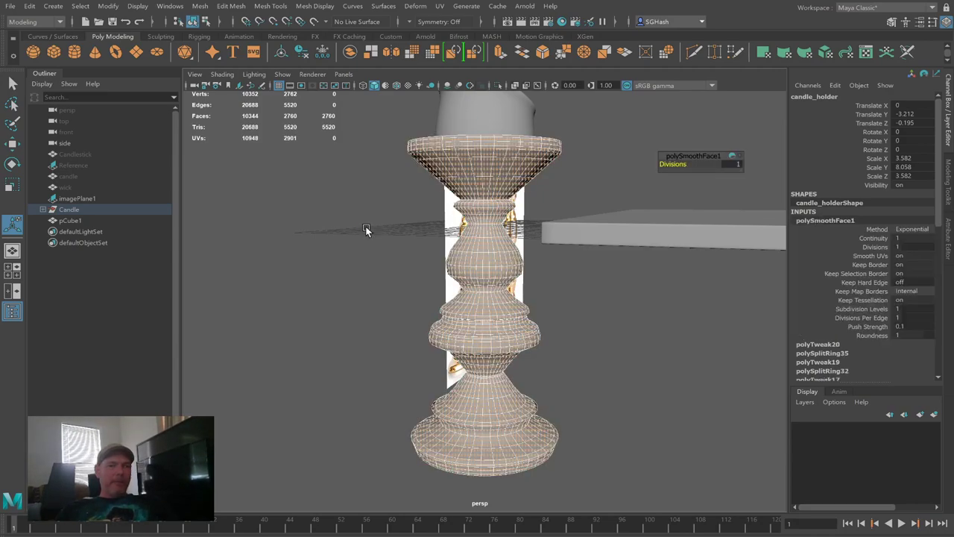
{"action": "left_click", "coordinate": [351, 307]}
{"action": "left_click", "coordinate": [477, 221]}
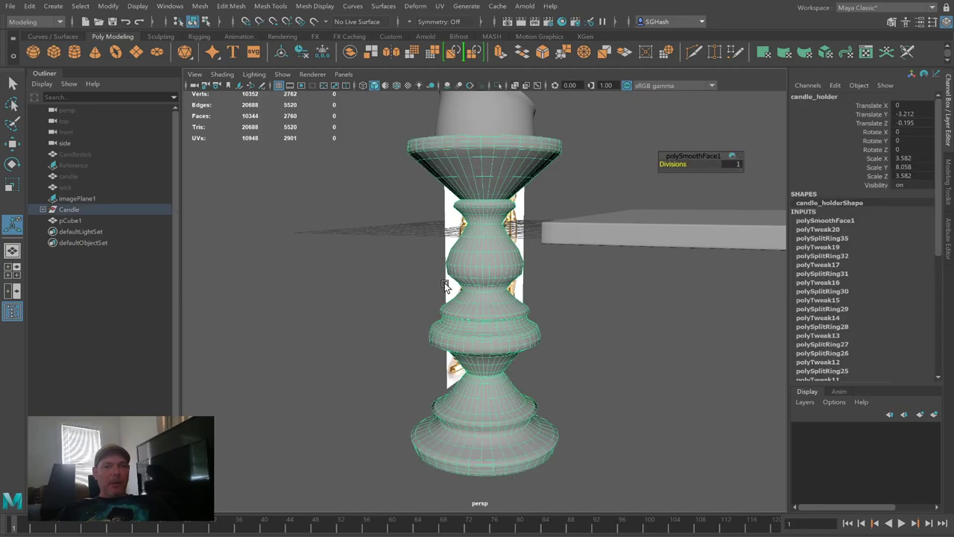
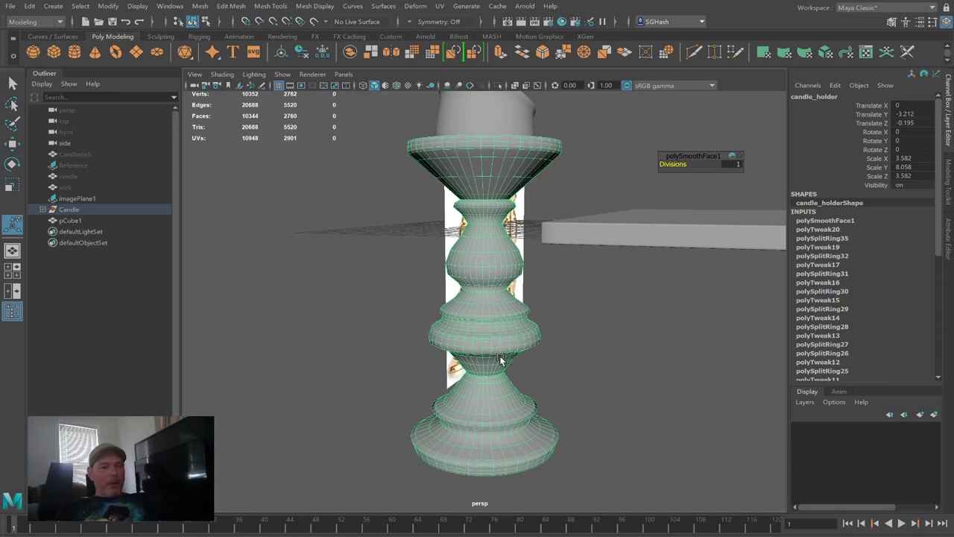
{"action": "left_click", "coordinate": [566, 362]}
{"action": "key", "text": "ctrl+z"}
{"action": "key", "text": "ctrl+z"}
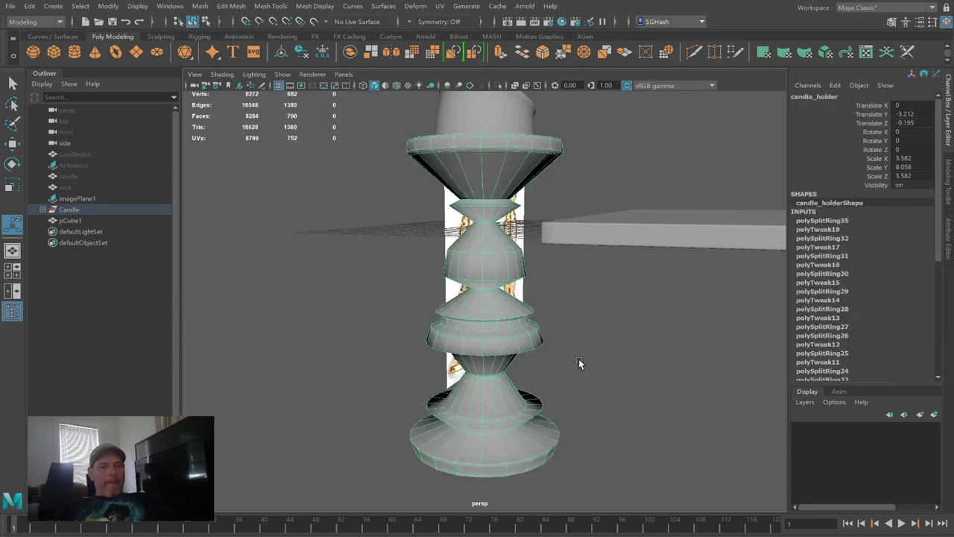
Step: Show candle_holder in smooth preview
{"action": "scroll", "coordinate": [485, 325], "scroll_direction": "down", "scroll_amount": 3}
{"action": "scroll", "coordinate": [667, 336], "scroll_direction": "down", "scroll_amount": 5}
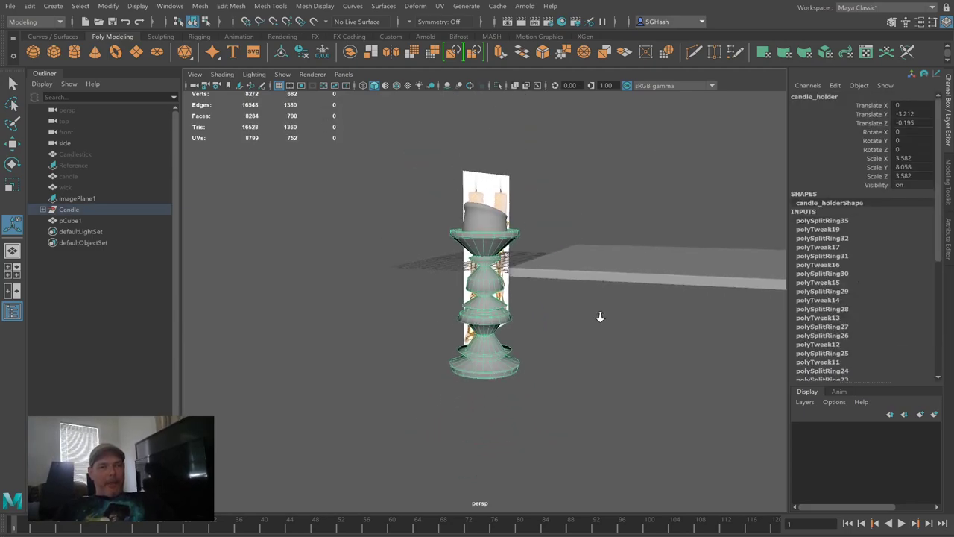
{"action": "left_click_drag", "start_coordinate": [708, 341], "coordinate": [590, 331], "text": "alt"}
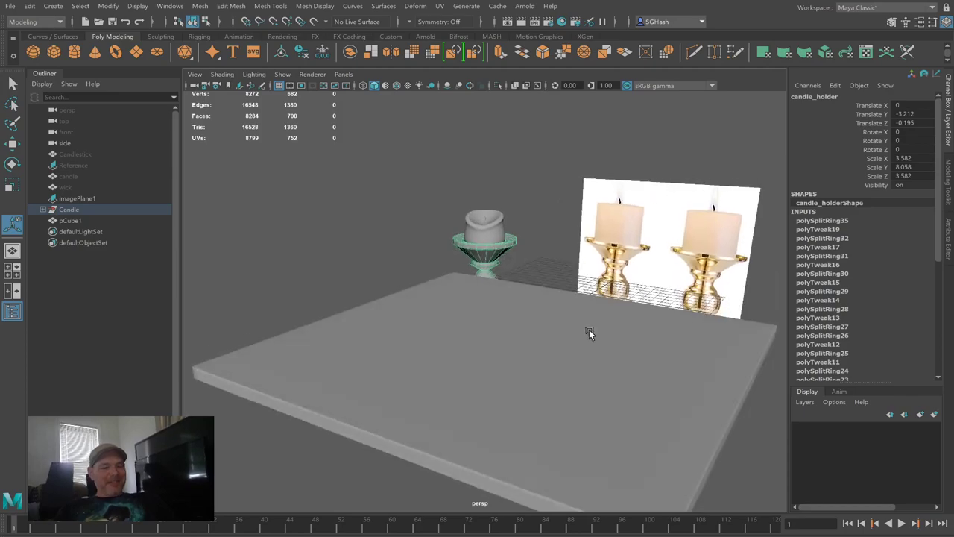
{"action": "key", "text": "3"}
Step: Select the tabletop pCube1, frame it in the view and return it to the unsmoothed display
{"action": "left_click_drag", "start_coordinate": [683, 351], "coordinate": [604, 337], "text": "alt"}
{"action": "left_click", "coordinate": [609, 333]}
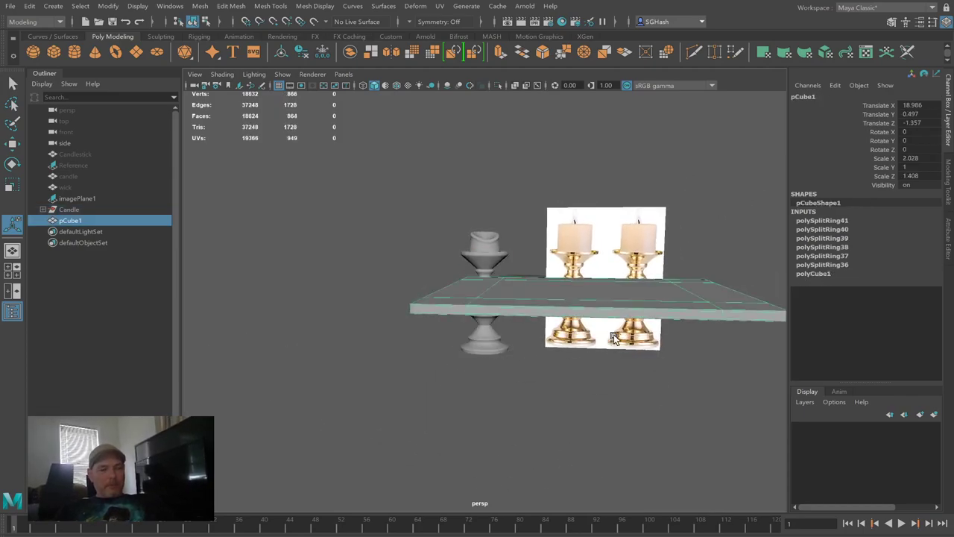
{"action": "key", "text": "f"}
{"action": "left_click_drag", "start_coordinate": [566, 318], "coordinate": [549, 304], "text": "alt"}
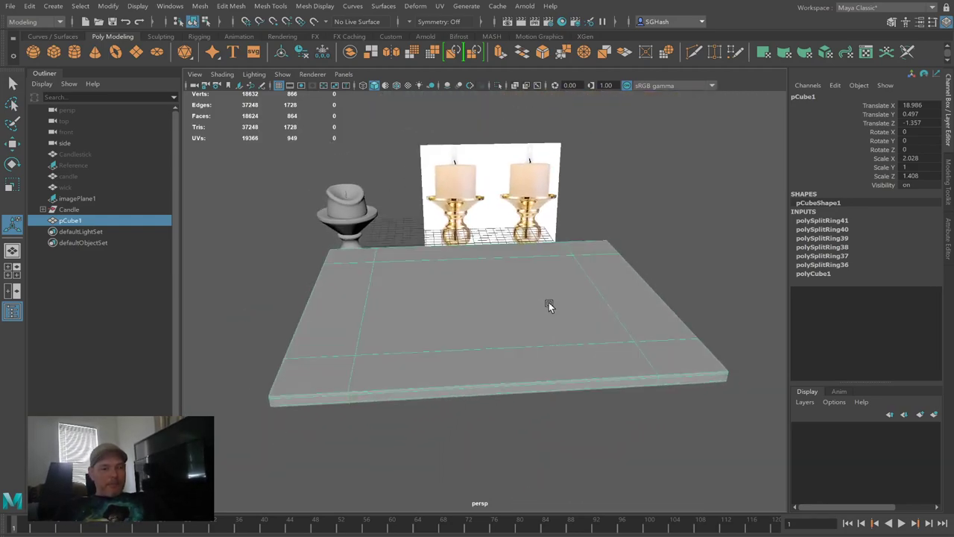
{"action": "key", "text": "1"}
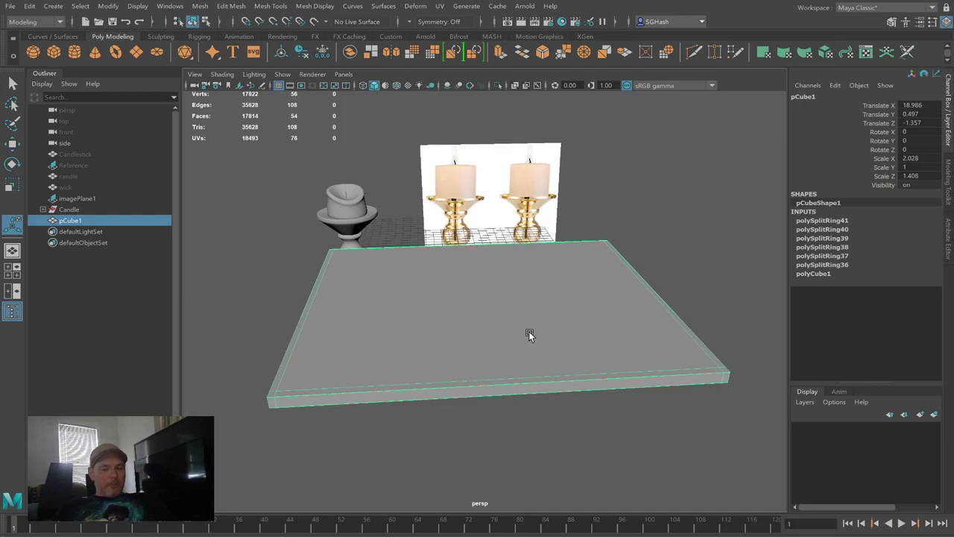
{"action": "mouse_move", "coordinate": [554, 342]}
{"action": "left_mouse_down", "text": "alt"}
{"action": "mouse_move", "coordinate": [551, 313]}
{"action": "mouse_move", "coordinate": [518, 345]}
{"action": "mouse_move", "coordinate": [545, 347]}
{"action": "left_mouse_up", "text": "alt"}
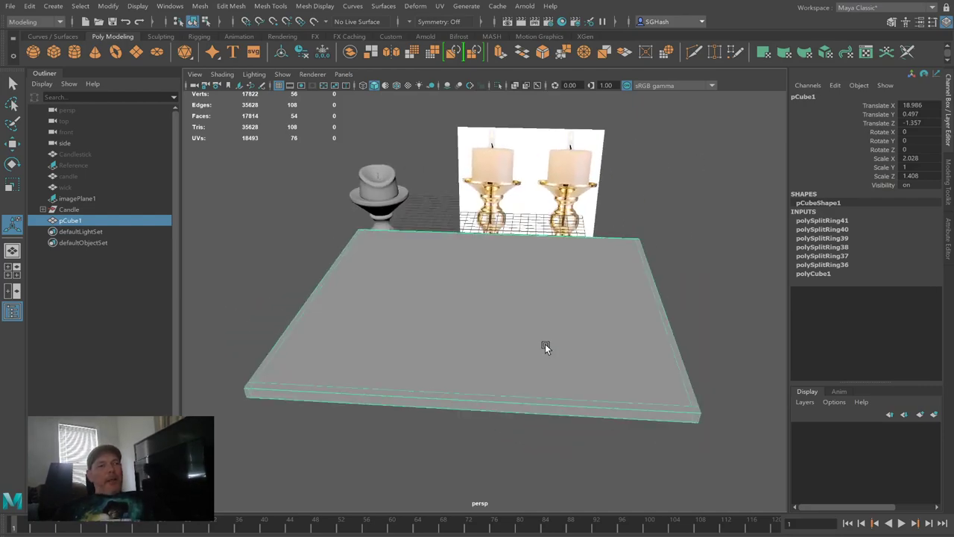
Step: Try Smooth on the tabletop pCube1 with 1 division, check its polygon counts, and undo the smoothing
{"action": "left_click", "coordinate": [410, 53]}
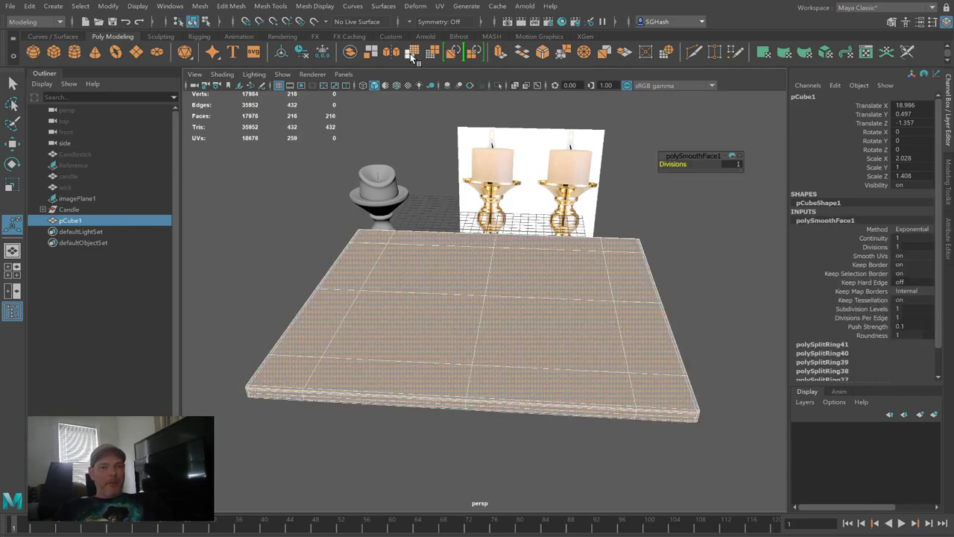
{"action": "left_click", "coordinate": [373, 425]}
{"action": "left_click", "coordinate": [442, 375]}
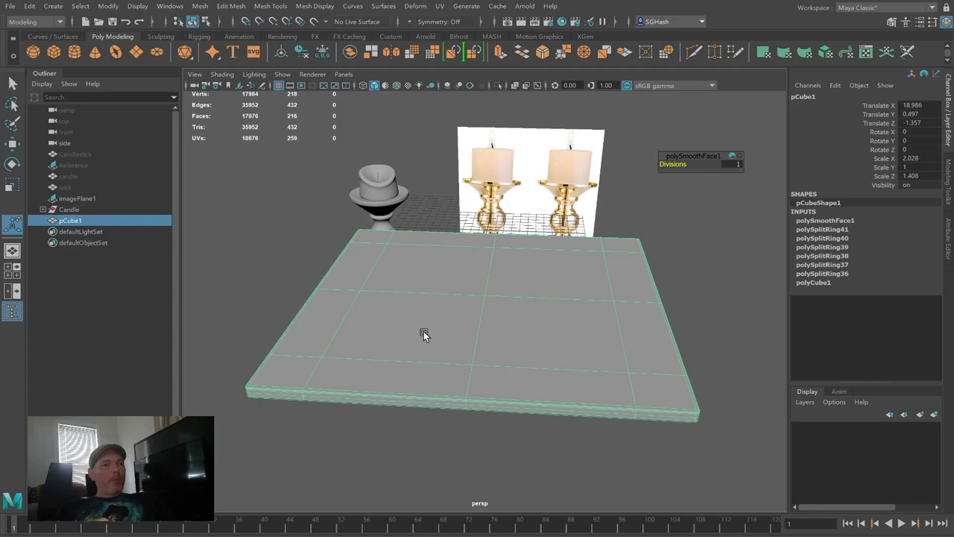
{"action": "left_click", "coordinate": [299, 256]}
{"action": "left_click", "coordinate": [344, 287]}
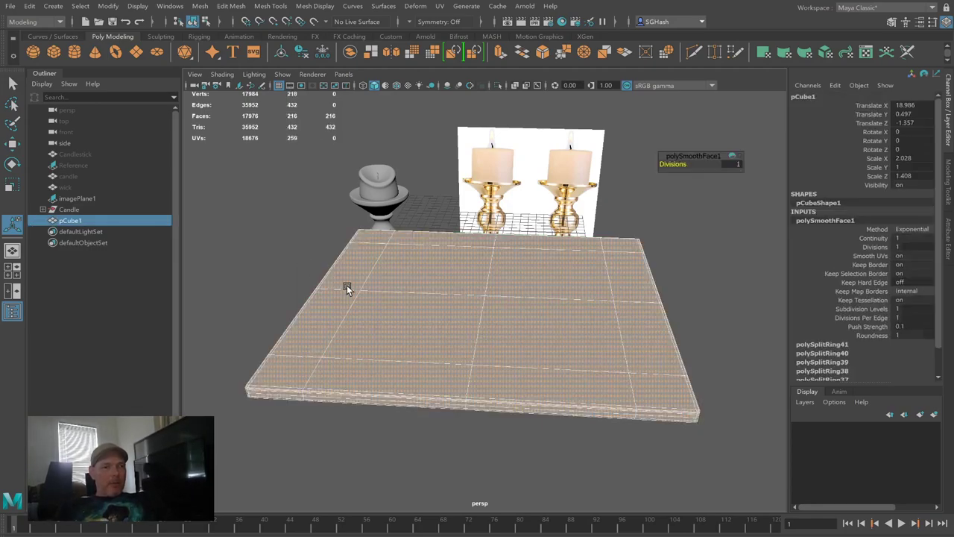
{"action": "key", "text": "ctrl+z"}
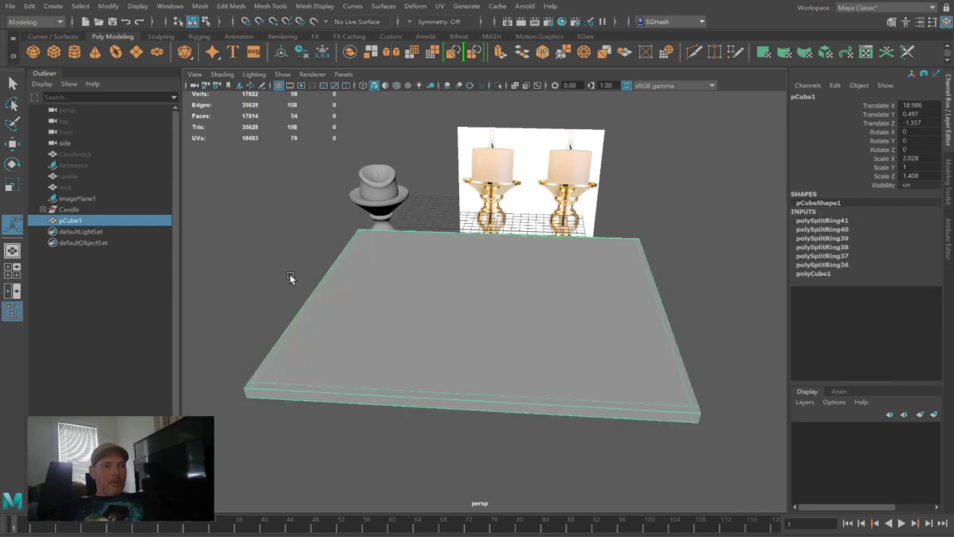
Step: Check the tabletop's unsmoothed polygon counts, apply Smooth to pCube1 and set the divisions to 2
{"action": "left_click", "coordinate": [319, 235]}
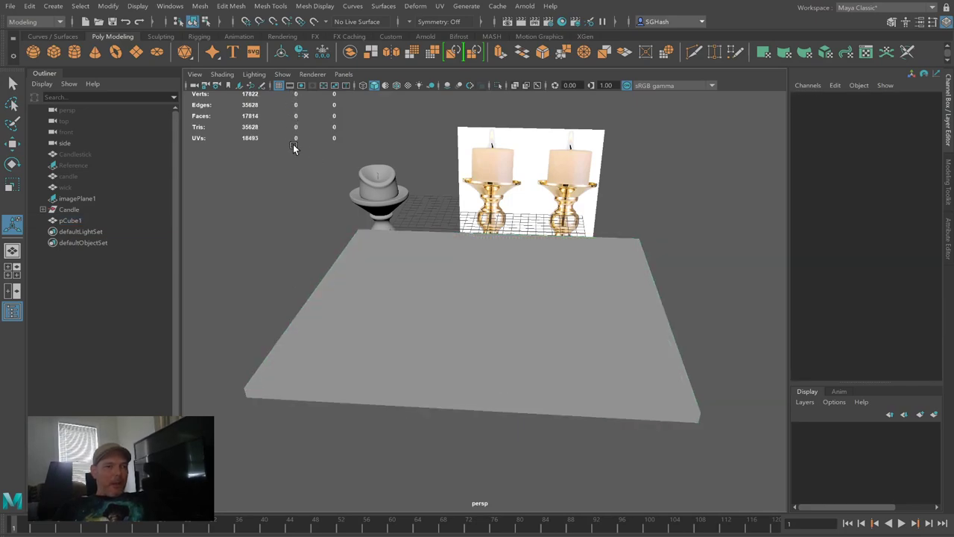
{"action": "left_click", "coordinate": [372, 313]}
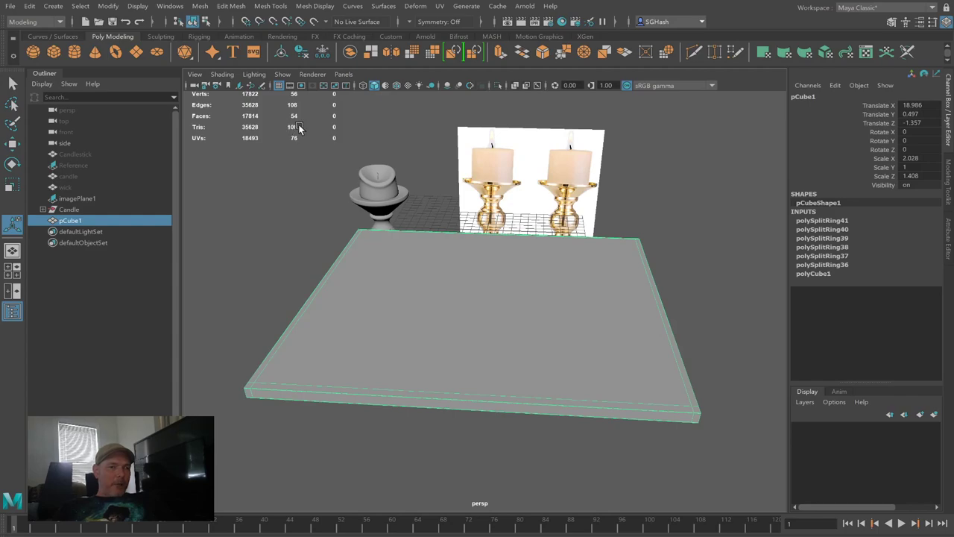
{"action": "left_click", "coordinate": [409, 52]}
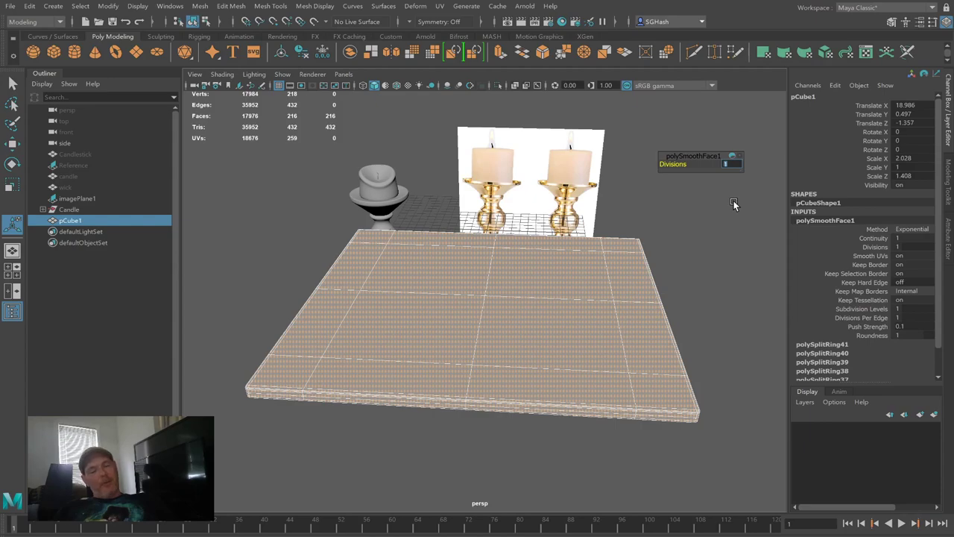
{"action": "key", "text": "Return"}
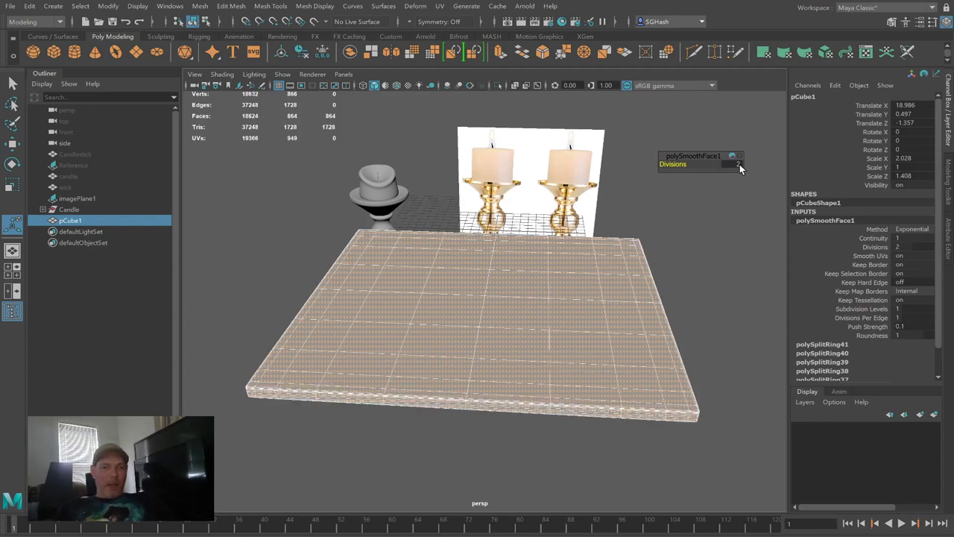
Step: Try 3 smoothing divisions and then 1 on the tabletop, comparing the polygon counts
{"action": "type", "text": "3"}
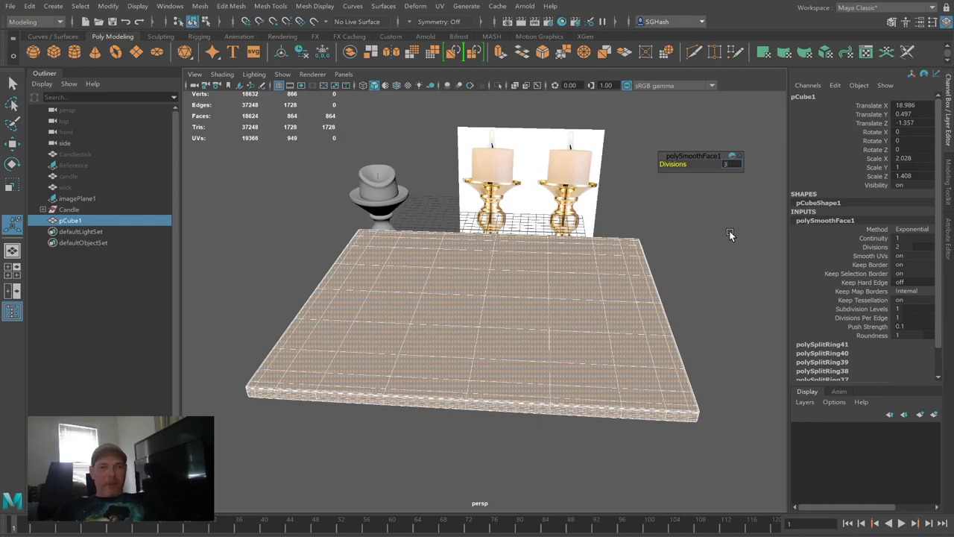
{"action": "key", "text": "Return"}
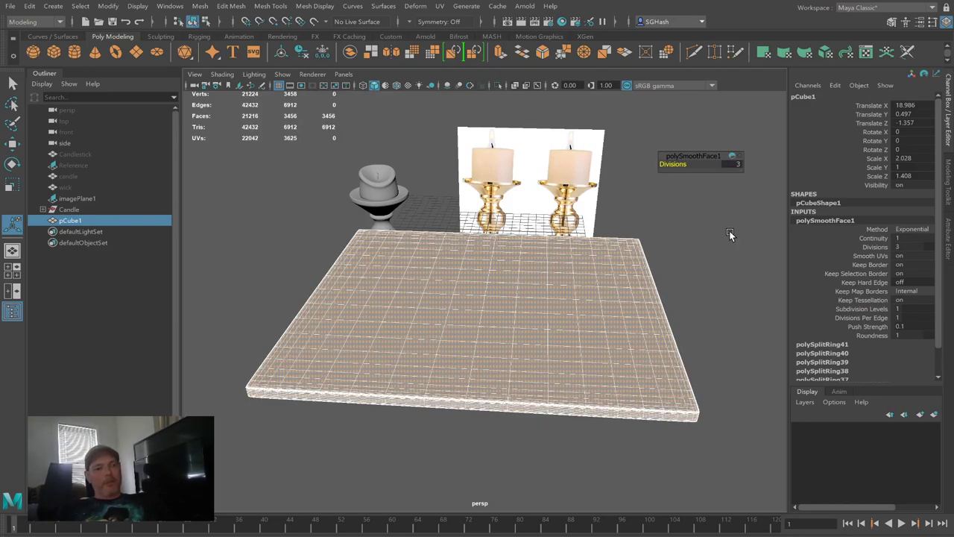
{"action": "type", "text": "1"}
{"action": "key", "text": "Return"}
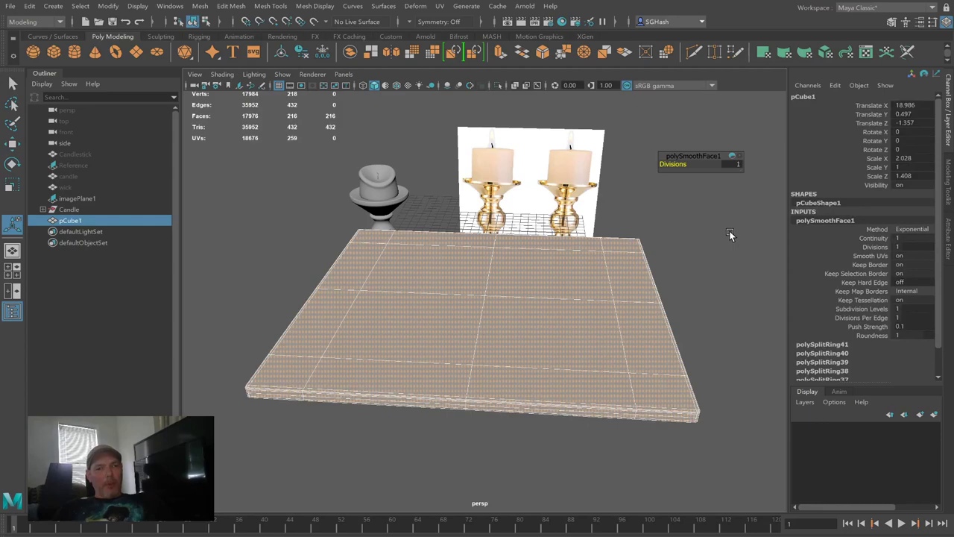
{"action": "left_click", "coordinate": [719, 319]}
{"action": "left_click", "coordinate": [612, 336]}
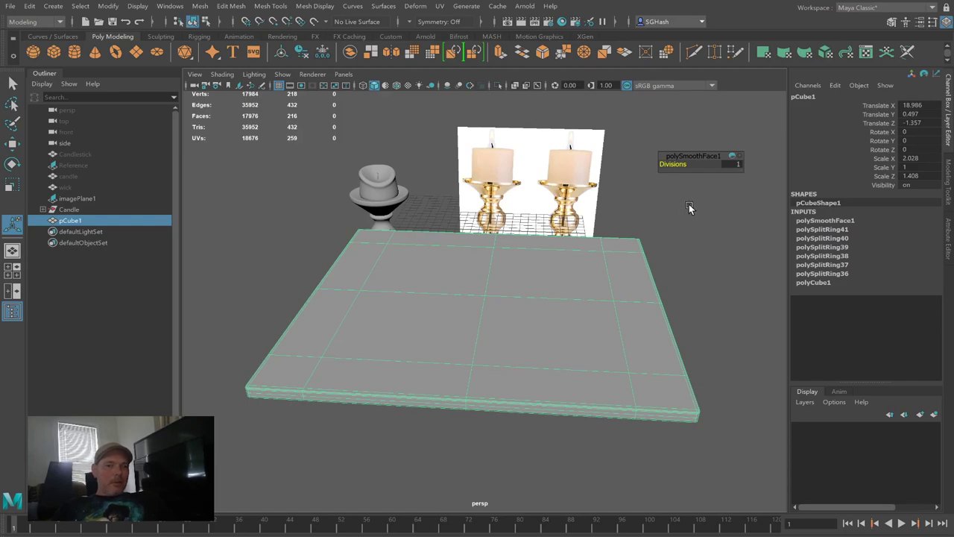
Step: Set the tabletop's smoothing divisions to 2 and check the polygon counts
{"action": "left_click", "coordinate": [735, 165]}
{"action": "type", "text": "2"}
{"action": "key", "text": "Return"}
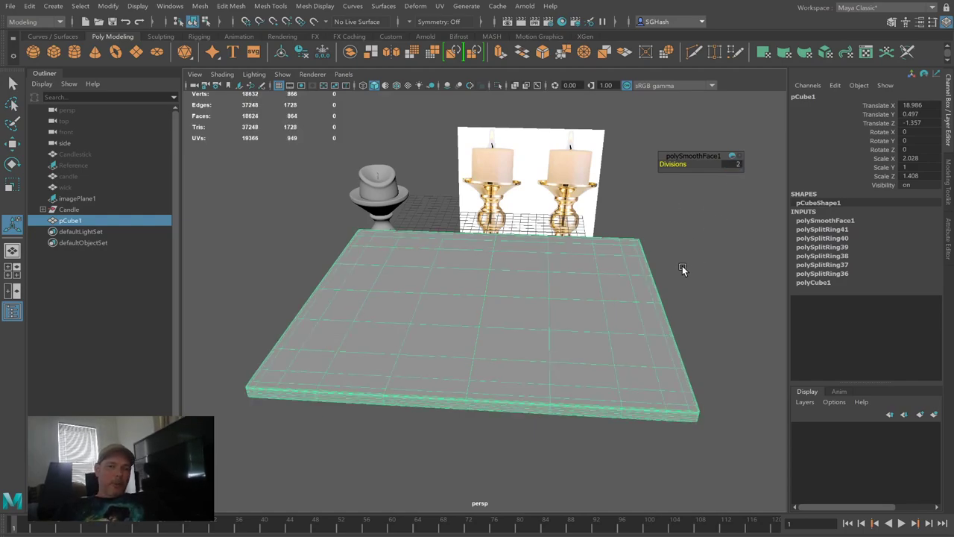
{"action": "left_click", "coordinate": [702, 332]}
{"action": "left_click", "coordinate": [619, 353]}
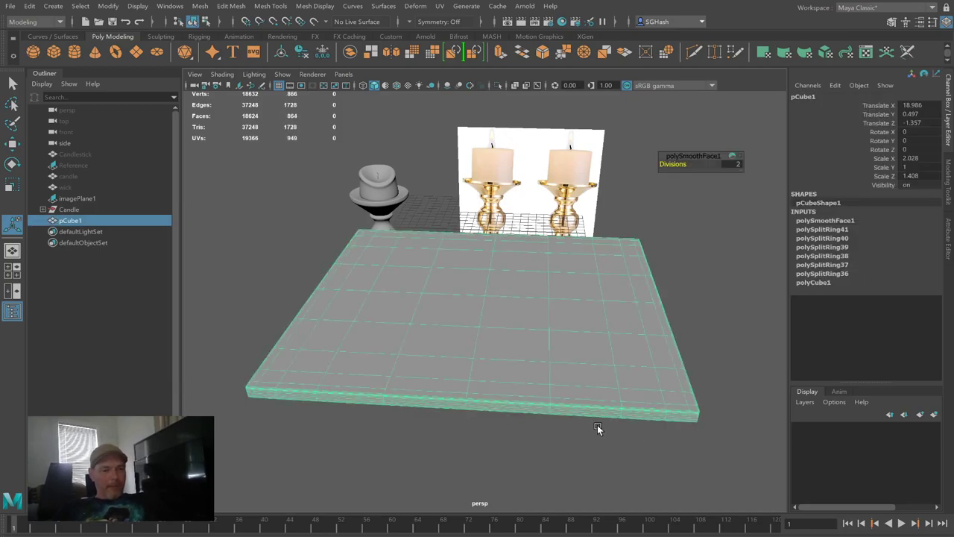
Step: Select the four faces near the corners on the underside of the tabletop pCube1
{"action": "left_click_drag", "start_coordinate": [590, 435], "coordinate": [567, 409], "text": "alt"}
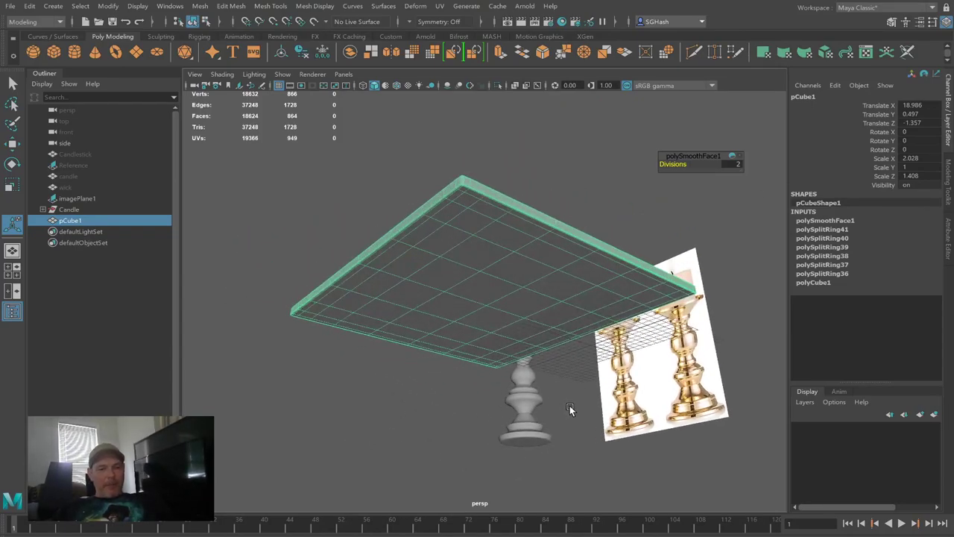
{"action": "key", "text": "q"}
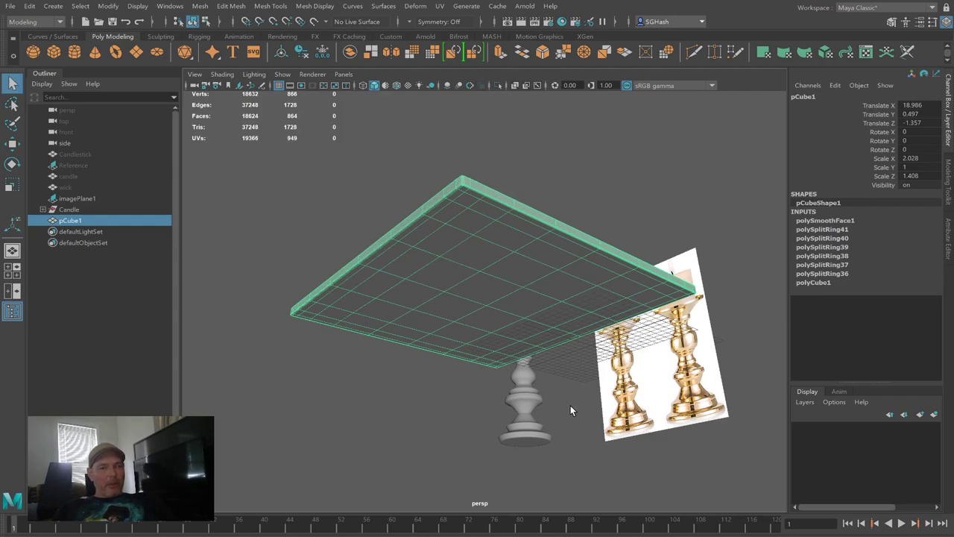
{"action": "left_click", "coordinate": [536, 376]}
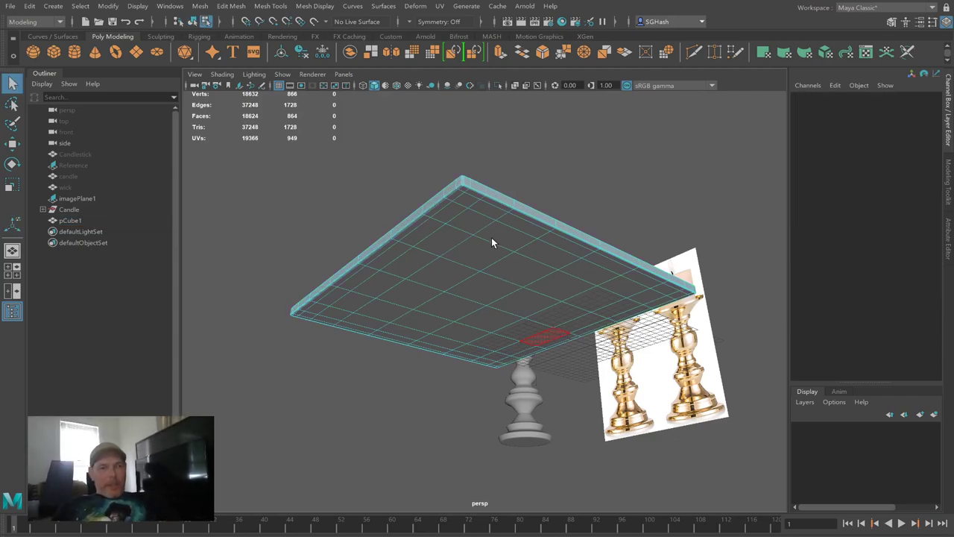
{"action": "left_click", "coordinate": [460, 215]}
{"action": "left_click_drag", "start_coordinate": [469, 350], "coordinate": [477, 344], "text": "alt"}
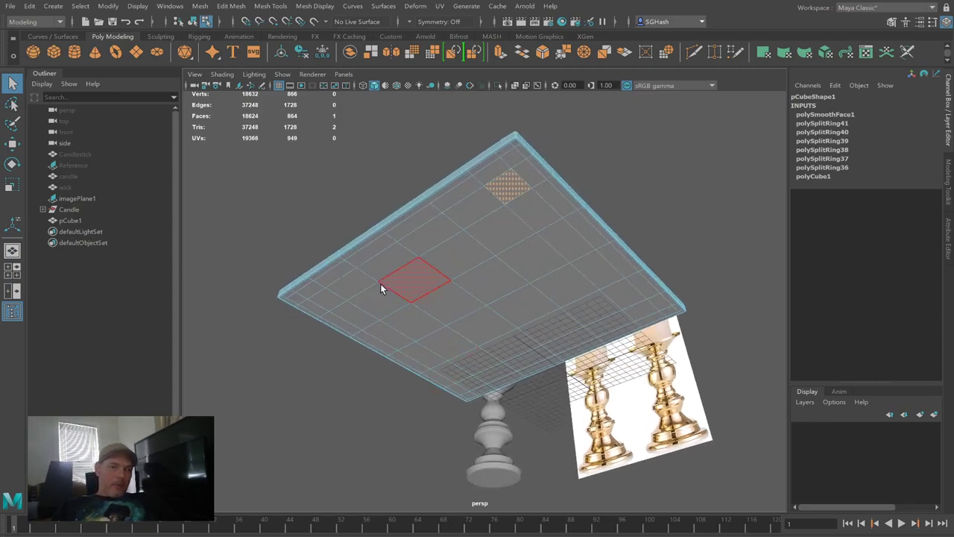
{"action": "left_click", "coordinate": [332, 298], "text": "shift"}
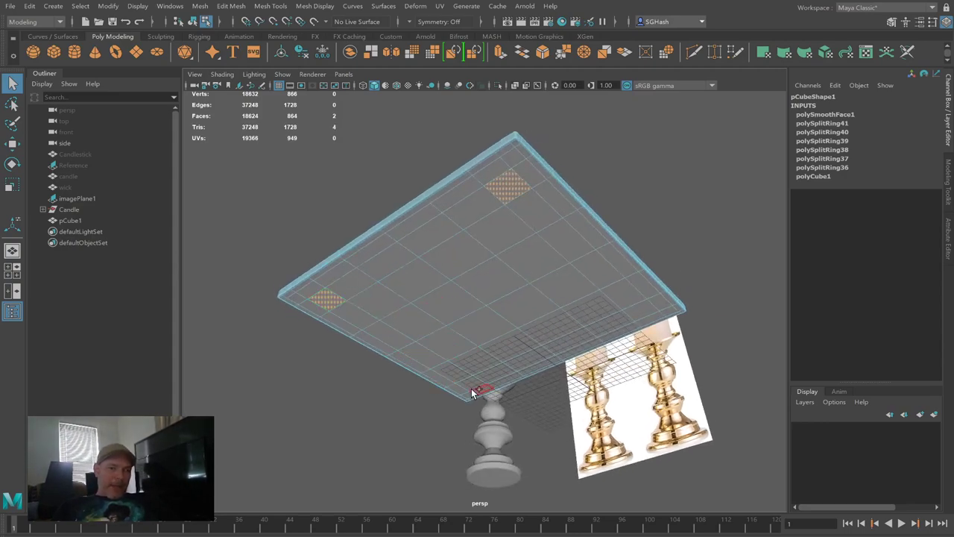
{"action": "left_click", "coordinate": [472, 387], "text": "shift"}
{"action": "left_click", "coordinate": [641, 310], "text": "shift"}
{"action": "left_click_drag", "start_coordinate": [642, 311], "coordinate": [577, 303], "text": "alt"}
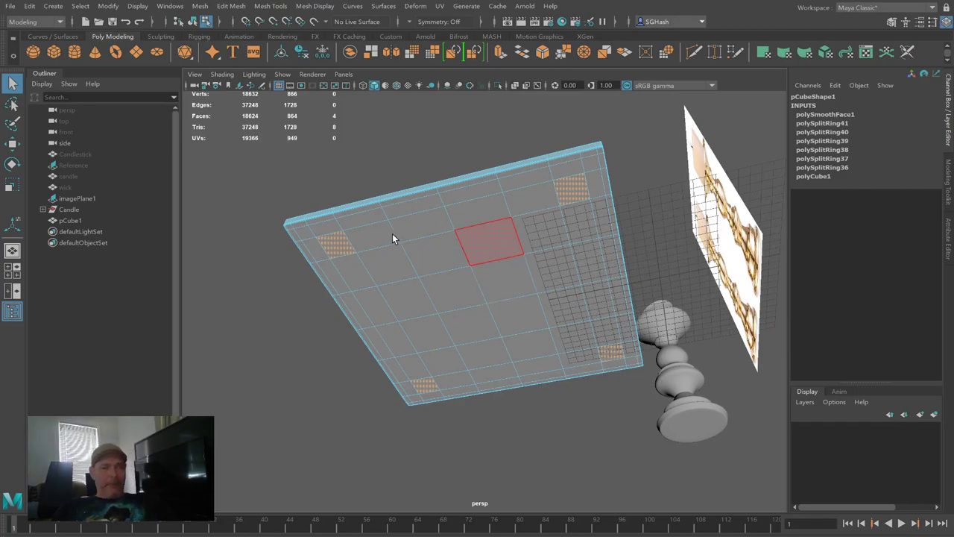
Step: Extrude the four selected corner faces downward about 12.7 units to form the table legs
{"action": "left_click_drag", "start_coordinate": [441, 300], "coordinate": [437, 279], "text": "alt"}
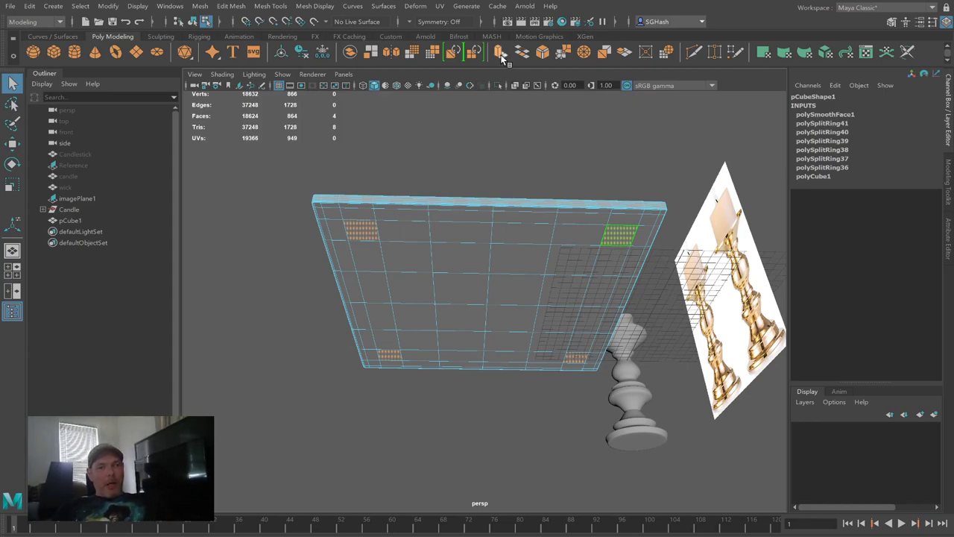
{"action": "left_click_drag", "start_coordinate": [589, 256], "coordinate": [573, 260], "text": "alt"}
{"action": "key", "text": "w"}
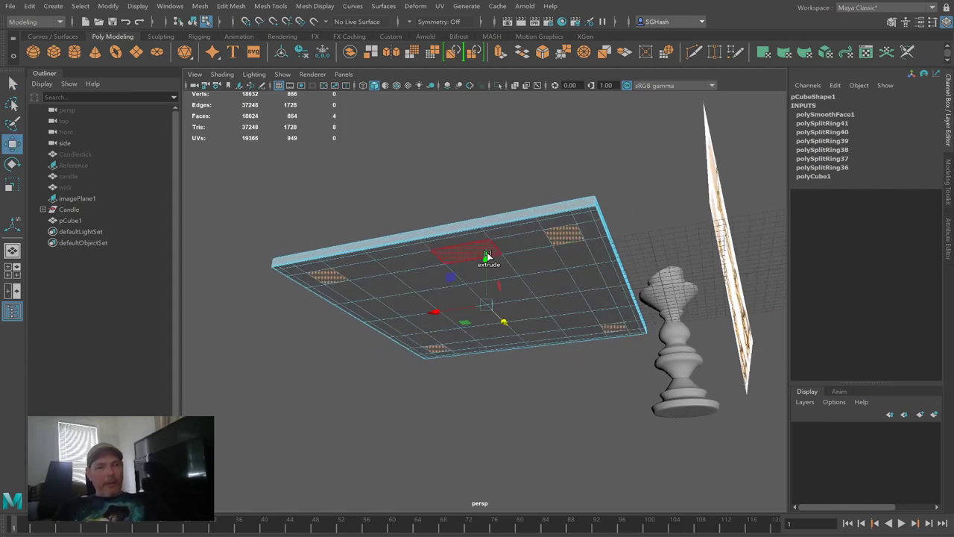
{"action": "left_click_drag", "start_coordinate": [487, 257], "coordinate": [474, 357], "text": "shift"}
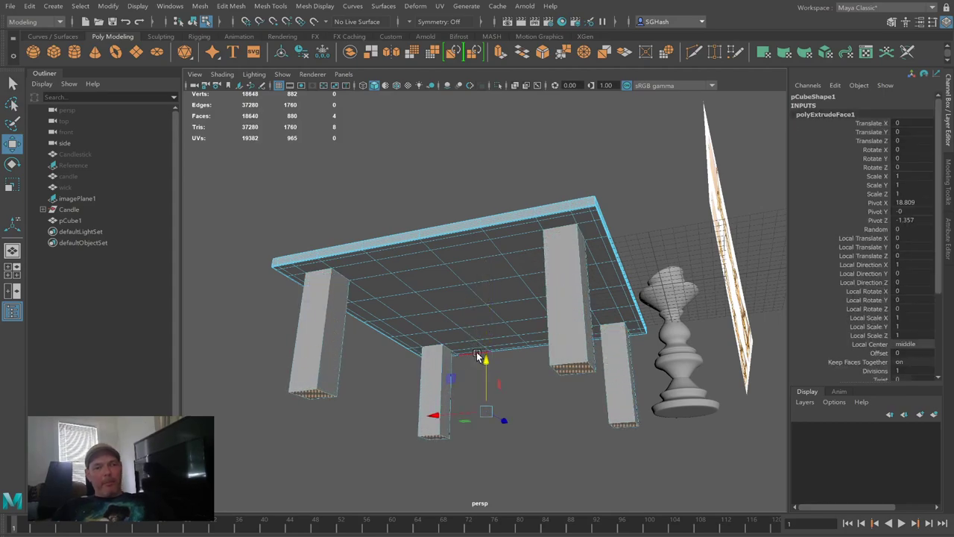
Step: Extrude the bottom faces of the four legs again, moving them down by a short segment
{"action": "mouse_move", "coordinate": [524, 402]}
{"action": "left_mouse_down", "text": "alt"}
{"action": "mouse_move", "coordinate": [543, 404]}
{"action": "mouse_move", "coordinate": [522, 419]}
{"action": "mouse_move", "coordinate": [557, 403]}
{"action": "mouse_move", "coordinate": [533, 400]}
{"action": "mouse_move", "coordinate": [540, 393]}
{"action": "mouse_move", "coordinate": [562, 401]}
{"action": "mouse_move", "coordinate": [539, 395]}
{"action": "left_mouse_up", "text": "alt"}
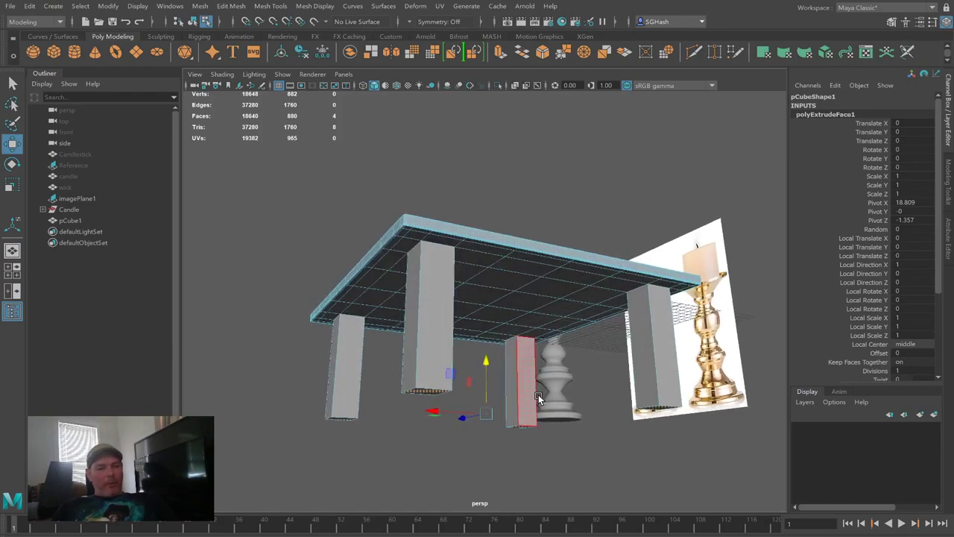
{"action": "key", "text": "ctrl+e"}
{"action": "left_click_drag", "start_coordinate": [487, 366], "coordinate": [488, 368]}
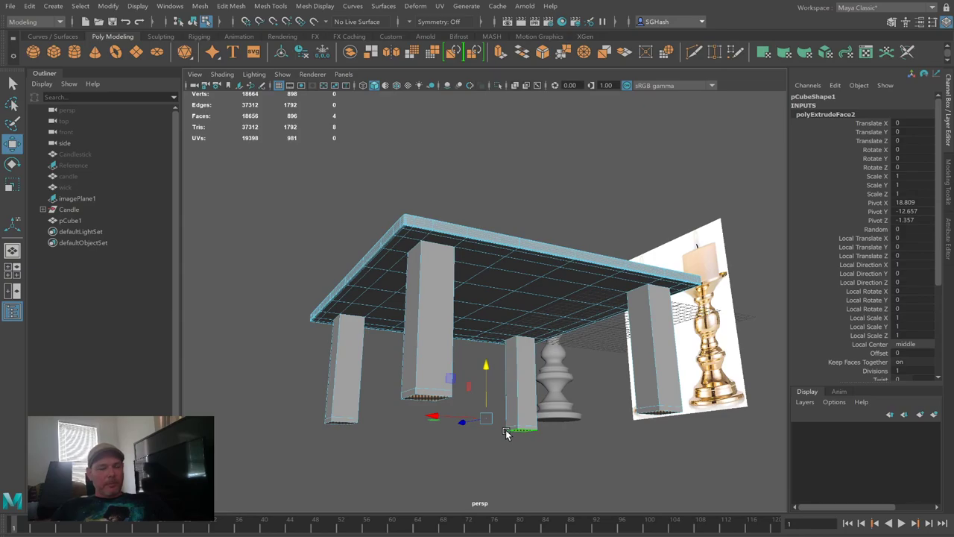
Step: Show the table in smooth preview, examine how the legs meet the tabletop, and return to the unsmoothed display
{"action": "key", "text": "3"}
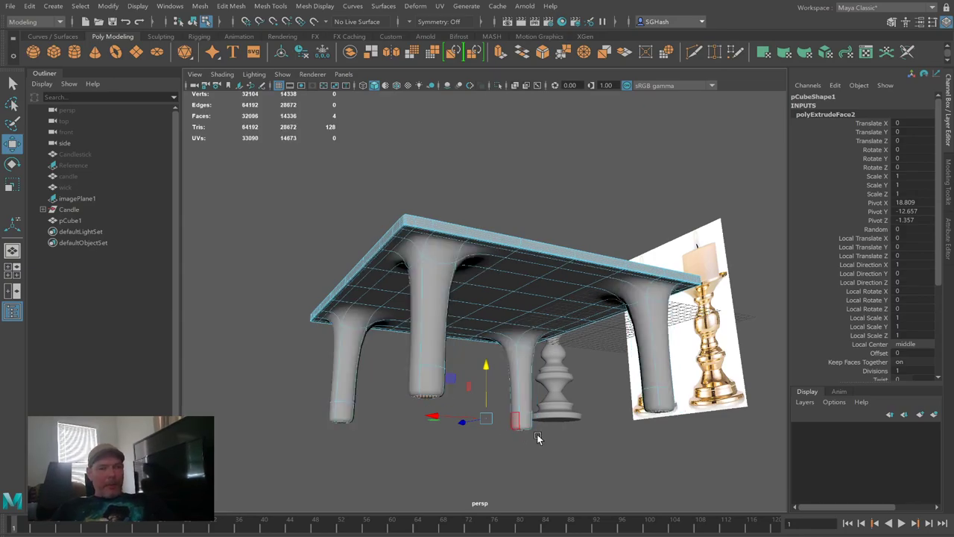
{"action": "mouse_move", "coordinate": [616, 467]}
{"action": "left_mouse_down", "text": "alt"}
{"action": "mouse_move", "coordinate": [577, 465]}
{"action": "mouse_move", "coordinate": [604, 452]}
{"action": "left_mouse_up", "text": "alt"}
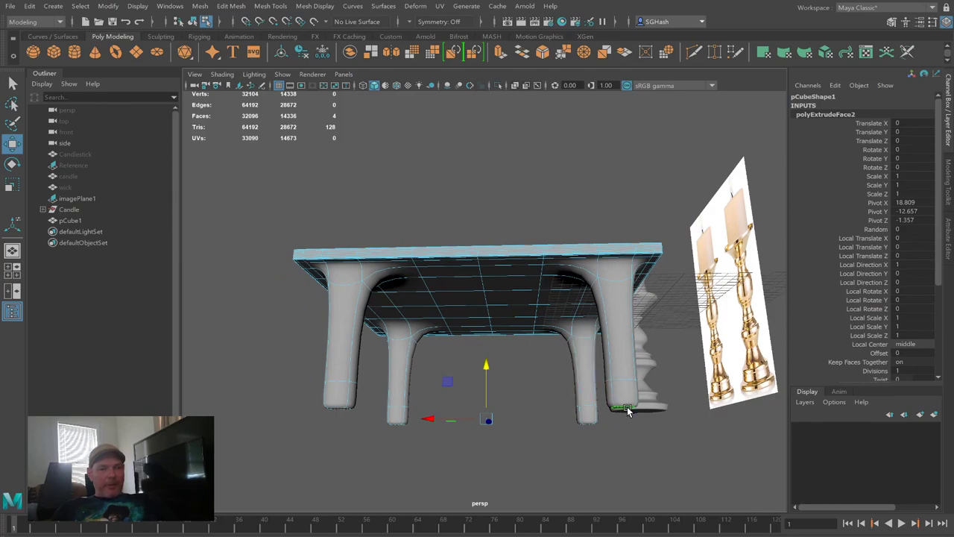
{"action": "scroll", "coordinate": [656, 358], "scroll_direction": "up", "scroll_amount": 3}
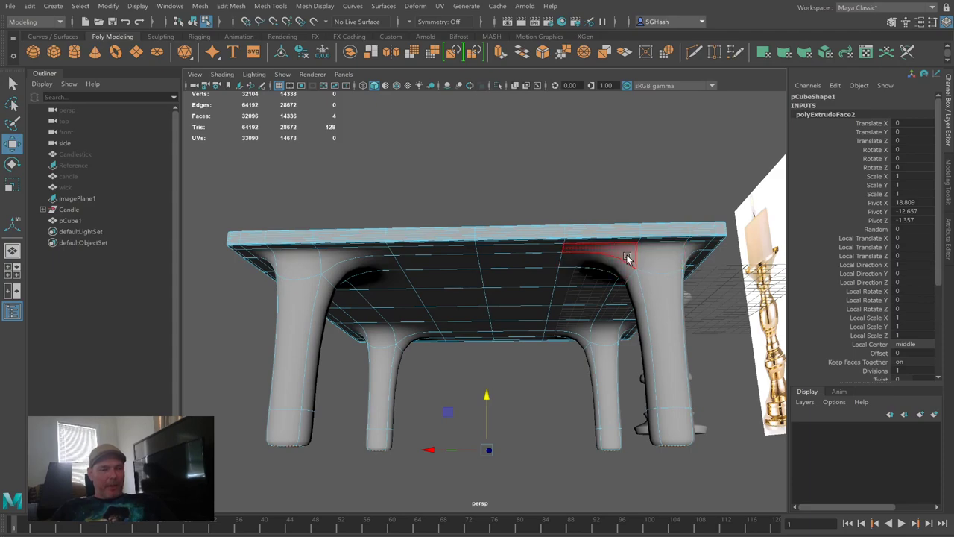
{"action": "key", "text": "1"}
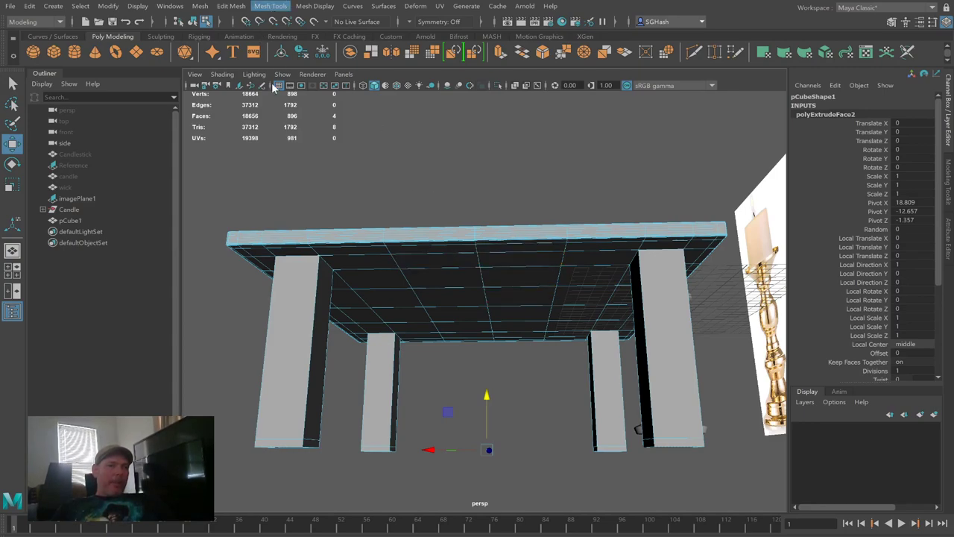
Step: Insert an edge loop around the front right leg and the back right leg, each close beneath the tabletop
{"action": "left_click", "coordinate": [700, 281]}
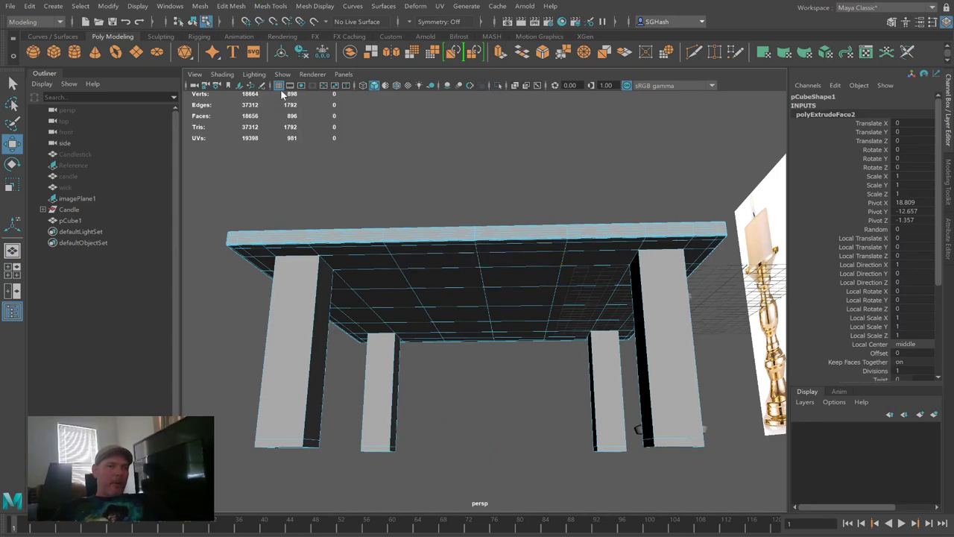
{"action": "double_click", "coordinate": [693, 325]}
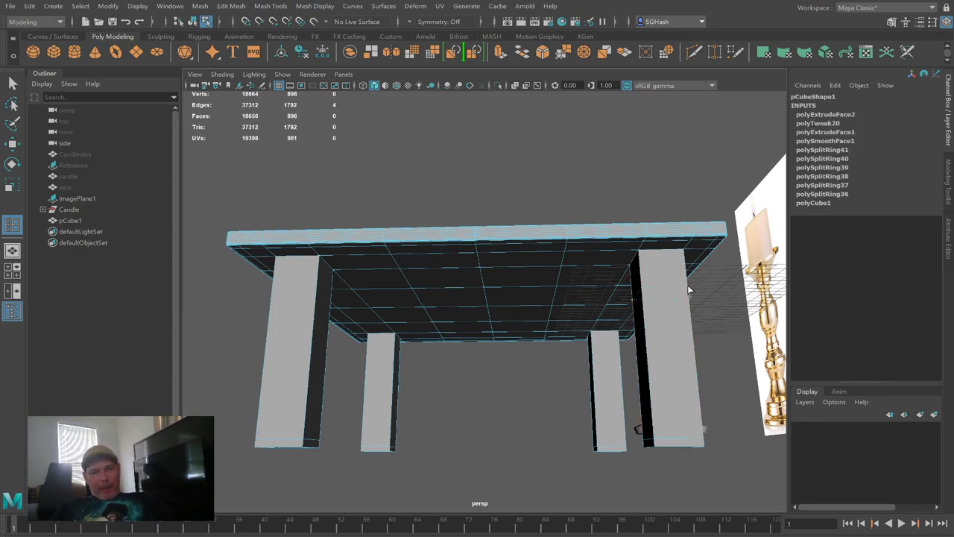
{"action": "left_click", "coordinate": [654, 252]}
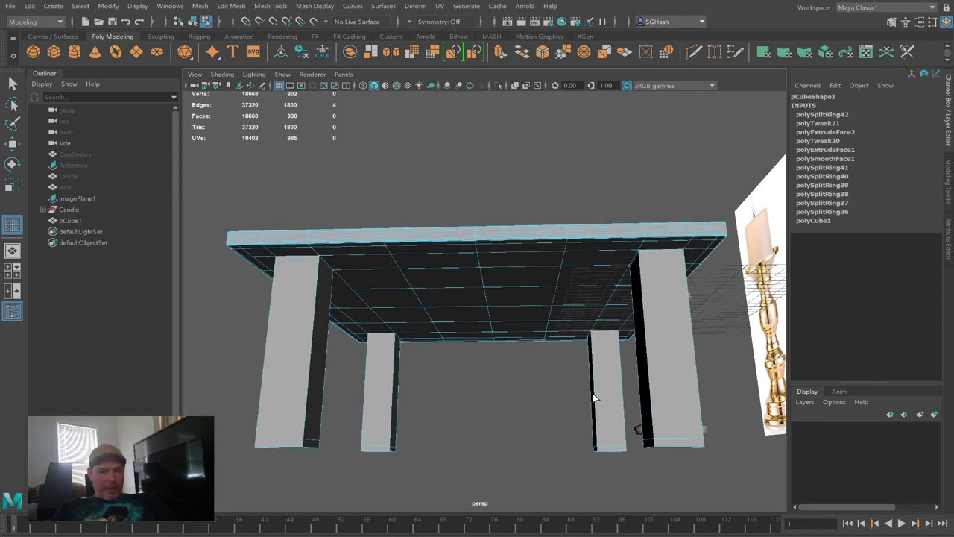
{"action": "key", "text": "F8"}
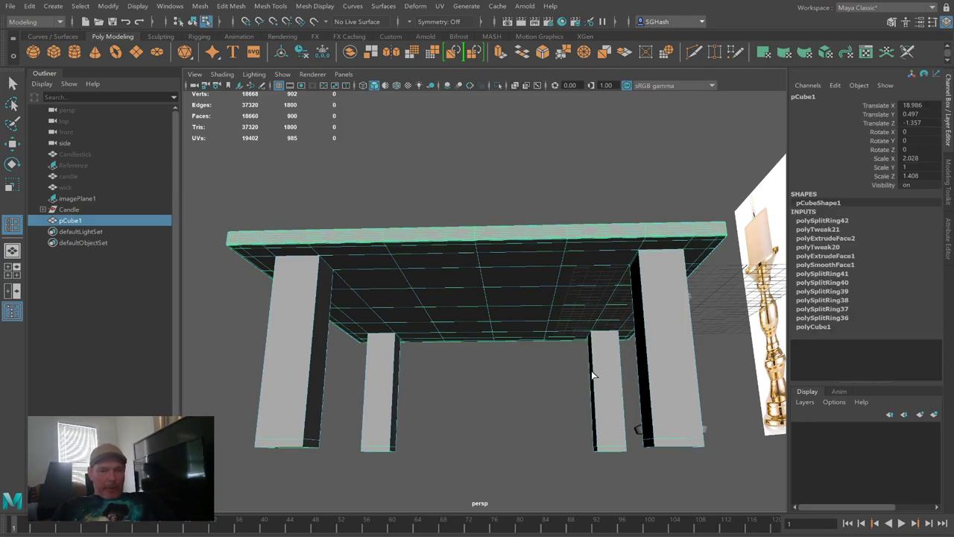
{"action": "key", "text": "F8"}
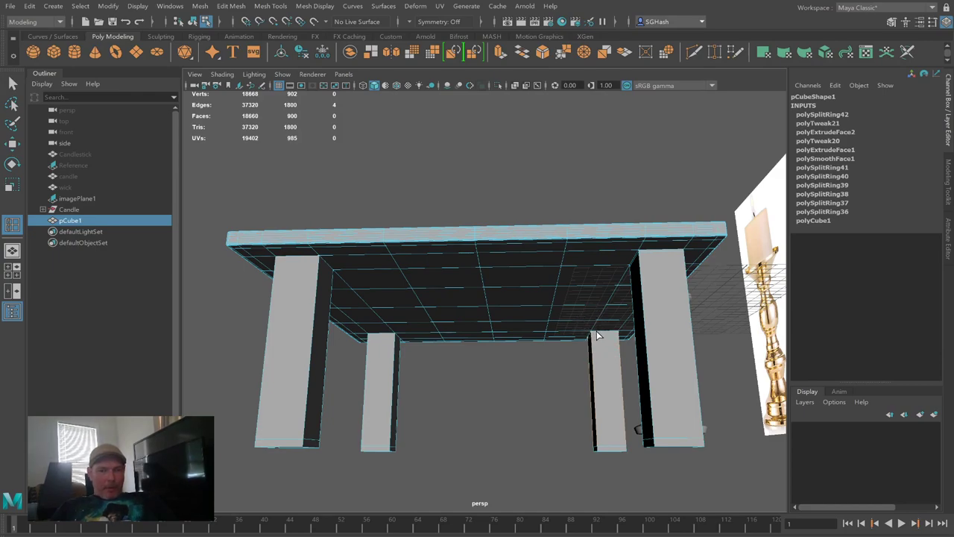
{"action": "left_click", "coordinate": [597, 335]}
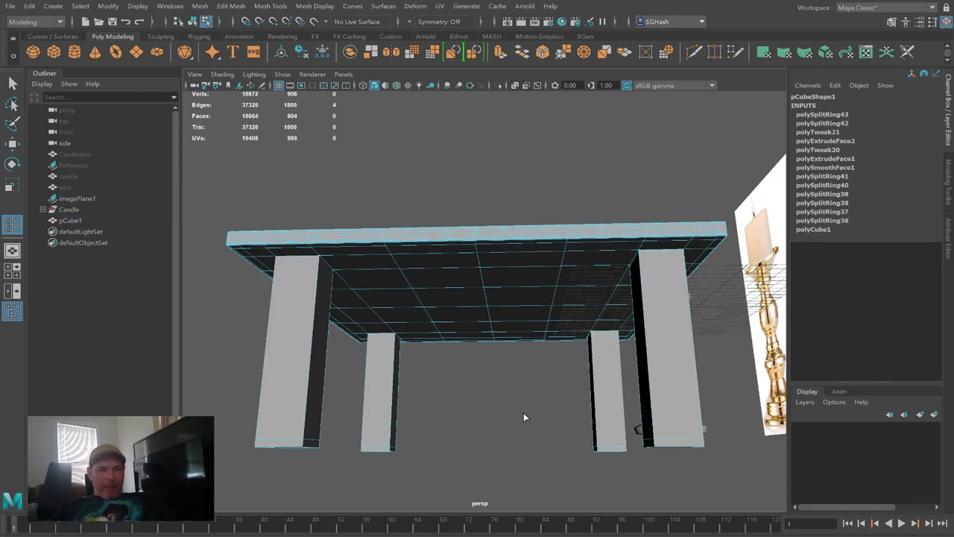
Step: Insert an edge loop around the front left table leg, close to where it meets the tabletop
{"action": "key", "text": "q"}
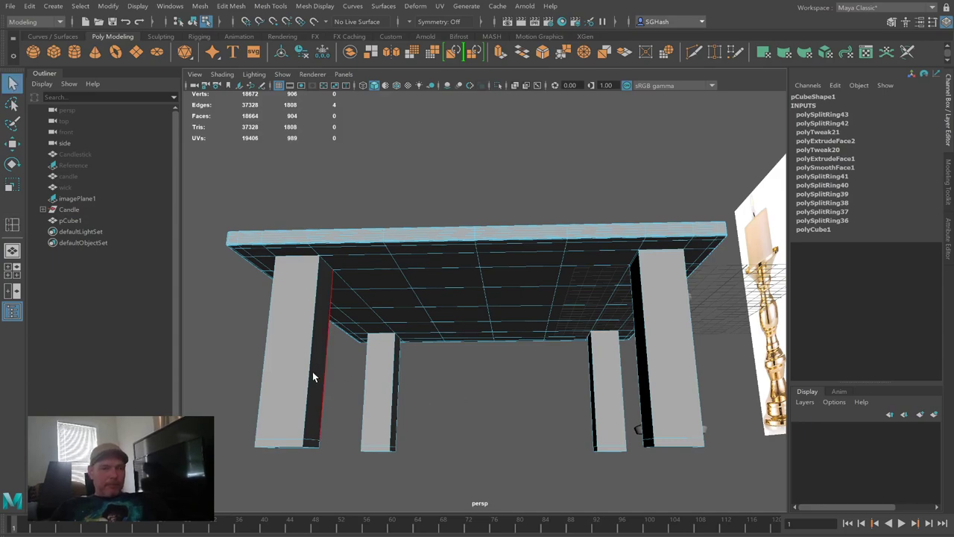
{"action": "left_click", "coordinate": [311, 371]}
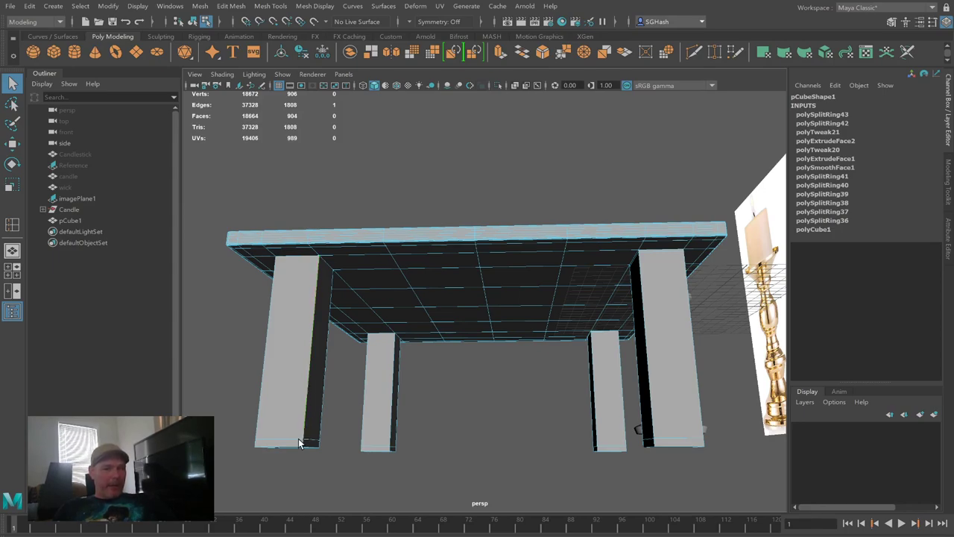
{"action": "left_click", "coordinate": [316, 261]}
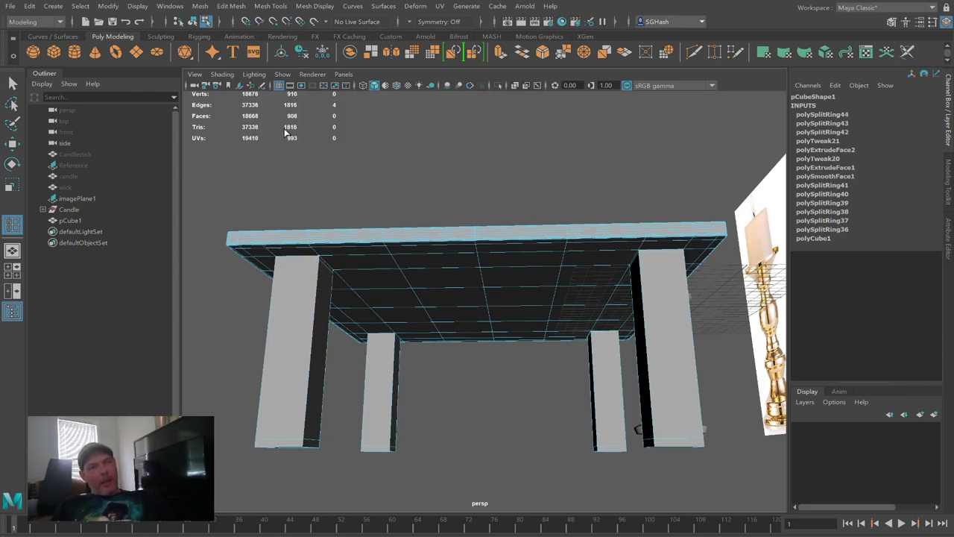